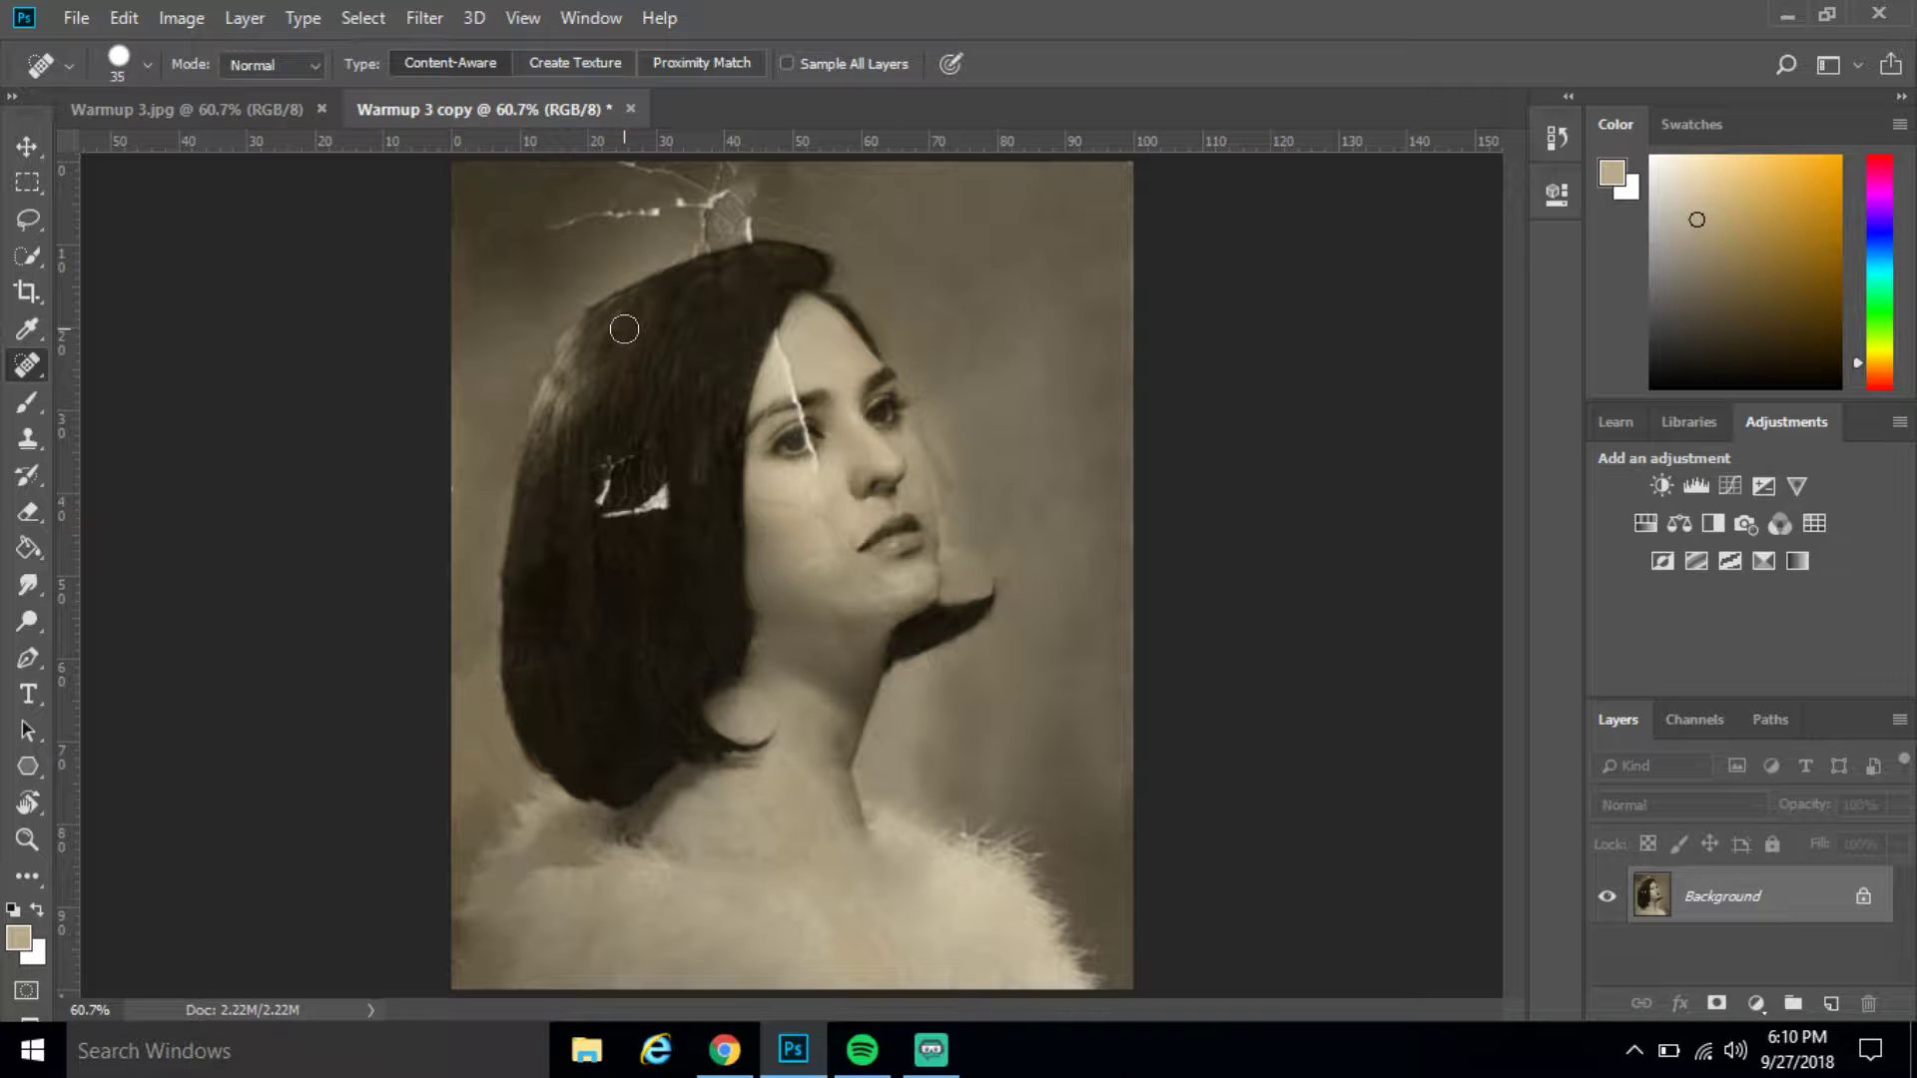
Heal the faint scratches in the background near the photo's upper edge, to the right of the cracked area, with the Spot Healing Brush
key("ctrl+plus")
key("ctrl+plus")
key("ctrl+plus")
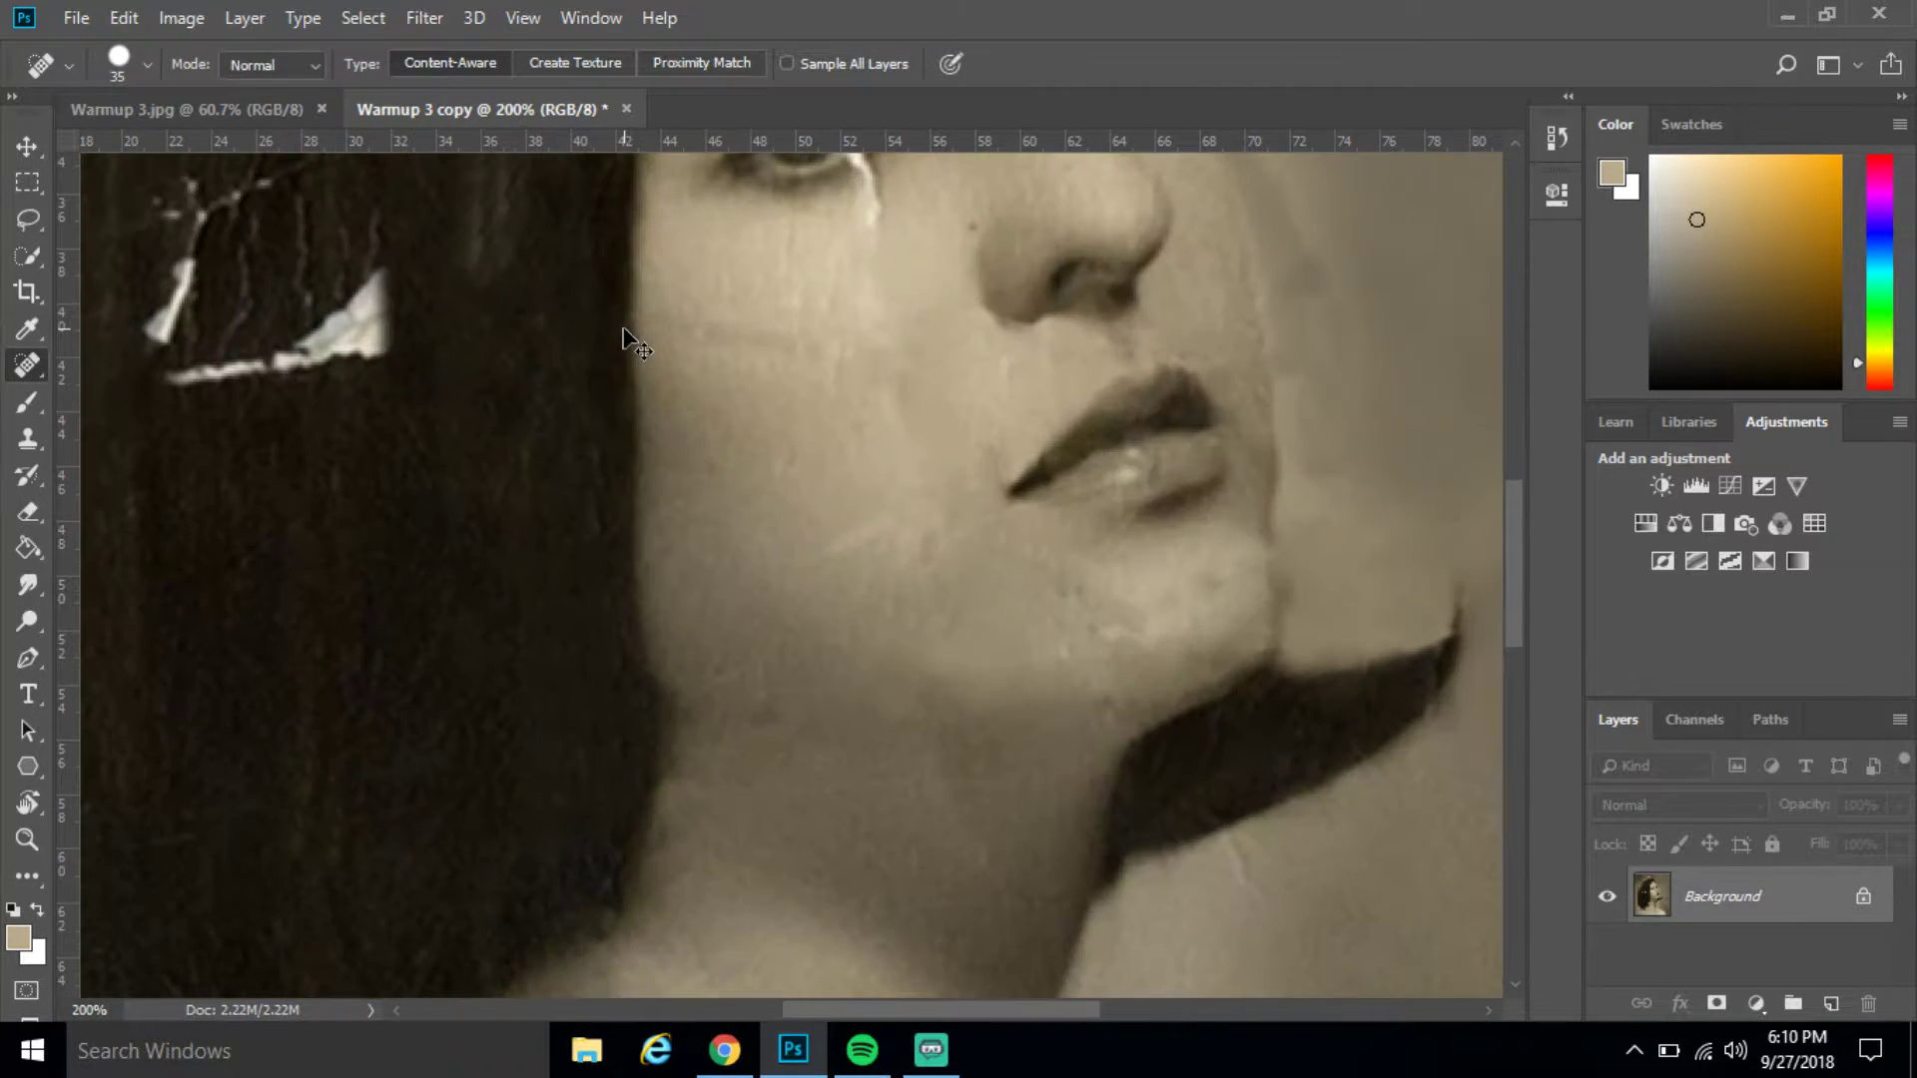
scroll(488, 416, "up", 10)
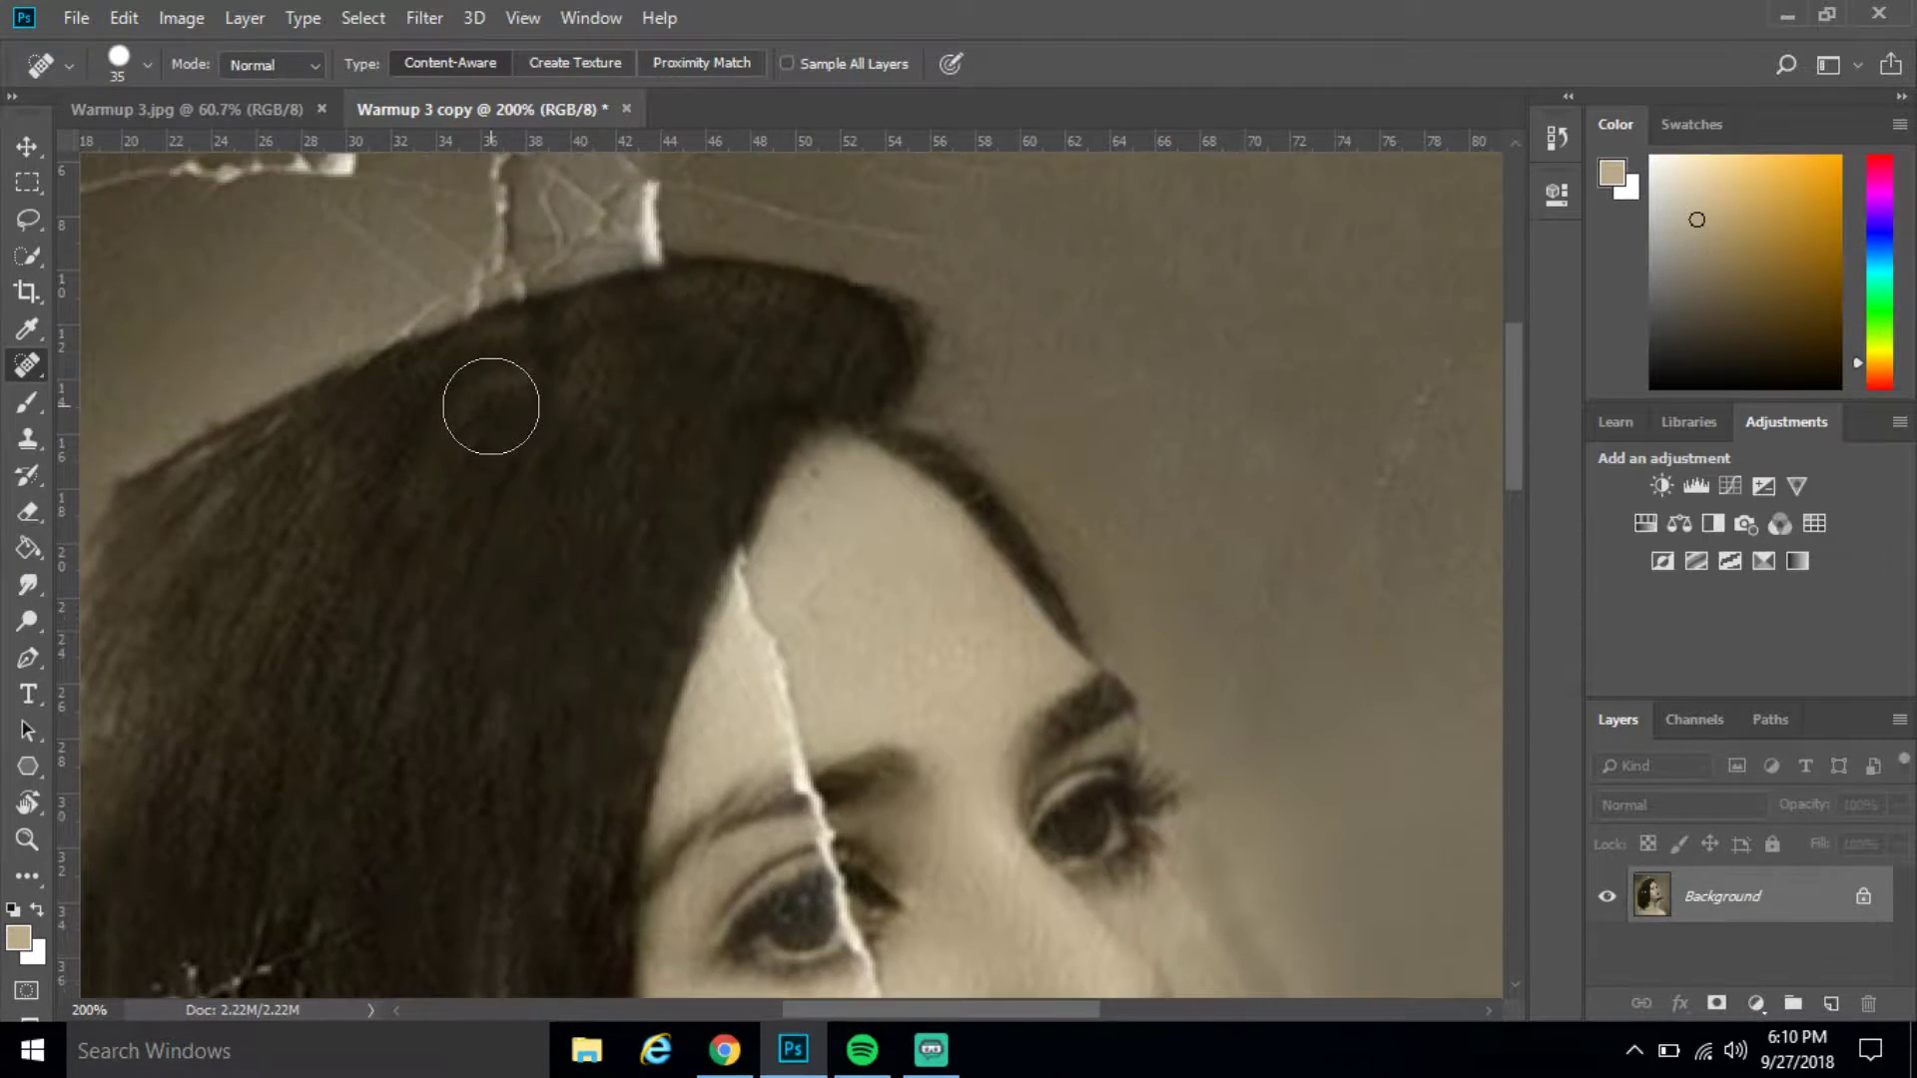
scroll(425, 471, "up", 4)
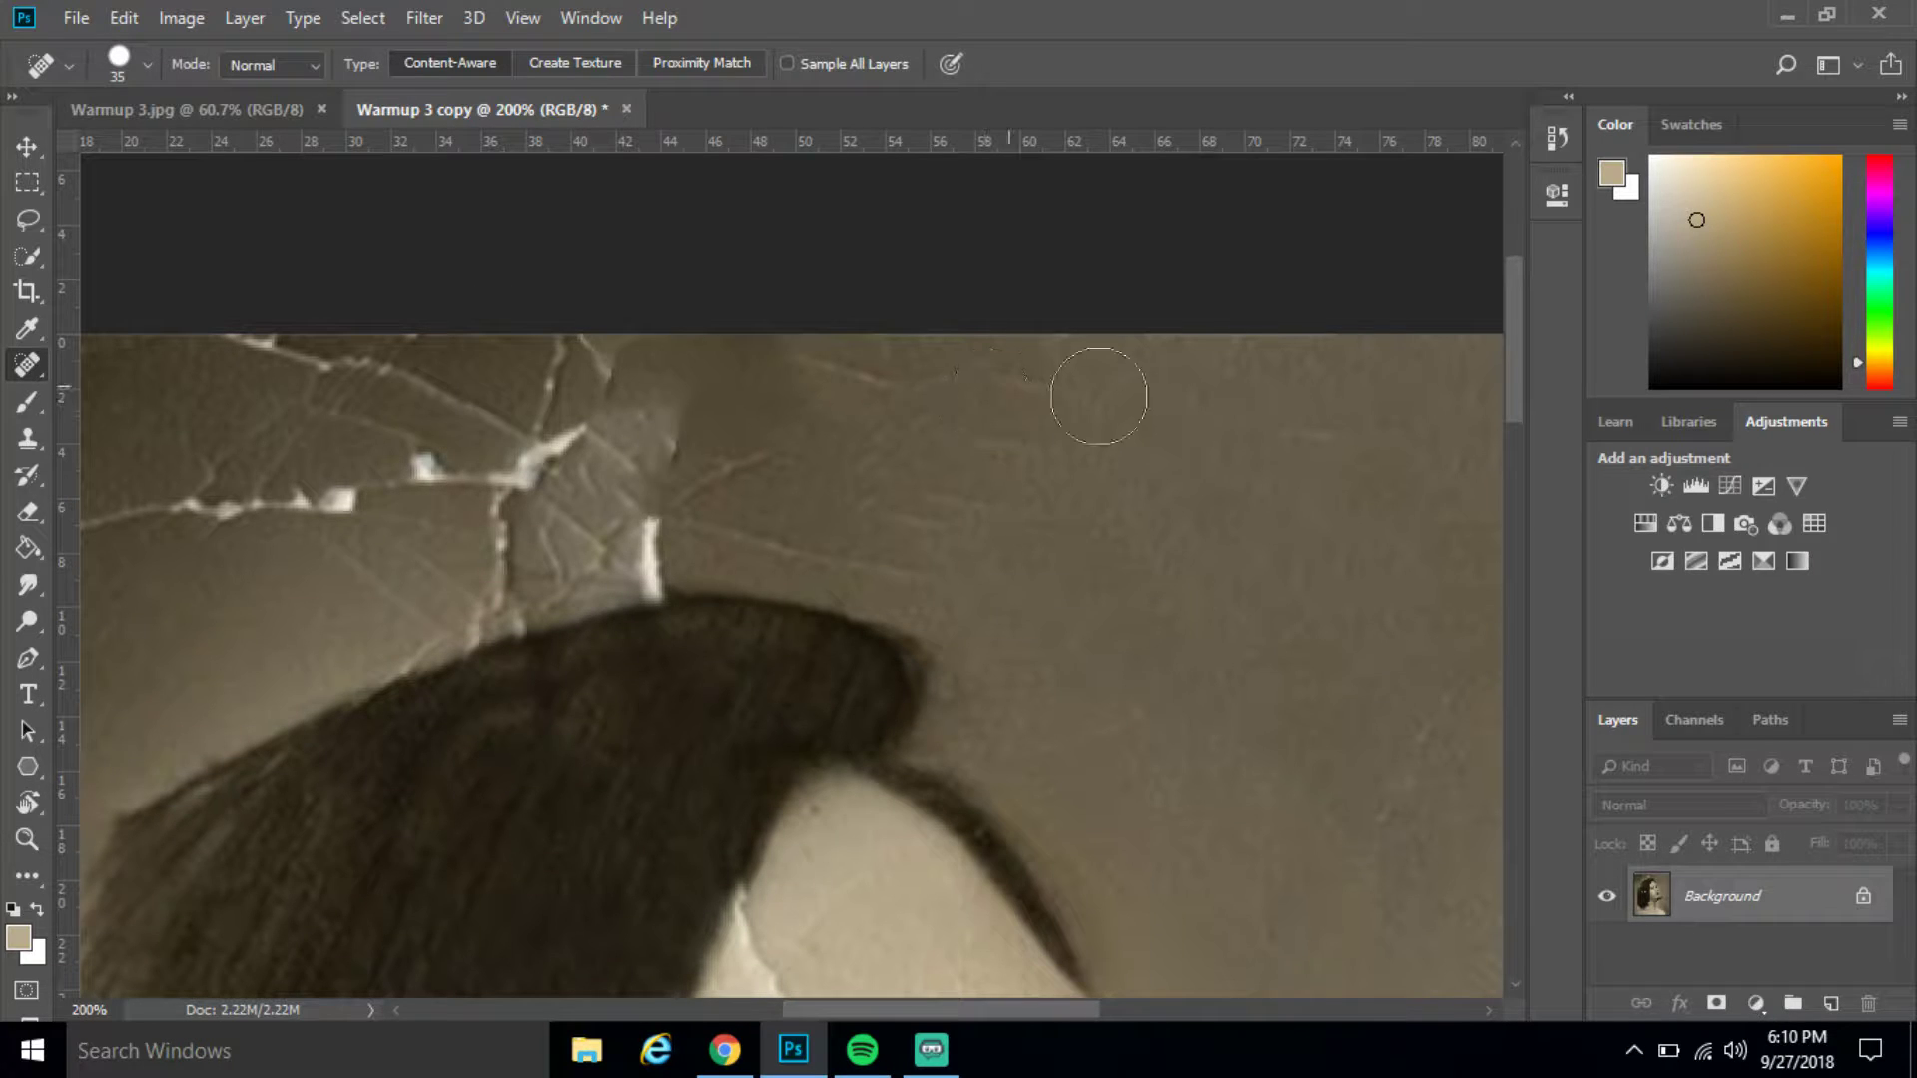
left_click(894, 390)
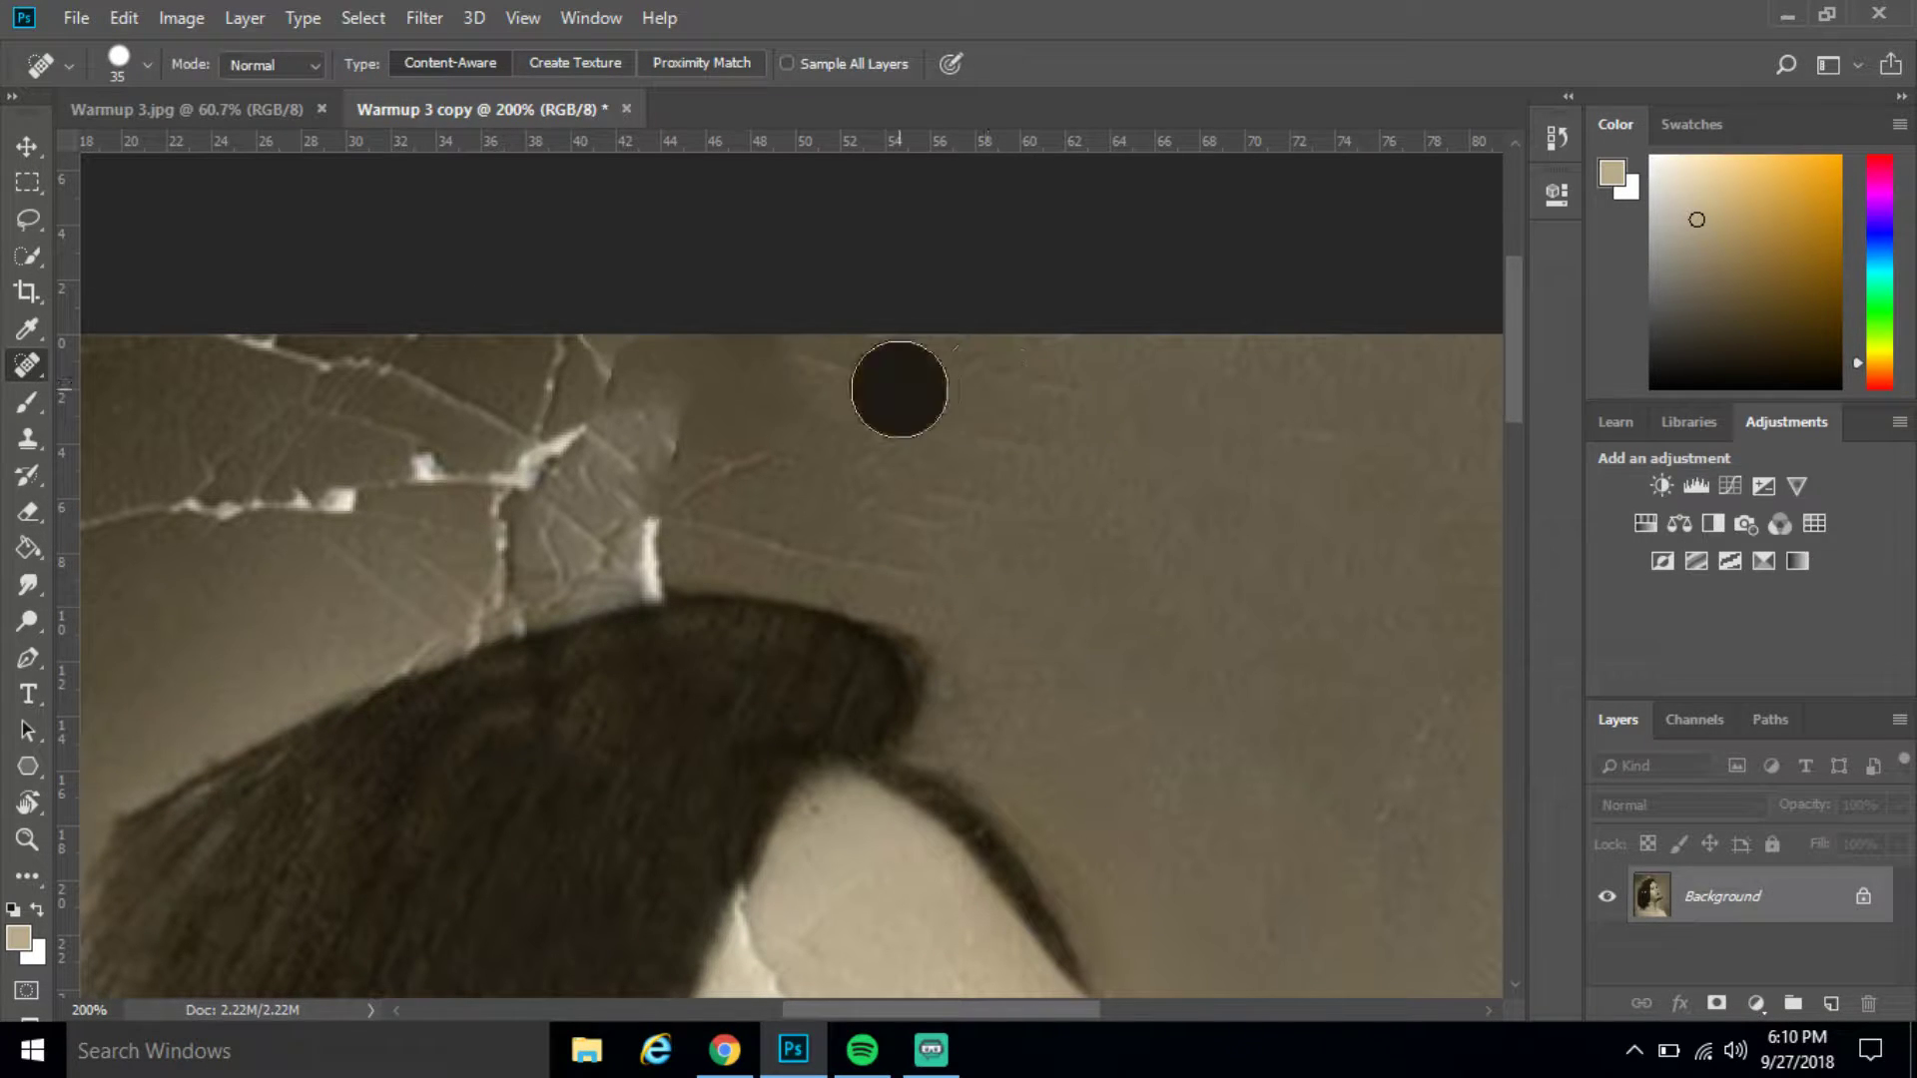
left_click(896, 383)
left_click(839, 384)
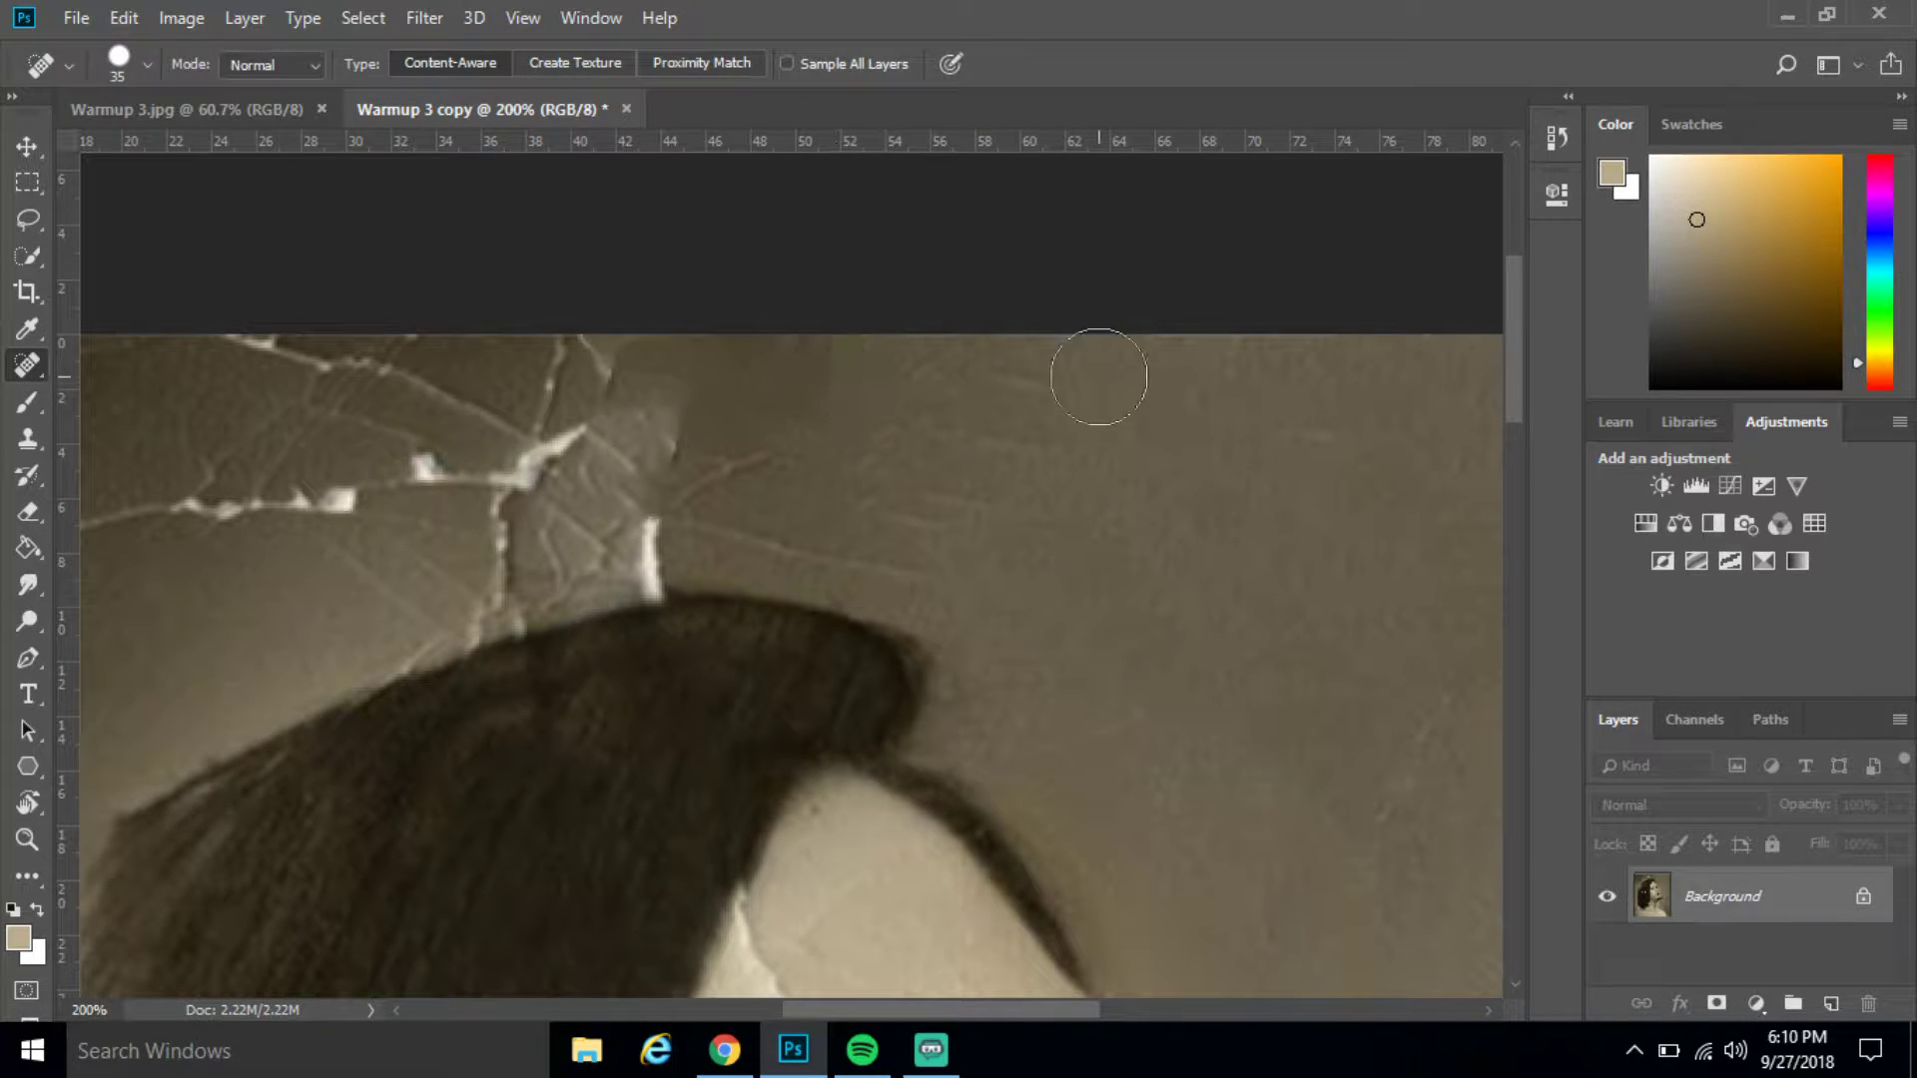
left_click(1006, 384)
left_click_drag(1143, 447, 949, 440)
left_click(1033, 489)
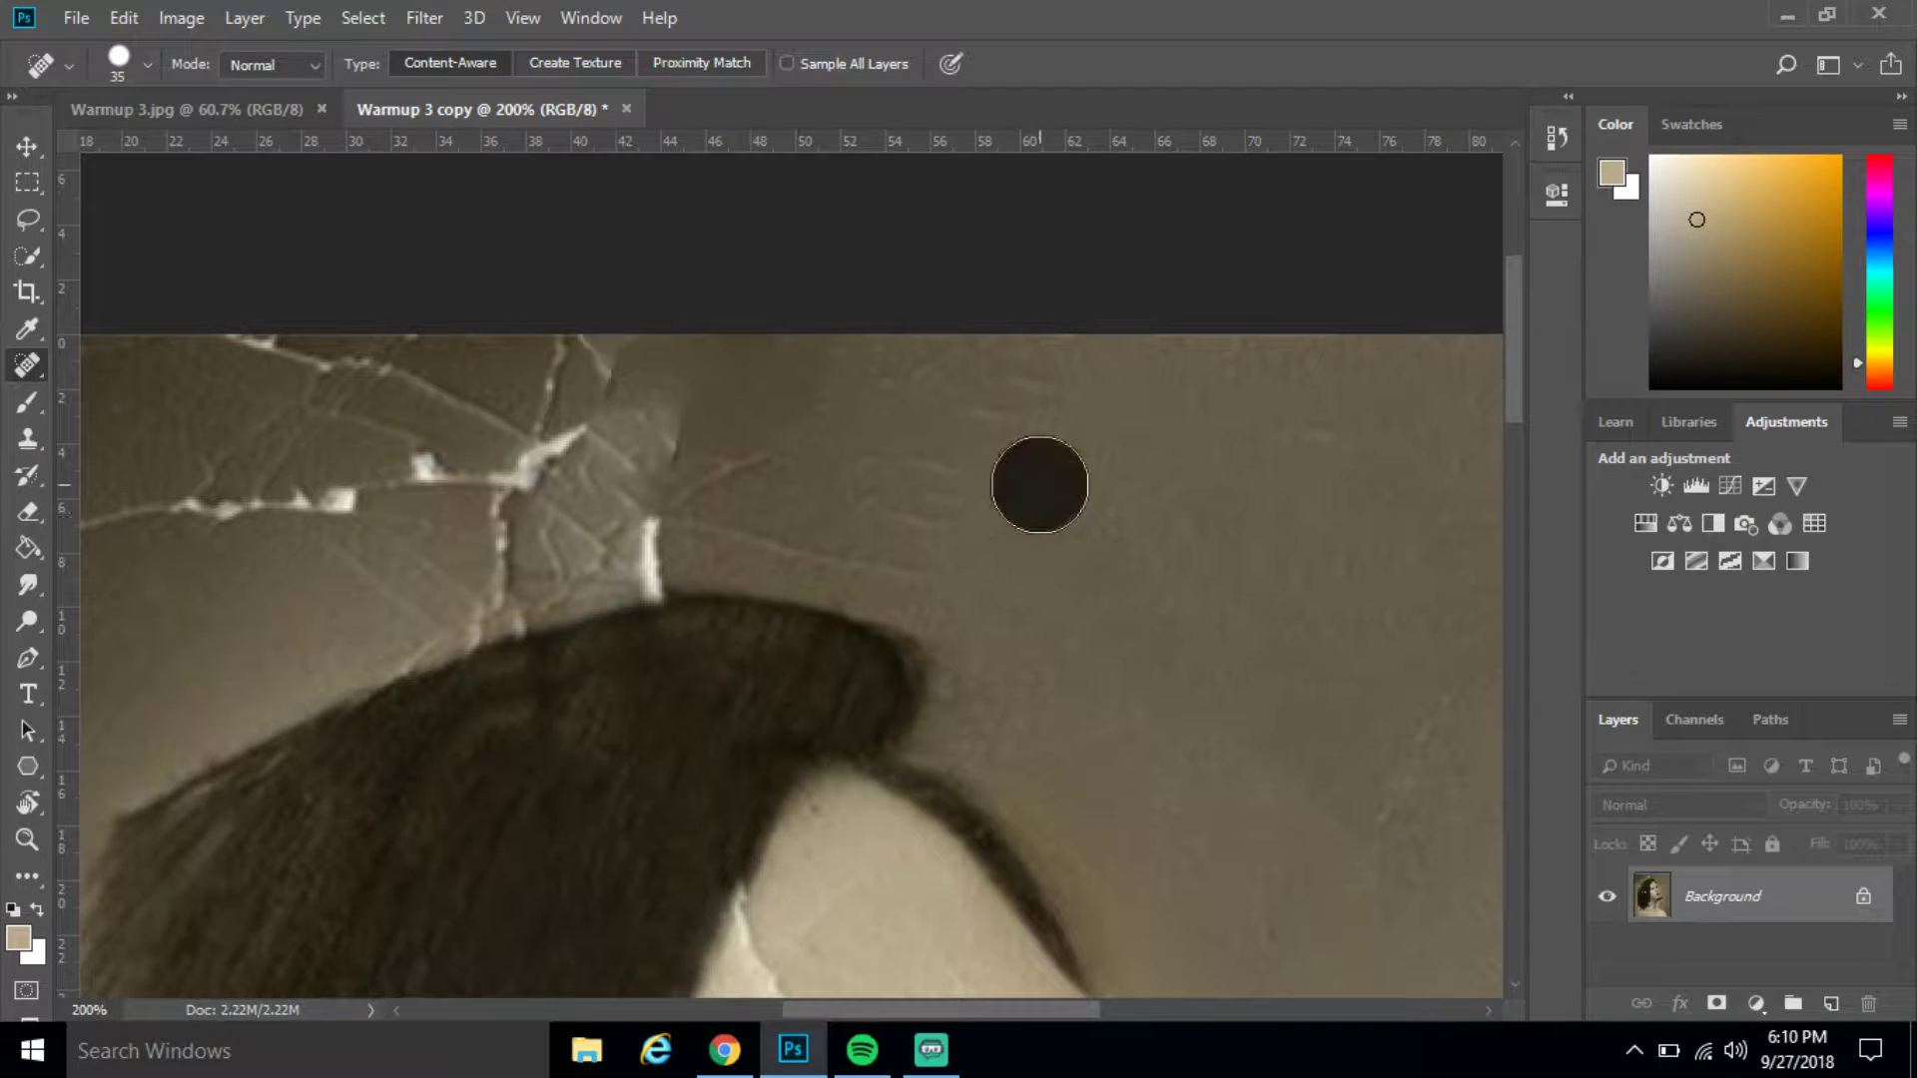
mouse_move(974, 539)
left_mouse_down()
mouse_move(941, 518)
mouse_move(1007, 532)
left_mouse_up()
left_click_drag(1049, 416, 986, 418)
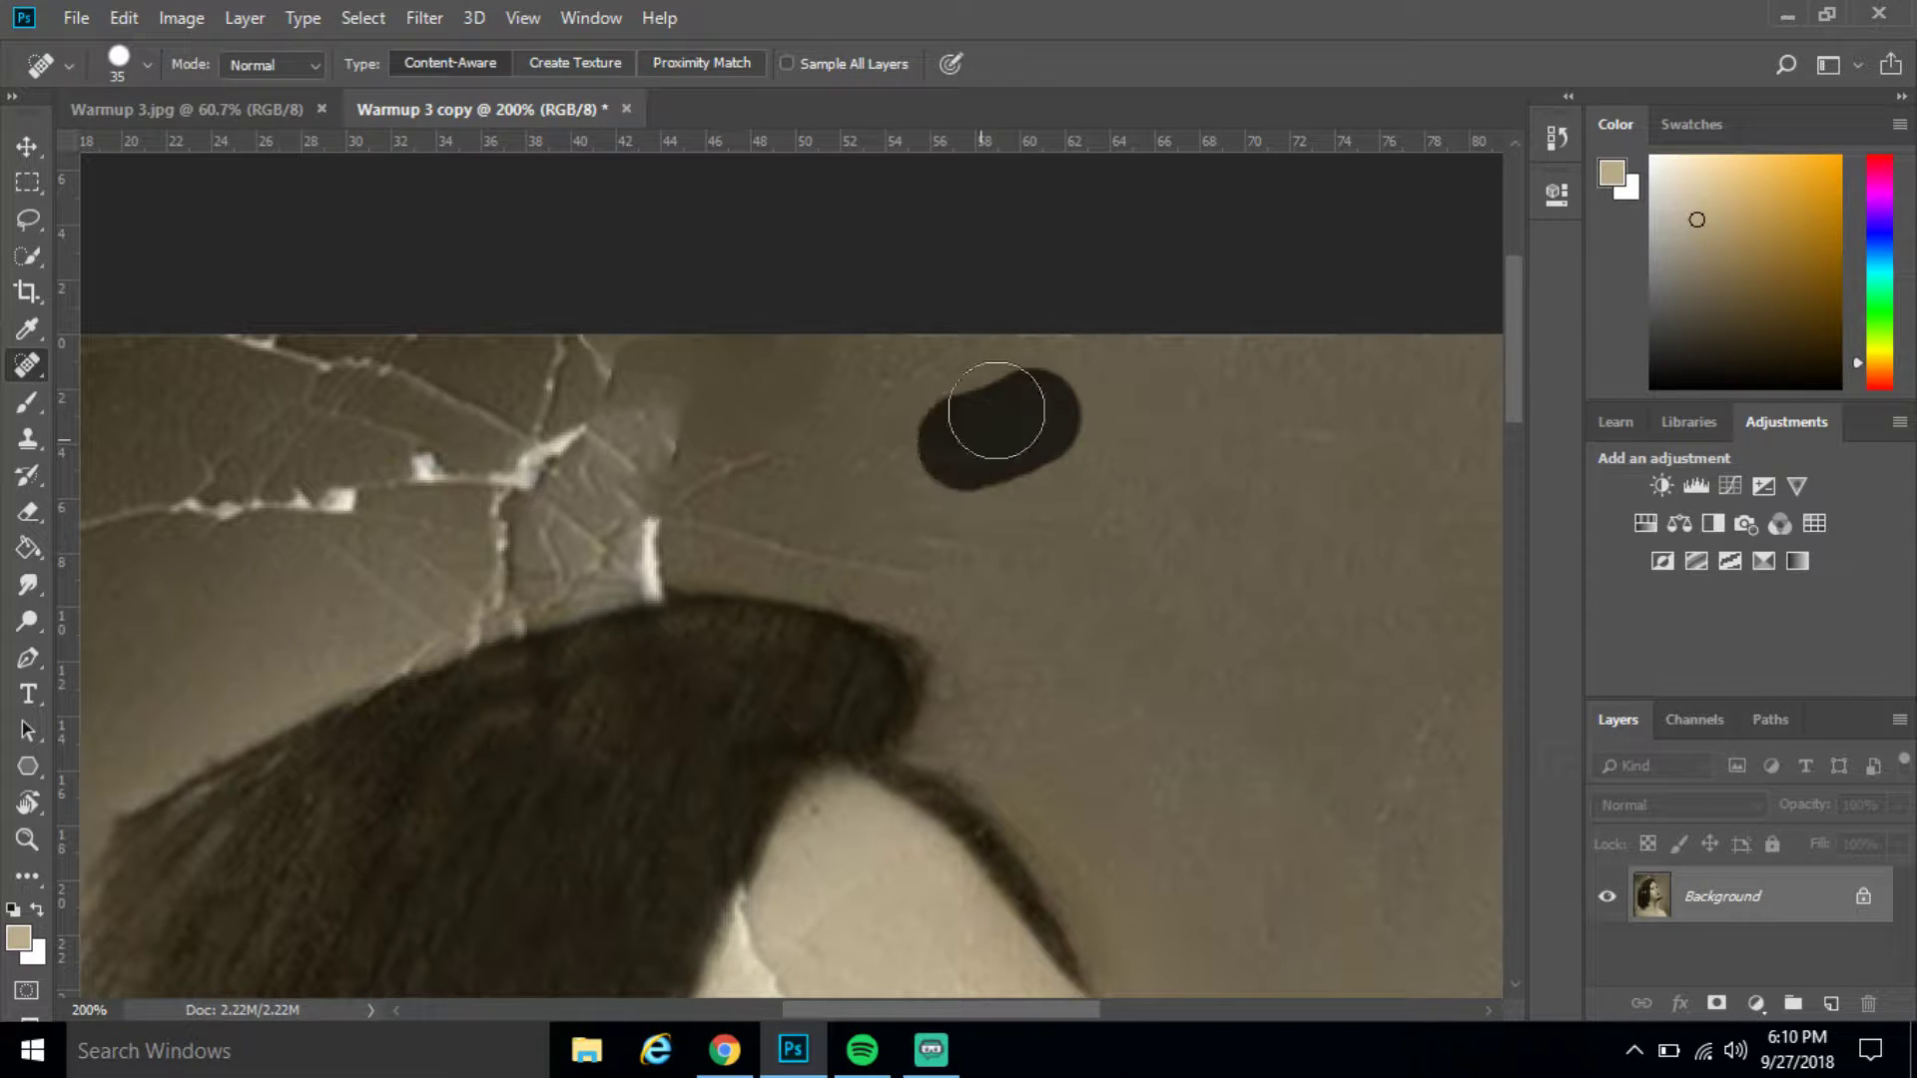
Heal the white crack junction and the short cracks running up from it to the photo's upper edge above the woman's crown
left_click(661, 446)
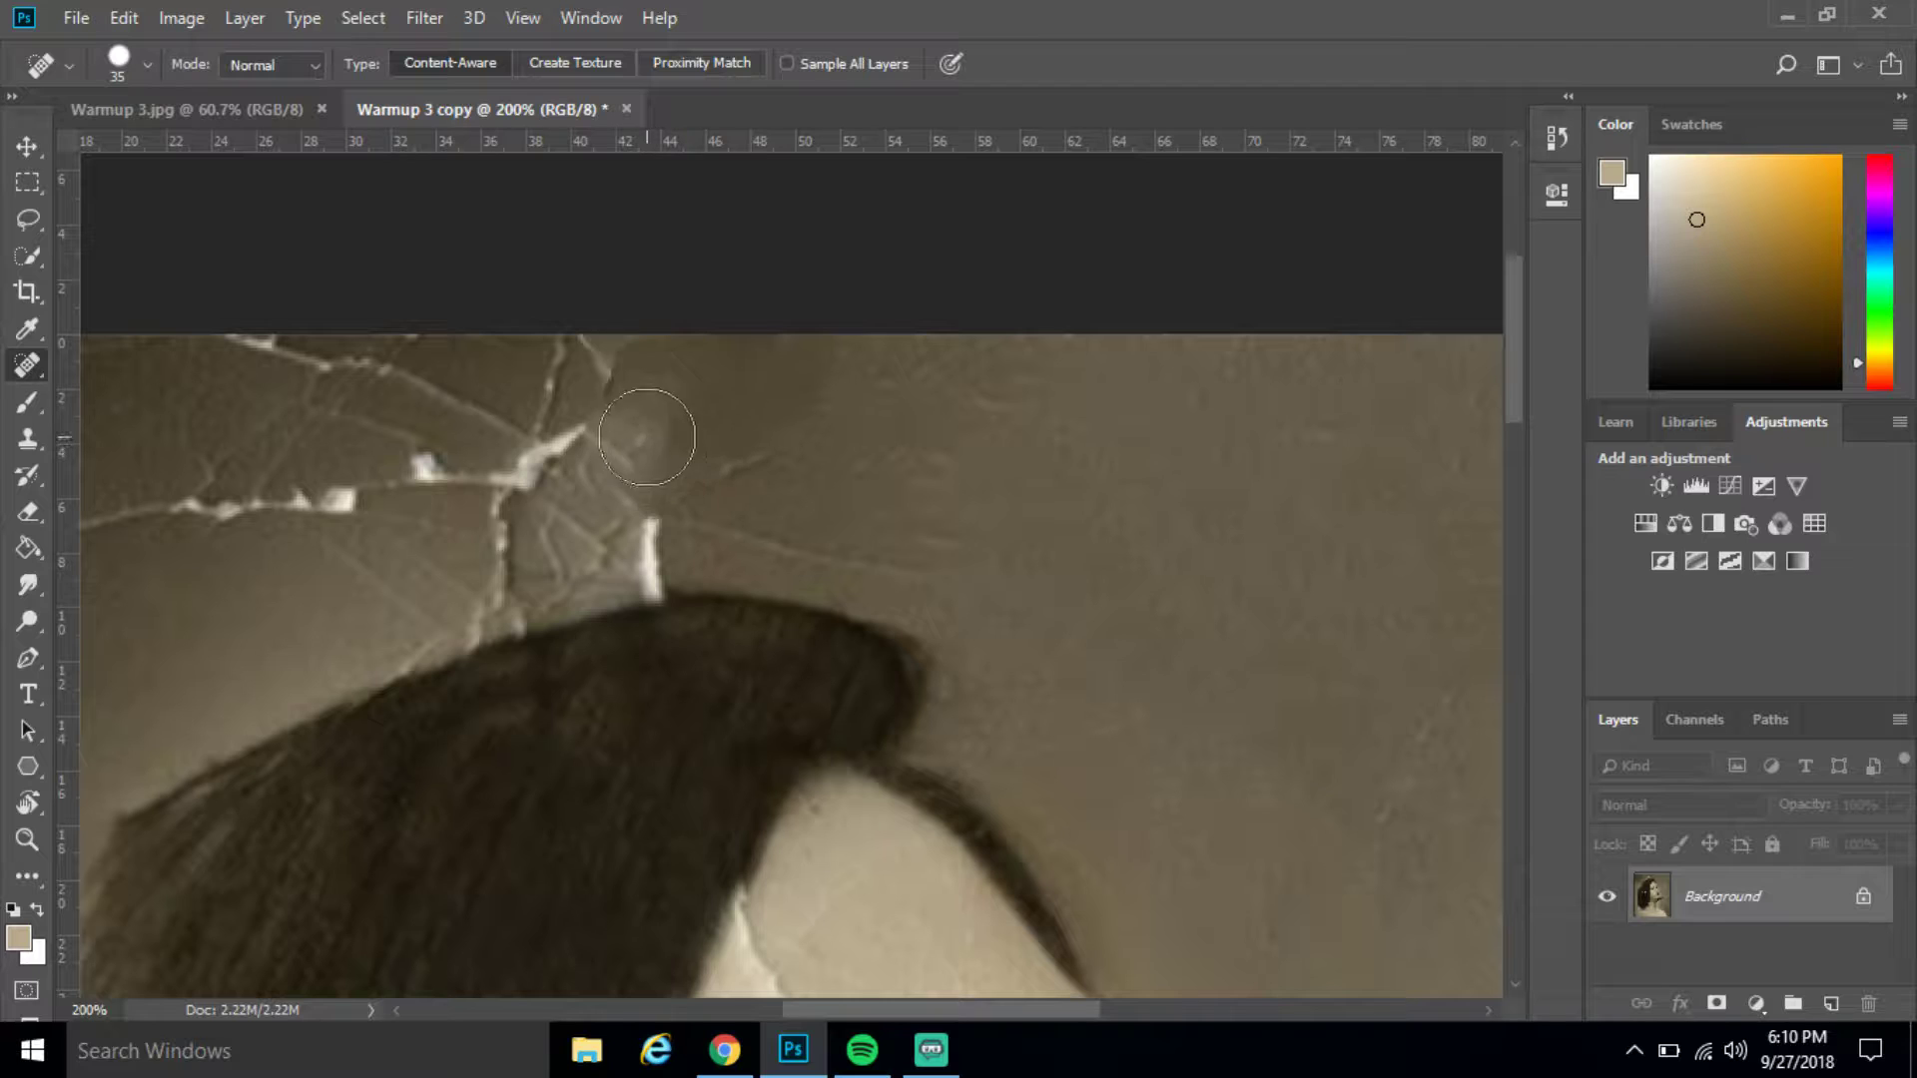
left_click_drag(648, 442, 625, 438)
left_click_drag(774, 396, 539, 469)
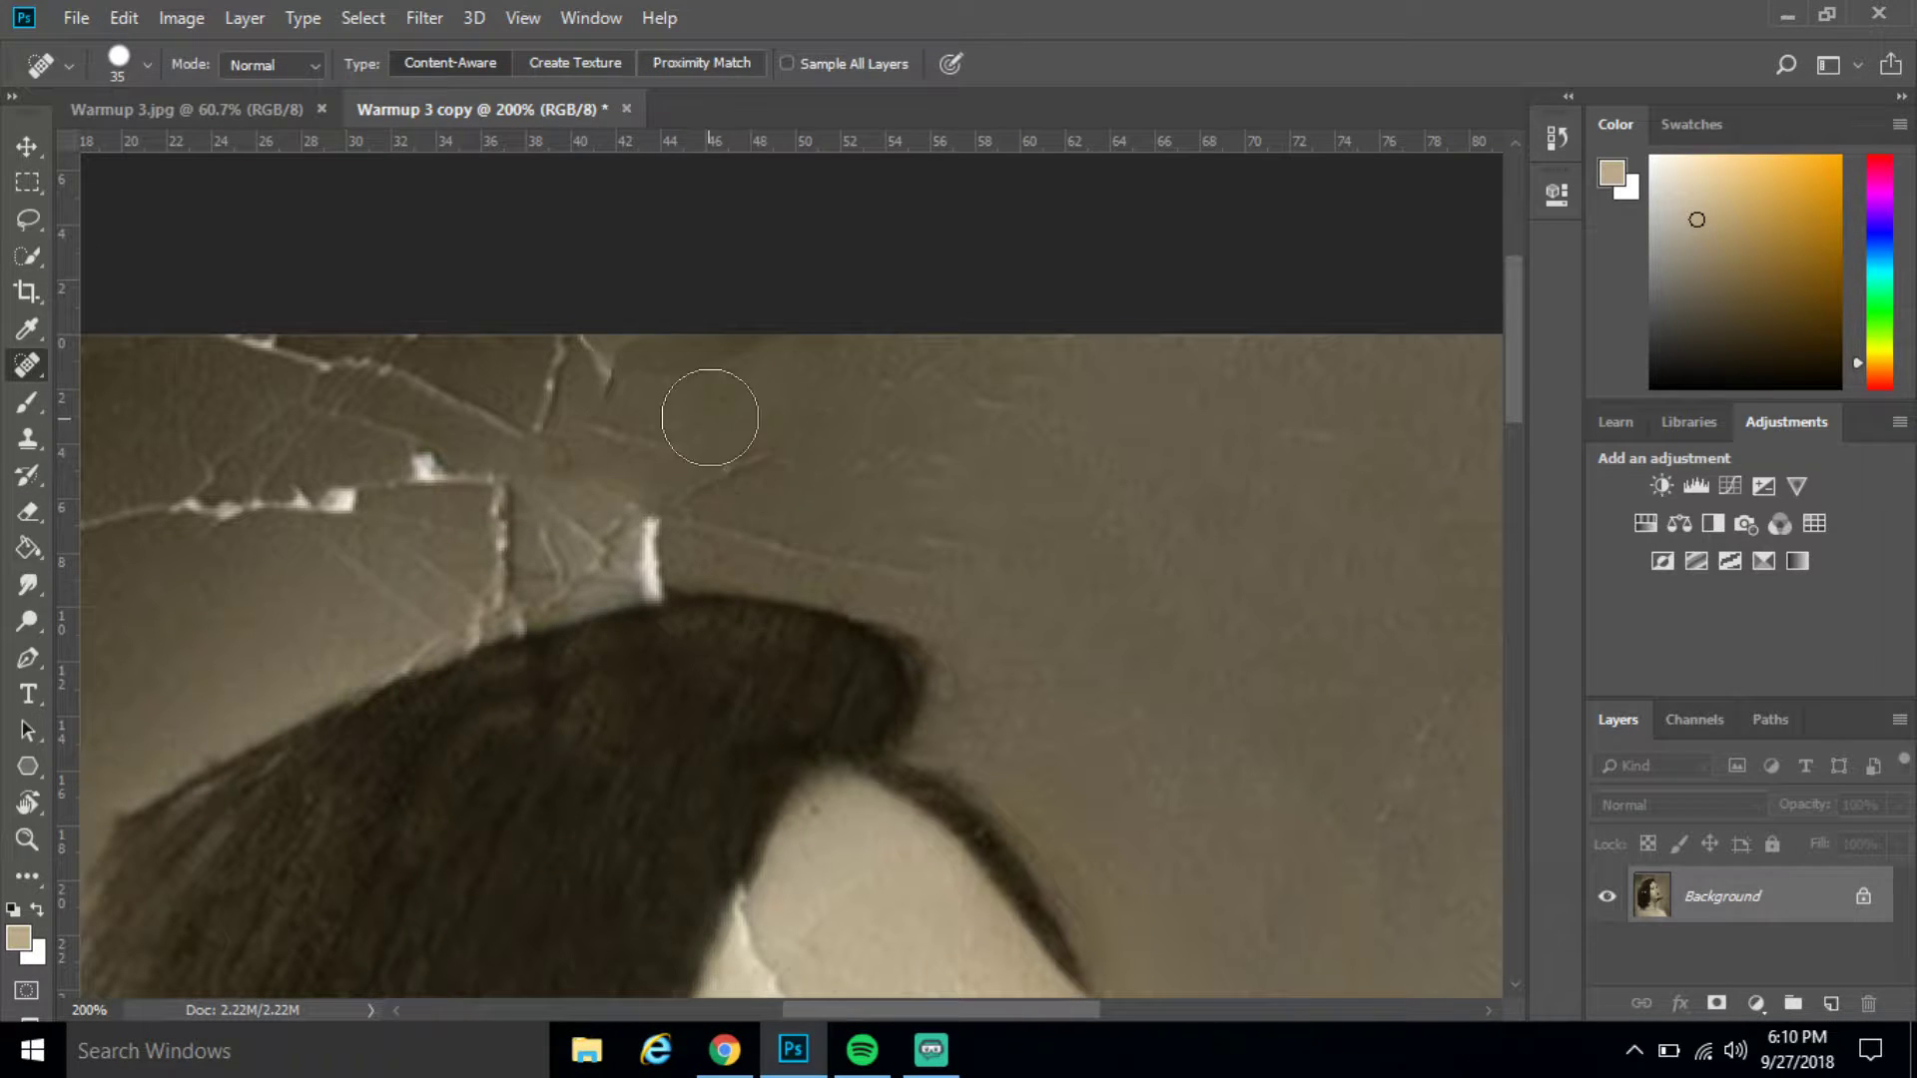
mouse_move(726, 482)
left_mouse_down()
mouse_move(584, 434)
mouse_move(592, 390)
mouse_move(535, 386)
mouse_move(609, 352)
mouse_move(555, 396)
left_mouse_up()
left_click_drag(667, 366, 775, 368)
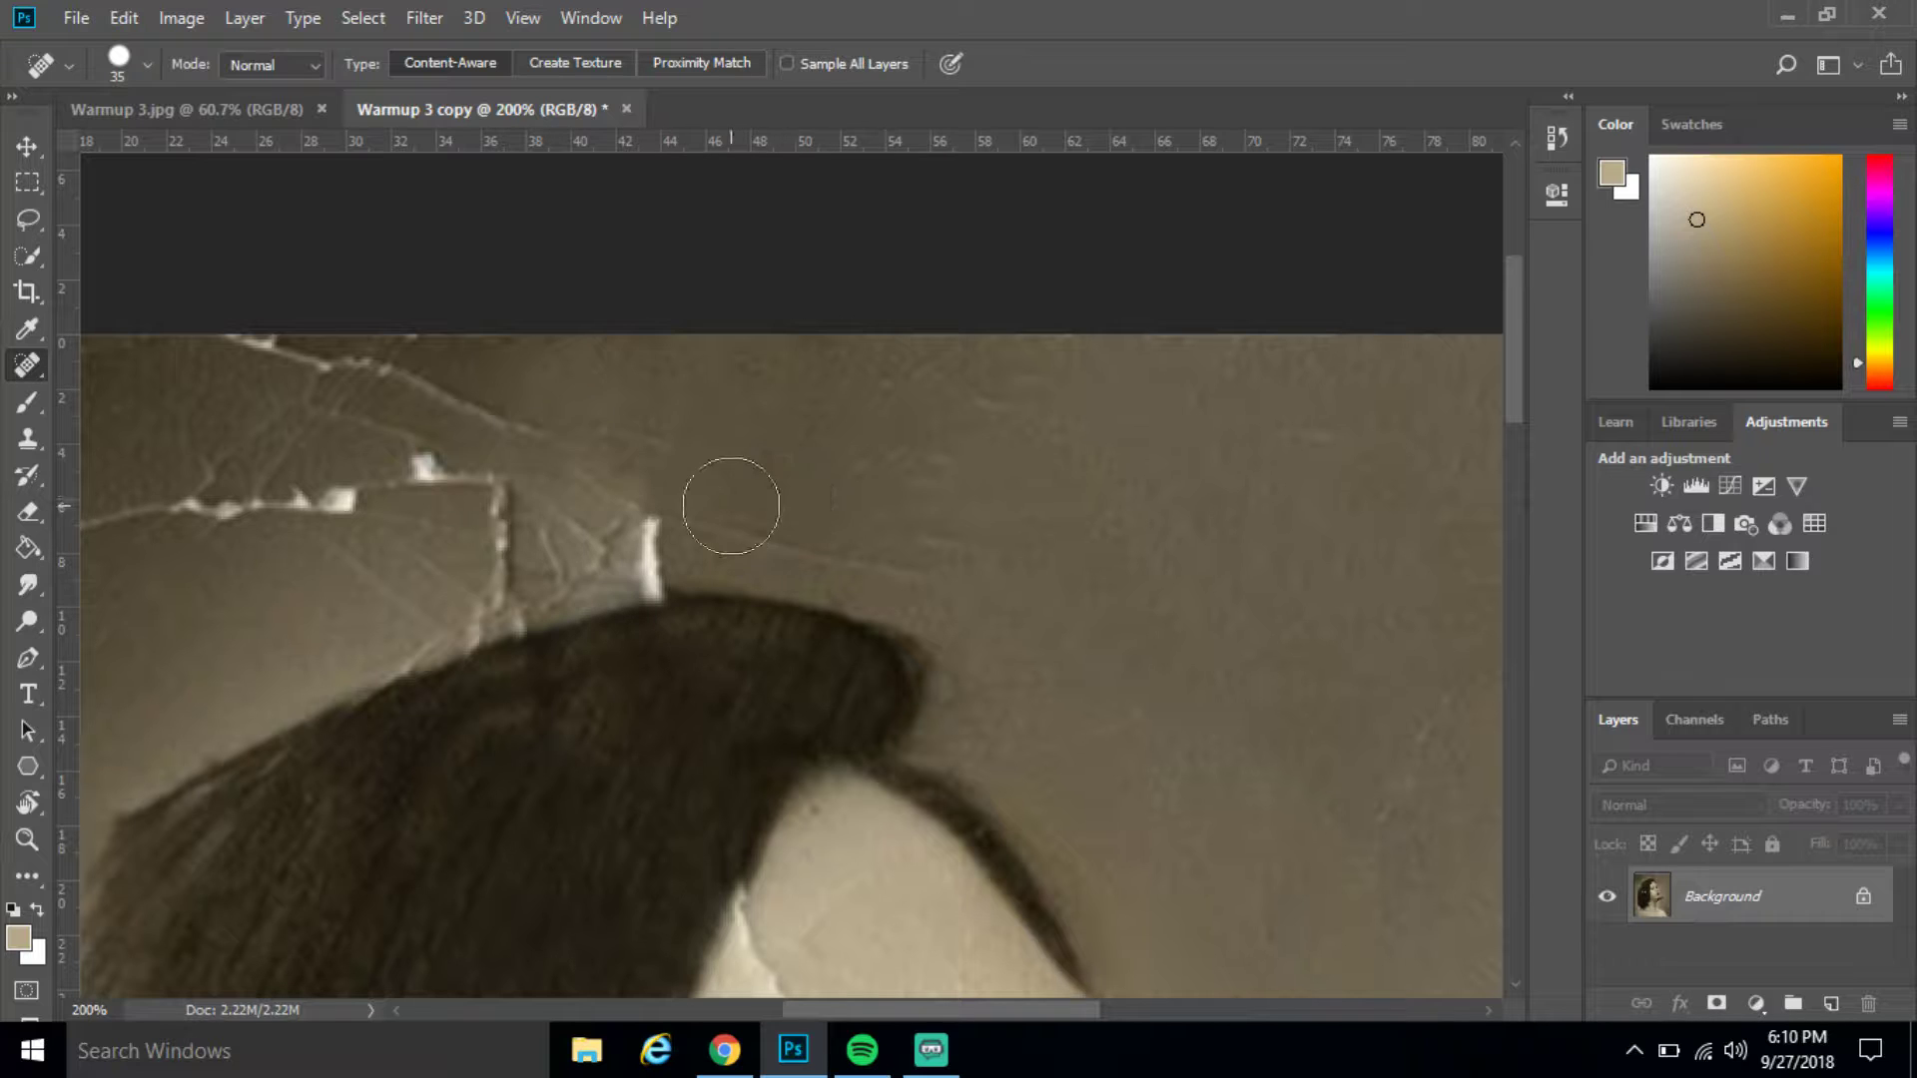
Heal the thin scratch lines in the background just above the front of the hair and up toward the photo's edge
left_click_drag(732, 517, 793, 555)
mouse_move(798, 558)
left_mouse_down()
mouse_move(852, 561)
mouse_move(950, 528)
left_mouse_up()
left_click_drag(951, 448, 961, 421)
left_click_drag(978, 387, 1015, 345)
Heal the long diagonal crack along the photo's upper edge and the marks left around it above the head
mouse_move(194, 365)
left_mouse_down()
mouse_move(171, 380)
mouse_move(243, 356)
mouse_move(432, 379)
mouse_move(584, 440)
left_mouse_up()
left_click(640, 446)
left_click(483, 363)
left_click(427, 353)
left_click(599, 369)
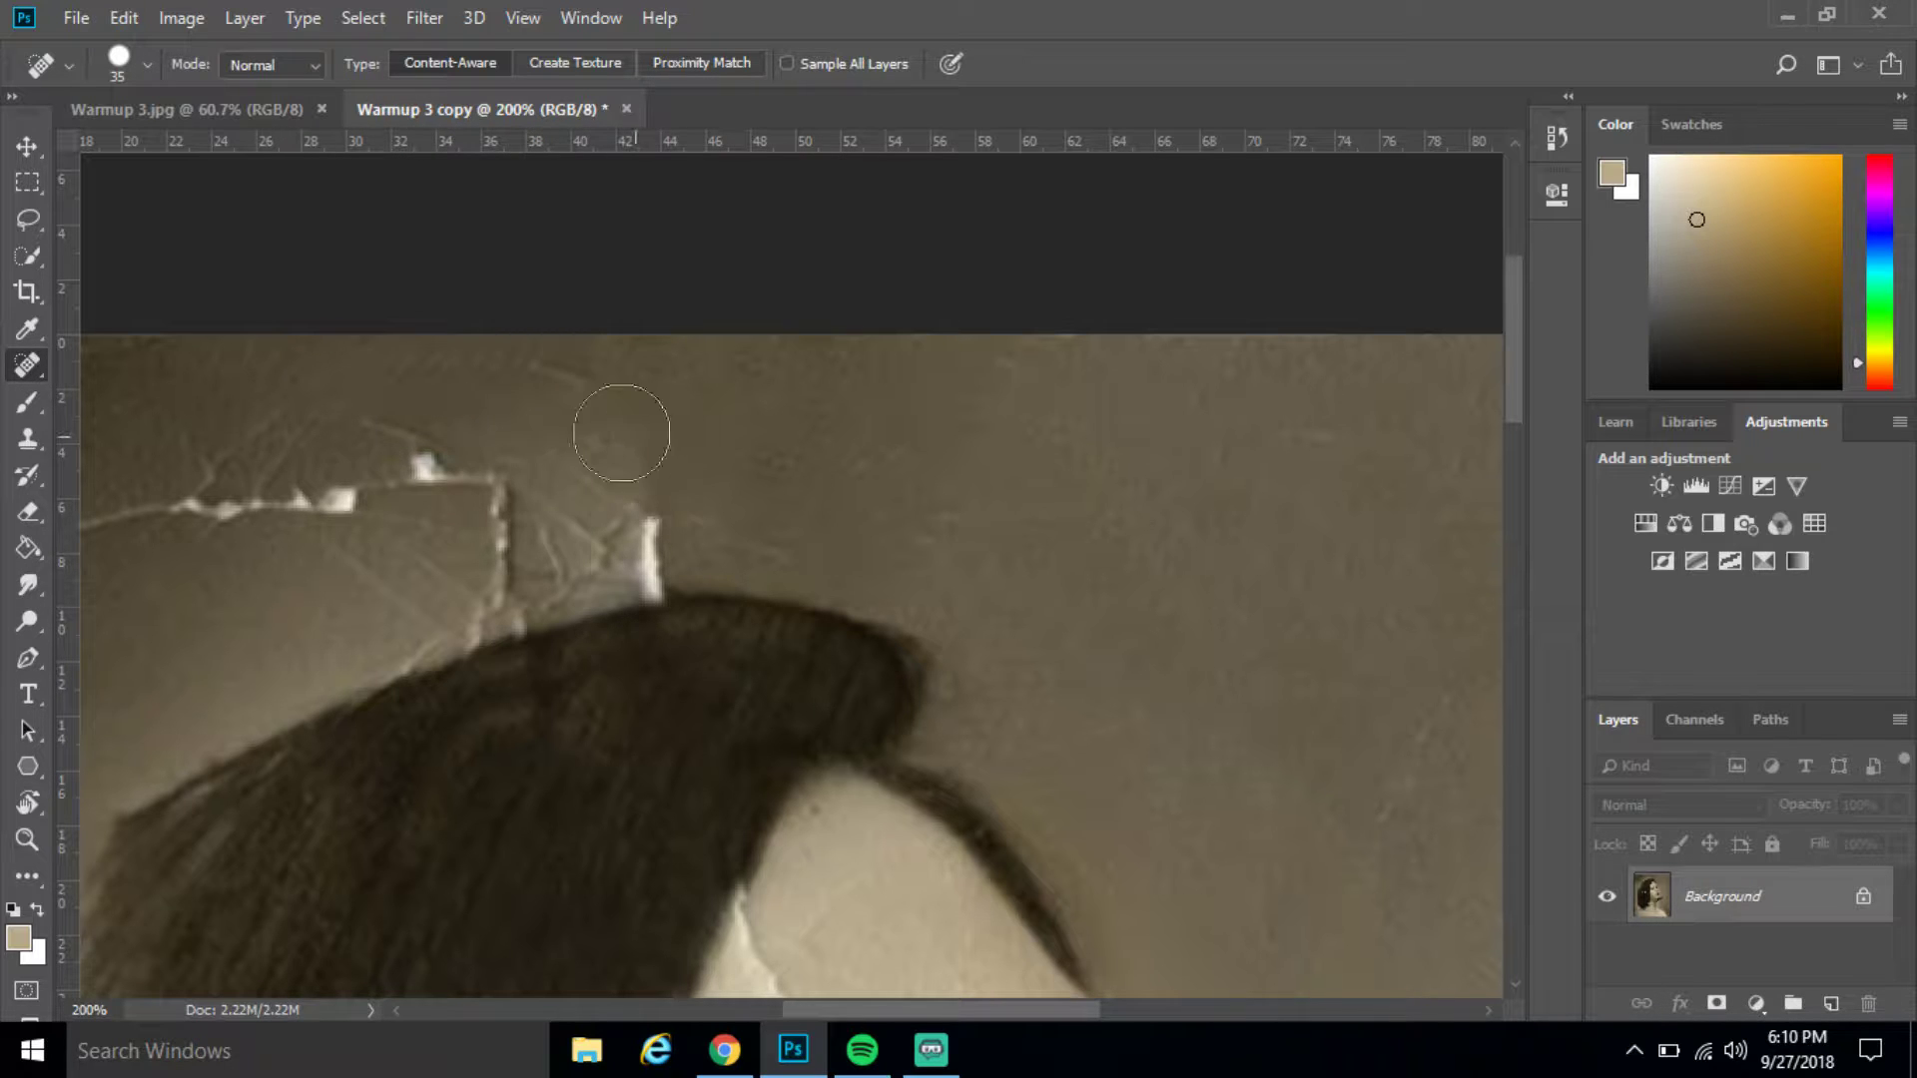
Heal the long horizontal white crack across the background to the left of the woman's crown
mouse_move(1075, 1010)
left_mouse_down()
mouse_move(951, 986)
mouse_move(945, 1009)
left_mouse_up()
mouse_move(472, 672)
left_mouse_down()
mouse_move(538, 596)
mouse_move(702, 548)
mouse_move(754, 559)
mouse_move(729, 526)
mouse_move(817, 515)
left_mouse_up()
left_click_drag(509, 630, 600, 627)
left_click_drag(871, 503, 1034, 478)
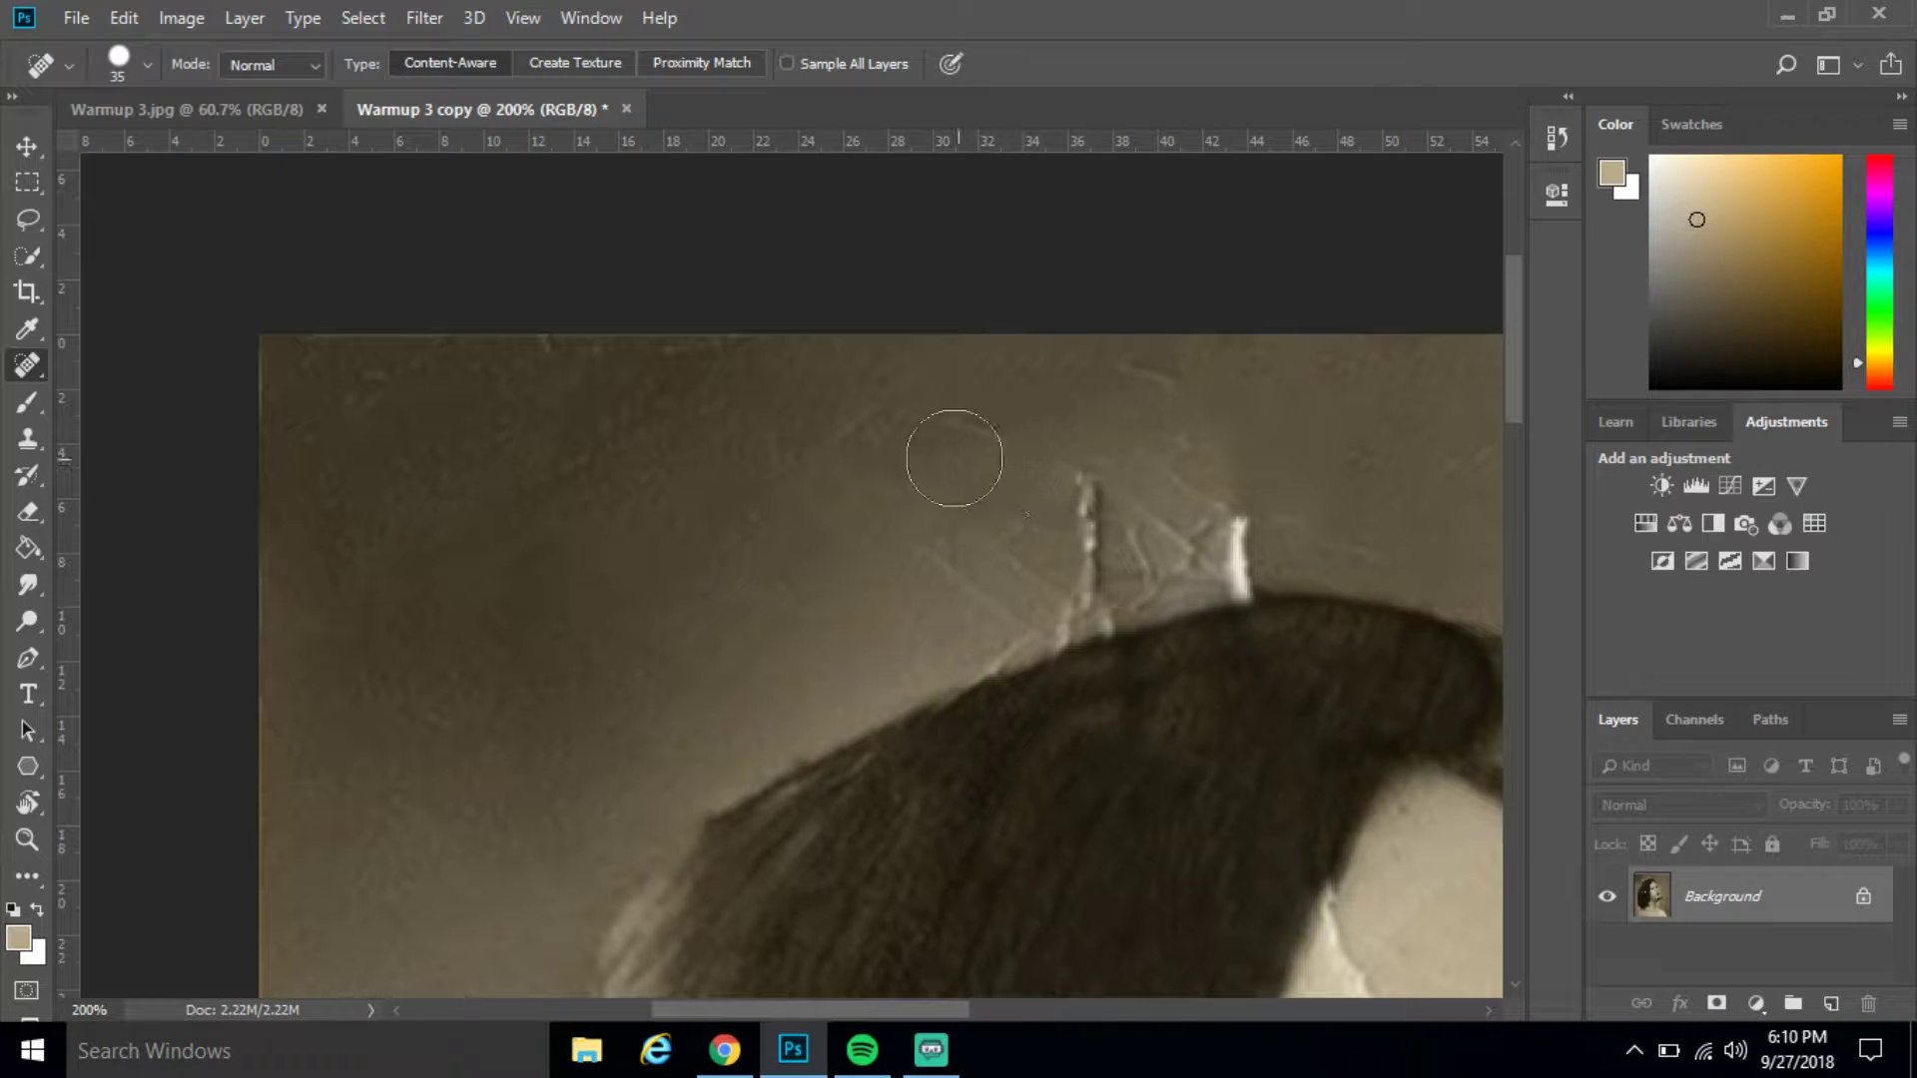
Heal the vertical crack above the hair and the leftover faint lines in the background to its left
left_click(952, 456)
left_click(1007, 455)
left_click_drag(914, 417, 869, 425)
left_click_drag(832, 450, 775, 473)
left_click_drag(541, 470, 815, 390)
left_click_drag(1054, 432, 1084, 462)
left_click_drag(1099, 491, 1104, 509)
left_click_drag(1094, 547, 1089, 552)
left_click(993, 565)
left_click(965, 572)
left_click(979, 445)
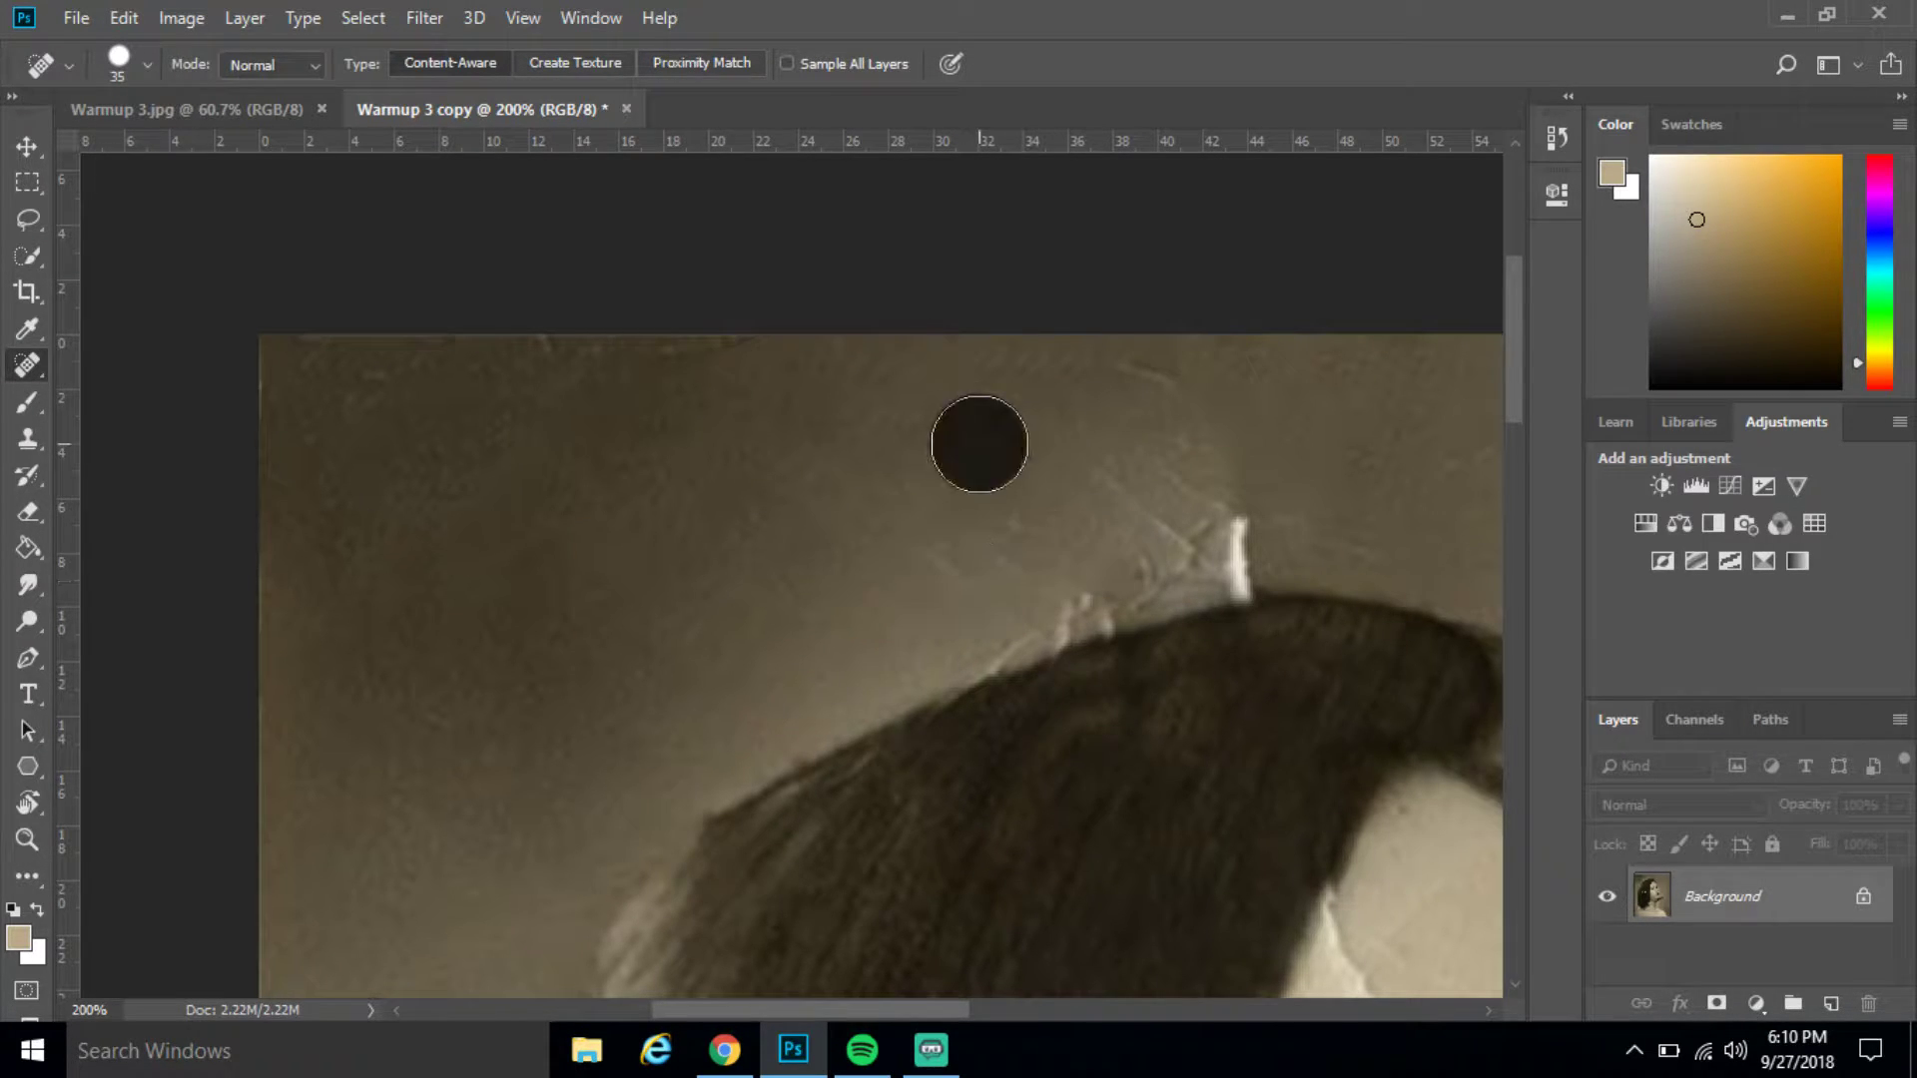
Heal the branching cracks and white tear directly above the crown, and blend the uneven patch in the hair below
mouse_move(1095, 383)
left_mouse_down()
mouse_move(1228, 513)
mouse_move(1183, 548)
left_mouse_up()
left_click(1215, 547)
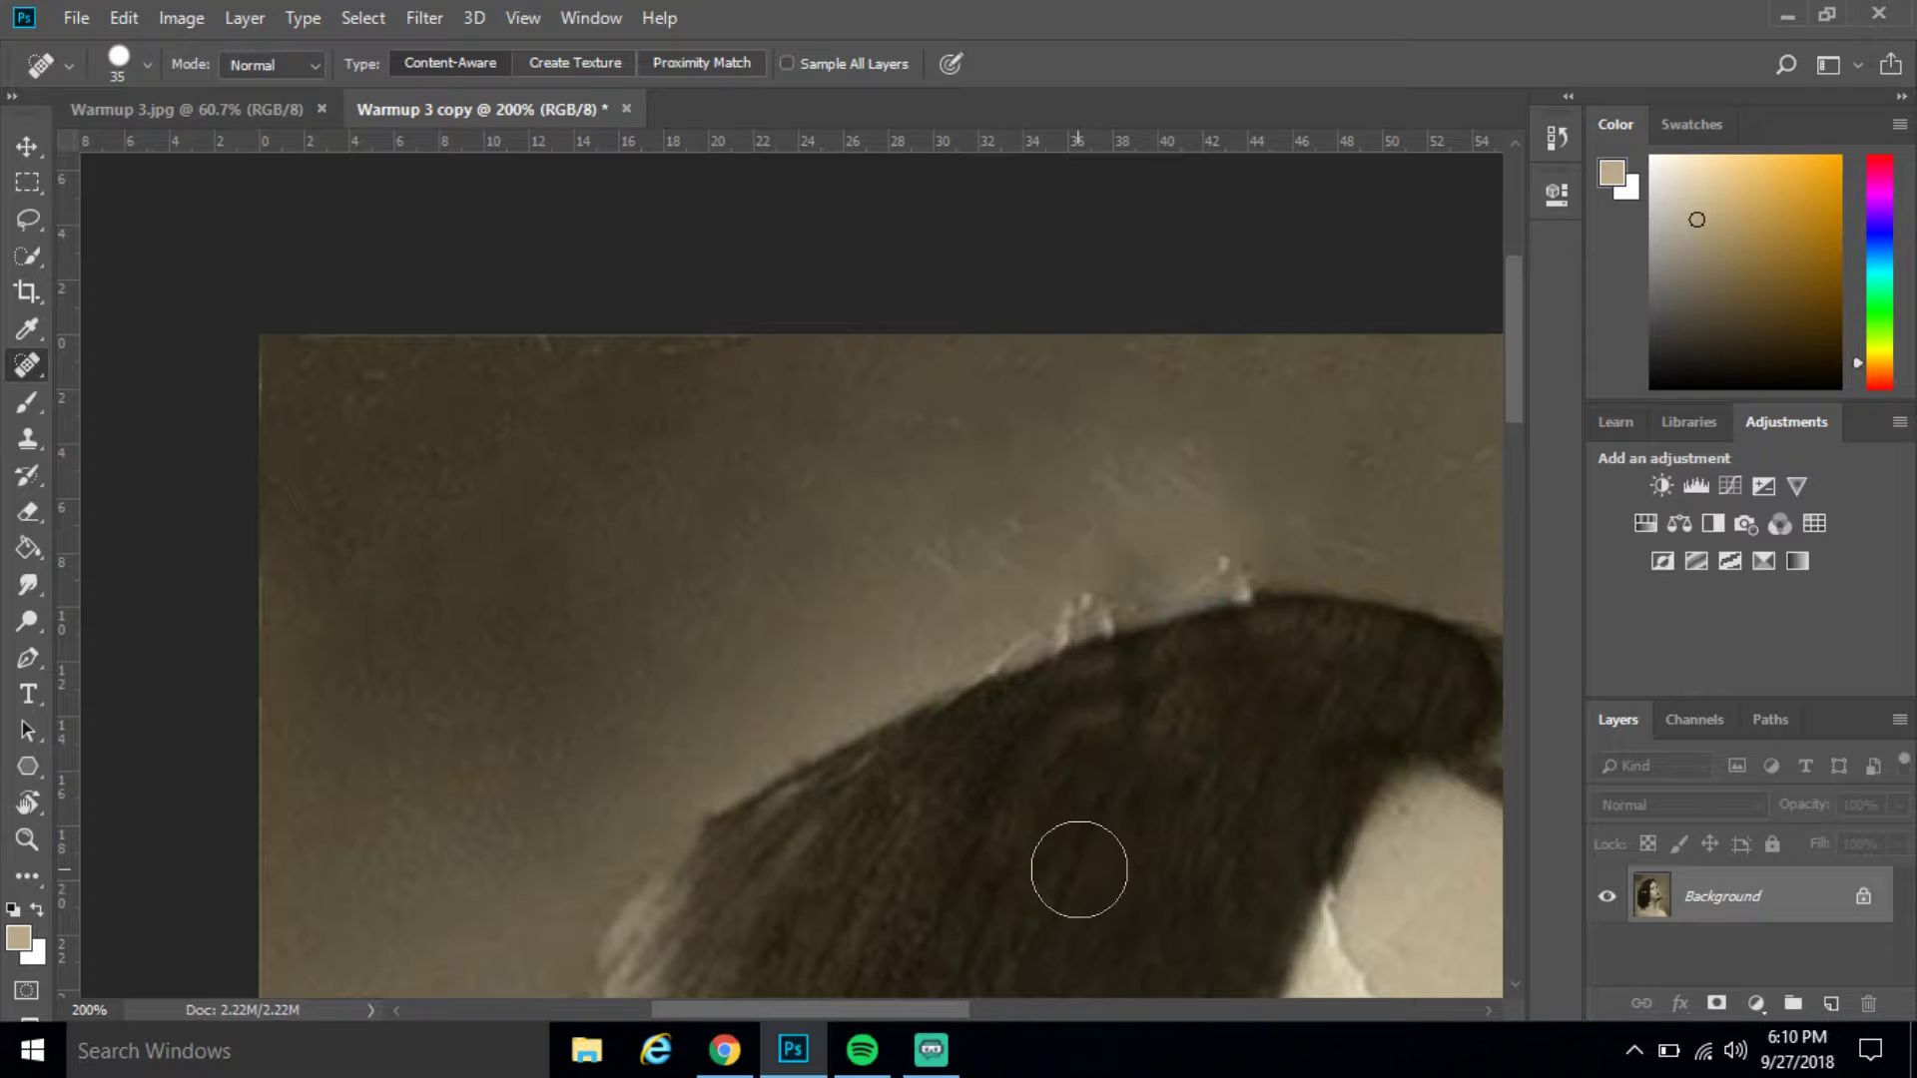
mouse_move(1083, 743)
left_mouse_down()
mouse_move(1155, 727)
mouse_move(1065, 756)
mouse_move(1104, 802)
mouse_move(1088, 756)
left_mouse_up()
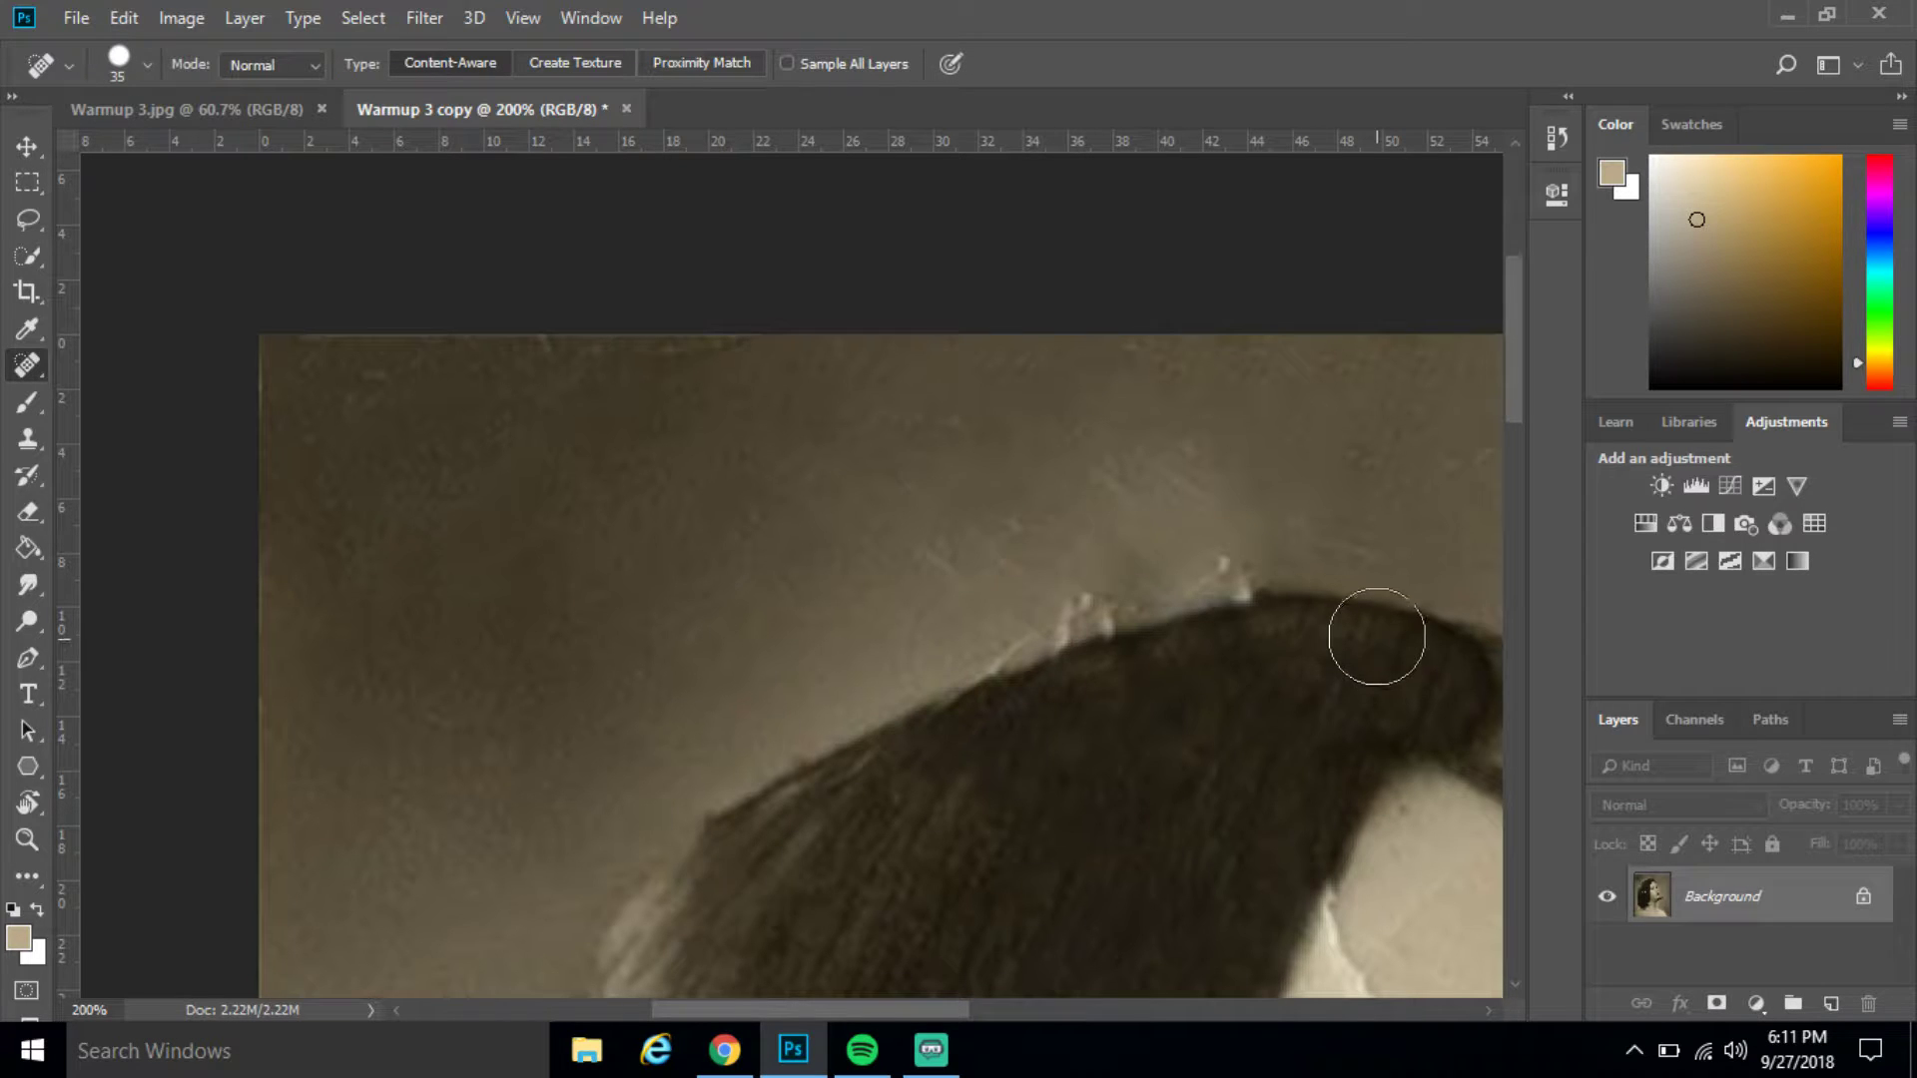
Try to heal the white torn patch in the middle of the dark hair with the Spot Healing Brush
scroll(1148, 805, "down", 8)
scroll(1228, 791, "down", 2)
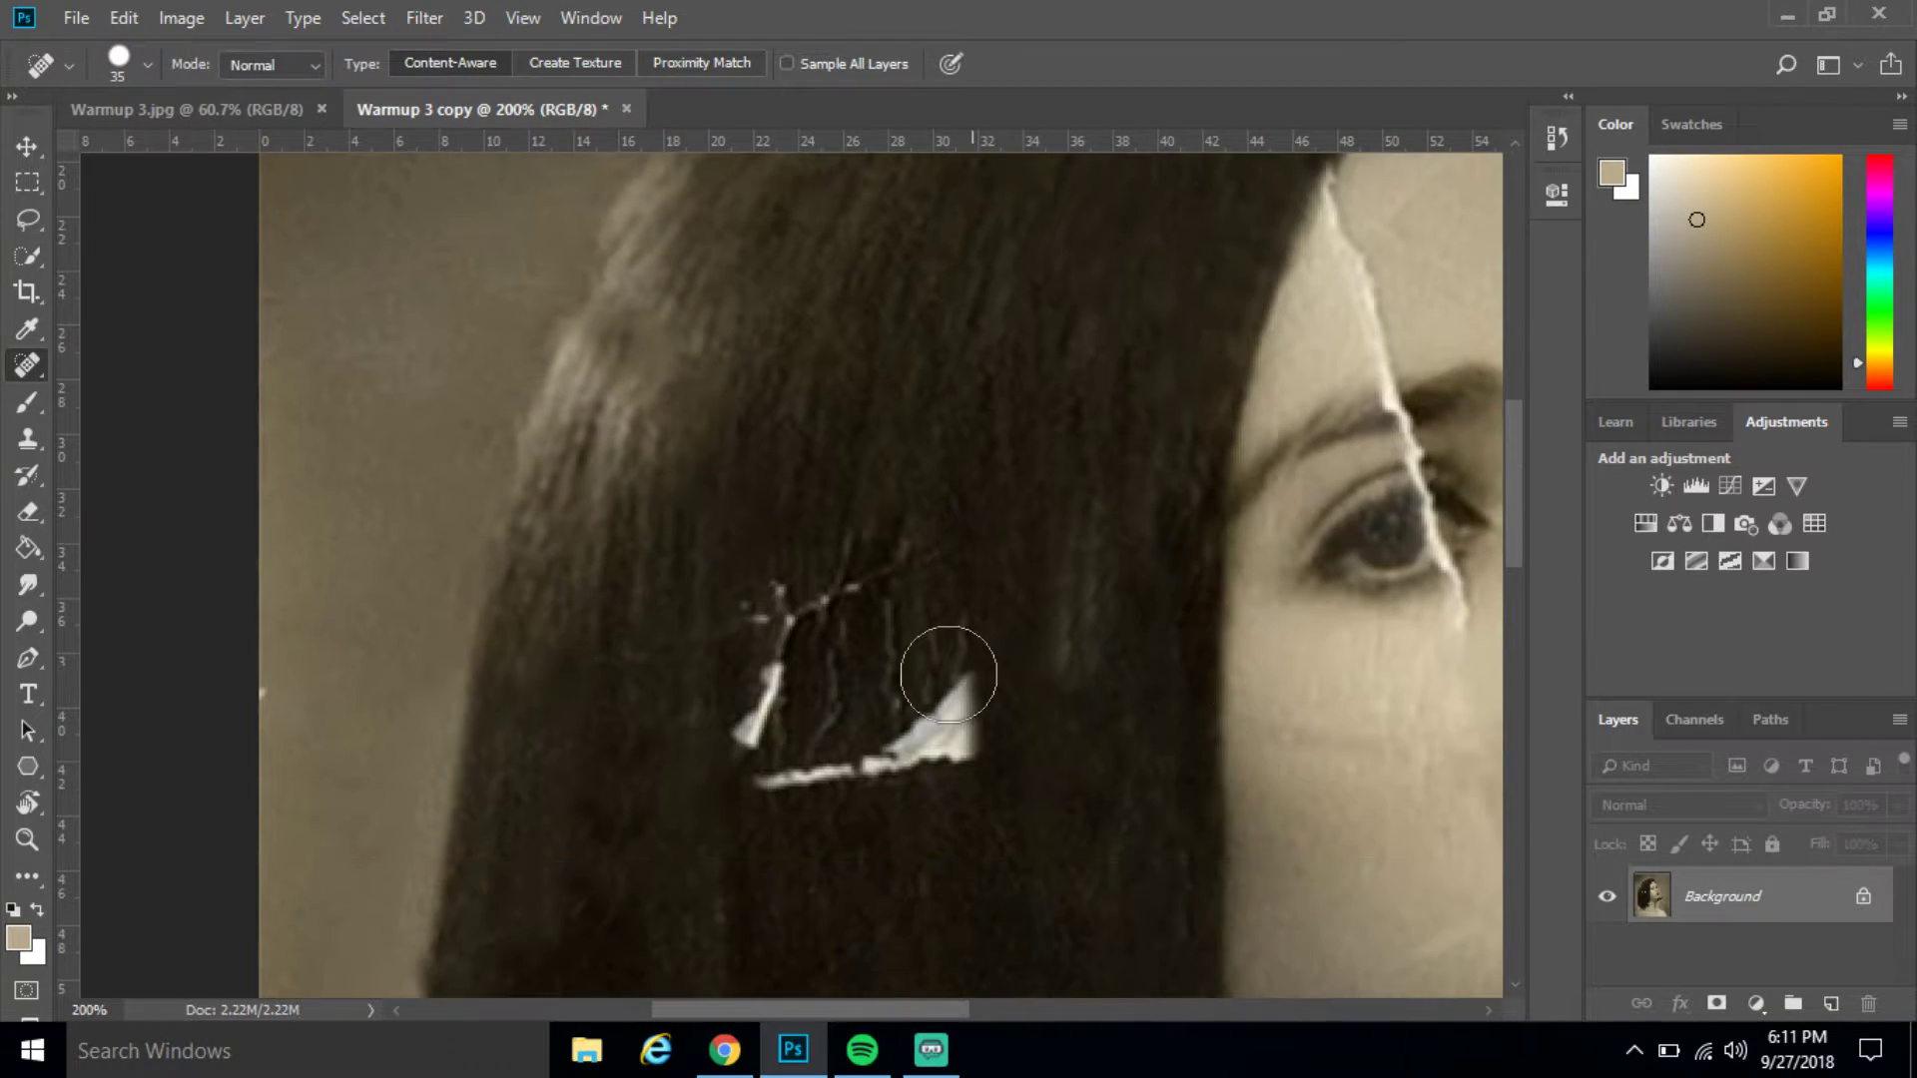
mouse_move(950, 663)
left_mouse_down()
mouse_move(858, 643)
mouse_move(788, 756)
mouse_move(948, 704)
left_mouse_up()
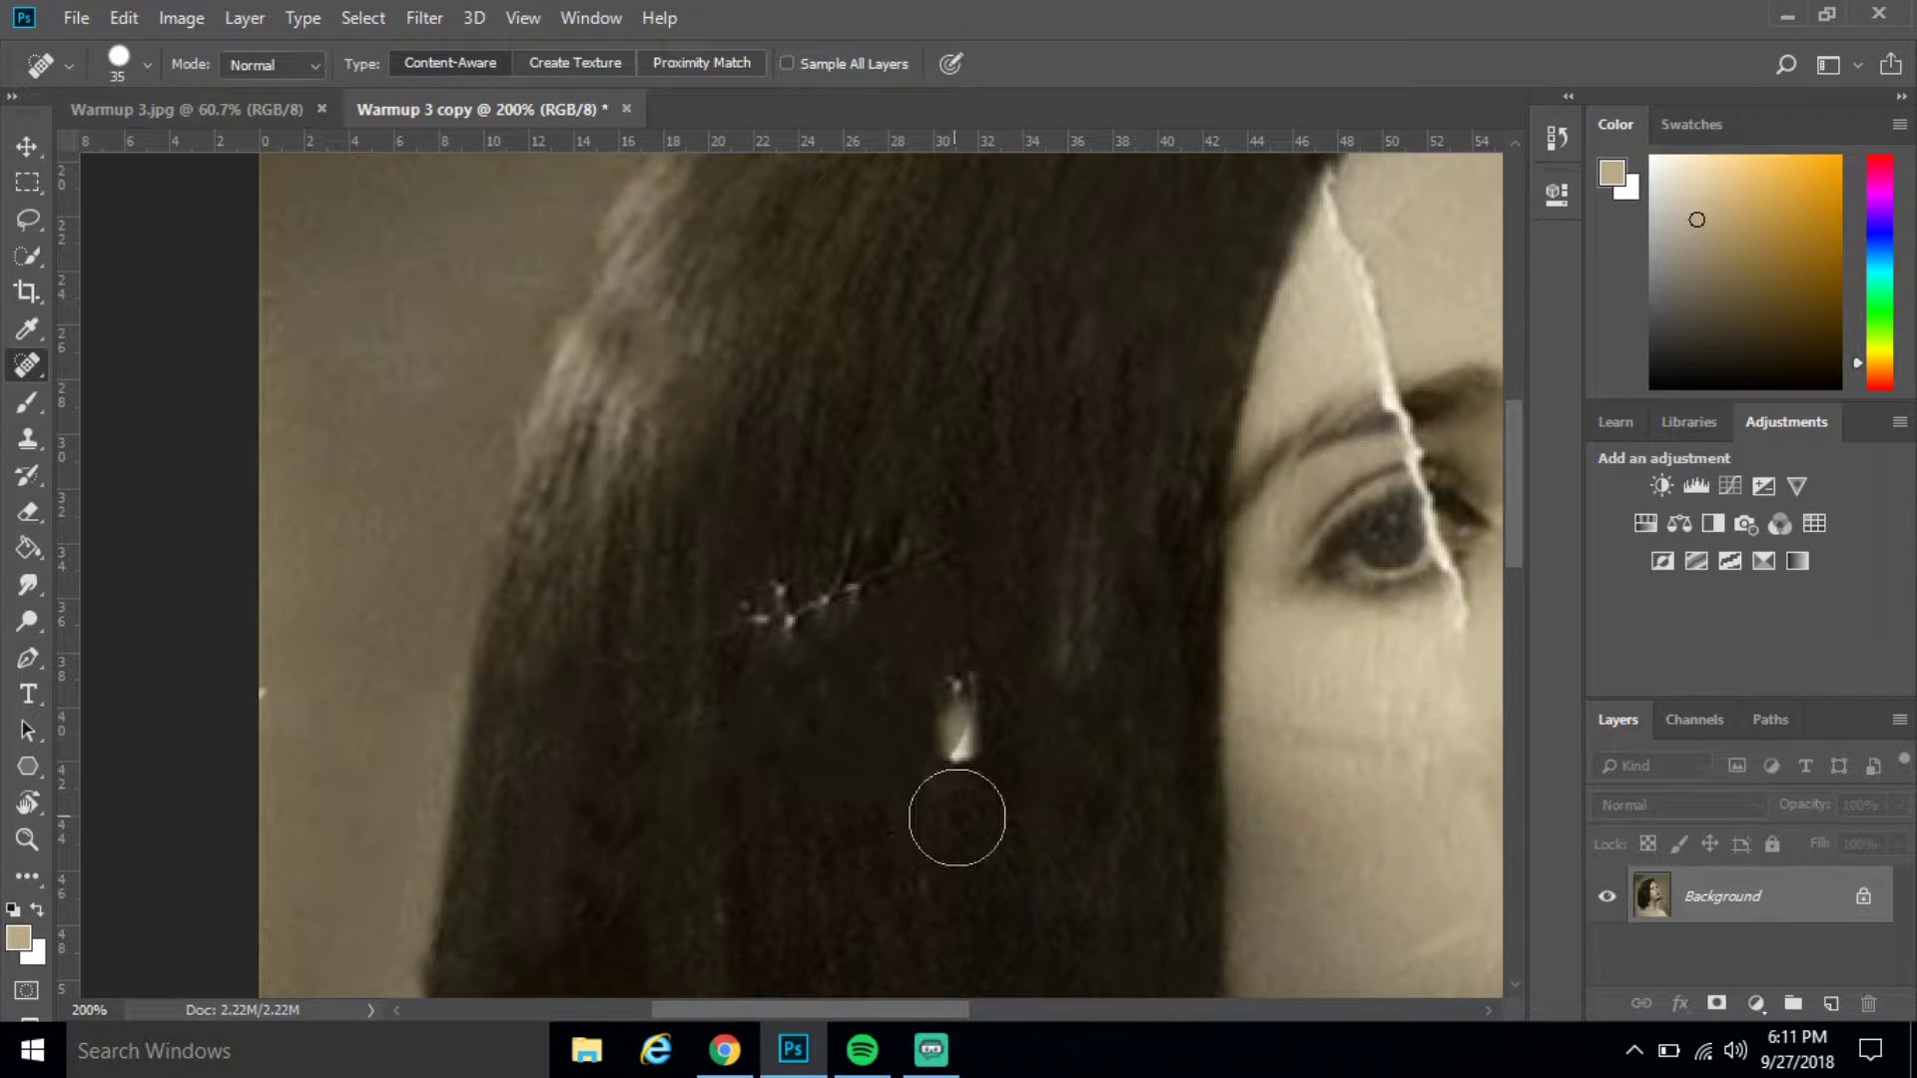
mouse_move(888, 798)
left_mouse_down()
mouse_move(978, 765)
mouse_move(958, 619)
mouse_move(779, 699)
mouse_move(886, 738)
left_mouse_up()
Heal the remaining scratches and white blemishes in the background just above the top outline of the hair
scroll(1061, 706, "up", 10)
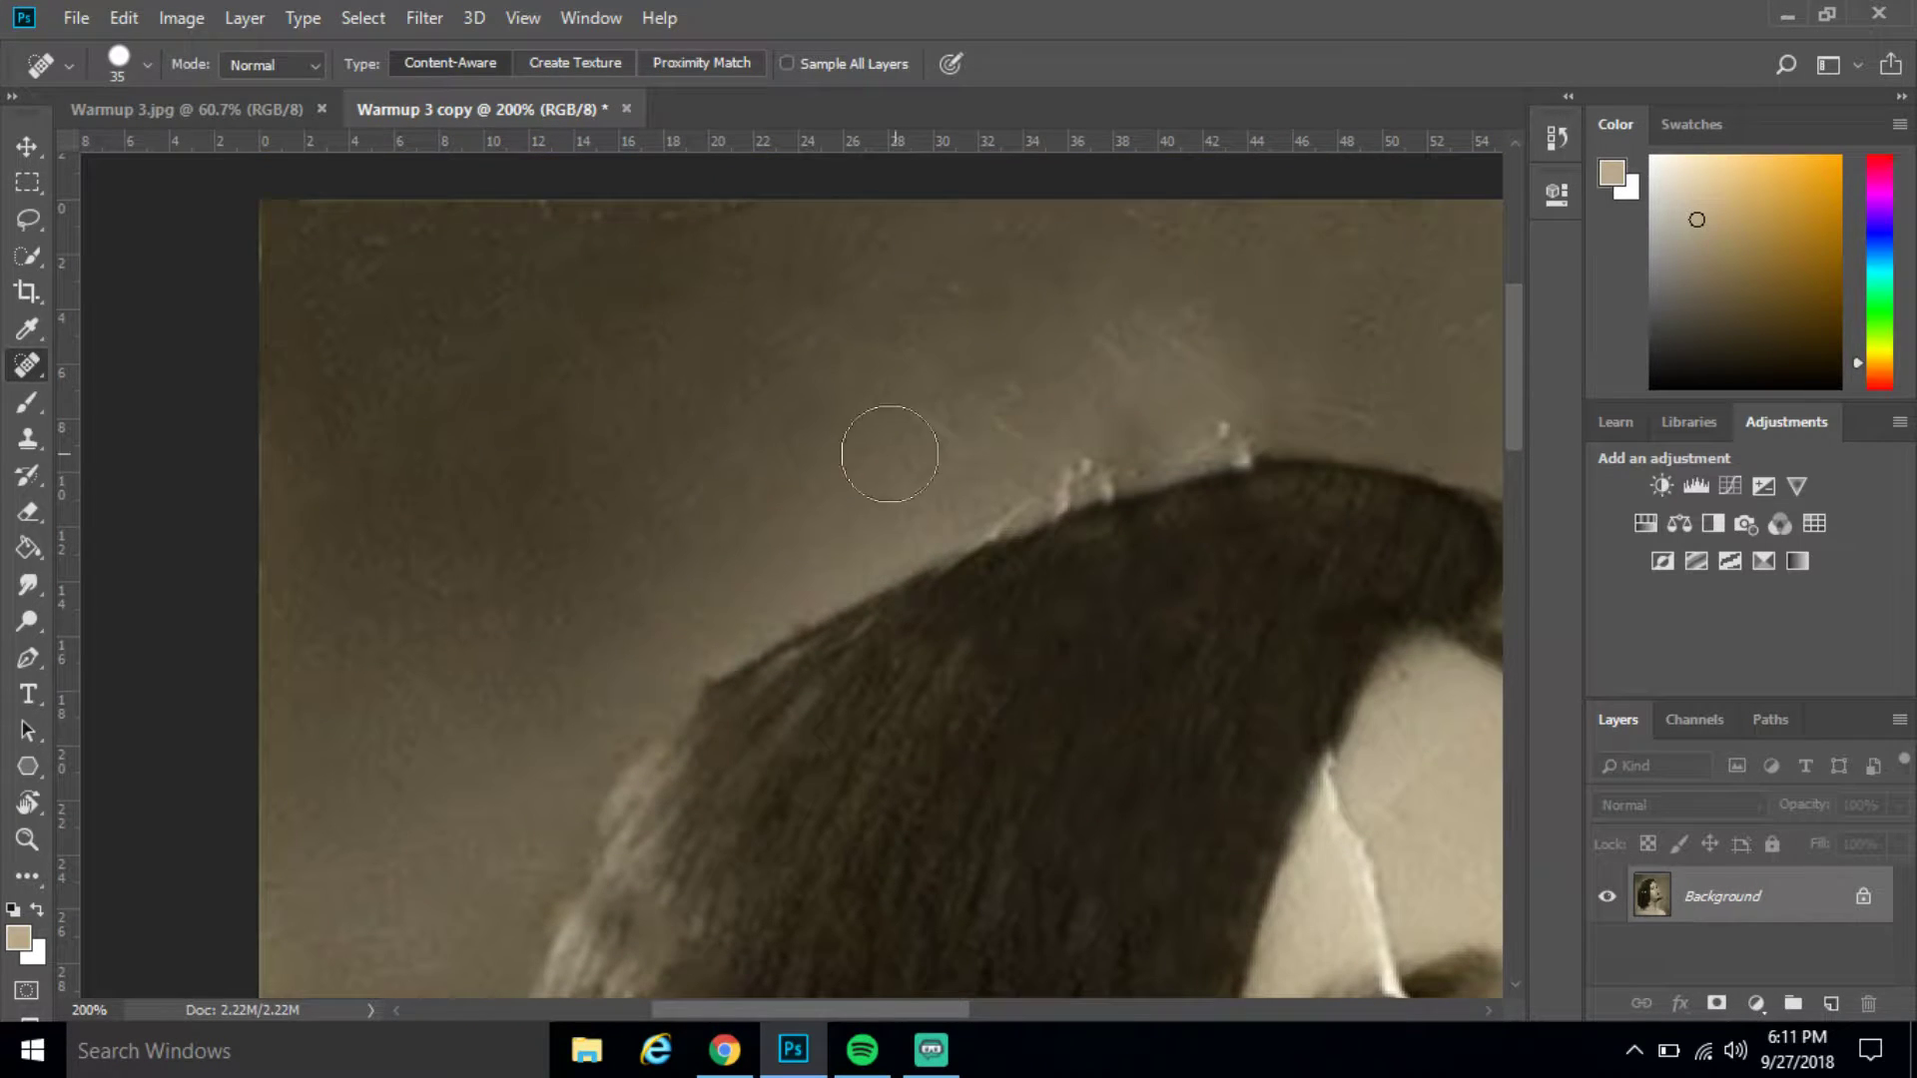
left_click_drag(889, 454, 1159, 340)
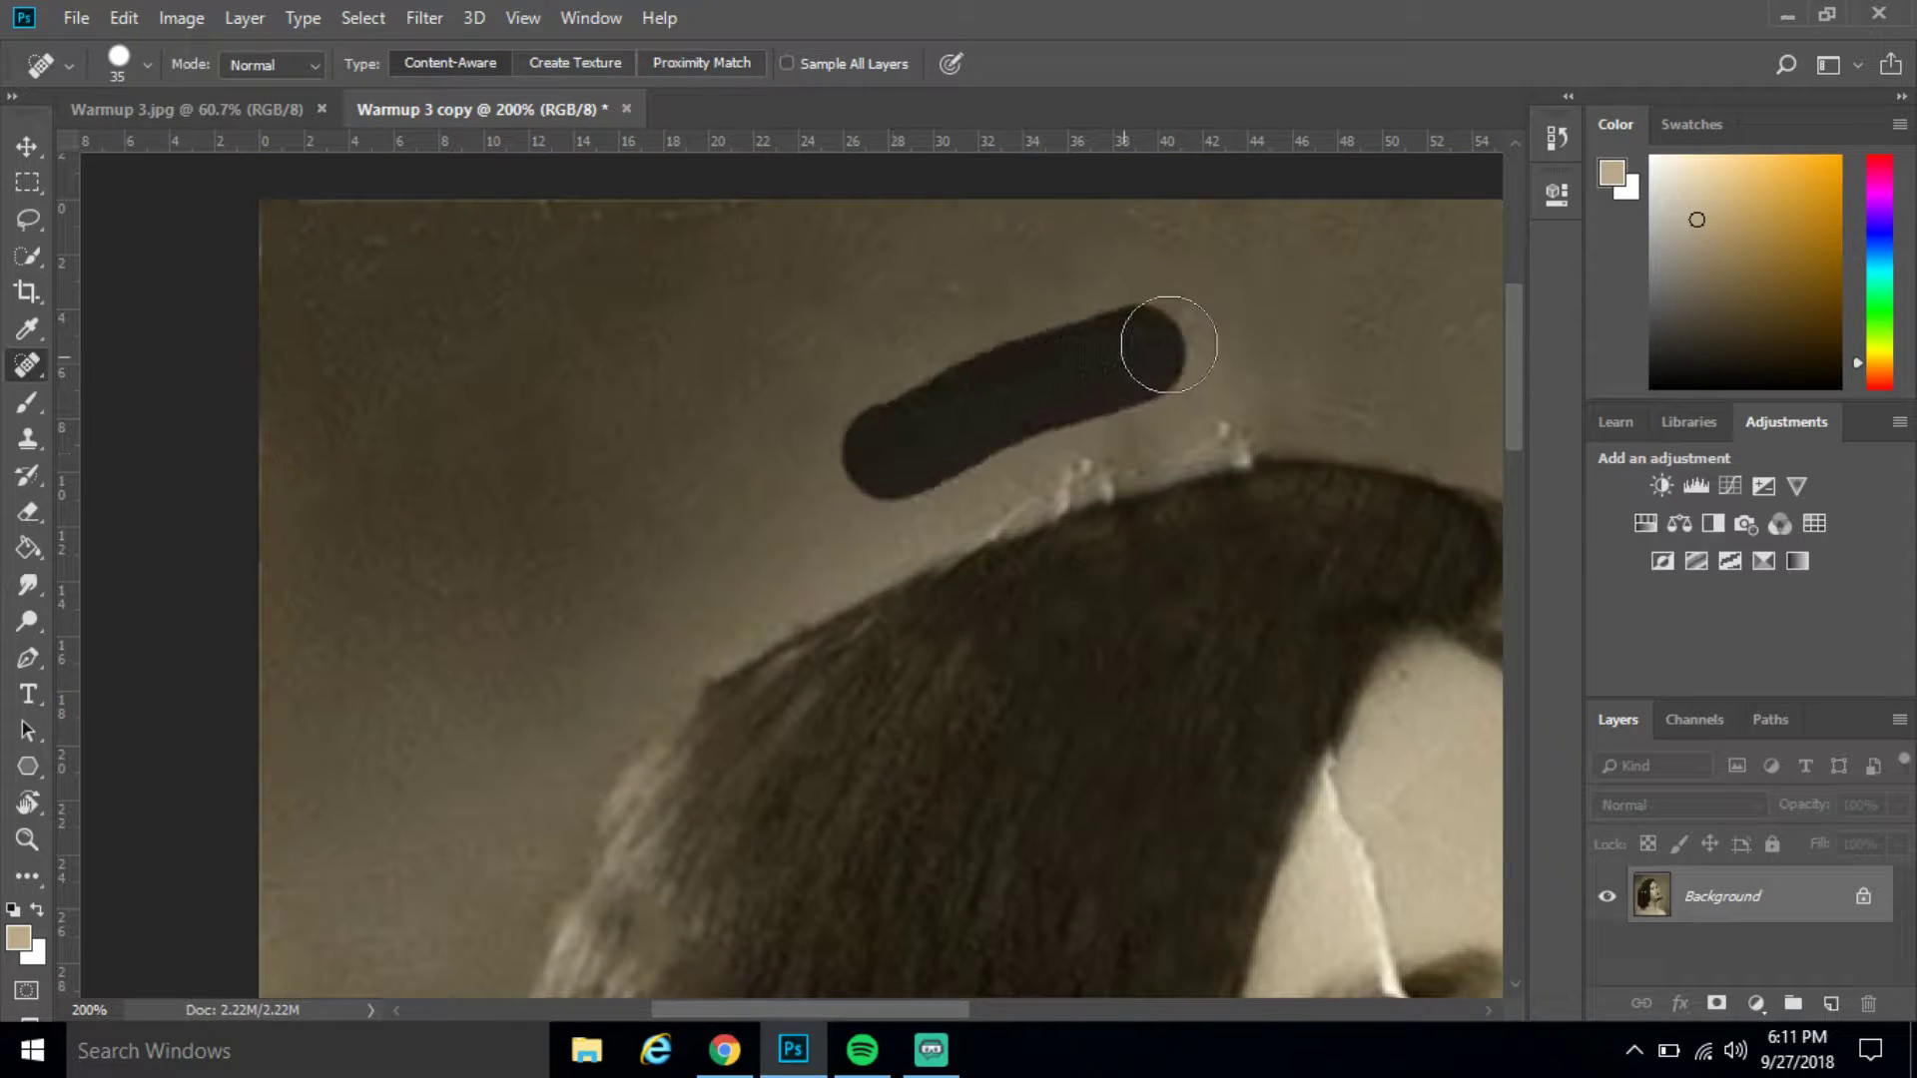
left_click_drag(1255, 396, 961, 487)
mouse_move(1245, 393)
left_mouse_down()
mouse_move(1122, 471)
mouse_move(1263, 451)
left_mouse_up()
left_click(1087, 477)
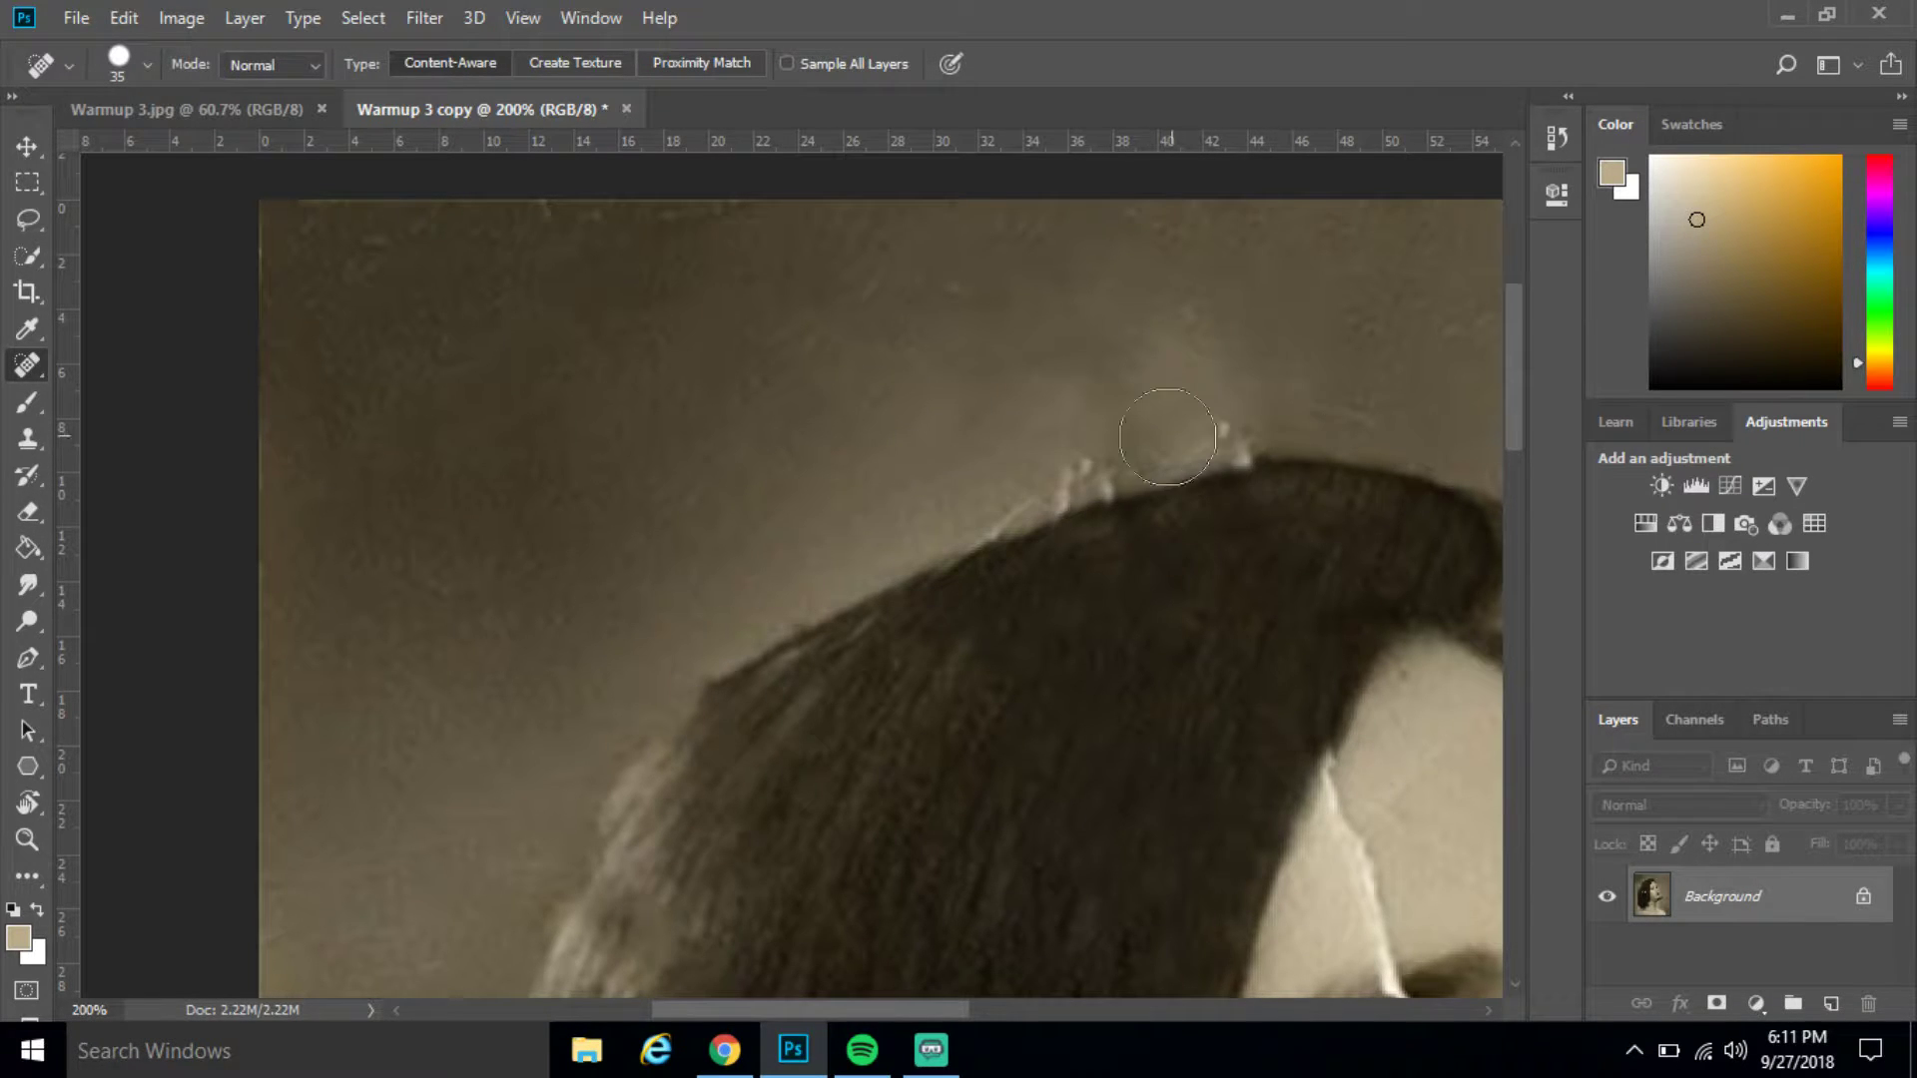
left_click(1073, 450)
left_click(1105, 439)
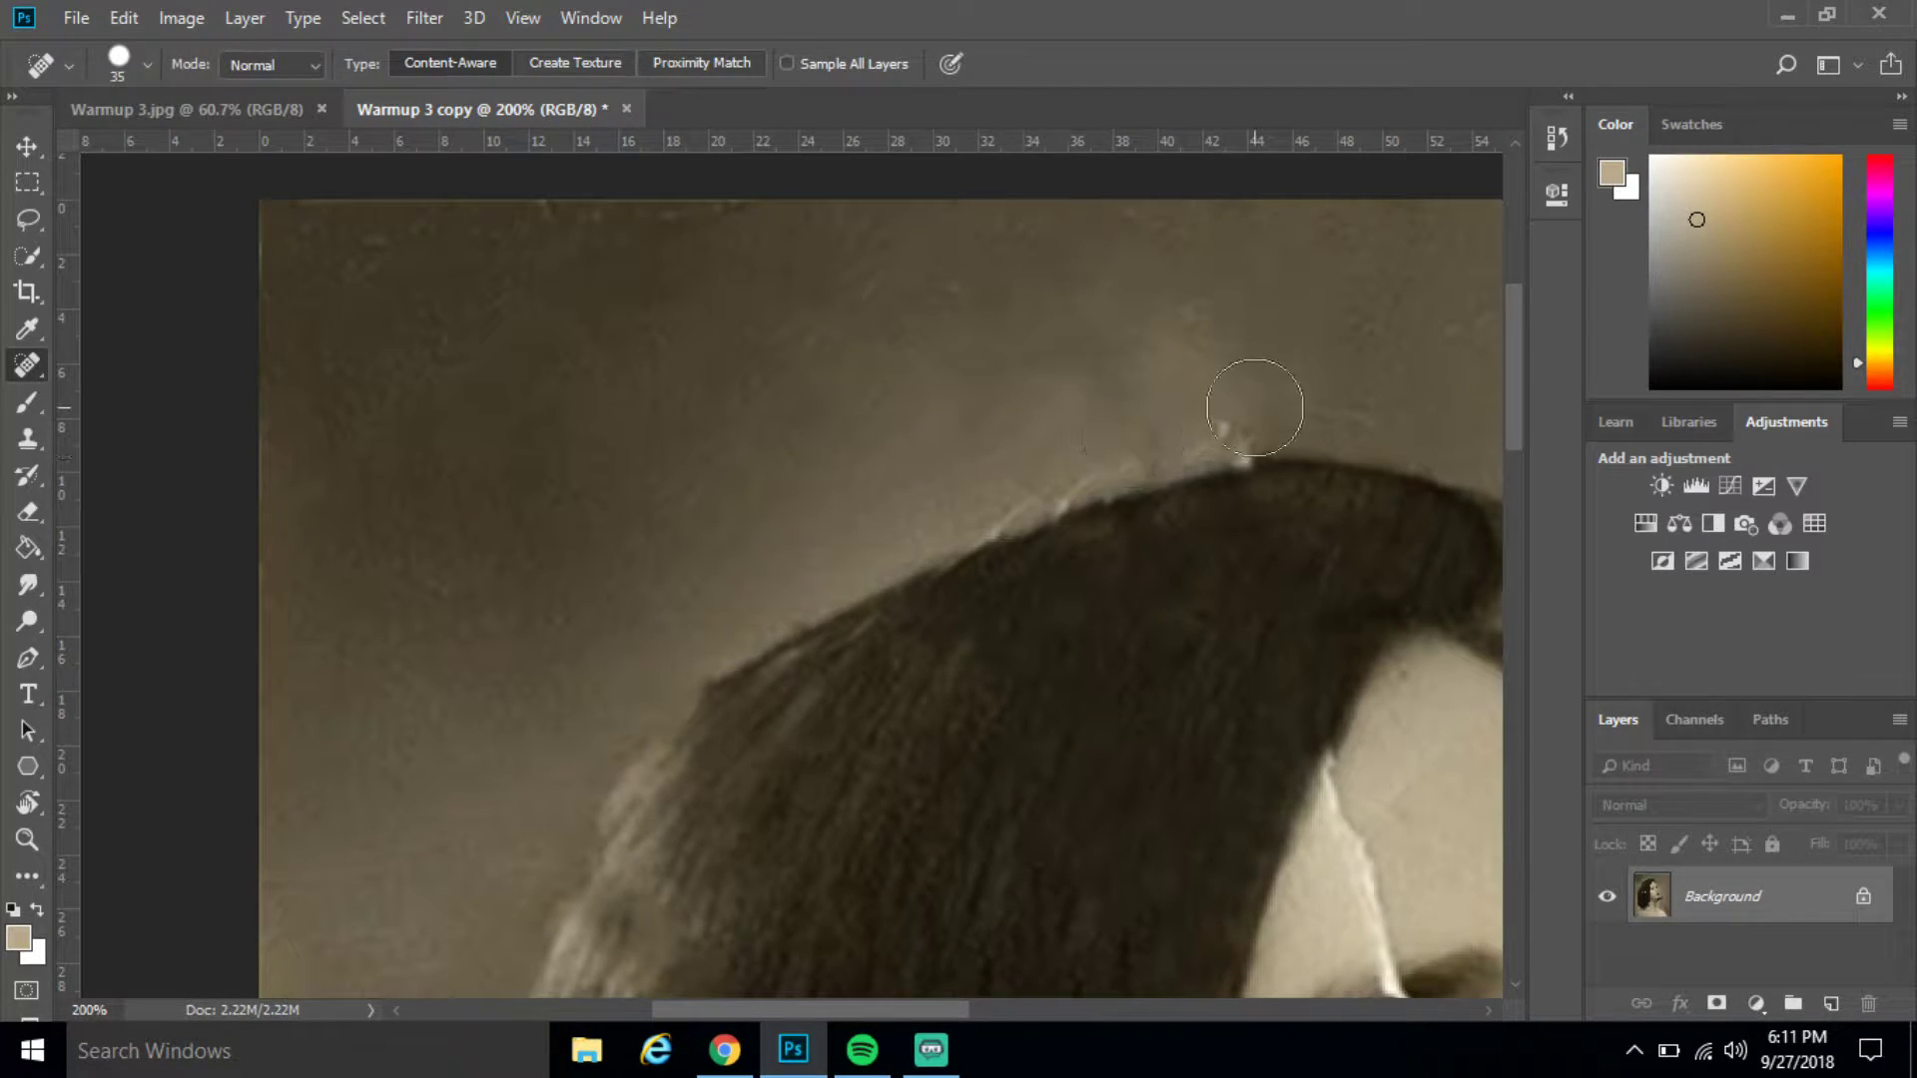
left_click(1255, 407)
left_click(1348, 389)
left_click(1139, 320)
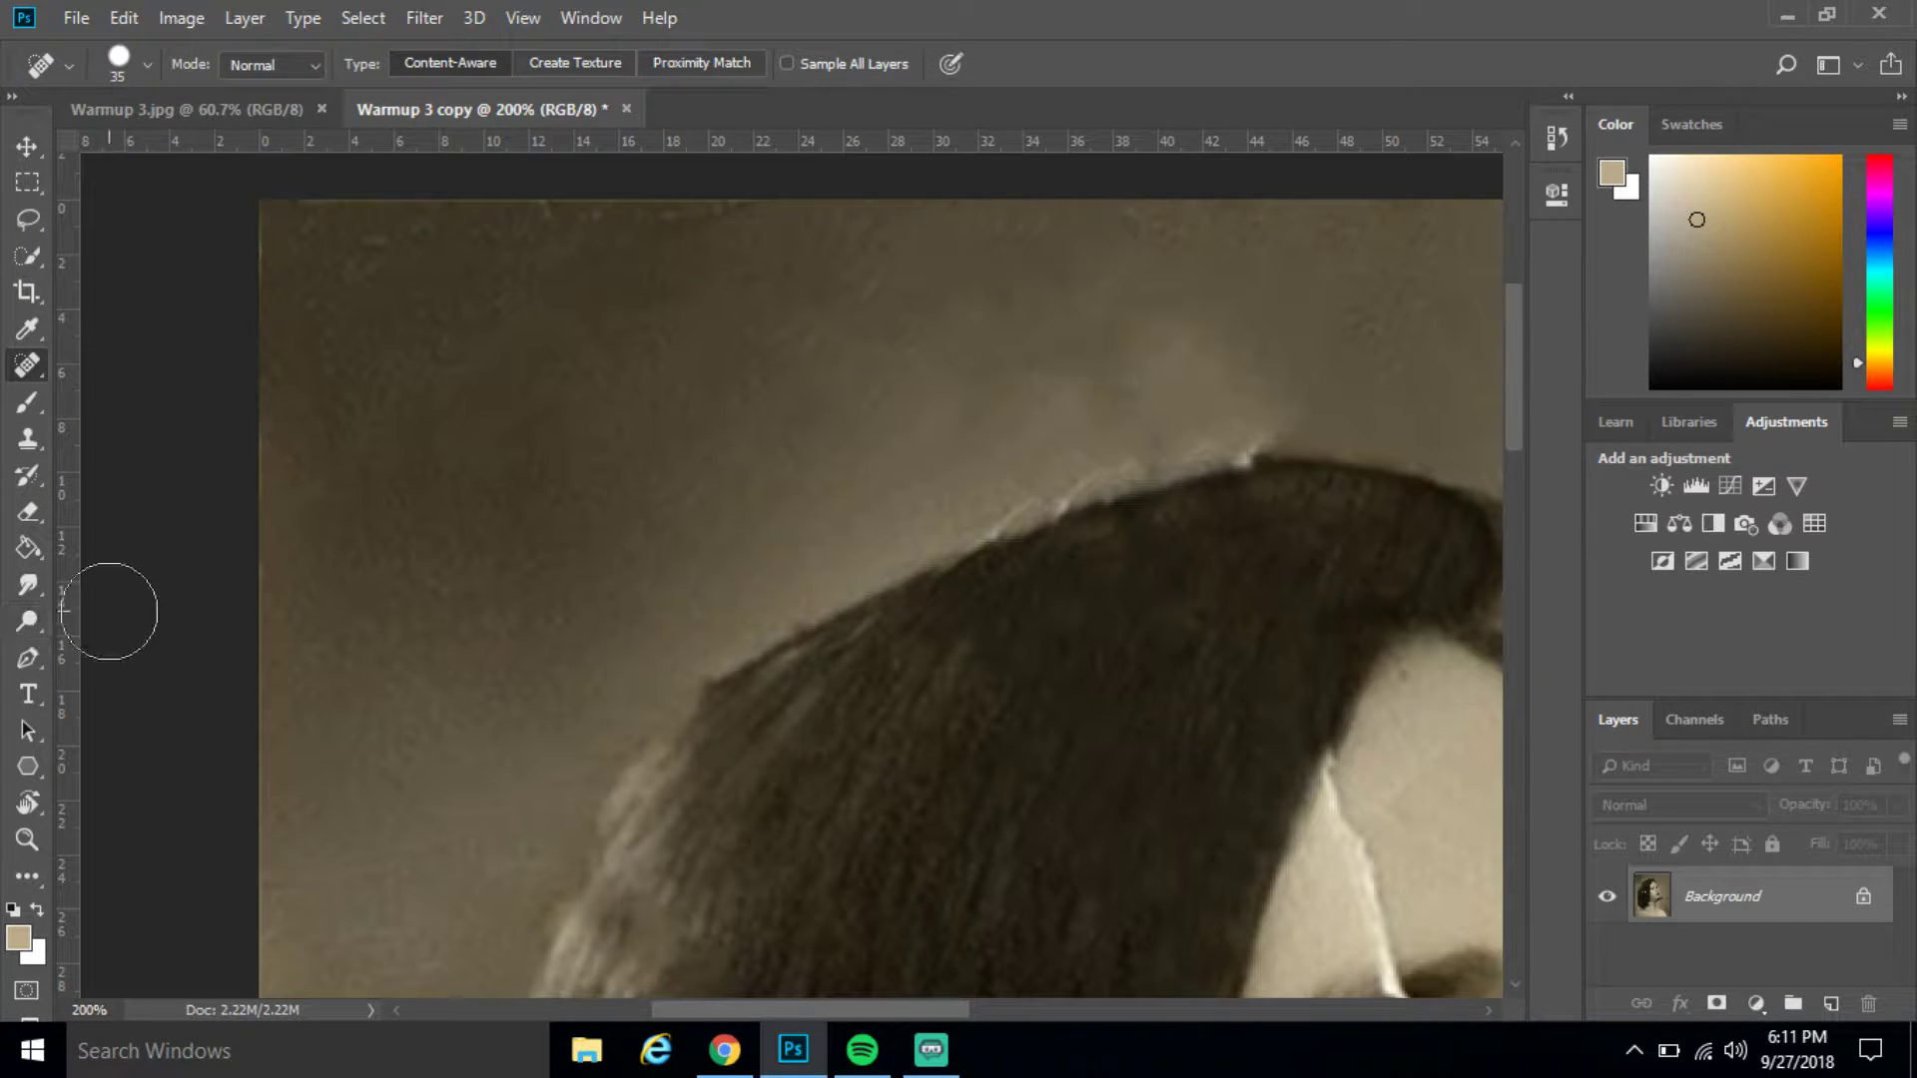
Cover the white triangular tear and the horizontal white strip in the dark hair using the Clone Stamp at brush size 25
left_click(37, 444)
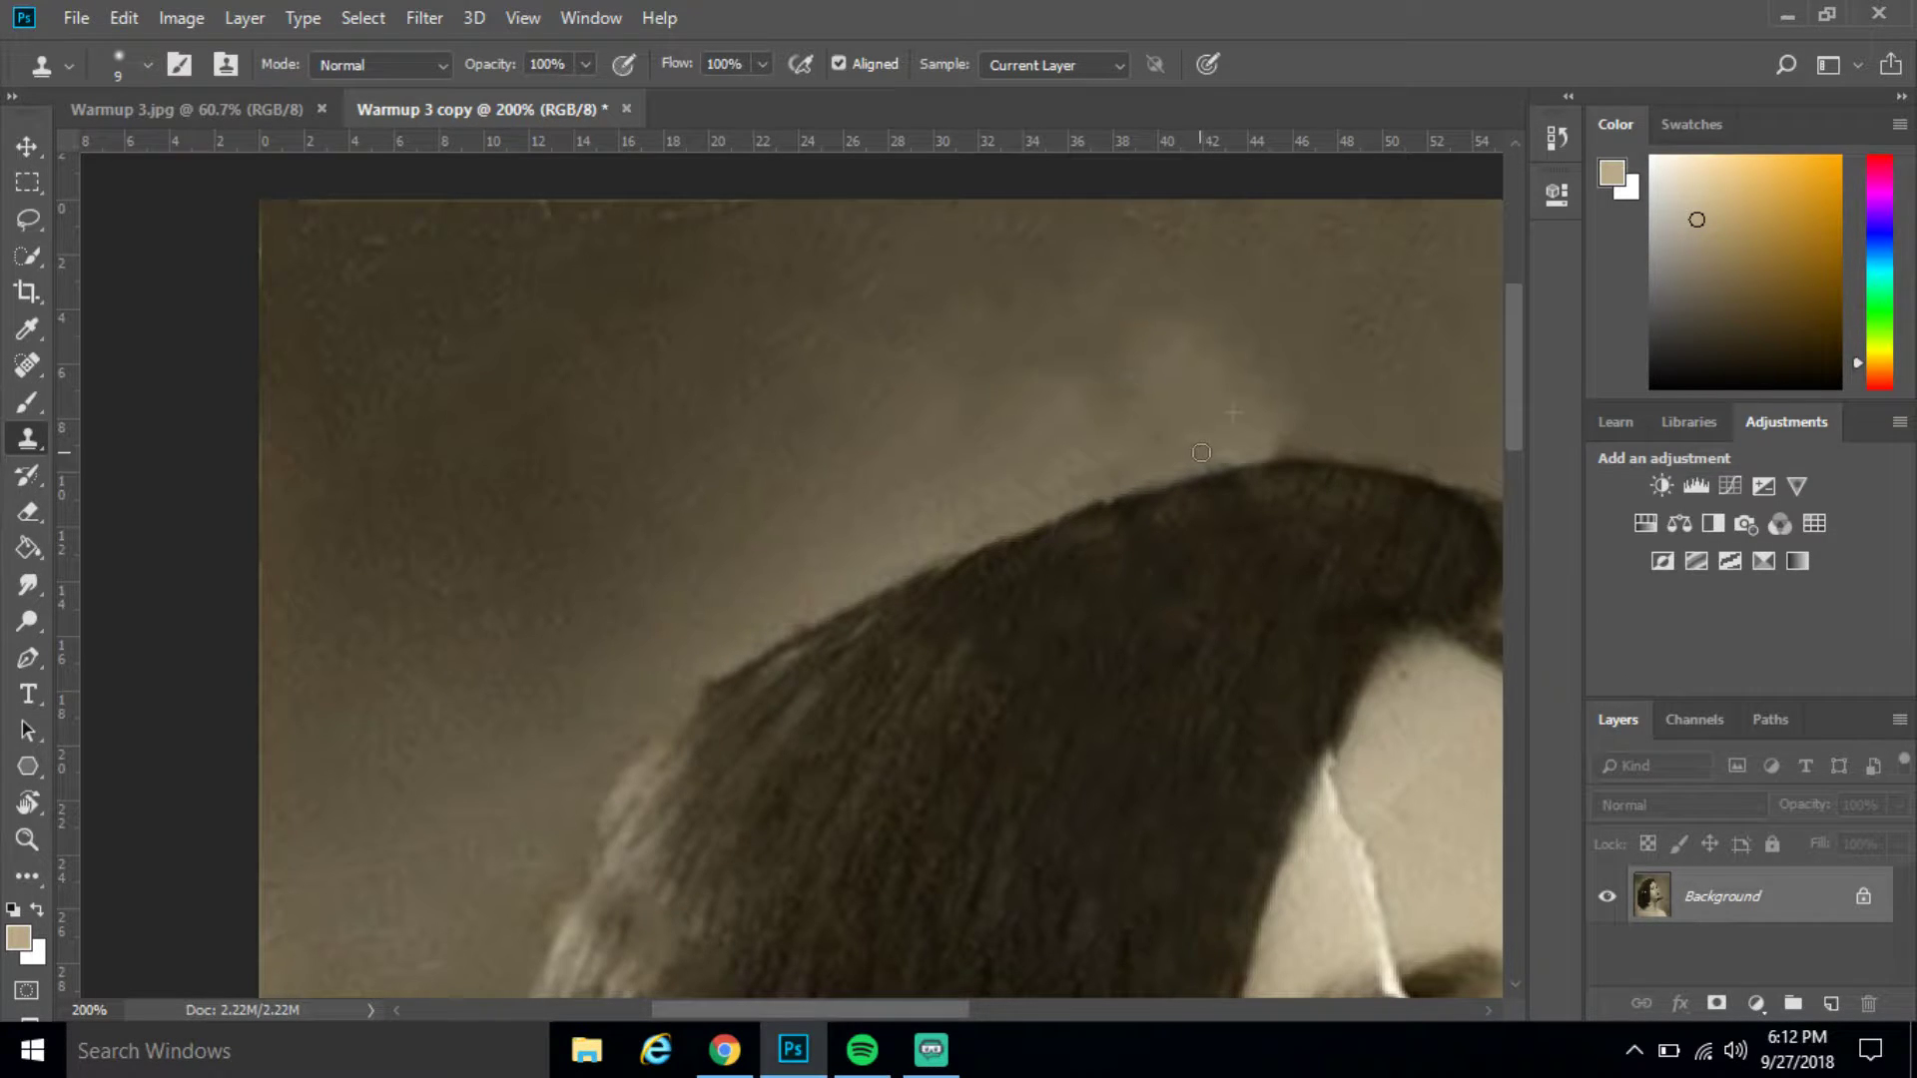
scroll(1149, 670, "down", 10)
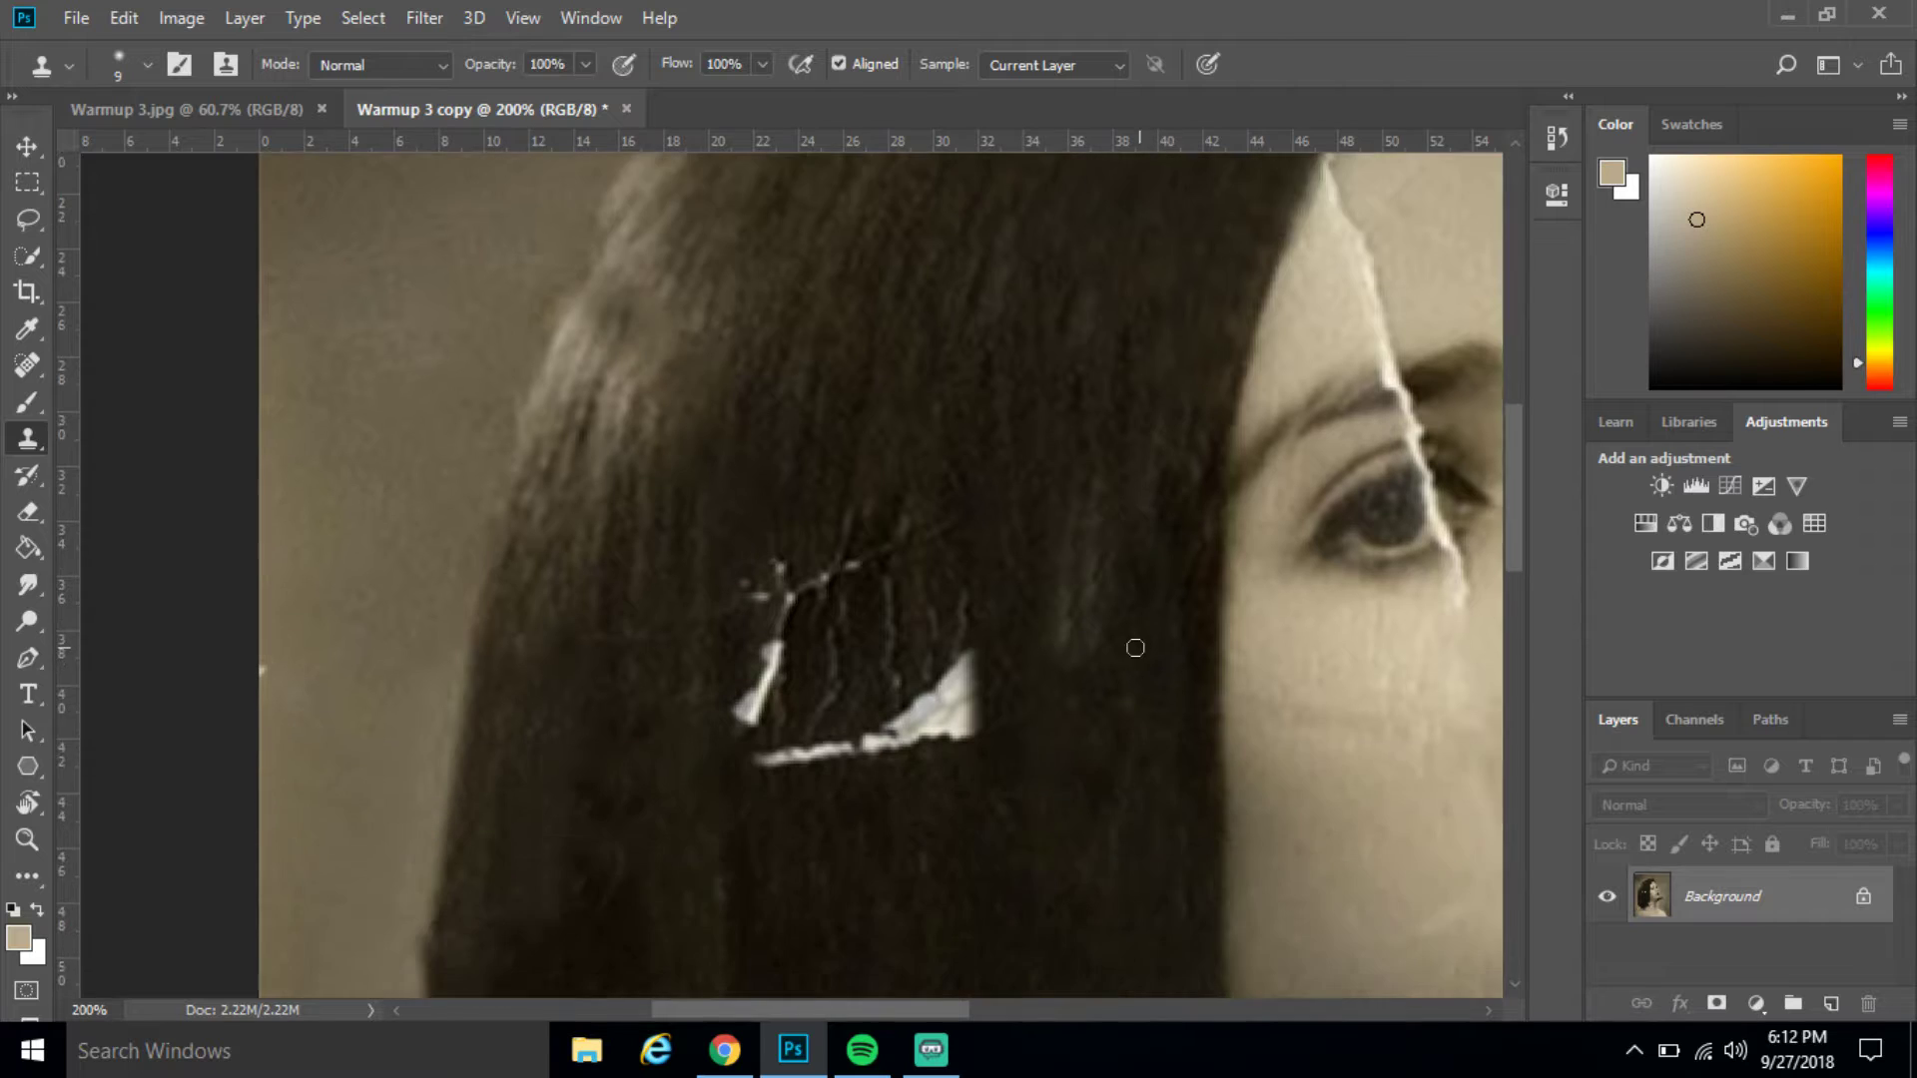
scroll(1135, 648, "down", 2)
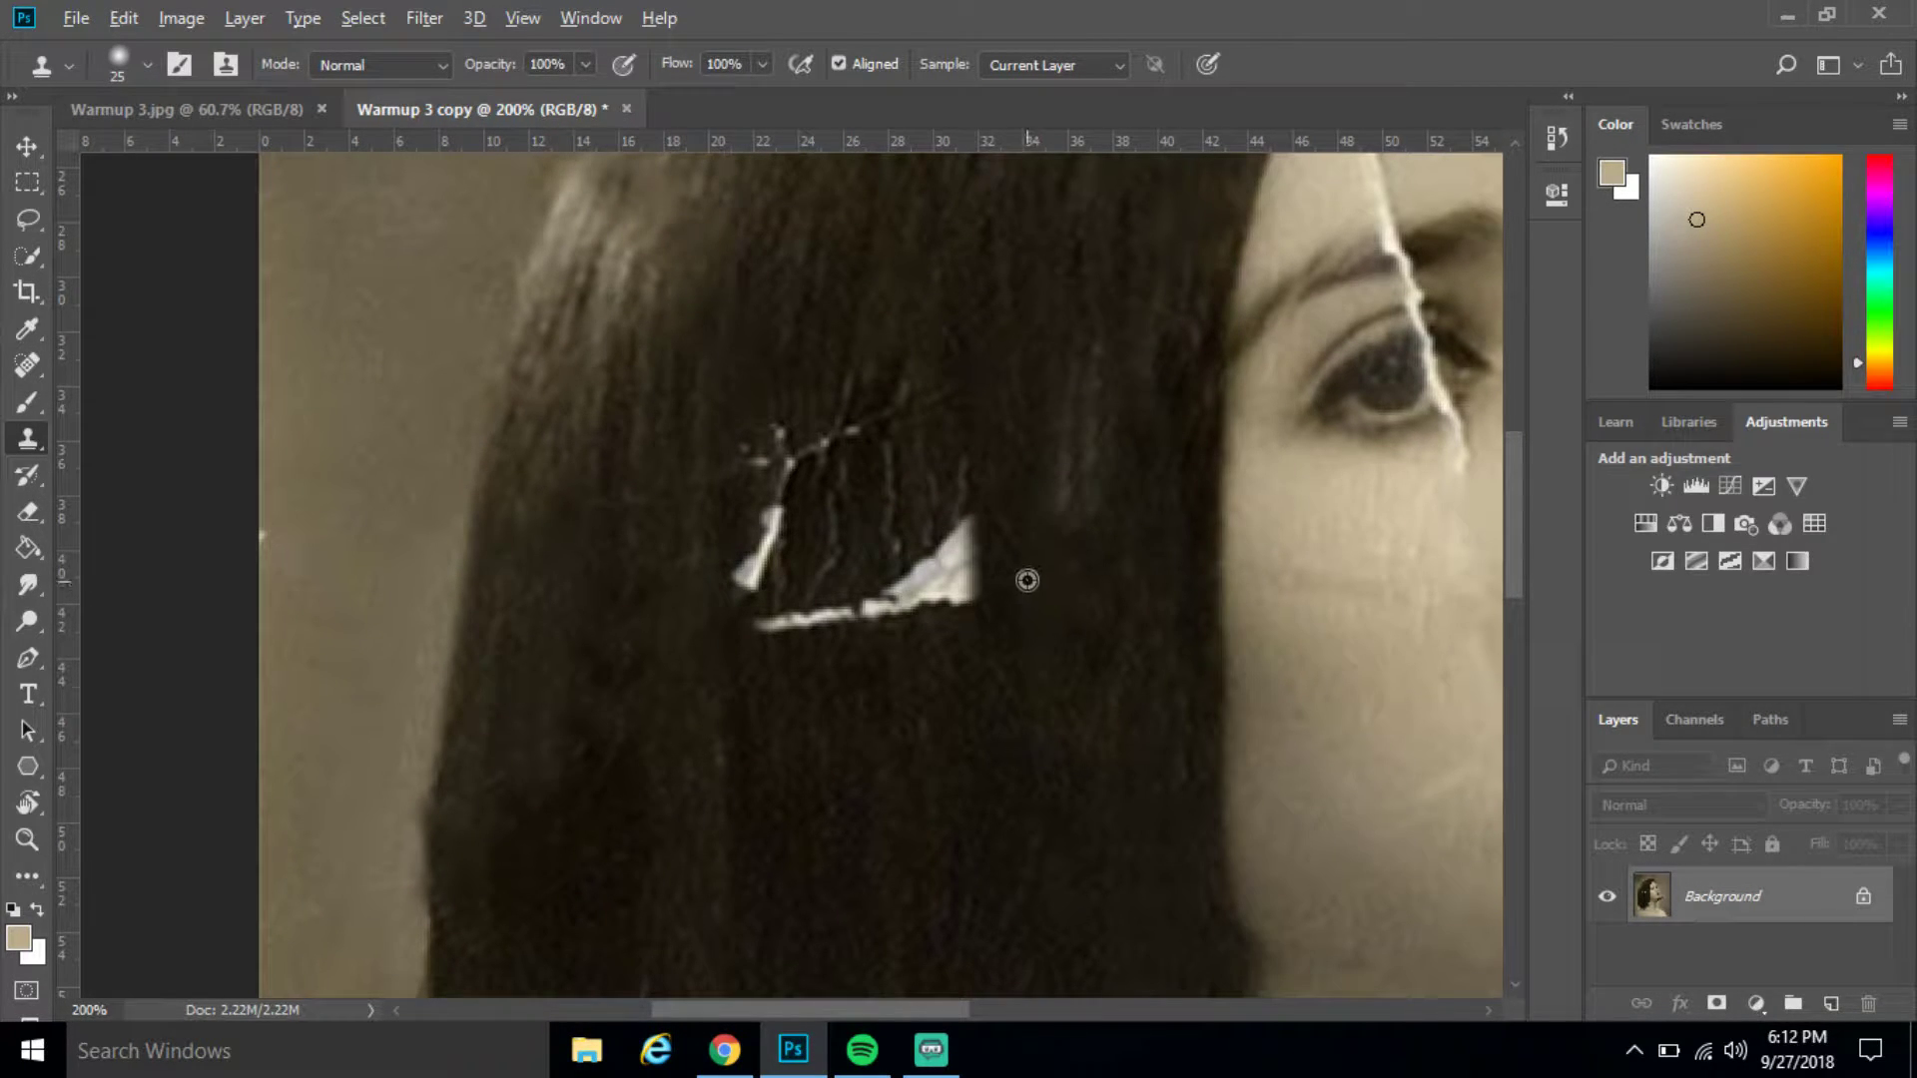
mouse_move(1034, 580)
left_mouse_down()
mouse_move(966, 582)
mouse_move(1036, 558)
mouse_move(964, 533)
mouse_move(1004, 529)
left_mouse_up()
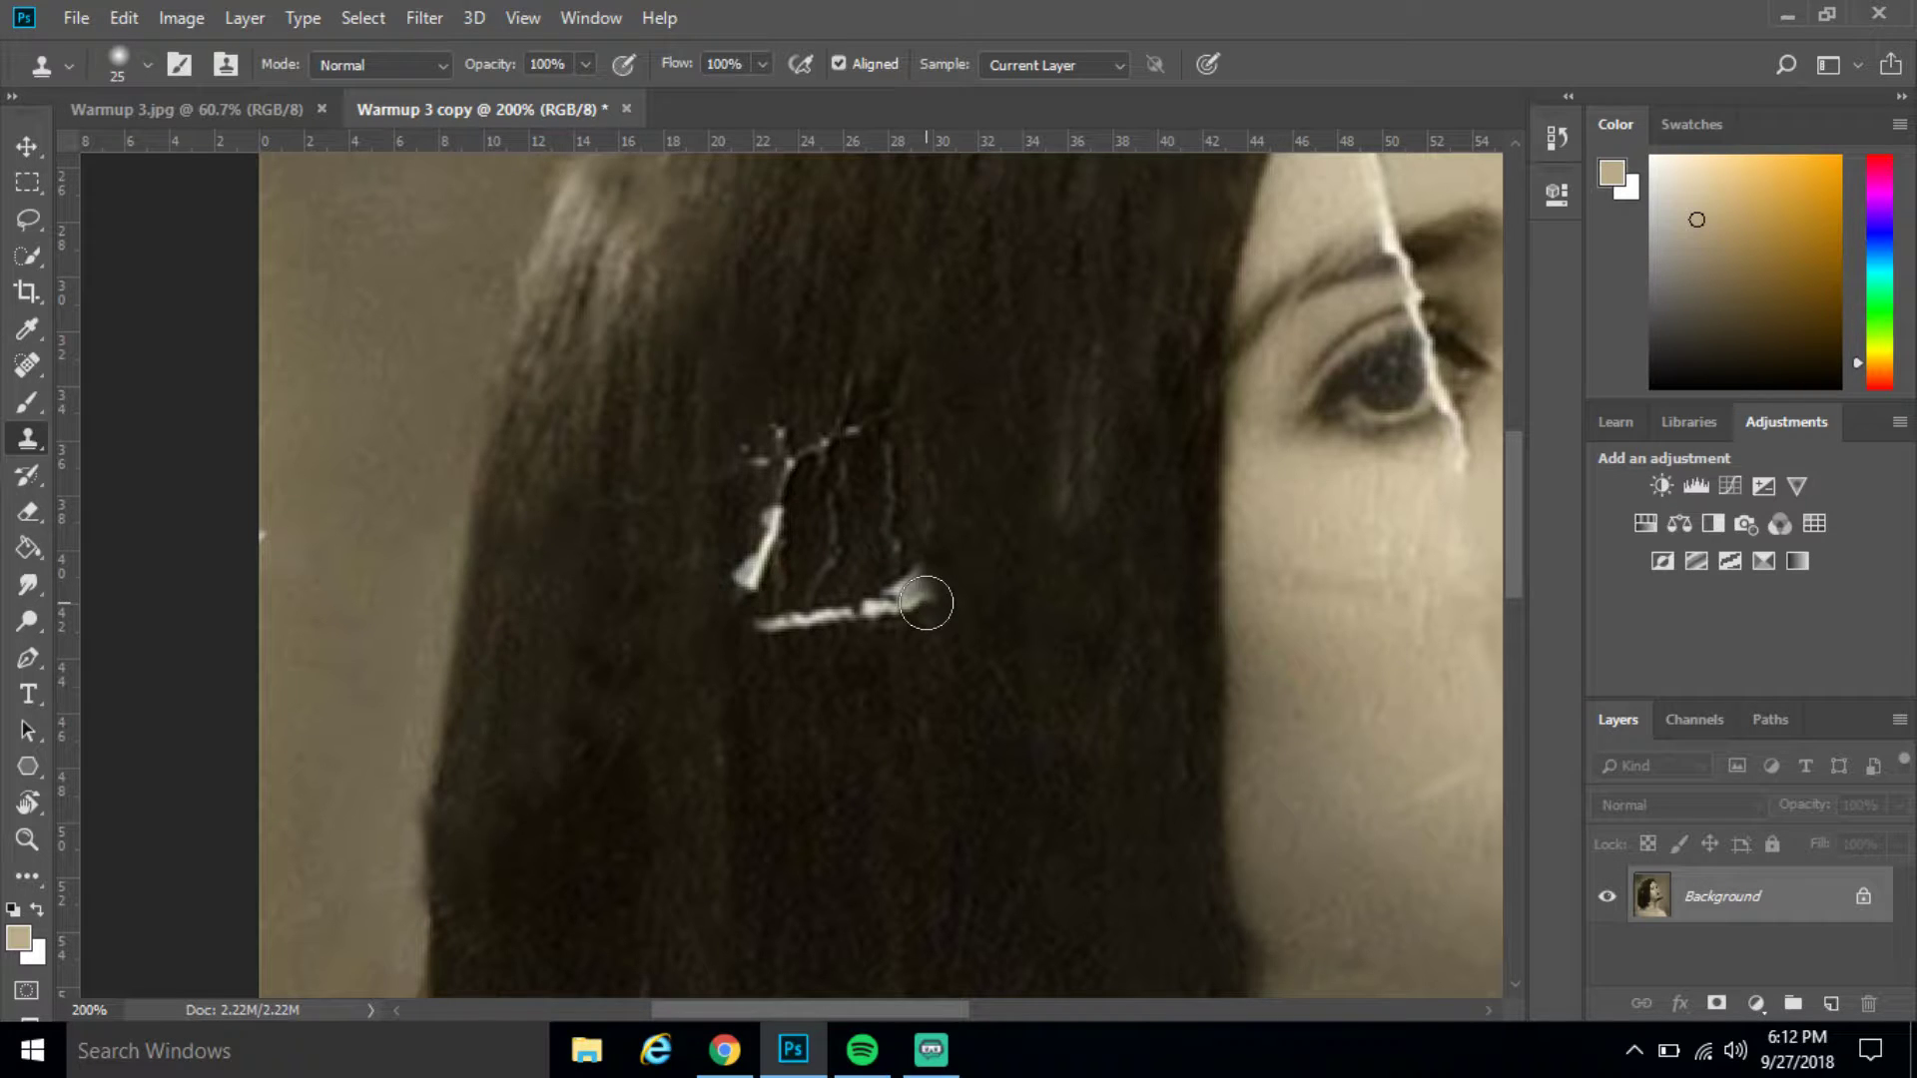
mouse_move(942, 627)
left_mouse_down()
mouse_move(903, 587)
mouse_move(882, 599)
mouse_move(878, 663)
mouse_move(847, 608)
mouse_move(841, 668)
mouse_move(830, 616)
mouse_move(801, 608)
left_mouse_up()
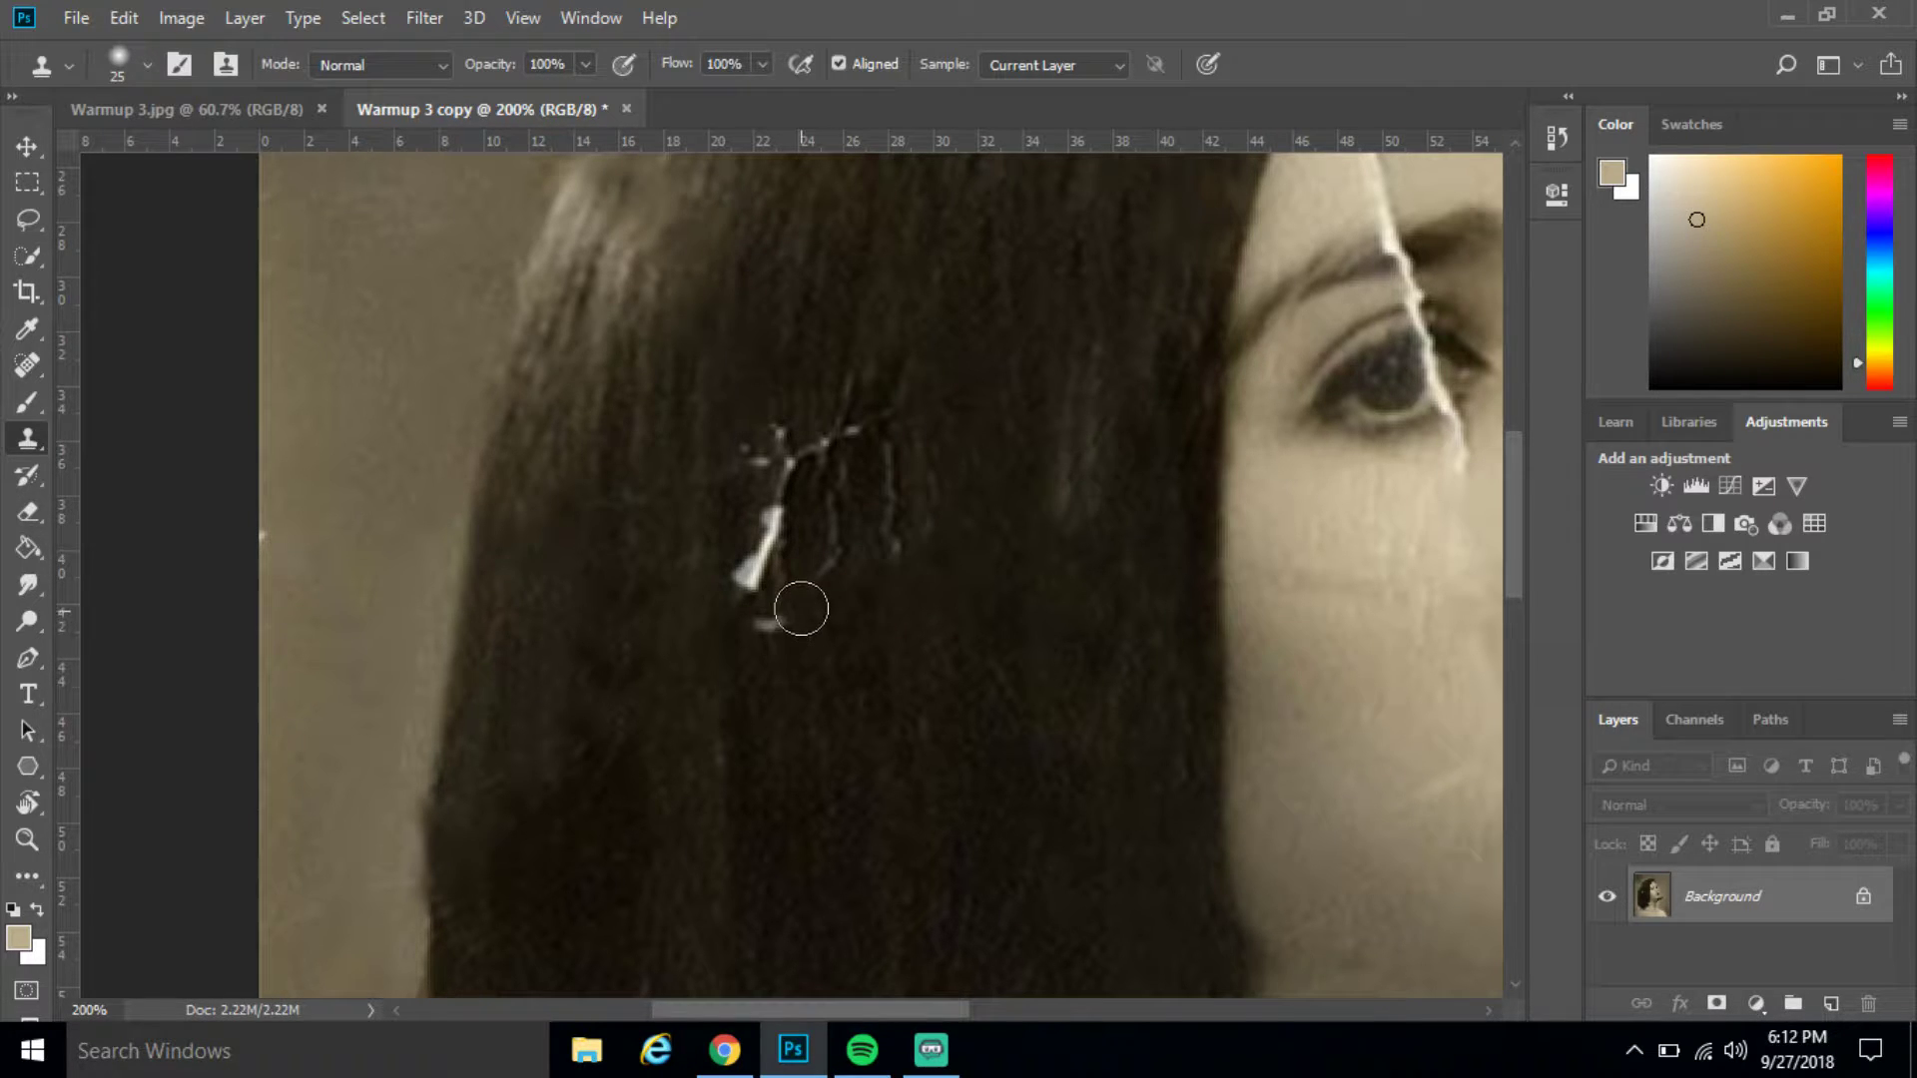
Clone clean hair over the small white specks and the lower part of the narrow white sliver at the damaged area's left side
scroll(814, 690, "up", 5)
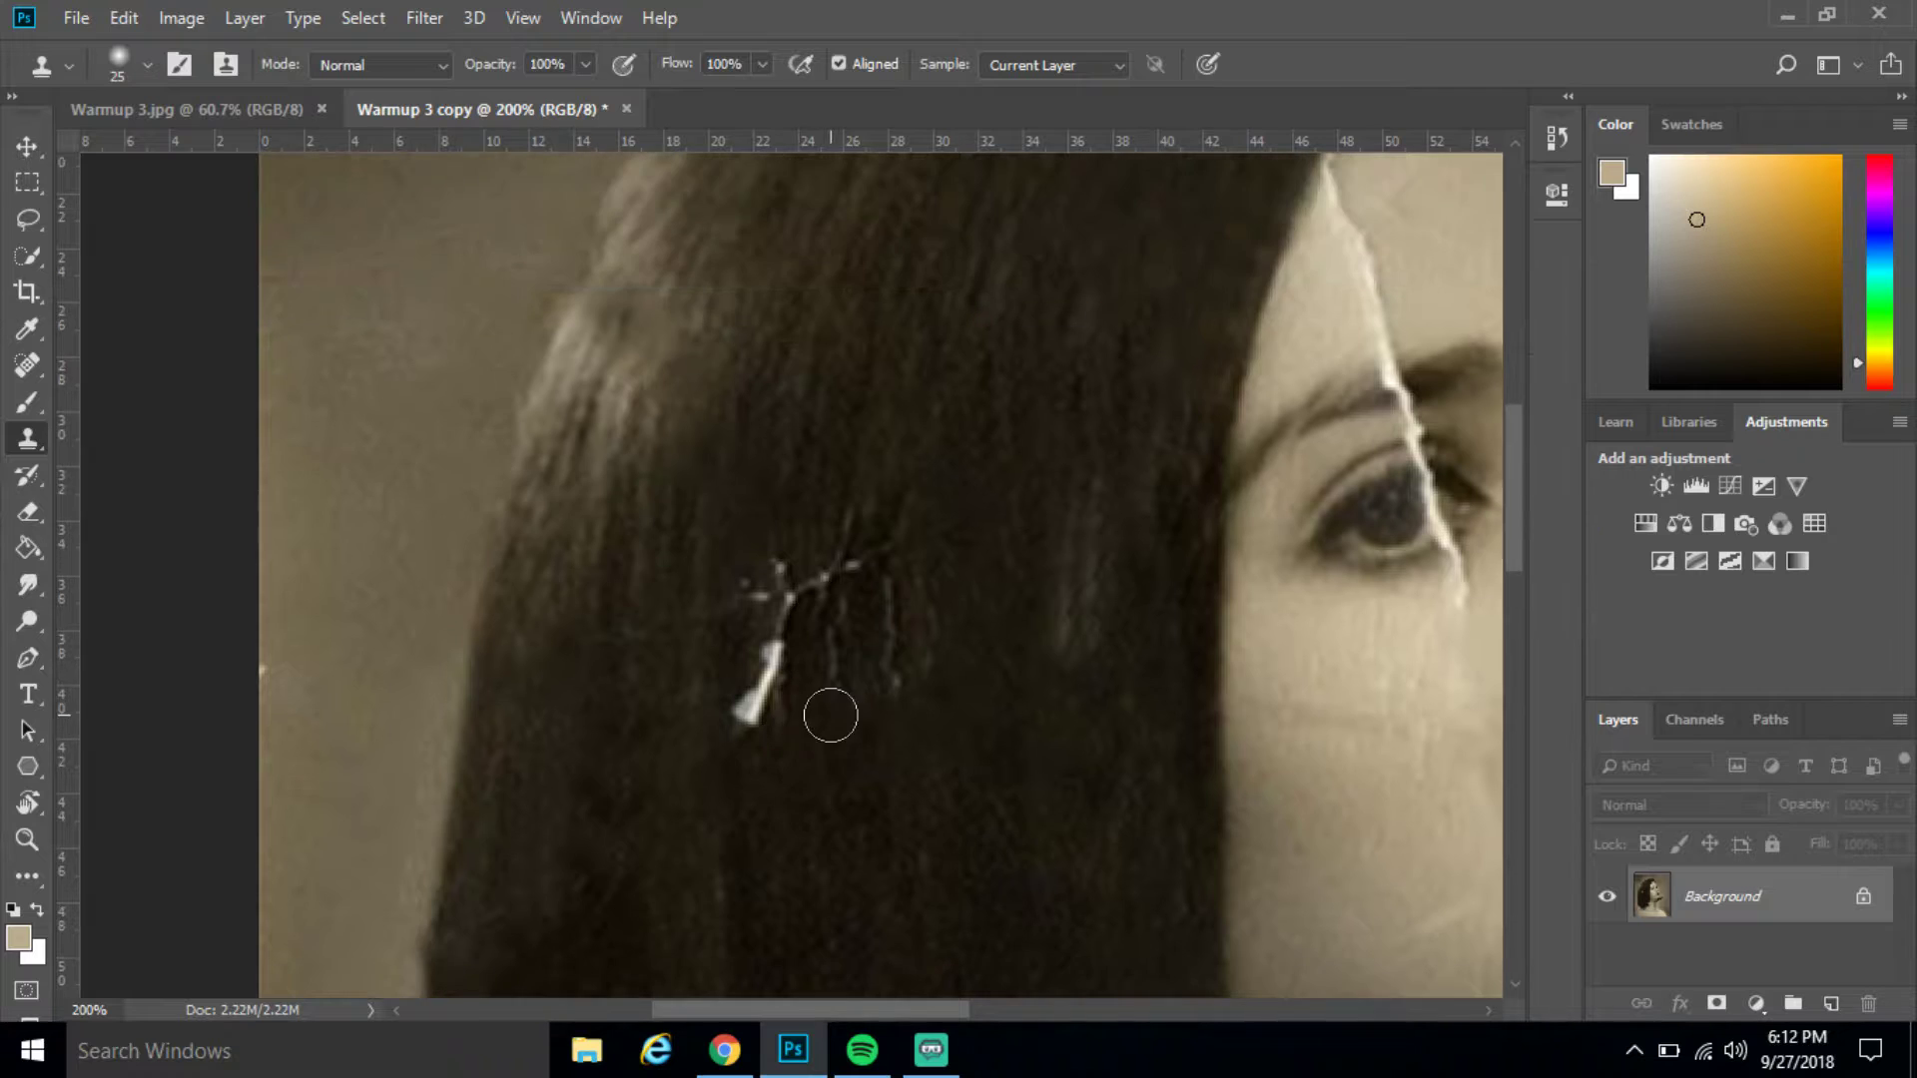
scroll(777, 738, "up", 1)
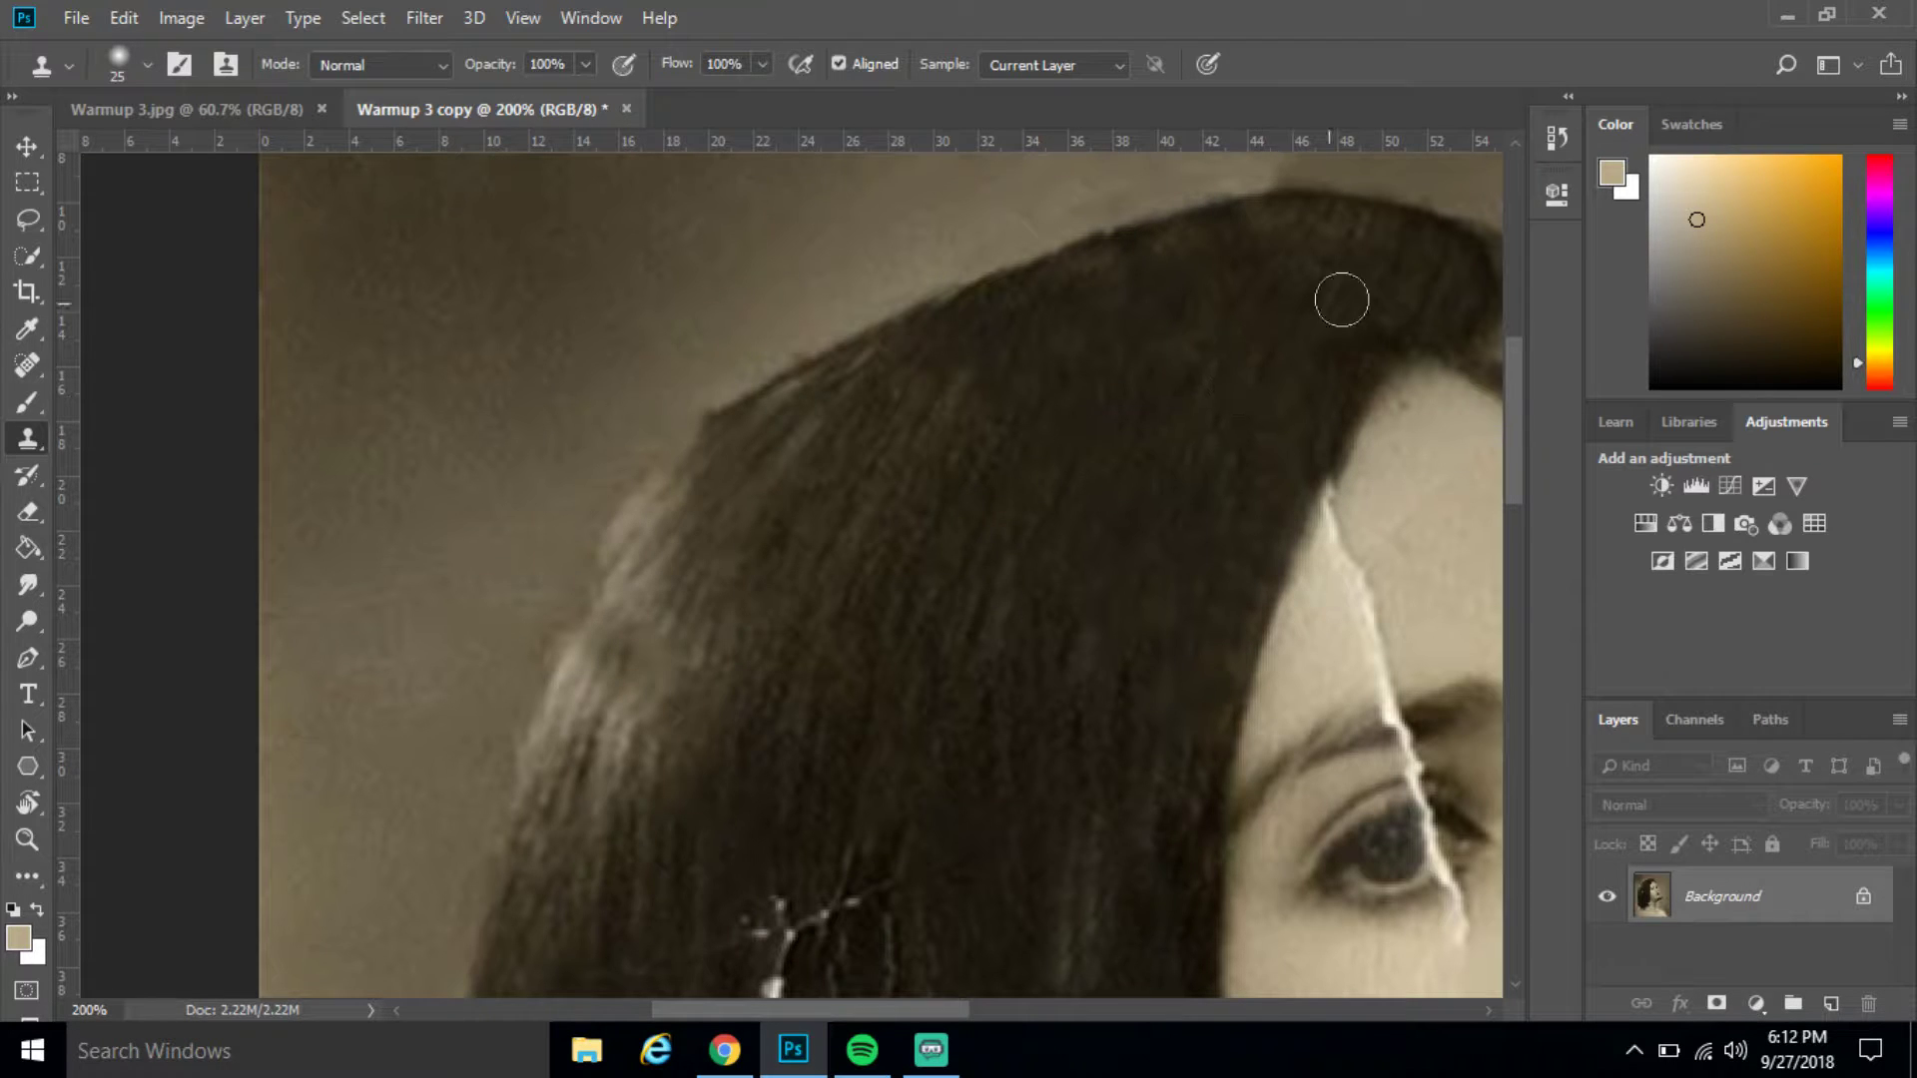
scroll(852, 852, "down", 5)
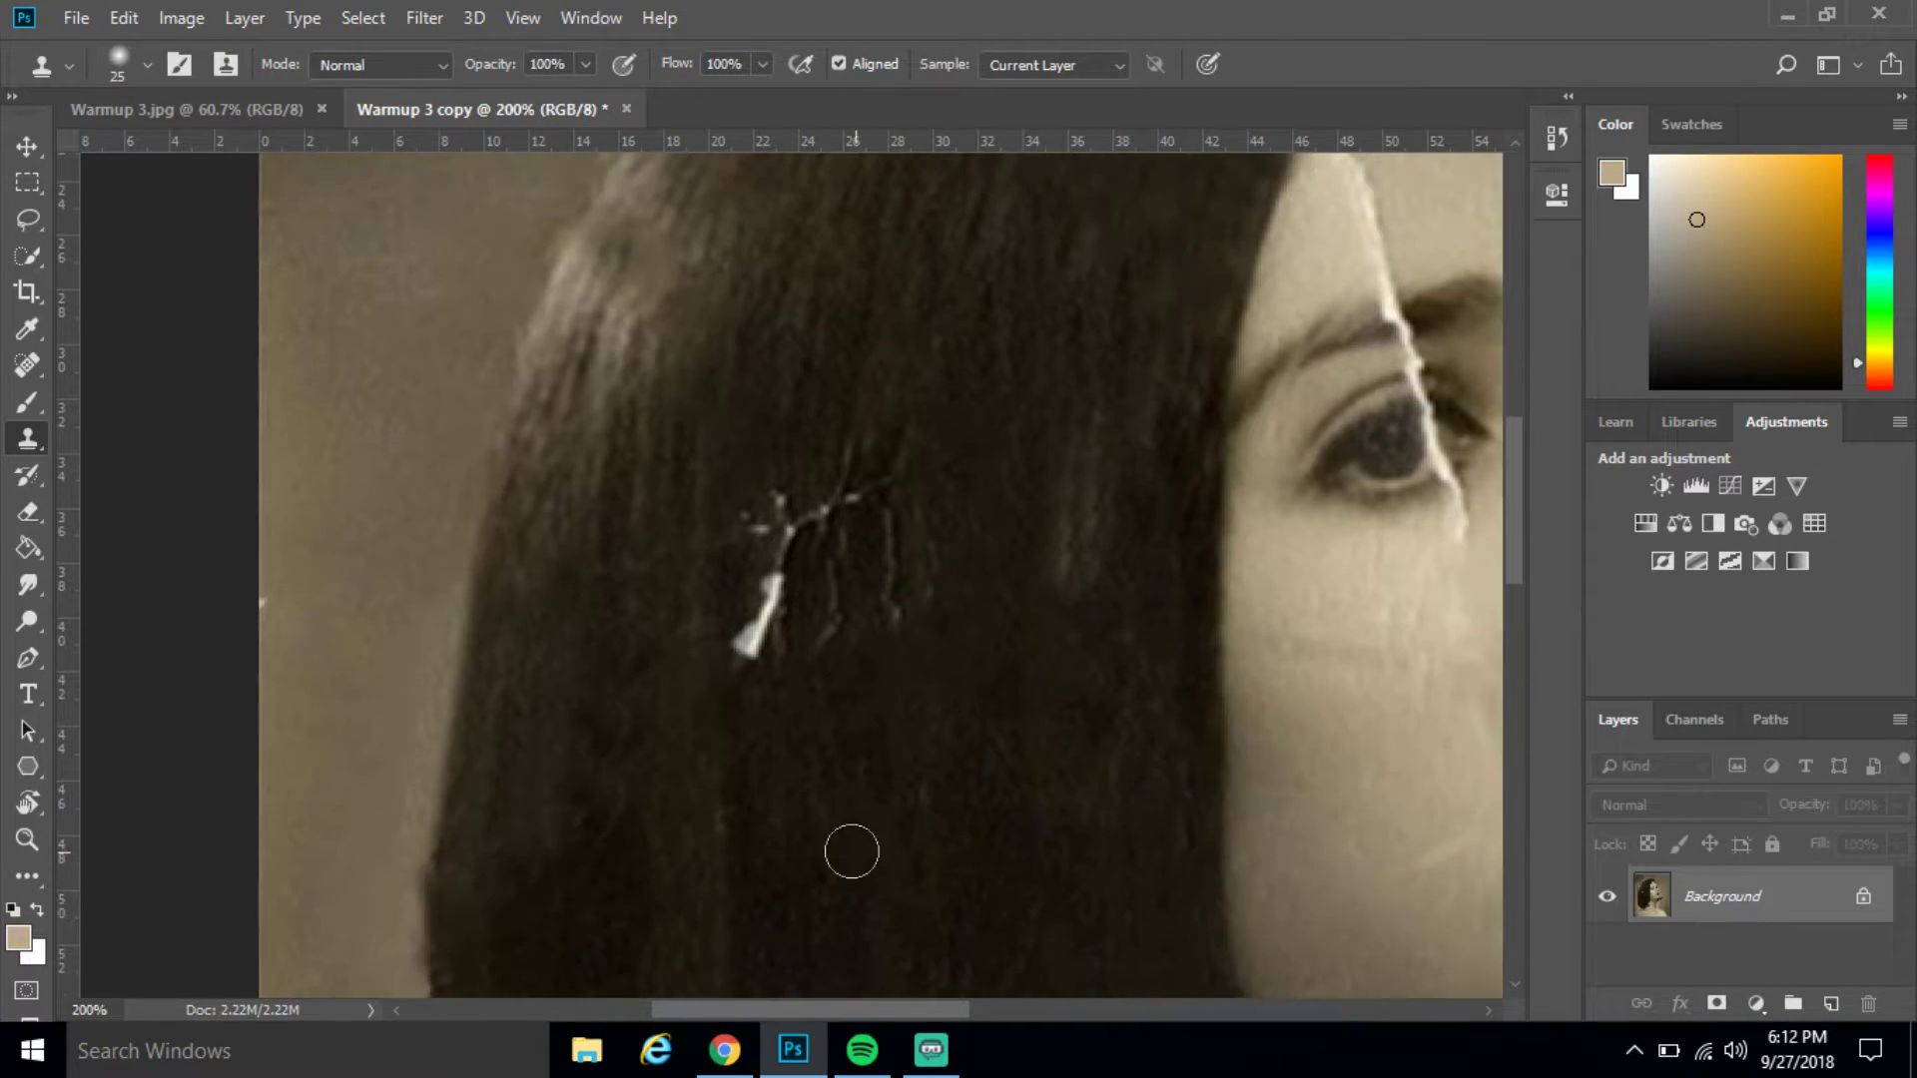
left_click(745, 463, "alt")
left_click_drag(749, 507, 750, 551)
key("alt")
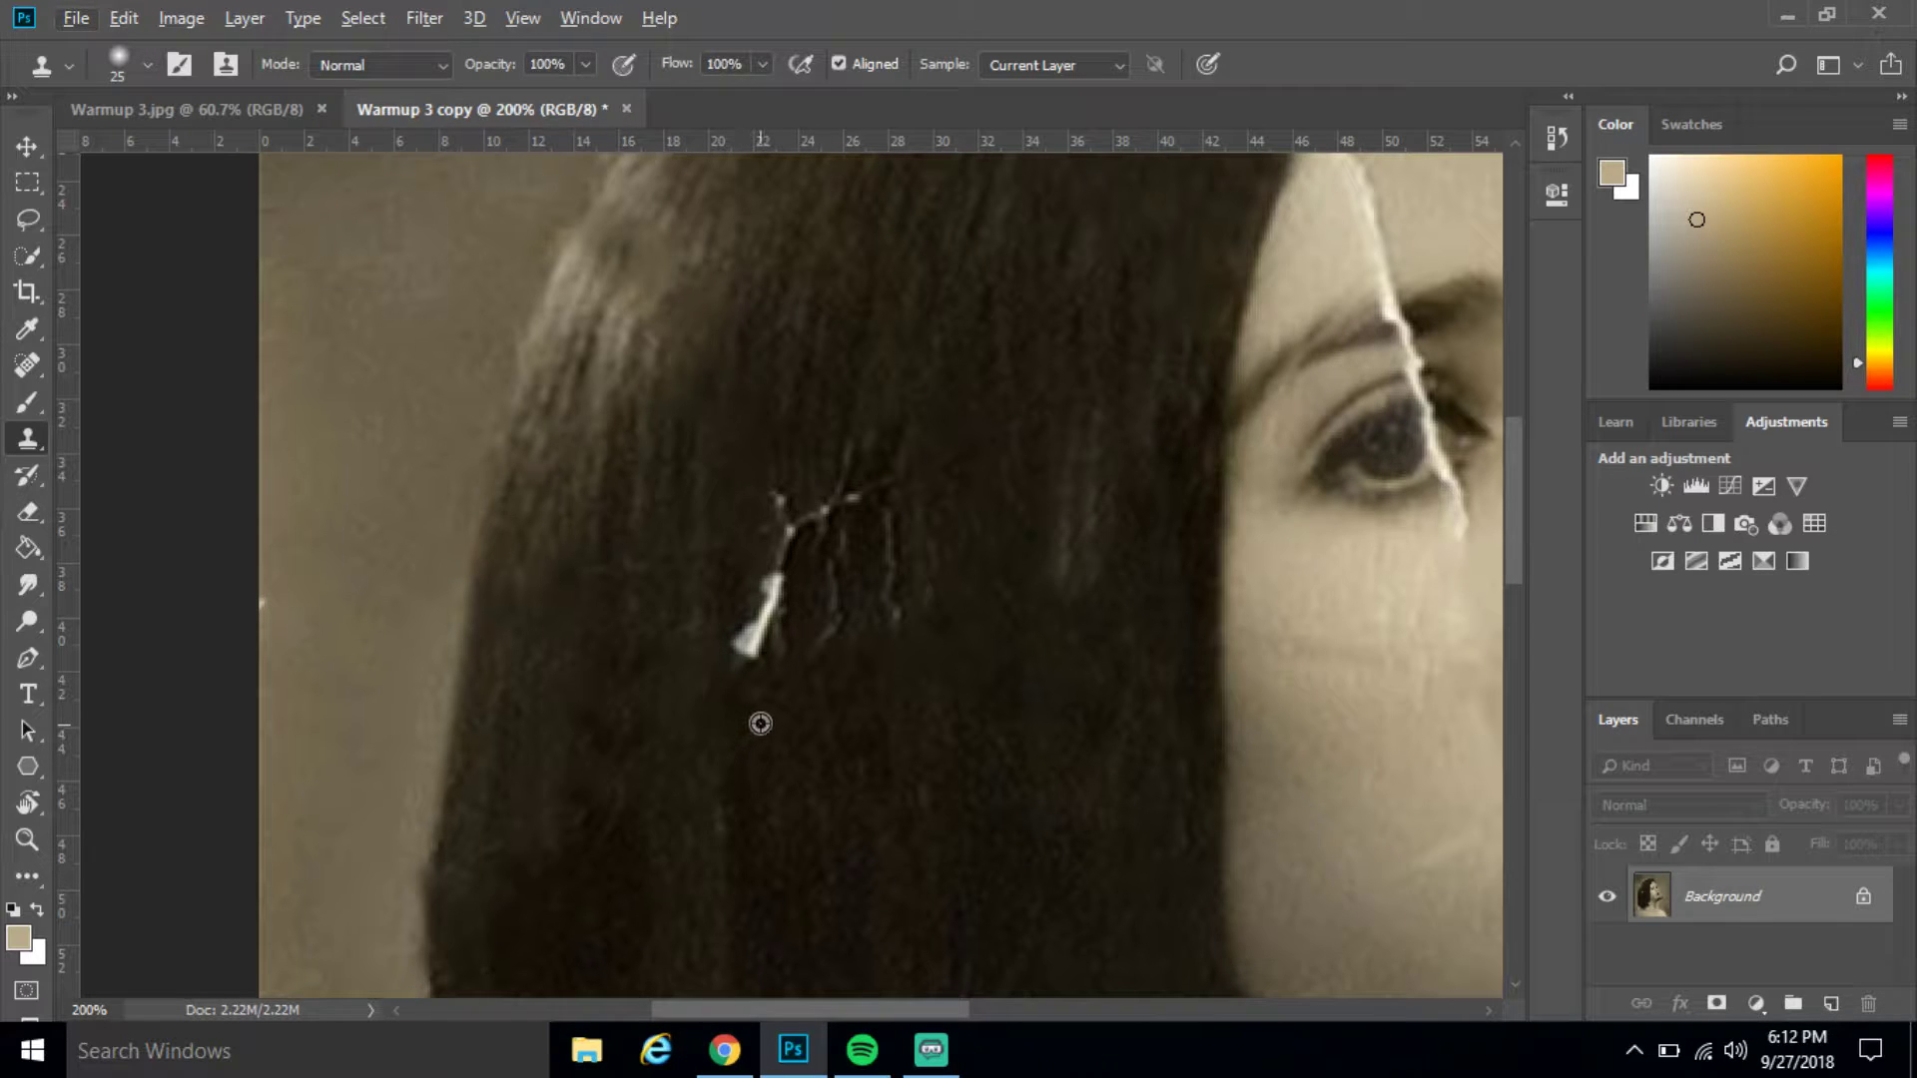
left_click(761, 723, "alt")
left_click_drag(762, 660, 749, 608)
Clone clean hair over the rest of the white sliver and the thin vertical cracks to its right
left_click(768, 720, "alt")
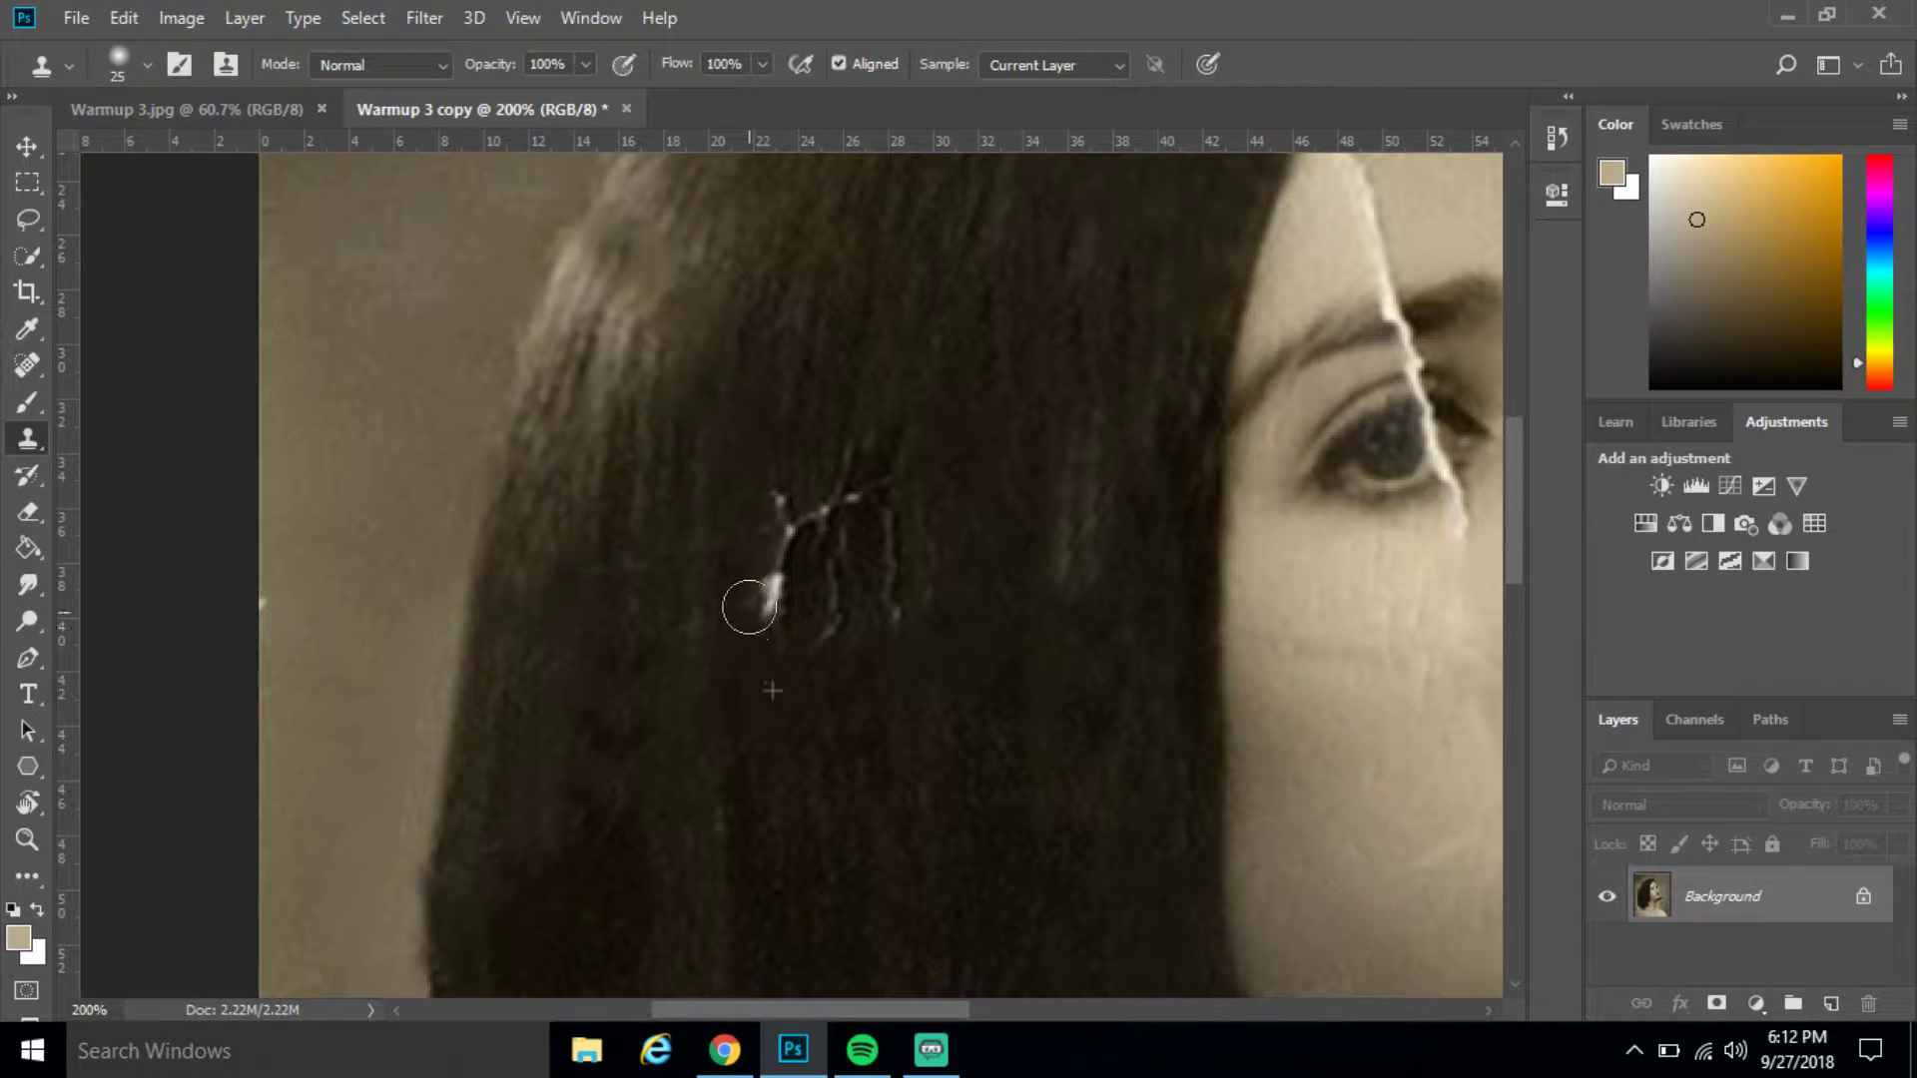
left_click(786, 714, "alt")
mouse_move(779, 680)
left_mouse_down()
mouse_move(779, 594)
mouse_move(764, 669)
mouse_move(779, 562)
mouse_move(760, 642)
mouse_move(798, 632)
mouse_move(862, 674)
mouse_move(822, 689)
mouse_move(833, 573)
left_mouse_up()
mouse_move(887, 649)
left_mouse_down()
mouse_move(878, 480)
mouse_move(874, 511)
left_mouse_up()
left_click(895, 421, "alt")
left_click(838, 519)
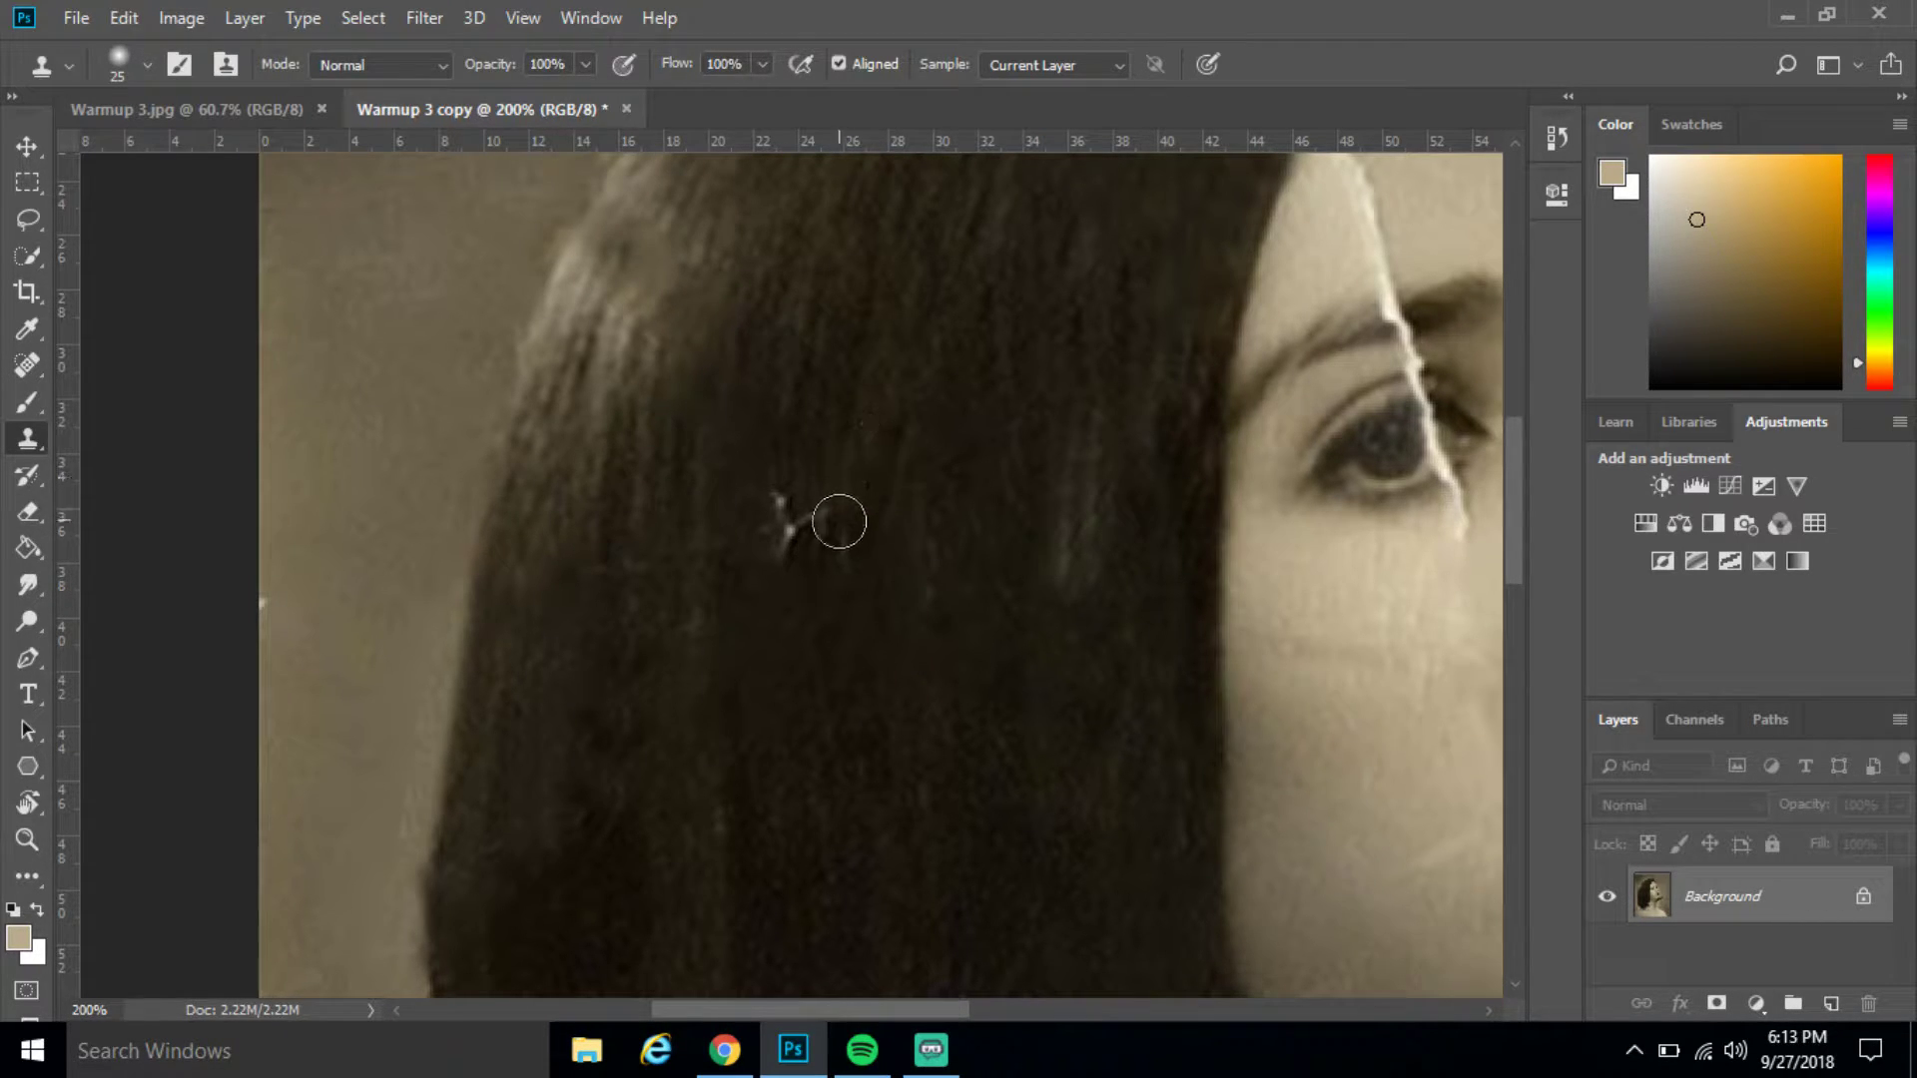
Clone nearby hair texture over the last small branching crack marks in the hair
left_click(835, 426, "alt")
left_click(855, 492)
left_click(852, 545)
mouse_move(800, 495)
left_mouse_down()
mouse_move(803, 554)
mouse_move(783, 545)
left_mouse_up()
left_click(780, 463, "alt")
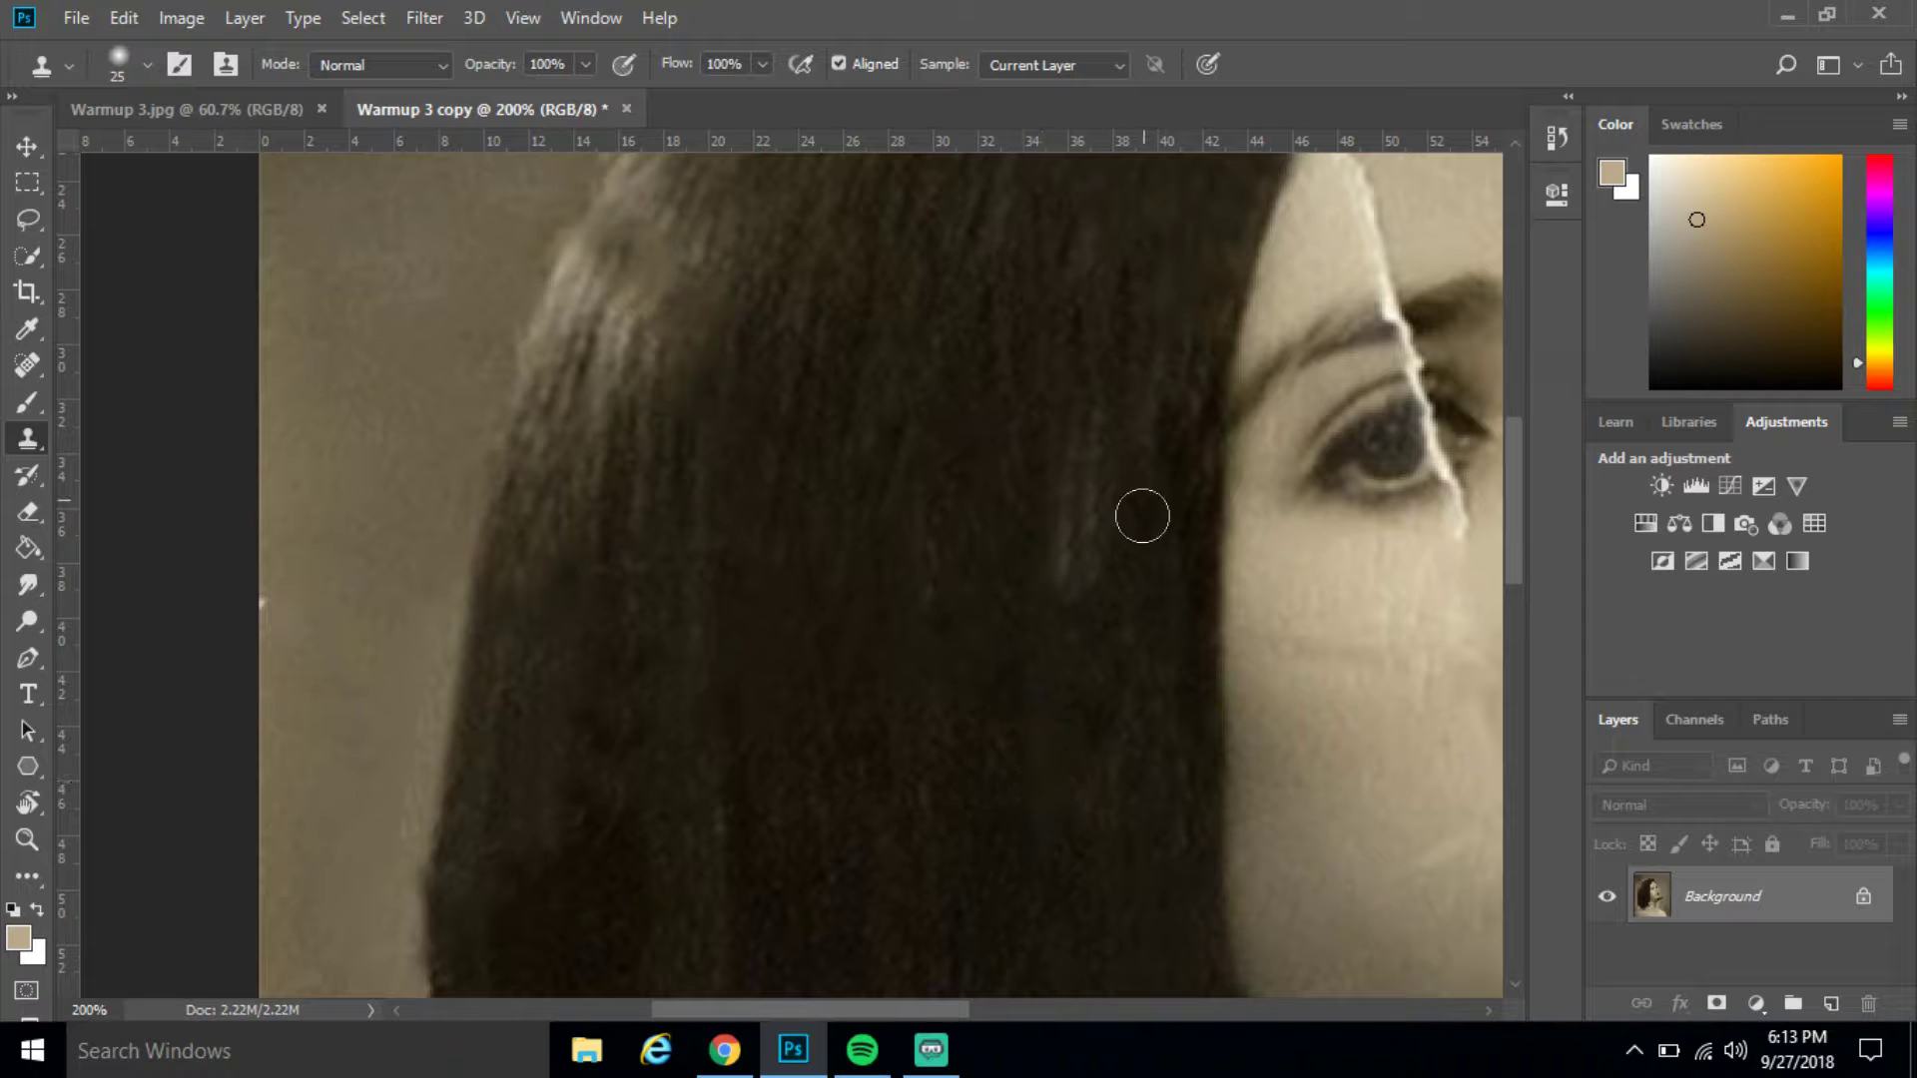
scroll(1275, 895, "down", 5)
scroll(1361, 813, "up", 5)
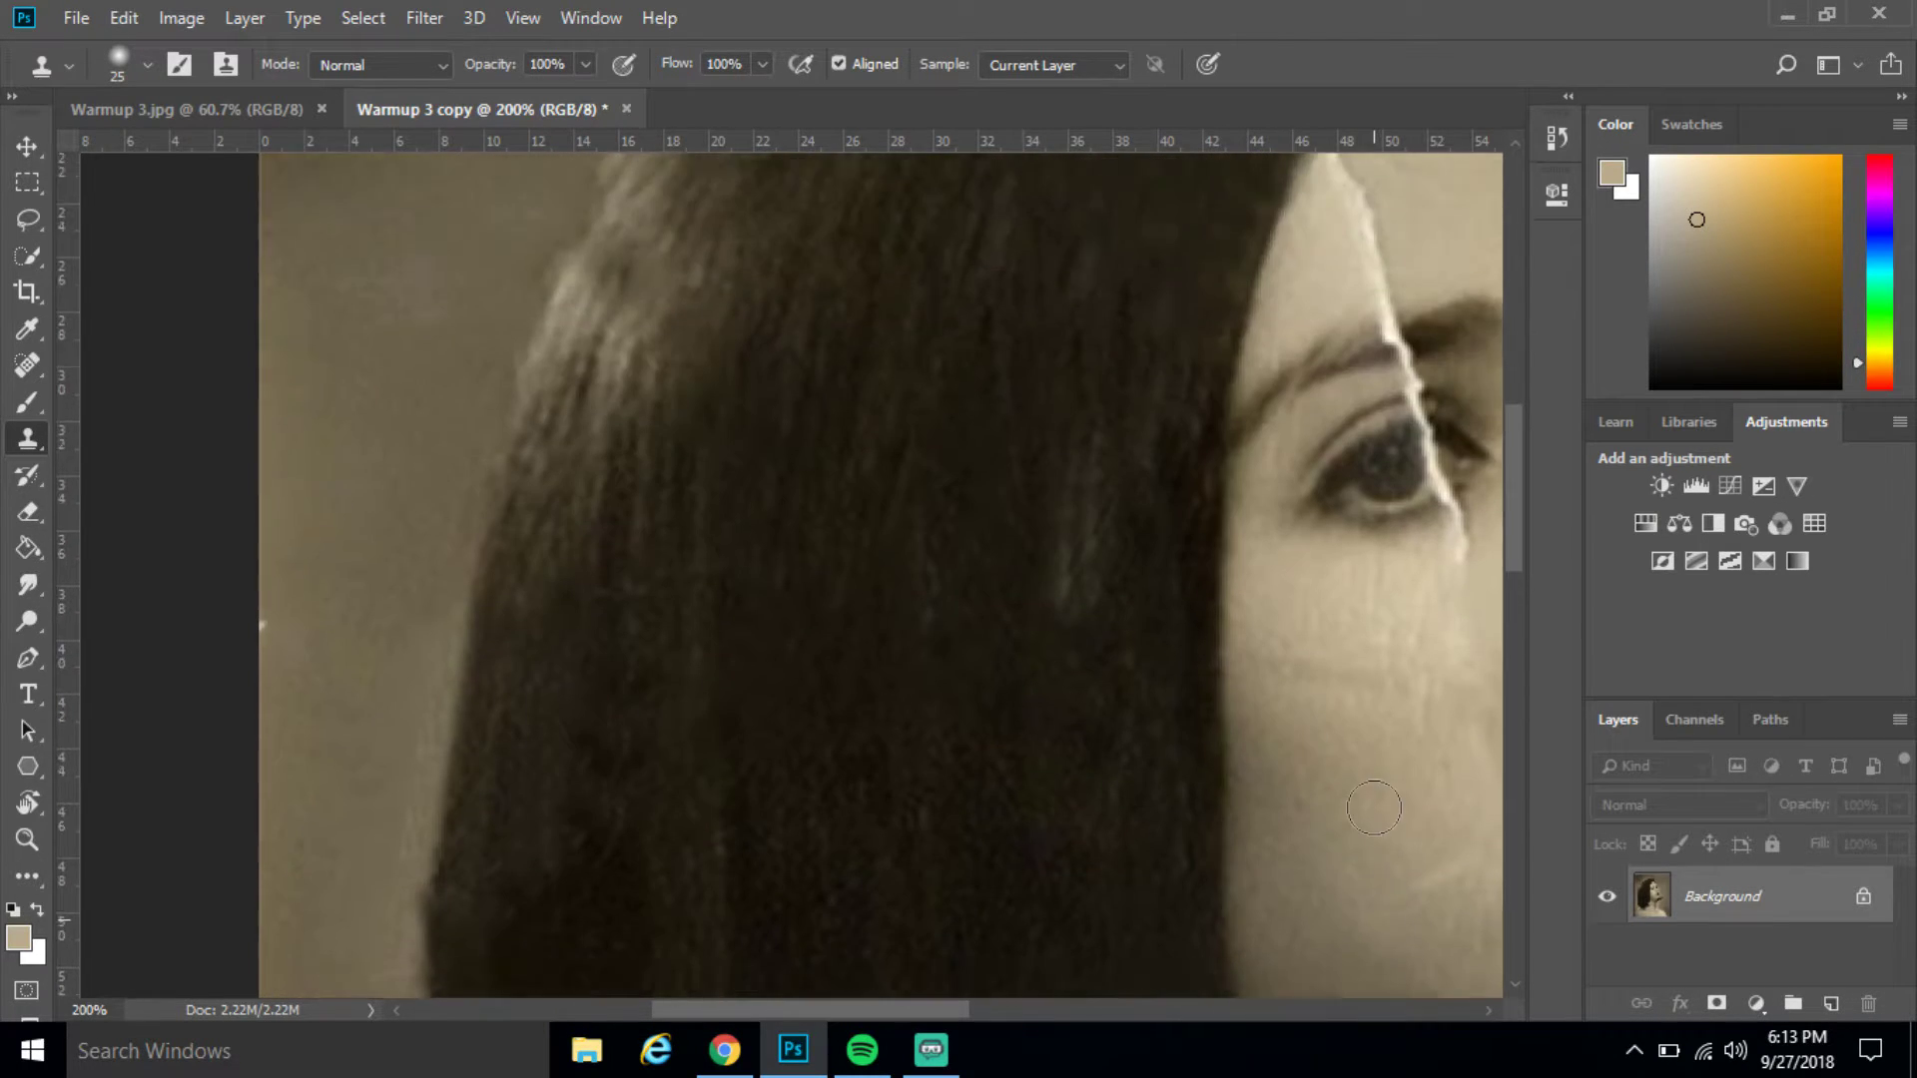
Clone over the damaged hairline and the upper end of the forehead crack with the Clone Stamp at brush size 8
scroll(1374, 807, "up", 5)
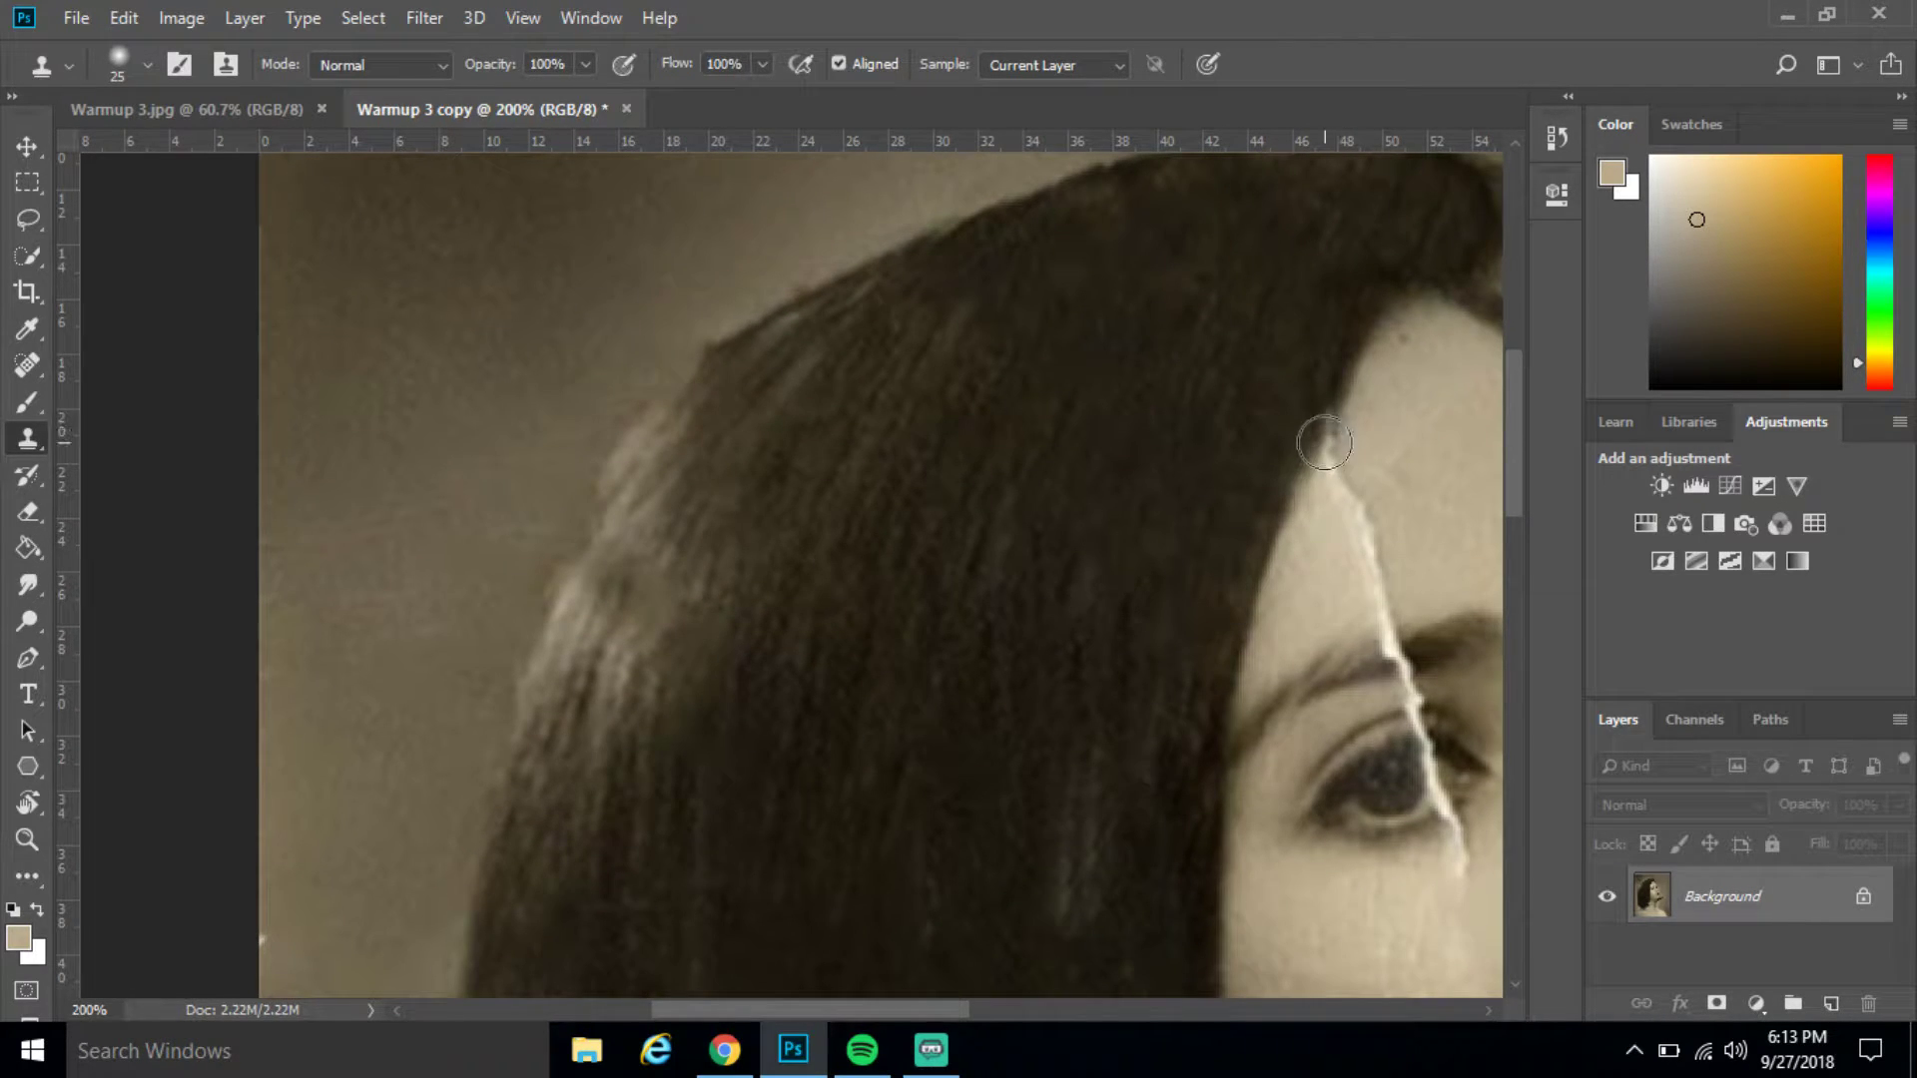
key("bracketleft")
key("bracketleft")
key("bracketleft")
left_click_drag(1337, 419, 1352, 386)
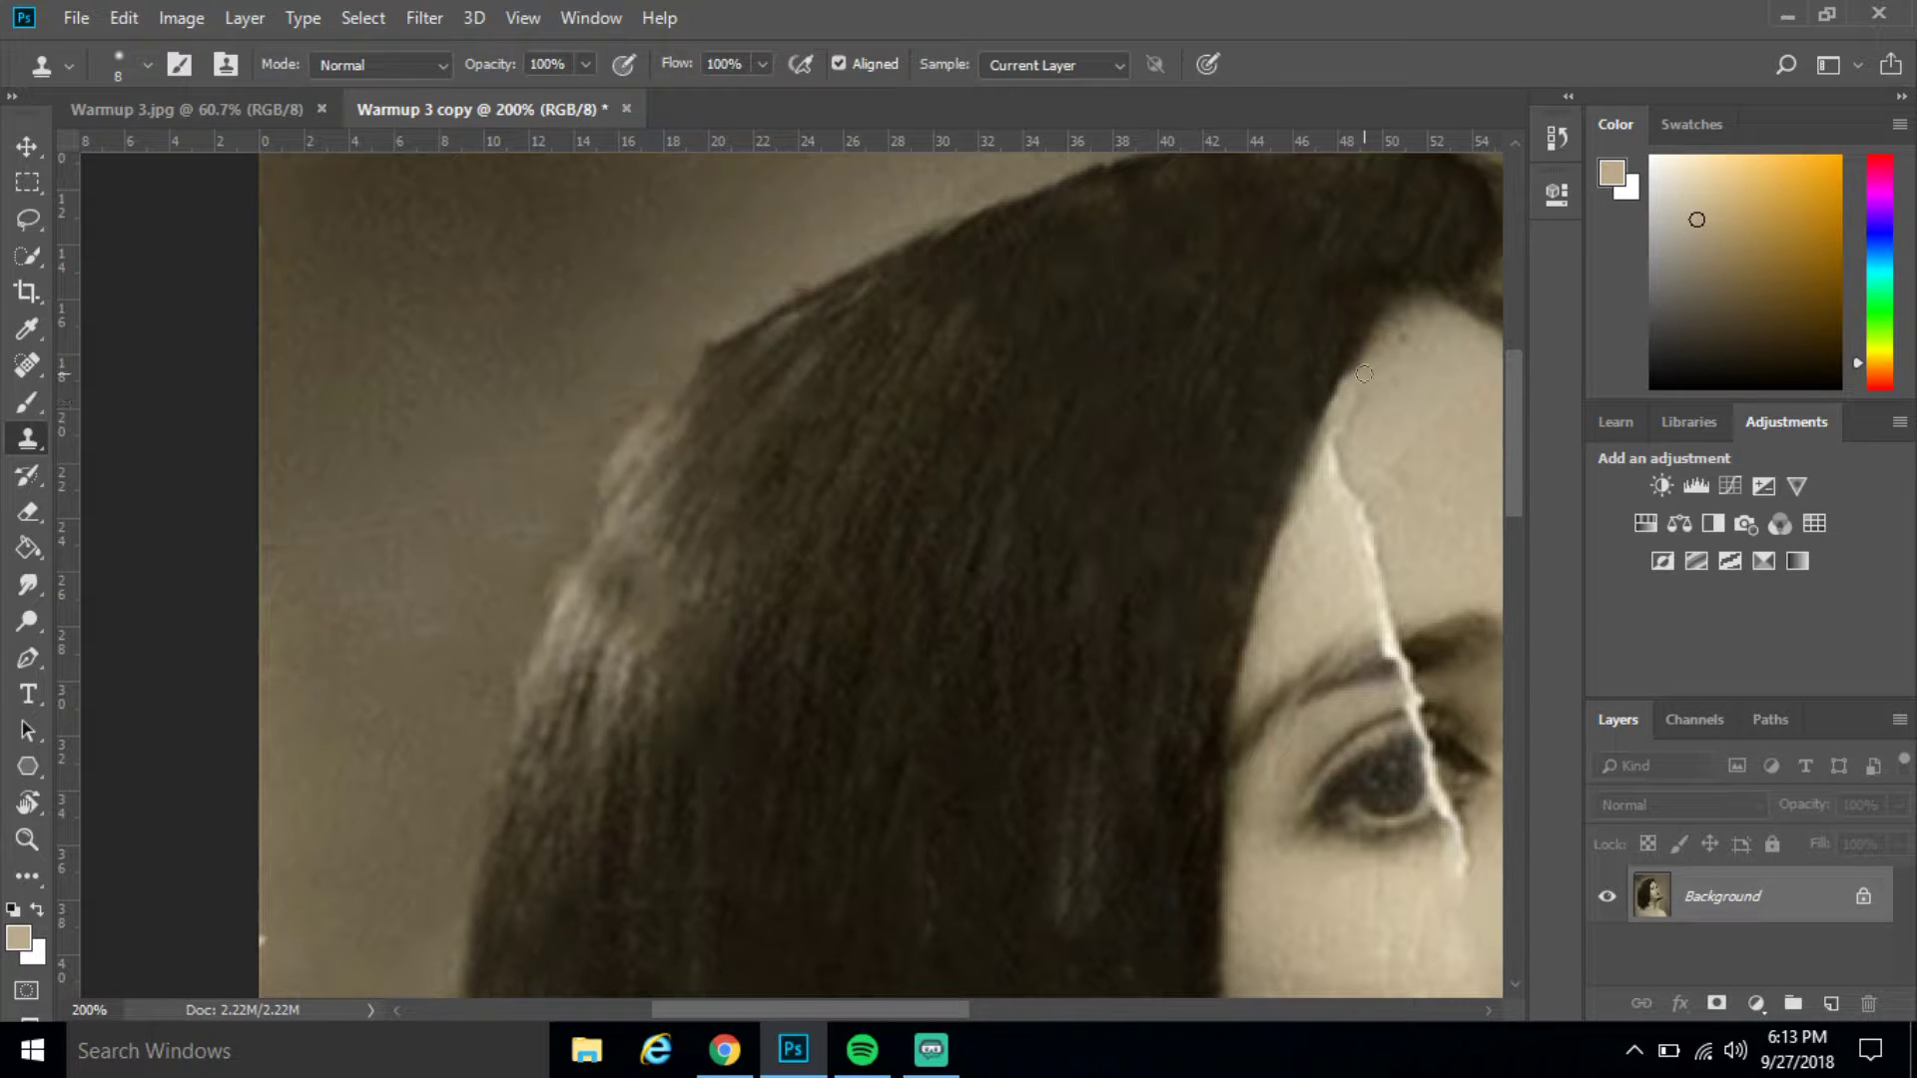
left_click(1380, 454, "alt")
left_click_drag(1370, 365, 1355, 390)
mouse_move(1332, 493)
left_mouse_down()
mouse_move(1370, 467)
mouse_move(1368, 528)
left_mouse_up()
scroll(1430, 525, "down", 3)
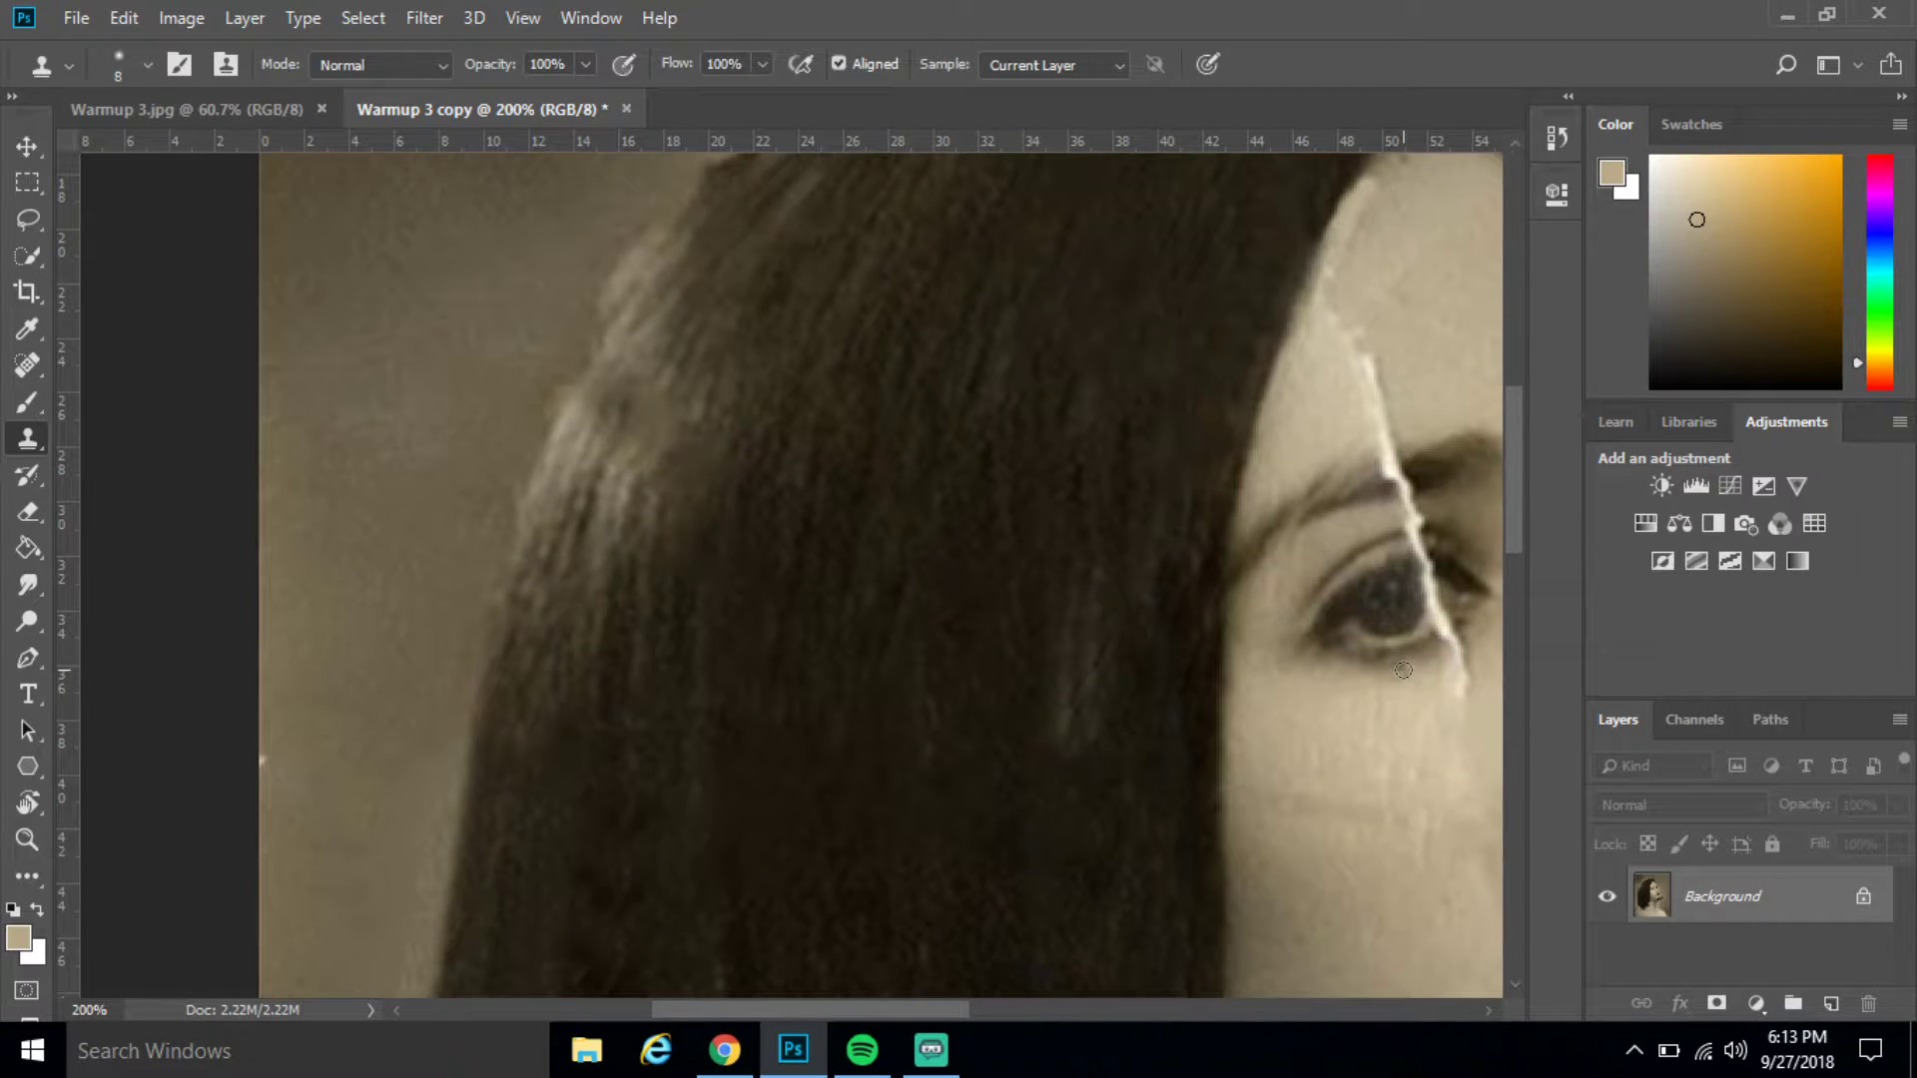
Apply a Levels adjustment to the RGB channel with input levels of 16, 1.19 and 233
key("ctrl+0")
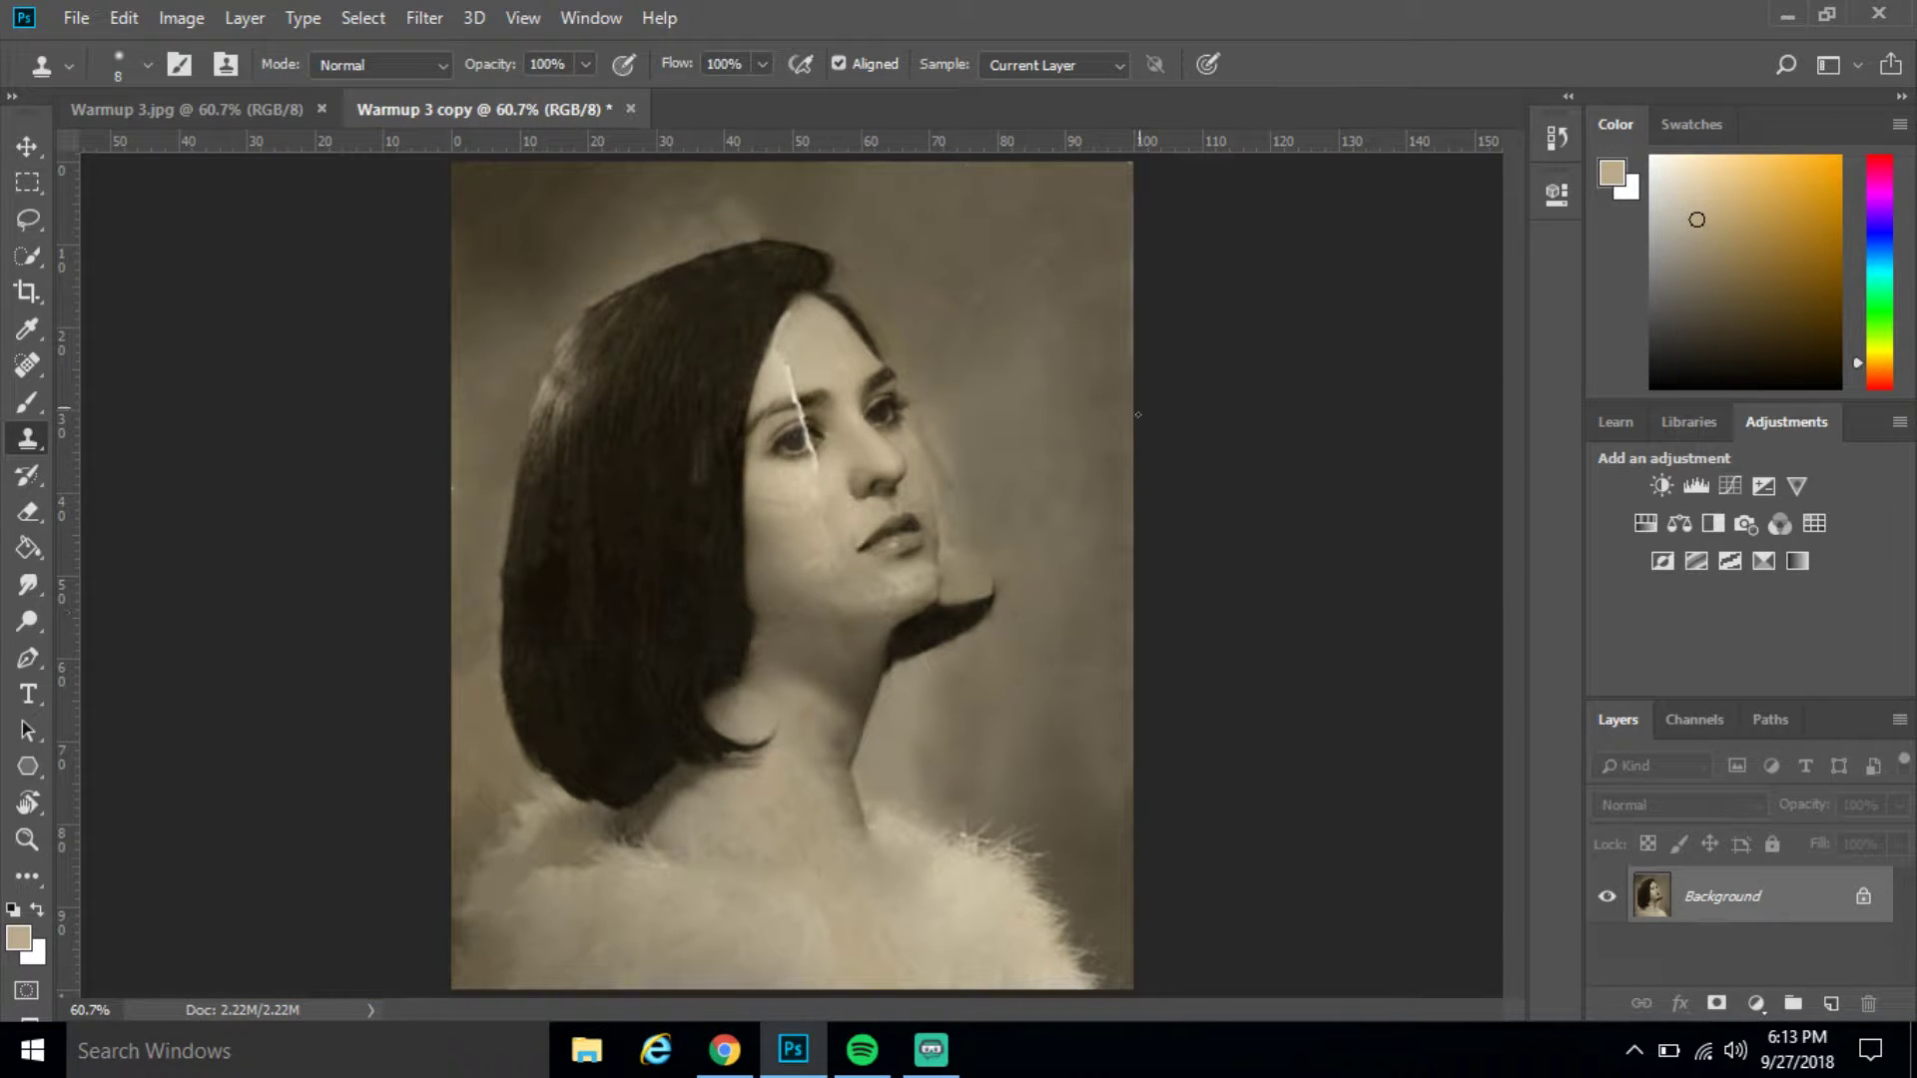
left_click(171, 22)
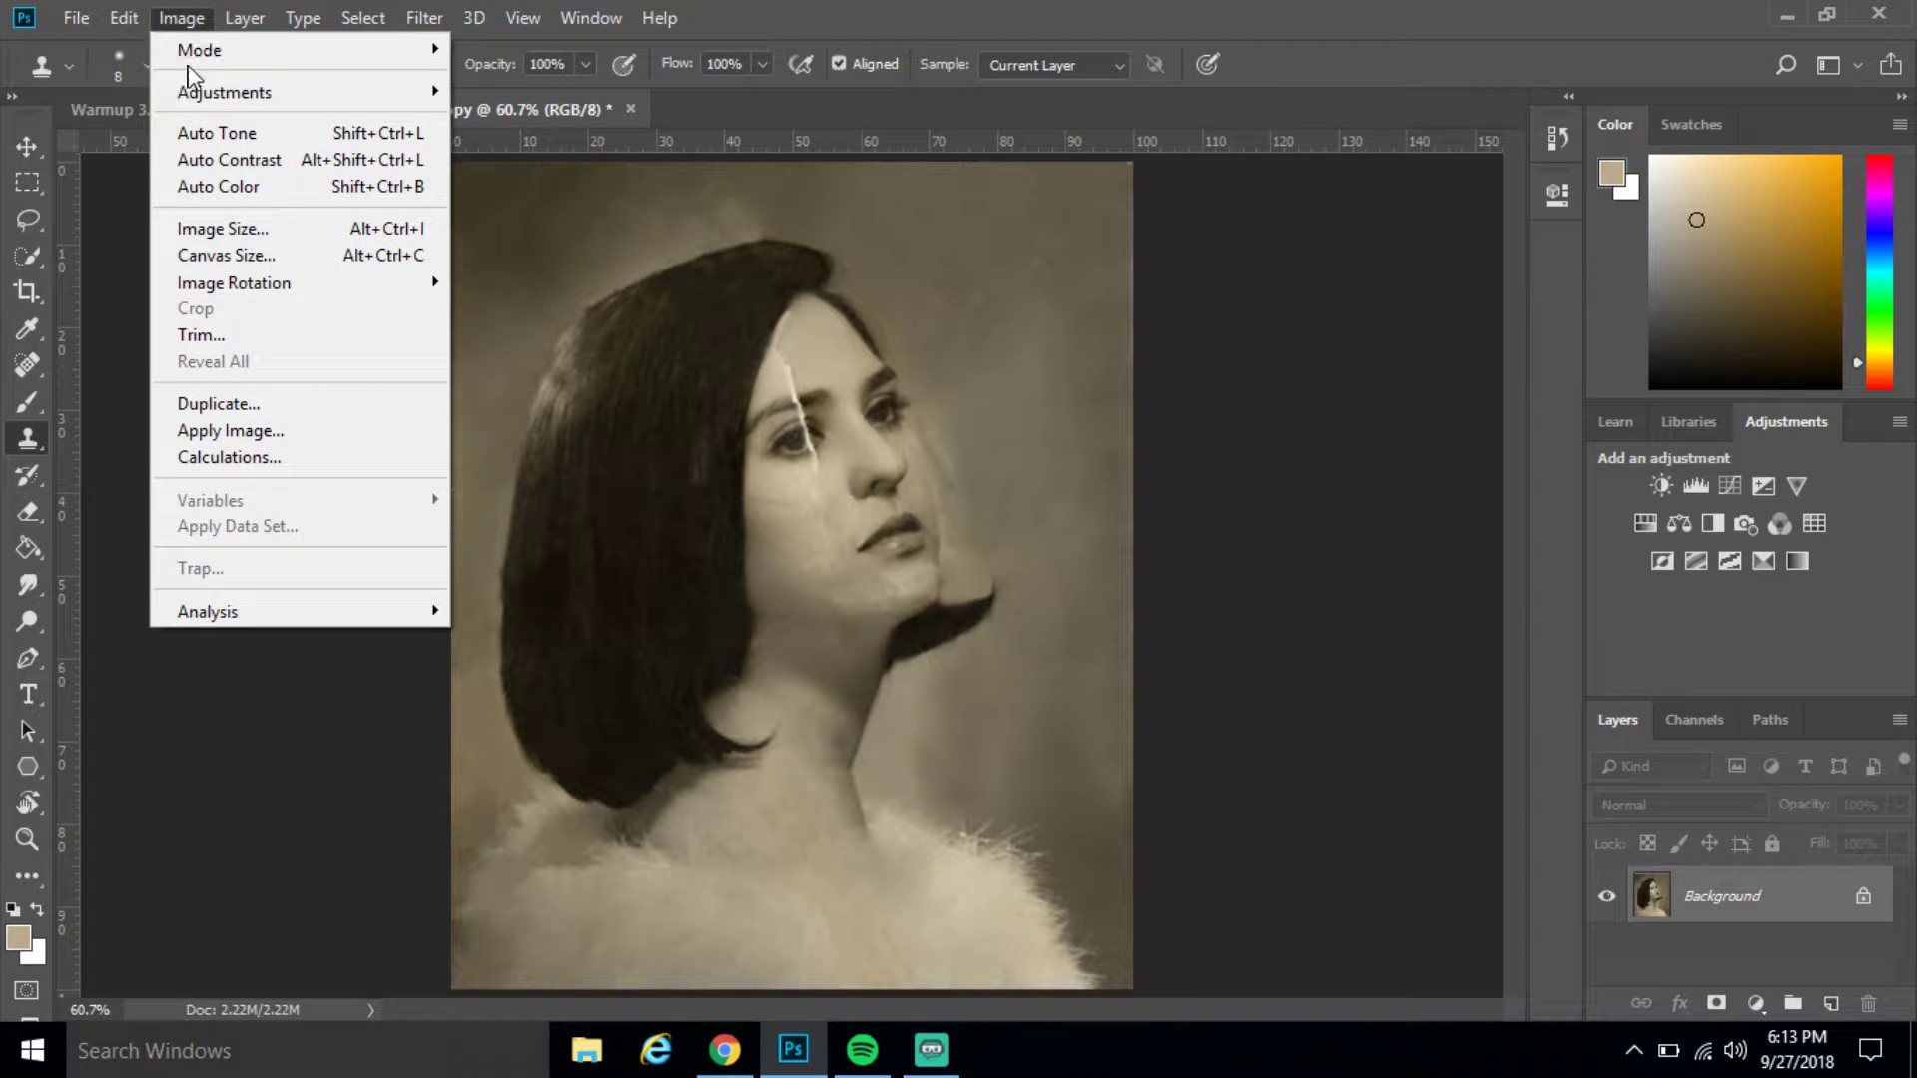
mouse_move(202, 90)
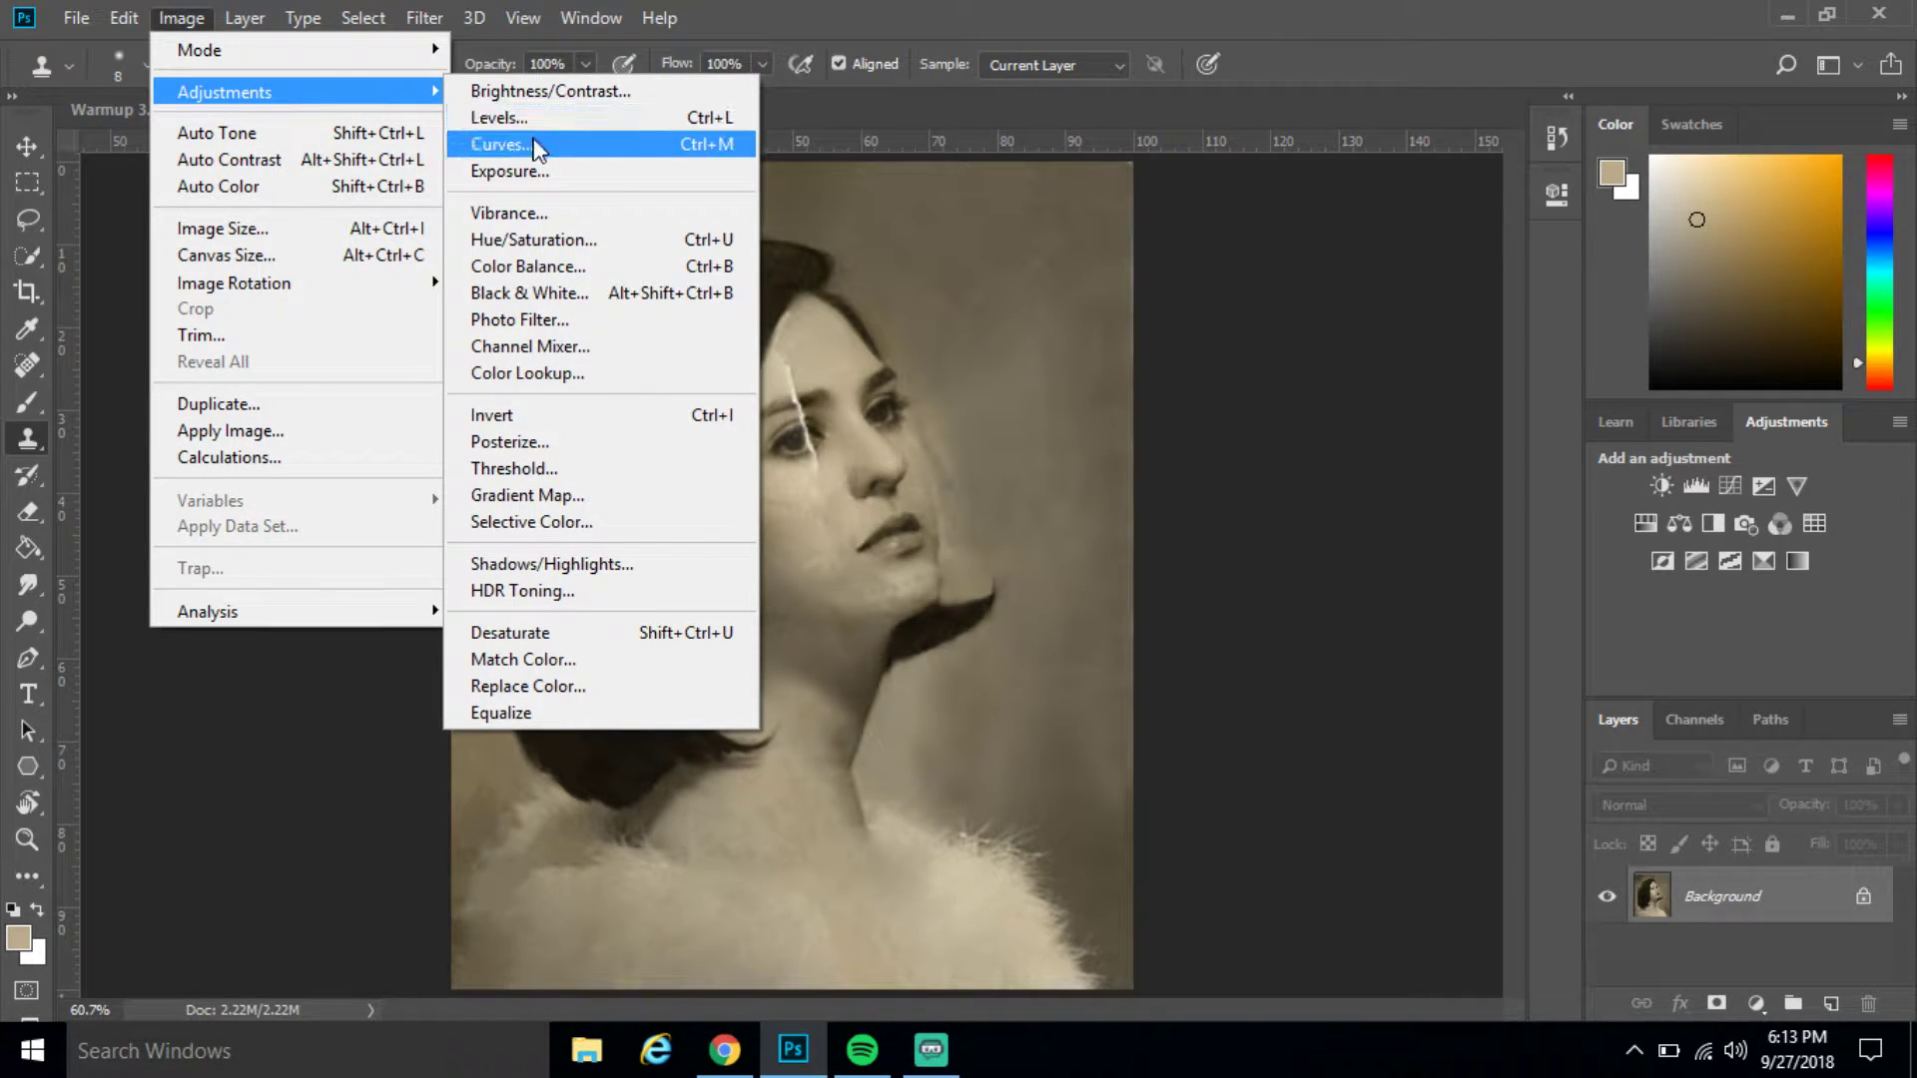
left_click(527, 122)
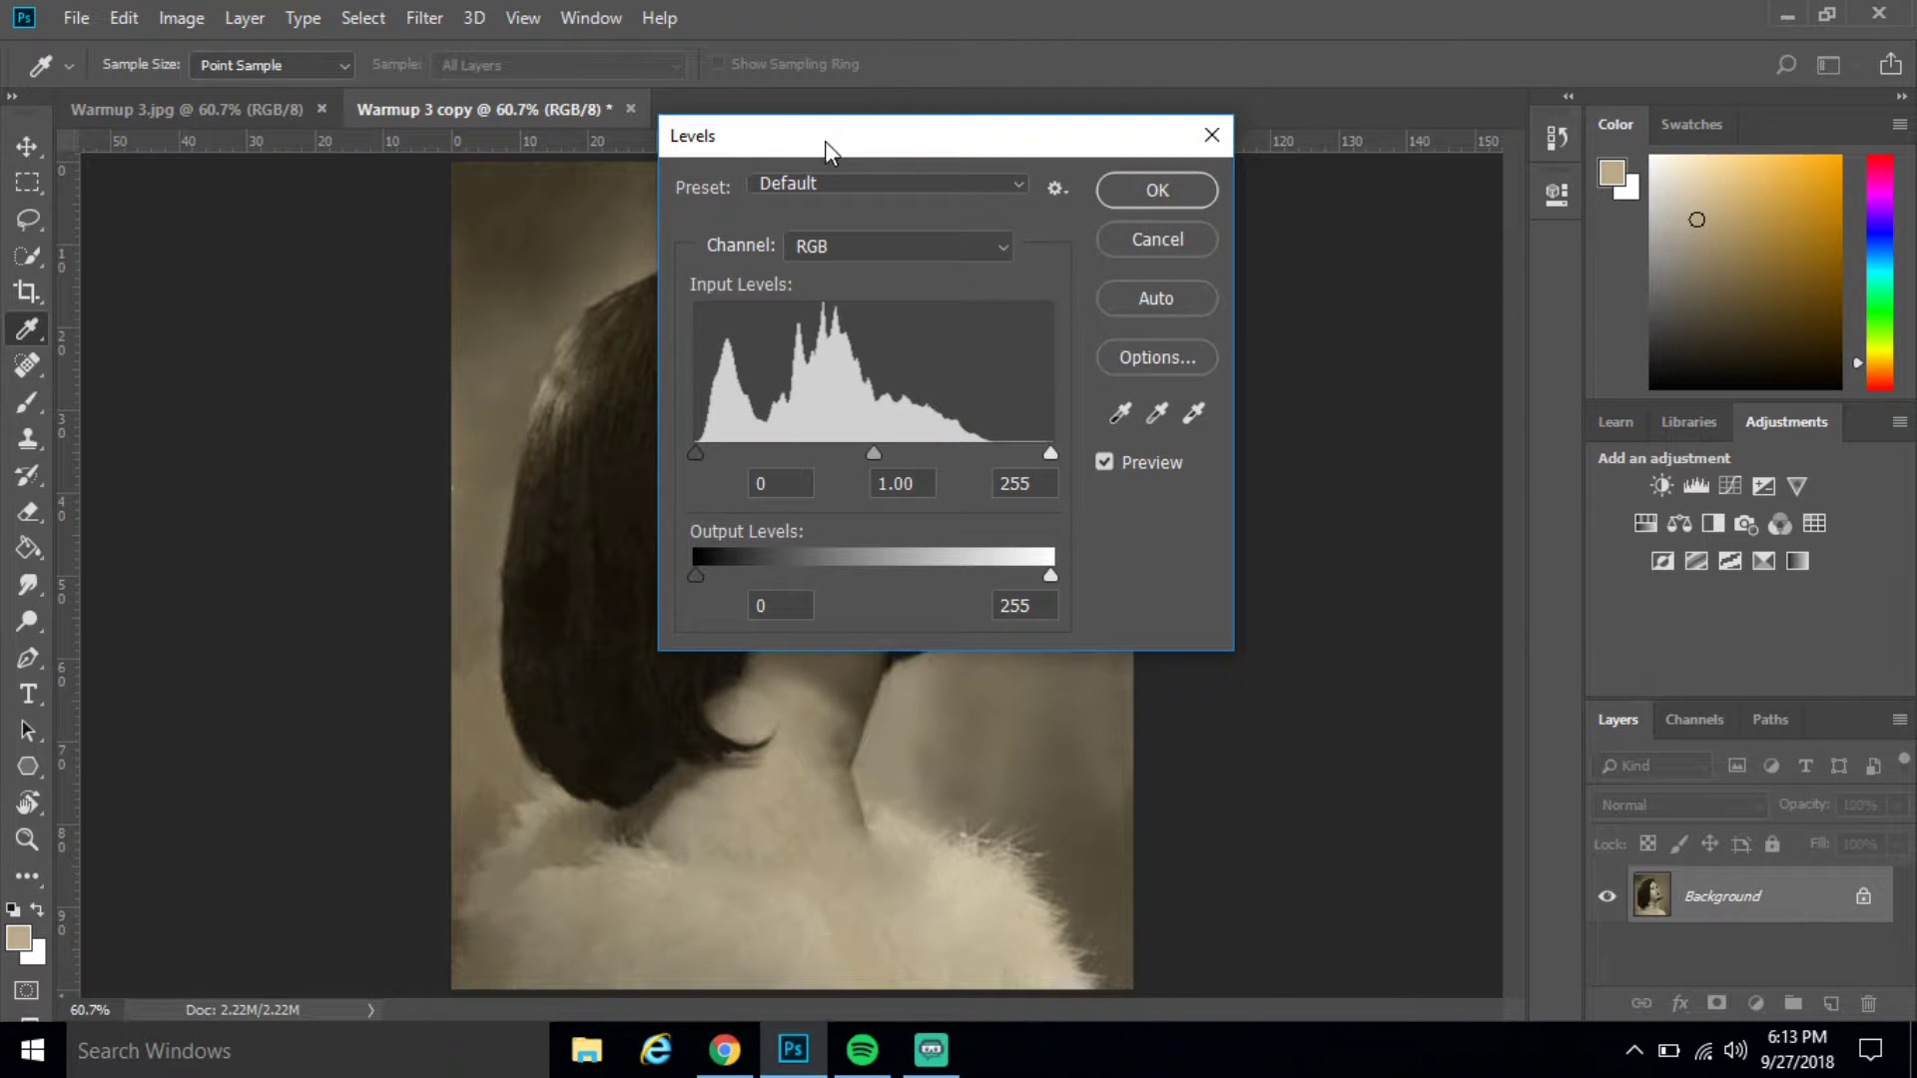
left_click_drag(827, 149, 1334, 137)
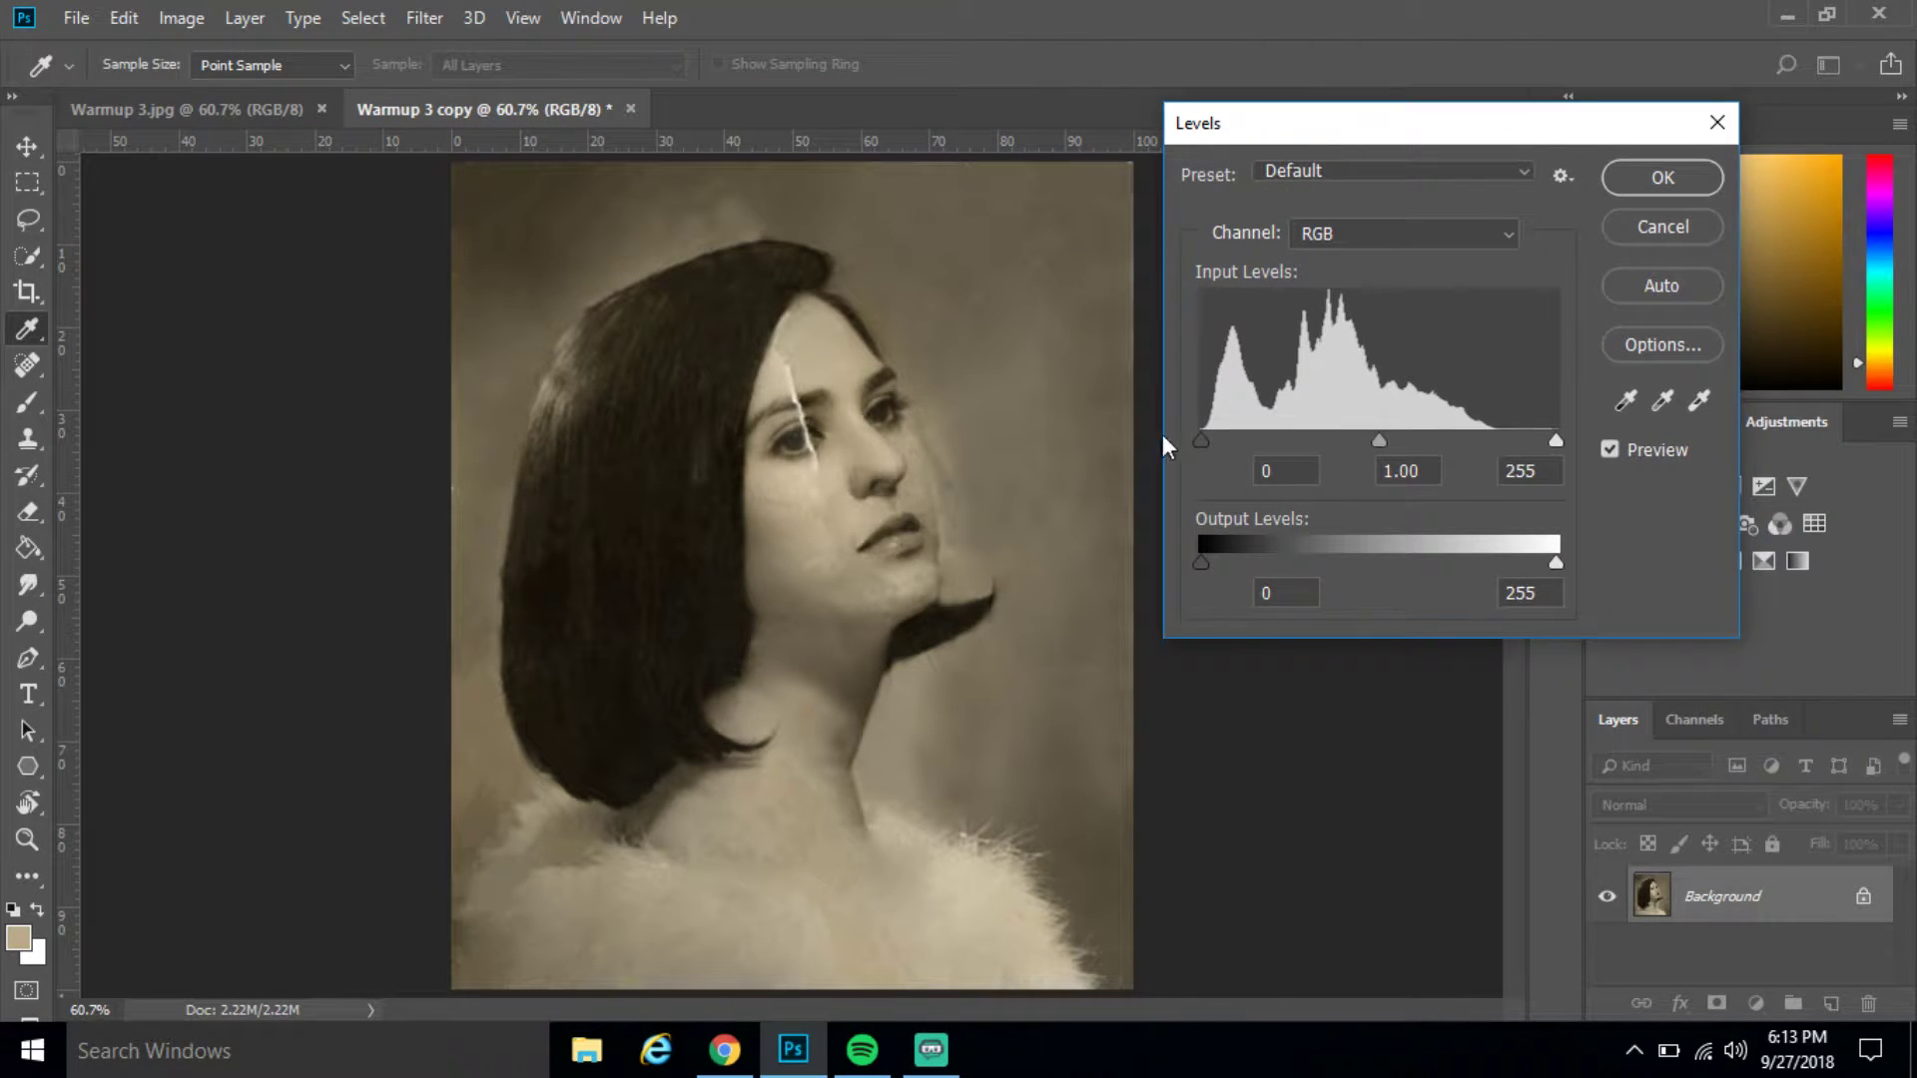
left_click_drag(1201, 440, 1209, 437)
left_click_drag(1553, 439, 1492, 427)
left_click(1661, 286)
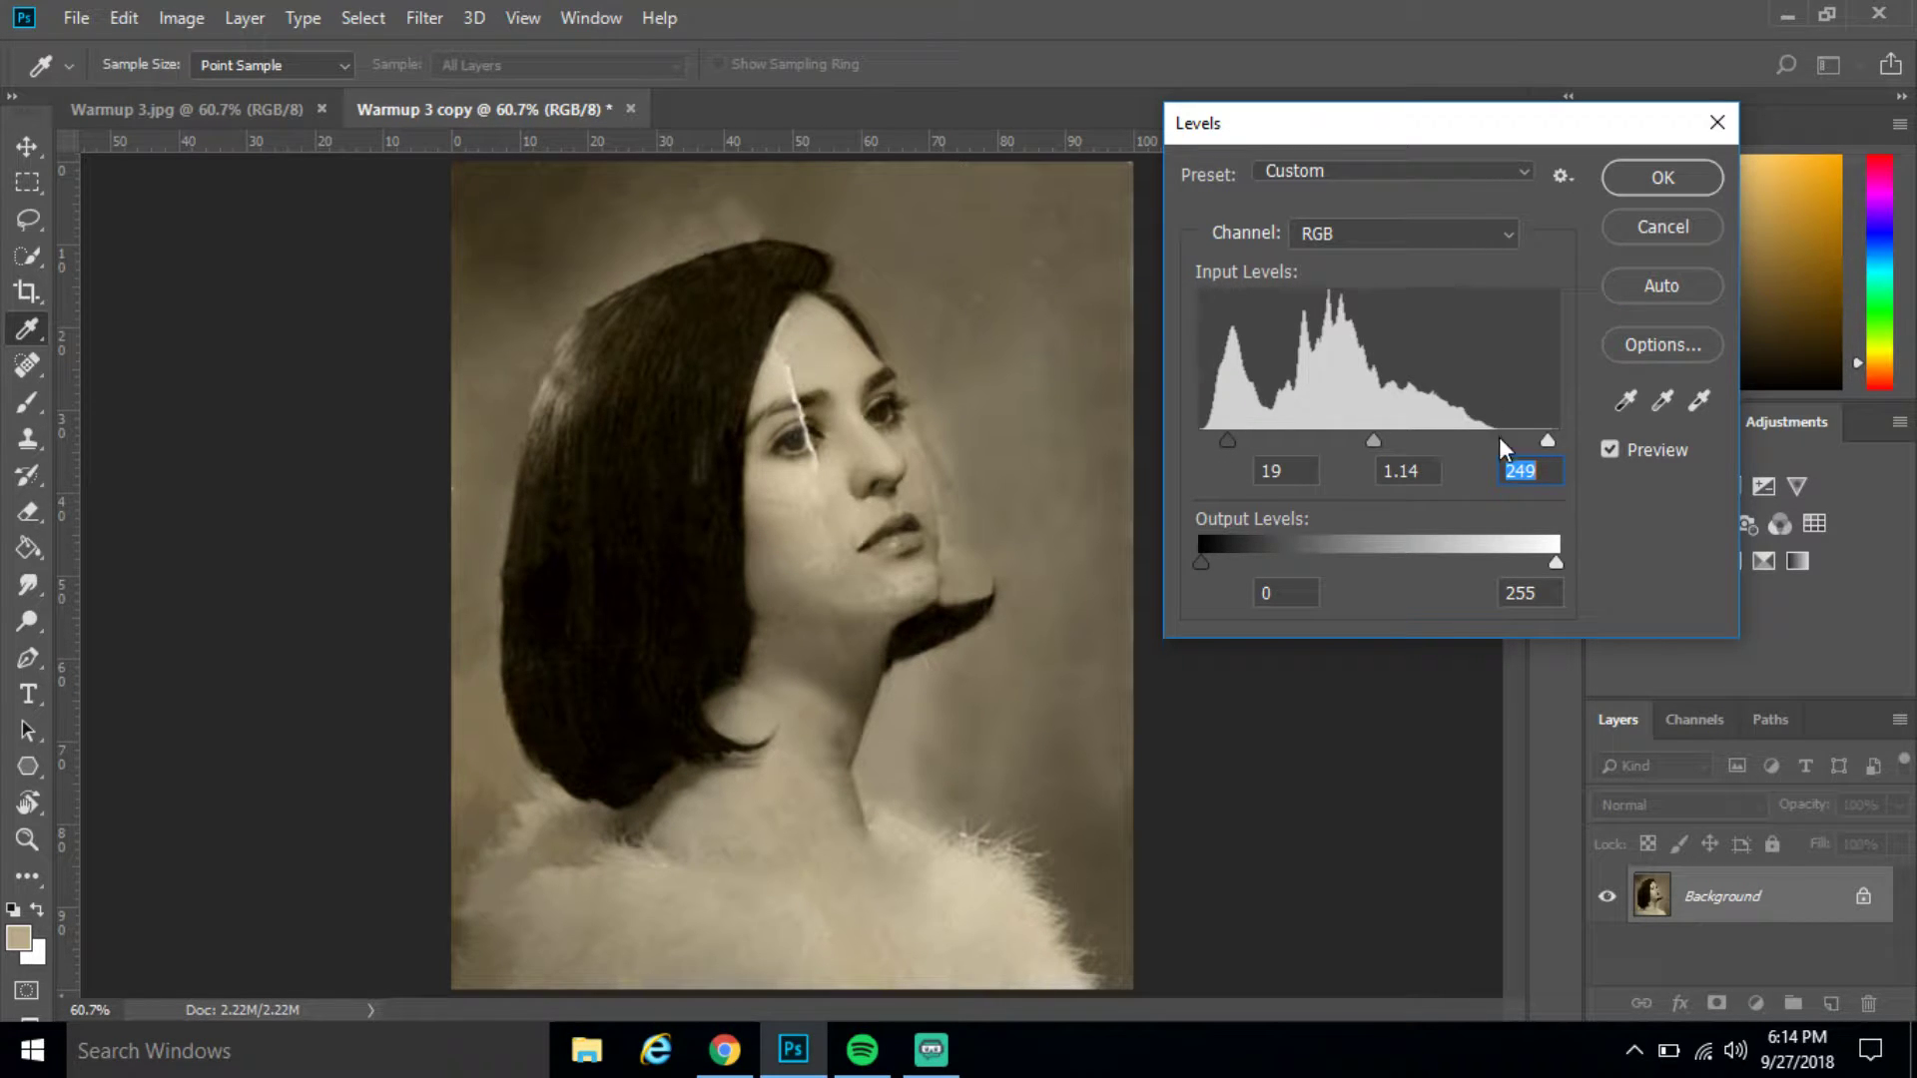
mouse_move(1548, 440)
left_mouse_down()
mouse_move(1490, 437)
mouse_move(1609, 423)
mouse_move(1506, 431)
mouse_move(1610, 449)
left_mouse_up()
left_click_drag(1232, 446, 1225, 439)
left_click_drag(1378, 439, 1360, 440)
left_click_drag(1556, 439, 1524, 440)
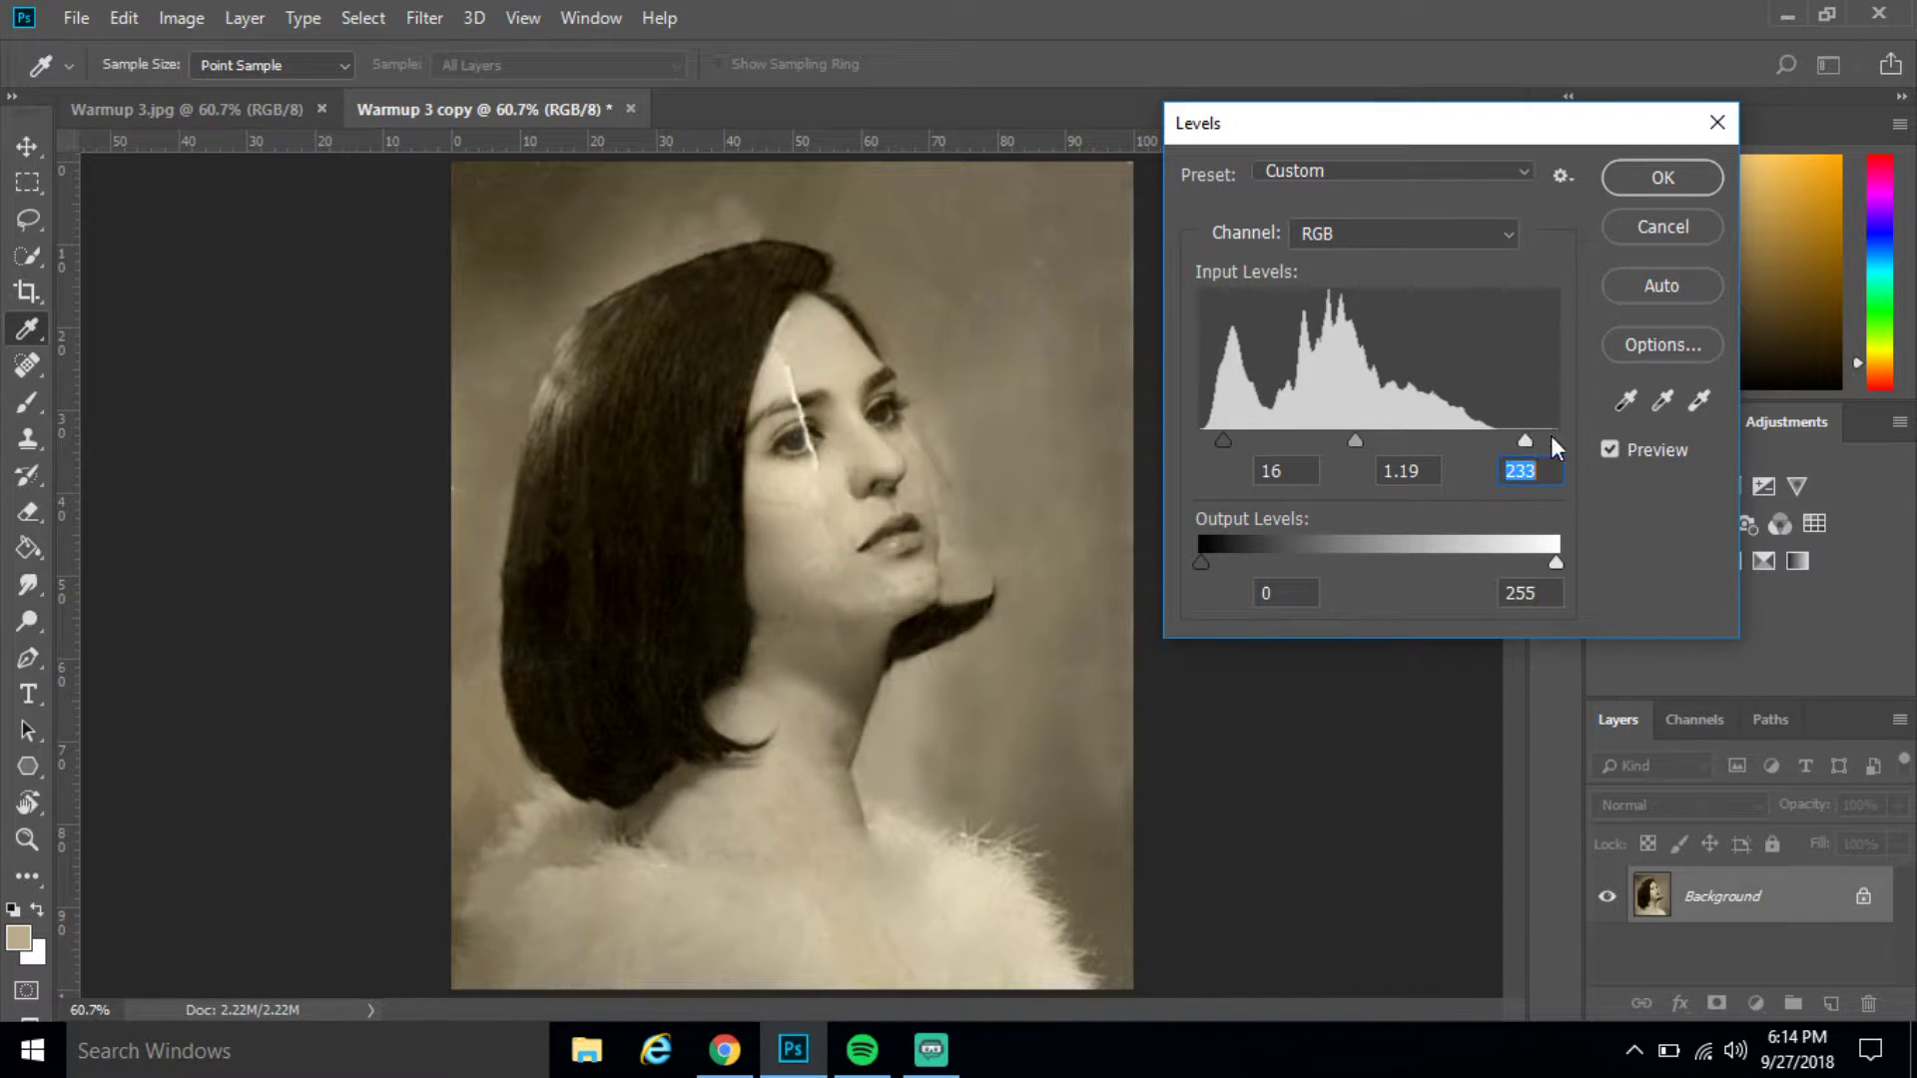
key("s")
left_click(1654, 177)
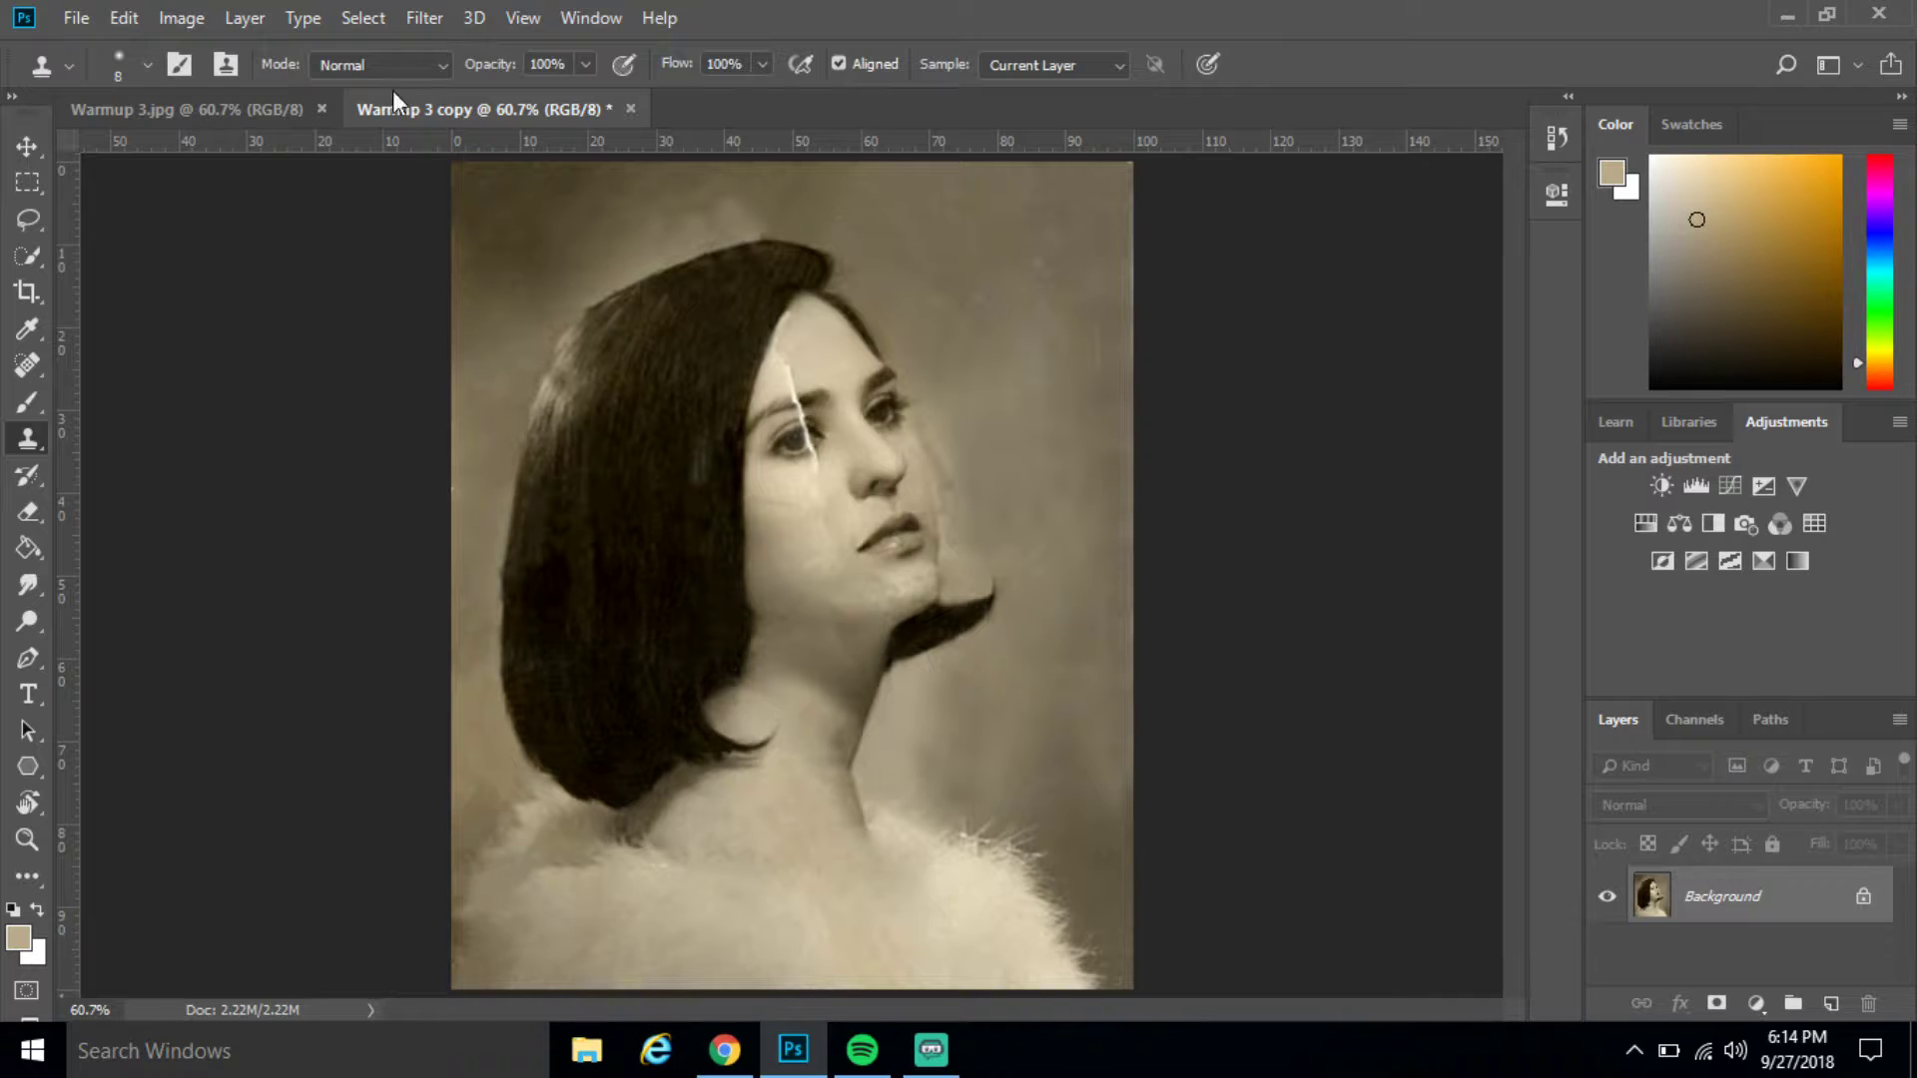
Apply an S-shaped Curves adjustment to RGB, with one point in the highlights and a midtone point at input 130, output 123
left_click(177, 20)
mouse_move(214, 92)
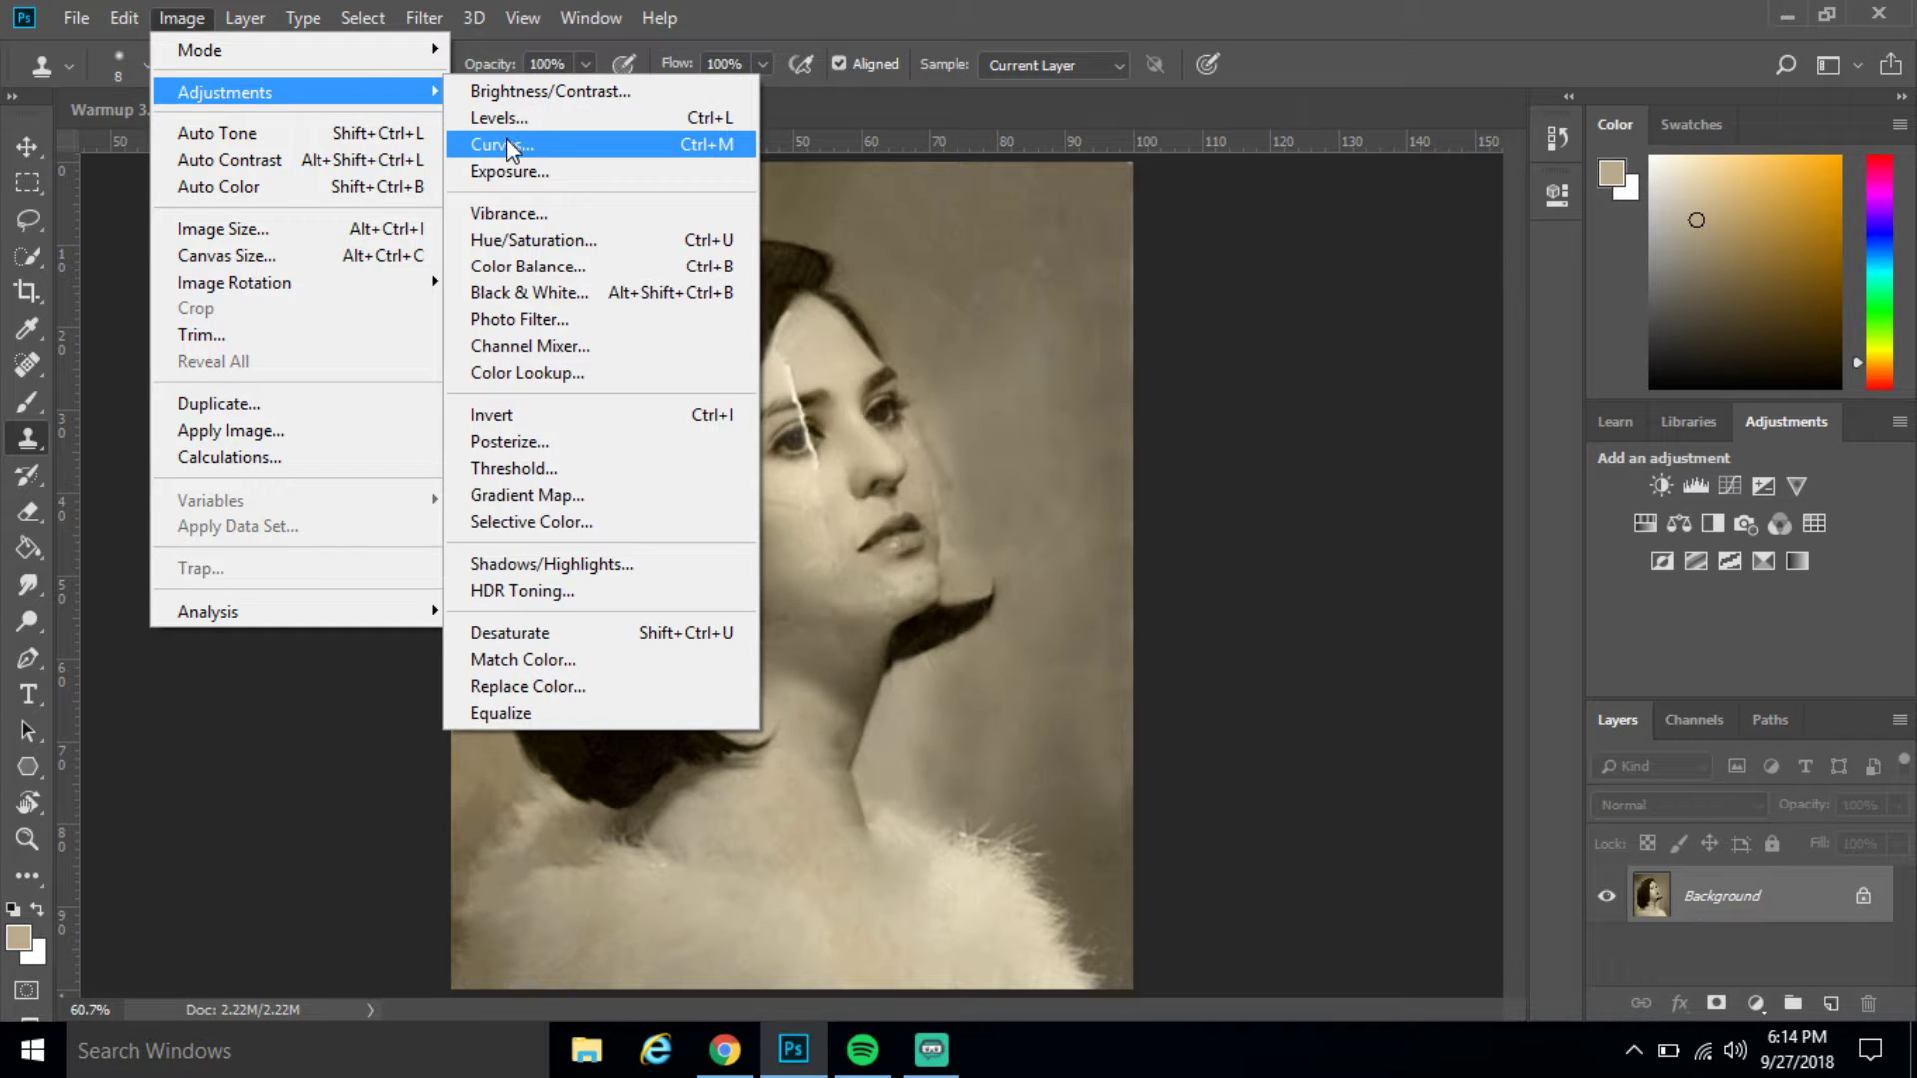
left_click(502, 144)
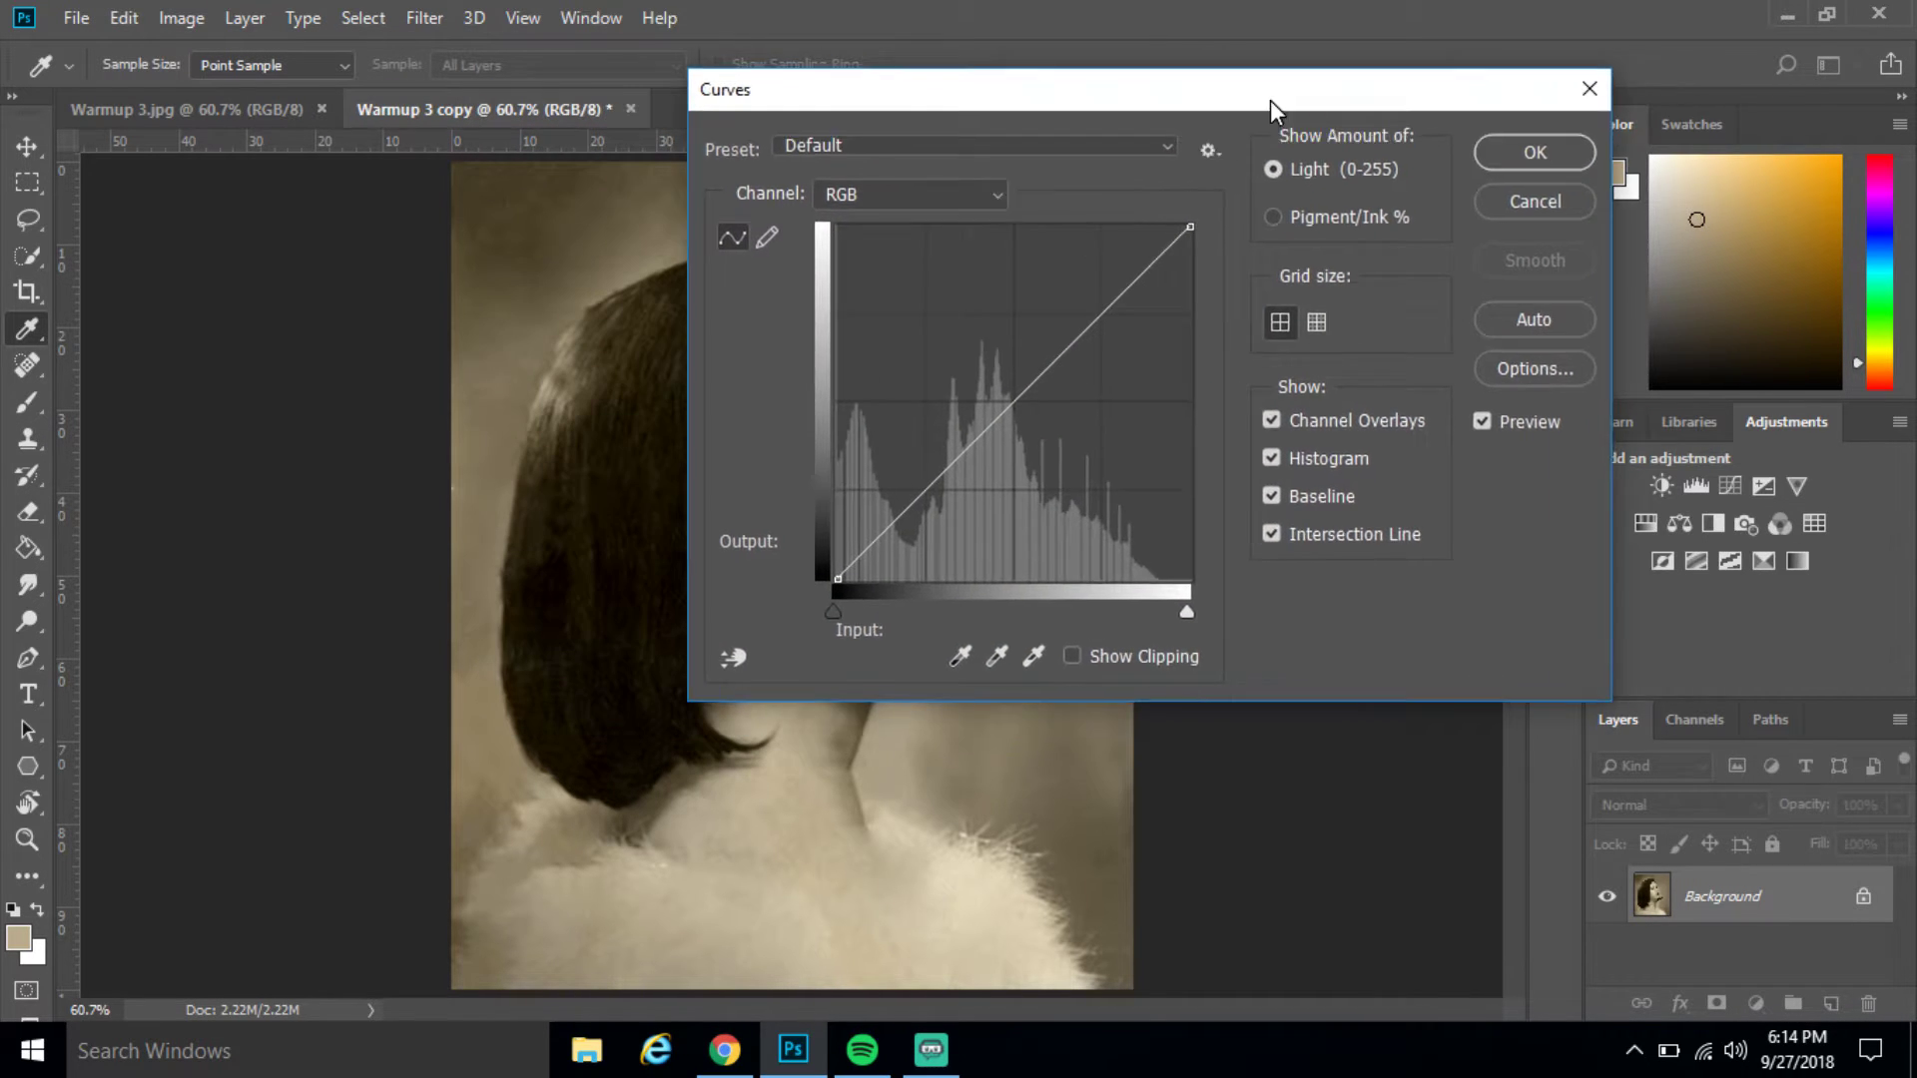
left_click_drag(1270, 100, 1574, 96)
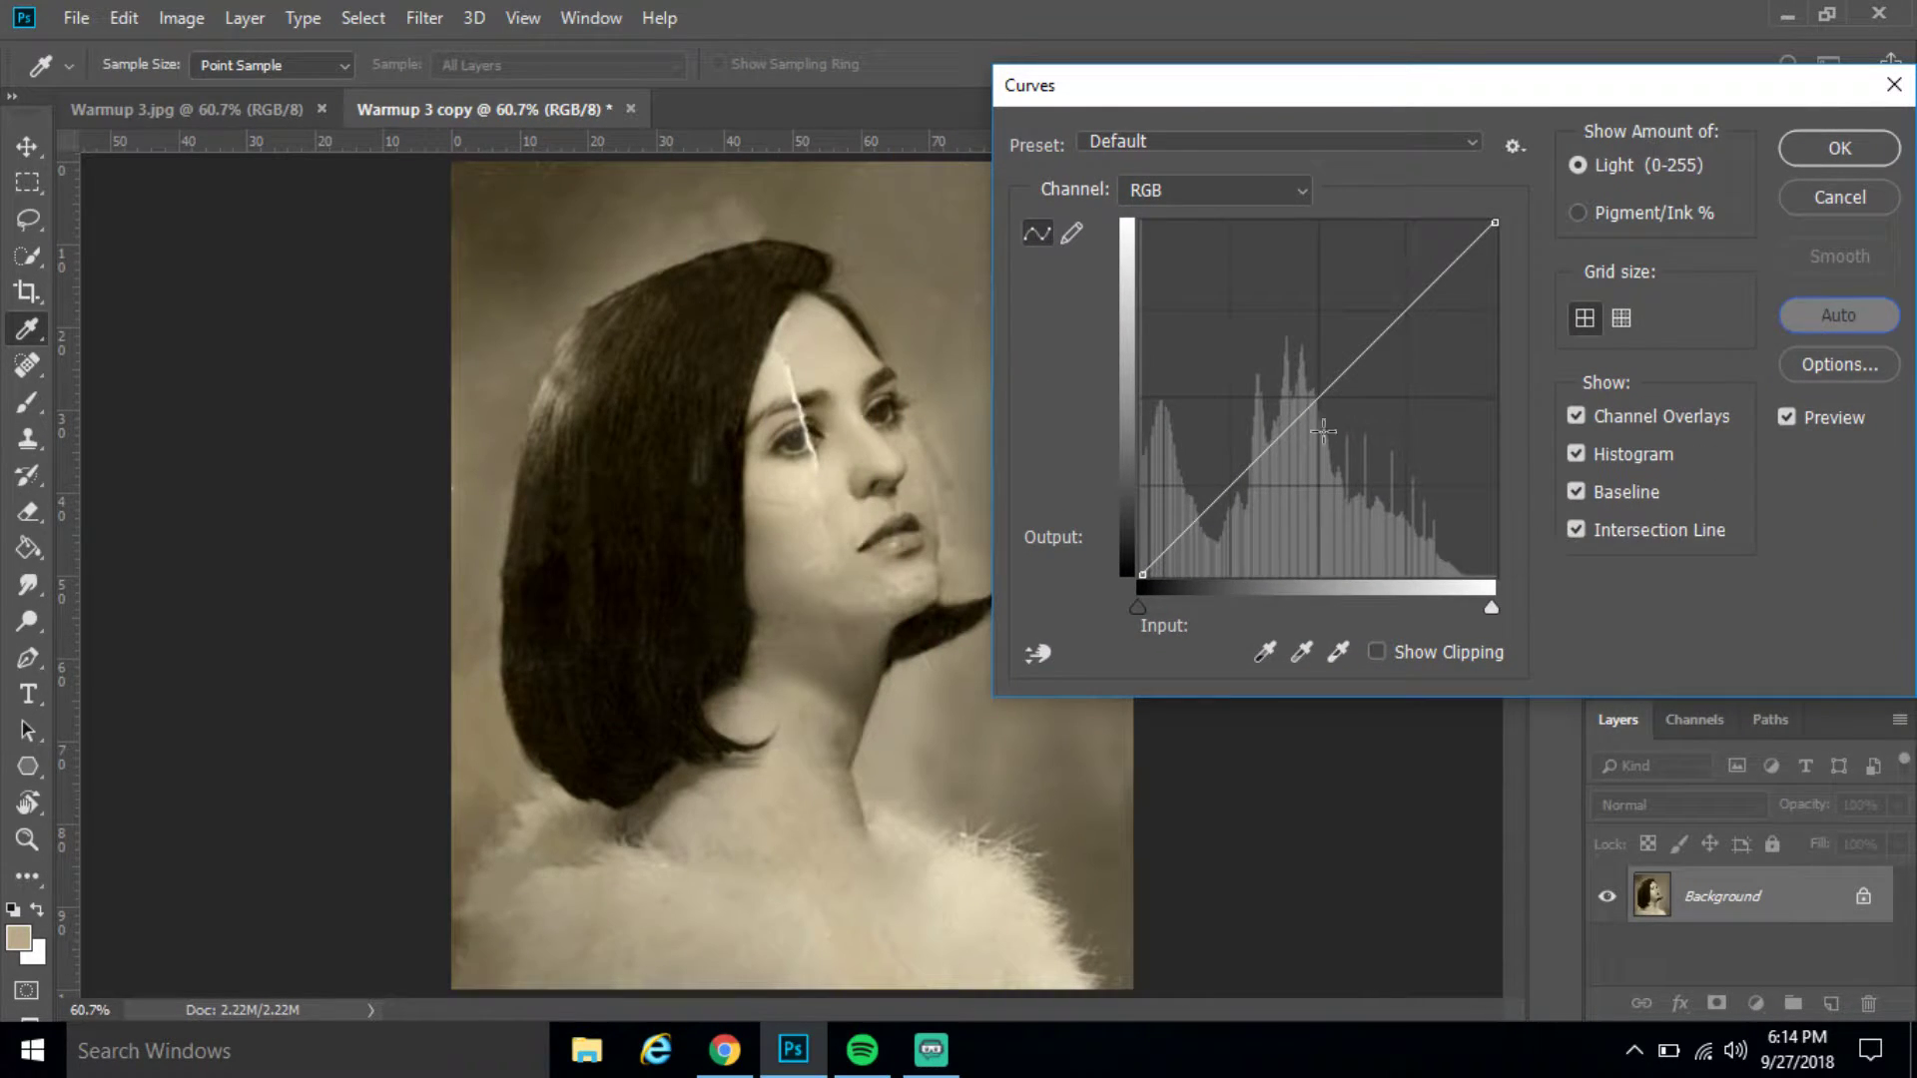
left_click(1378, 325)
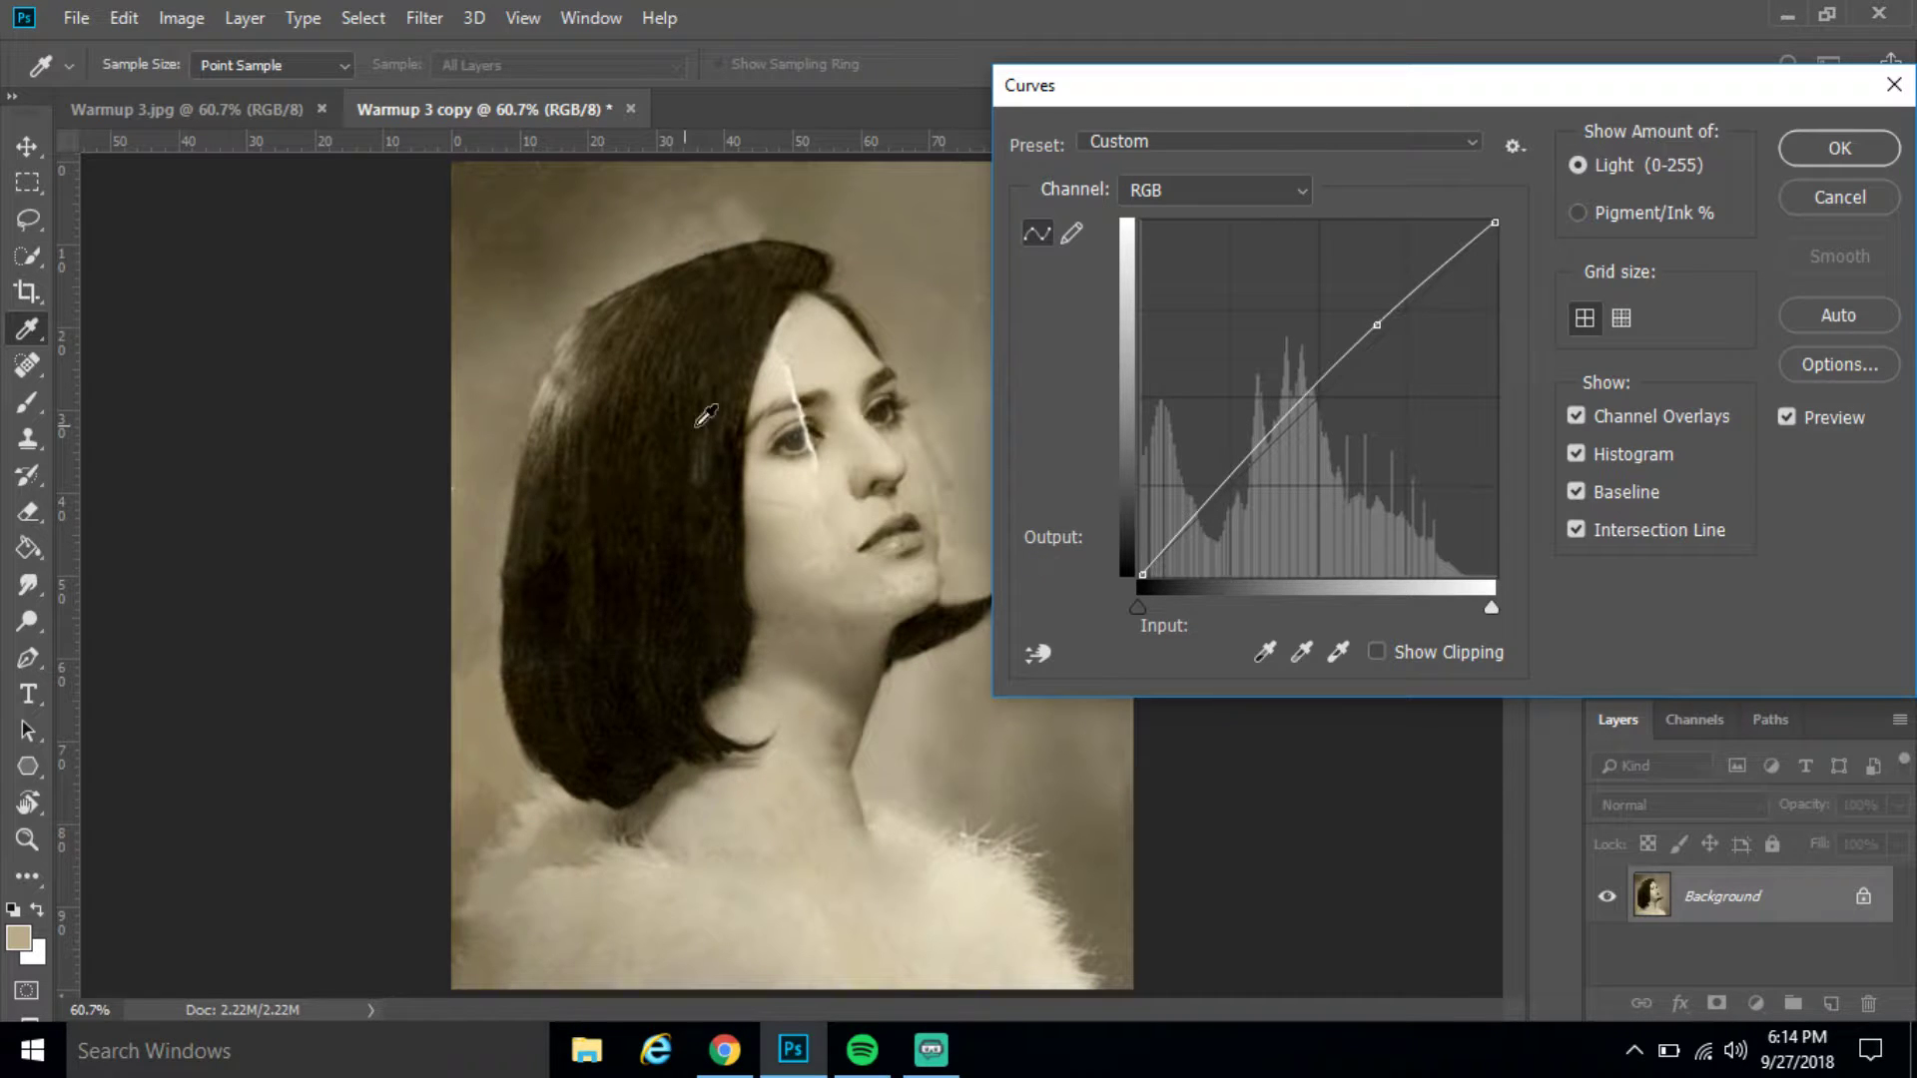
mouse_move(1318, 388)
left_mouse_down()
mouse_move(1360, 428)
mouse_move(1295, 355)
mouse_move(1326, 406)
left_mouse_up()
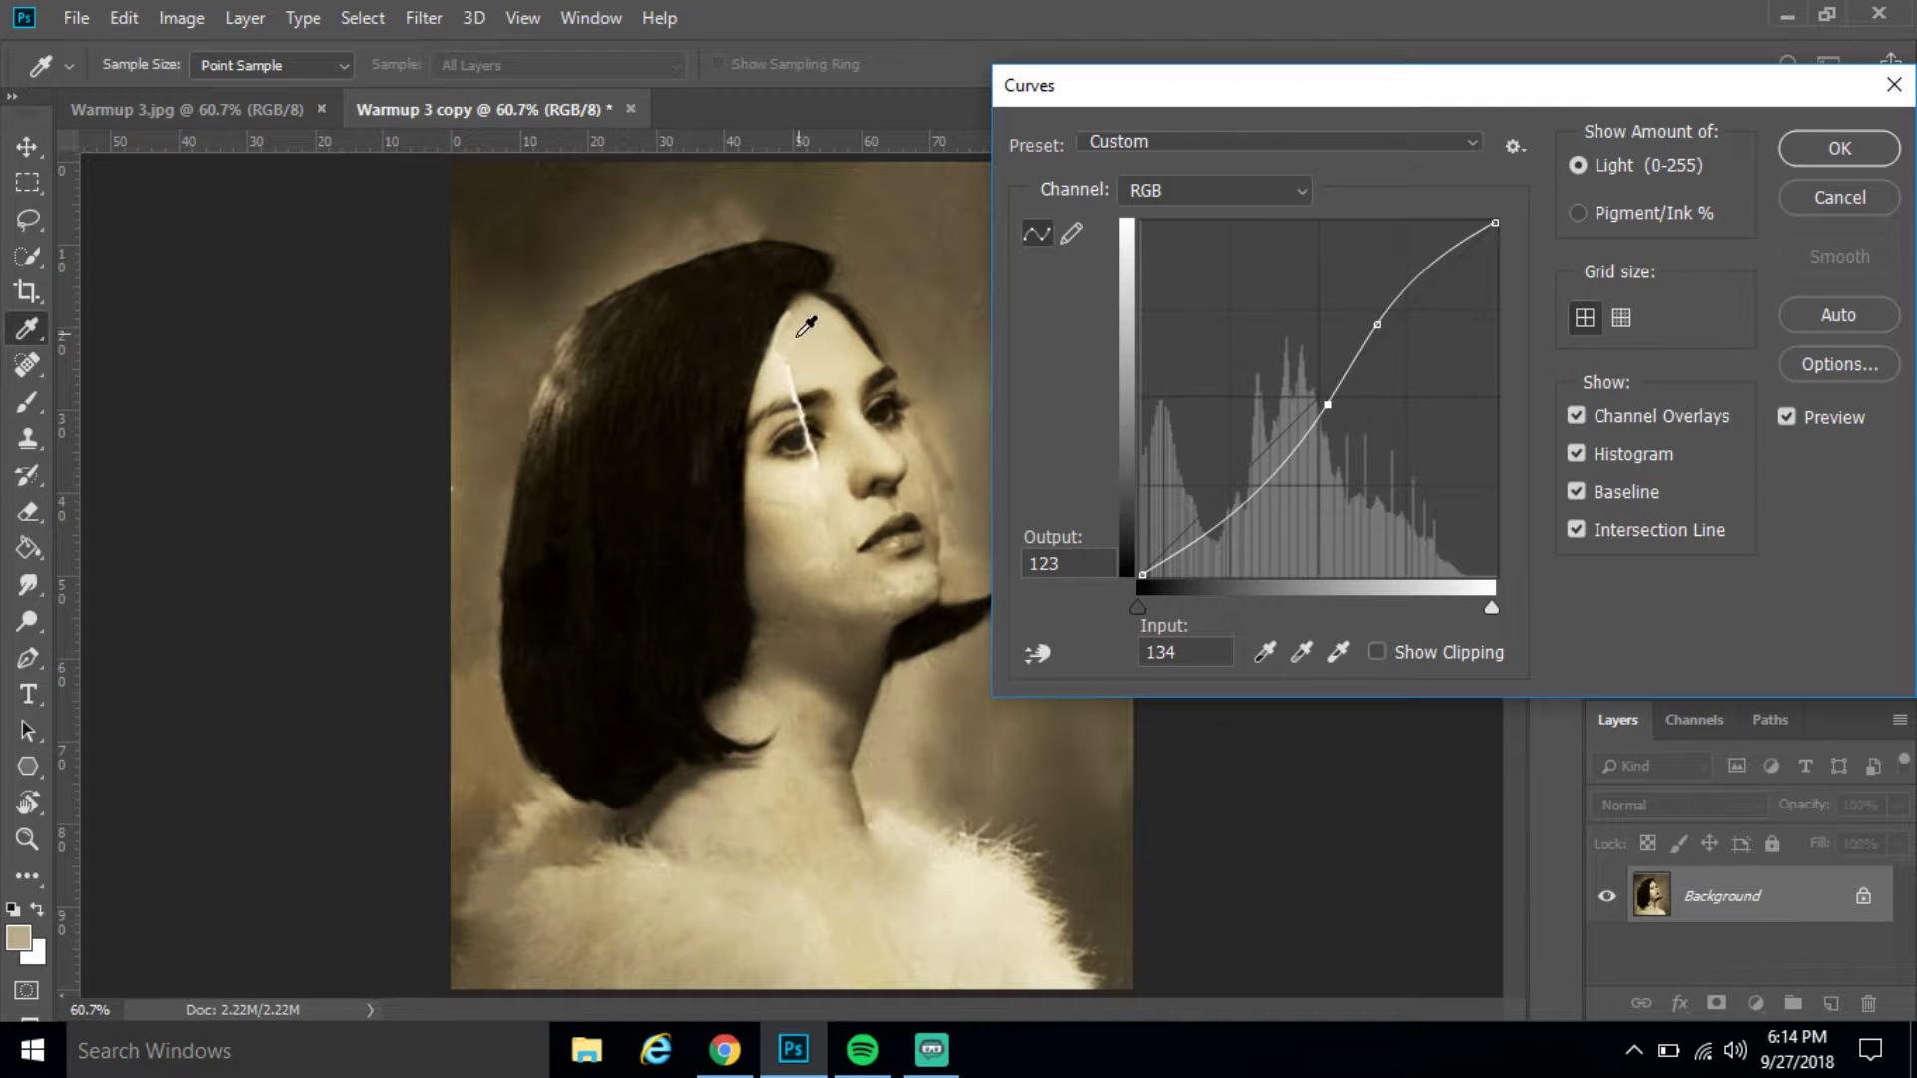
left_click_drag(1322, 406, 1322, 404)
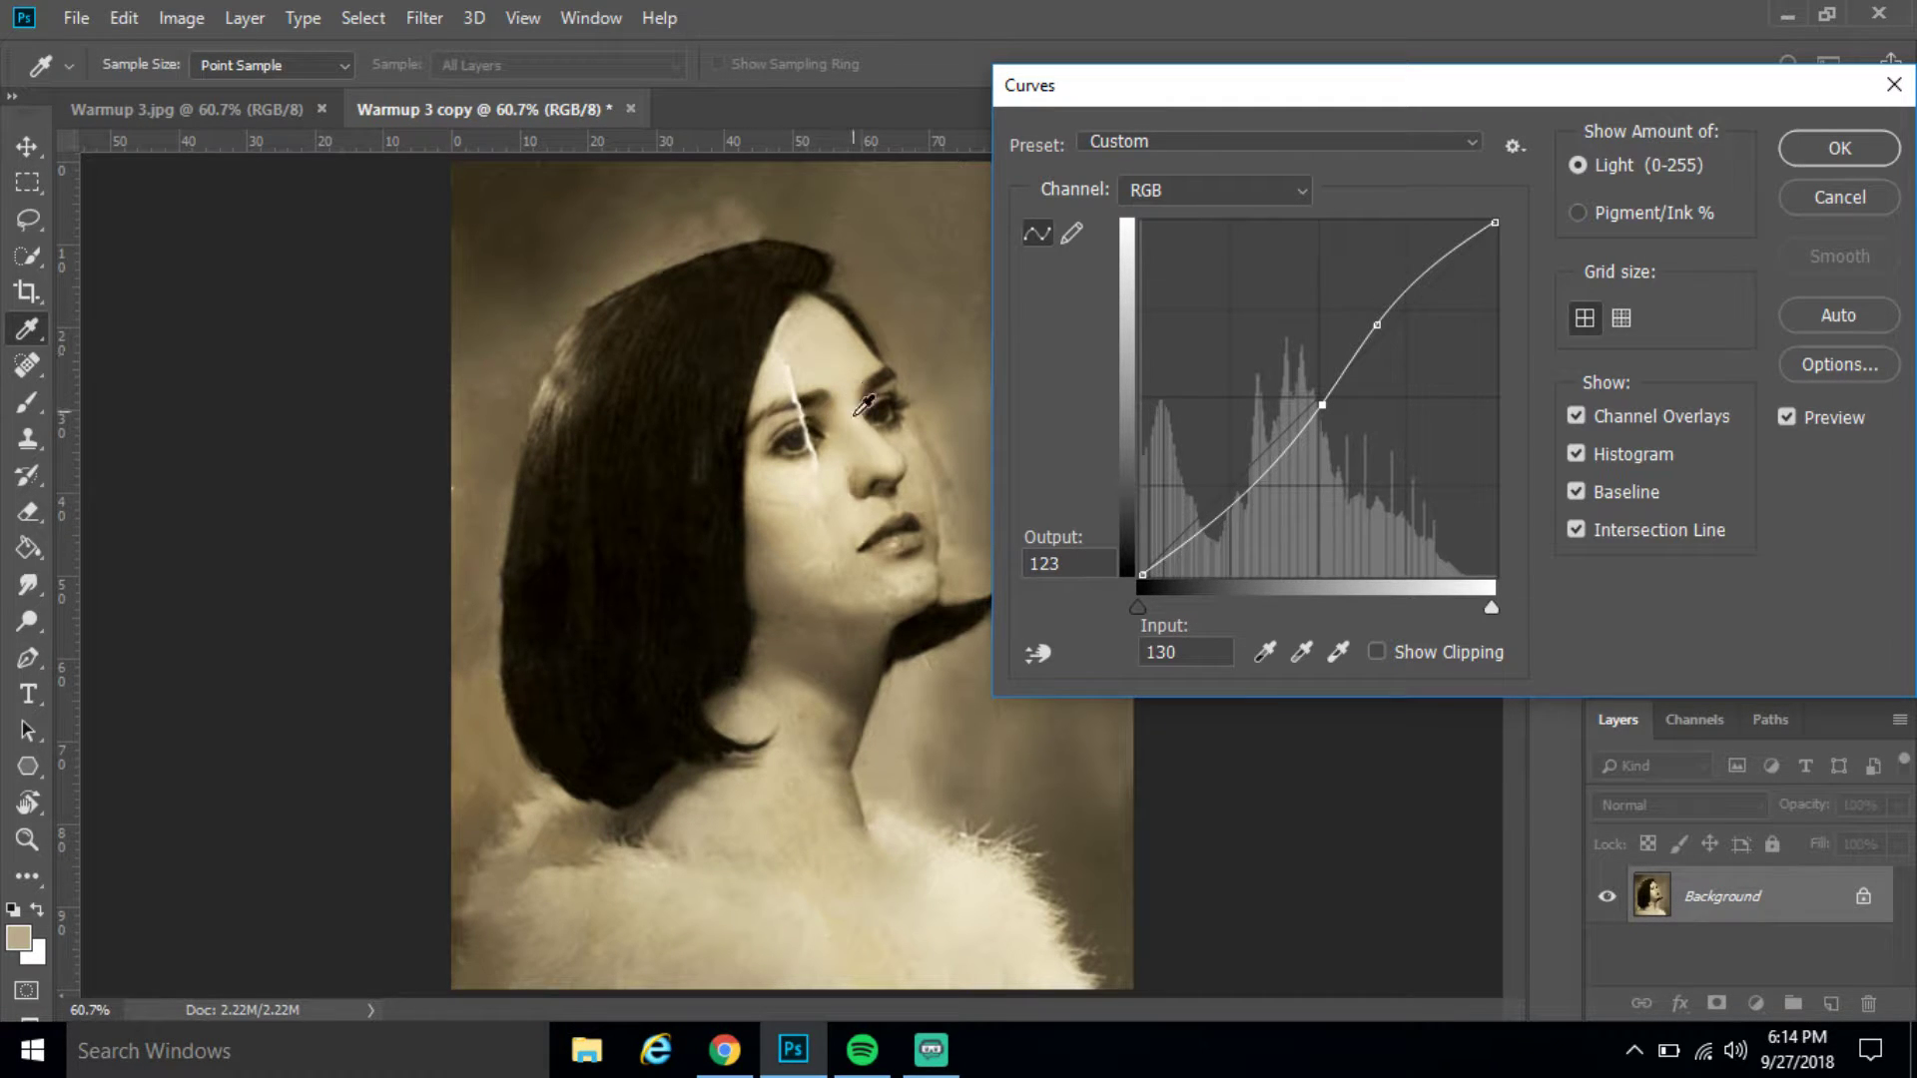
left_click(1840, 148)
Clone clean forehead skin over the white crack between the hairline and the eyebrow using the Clone Stamp
key("s")
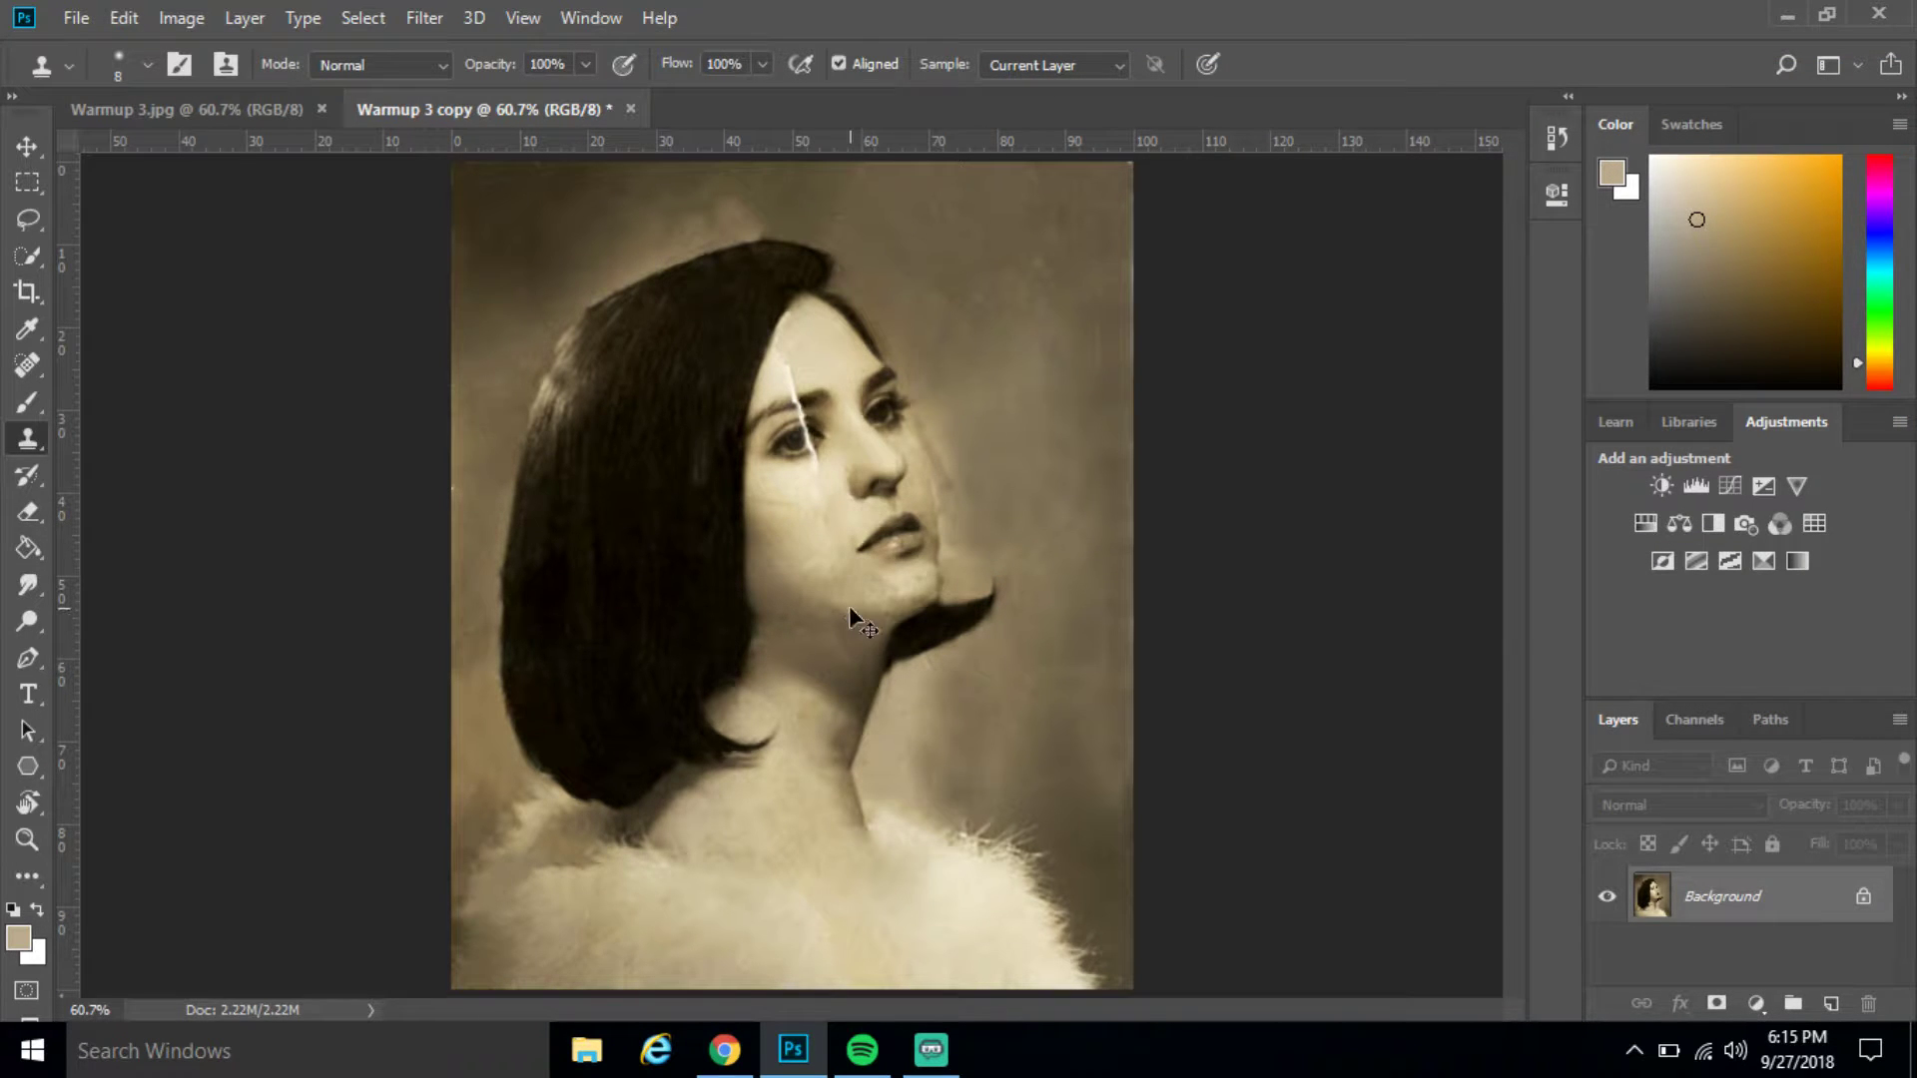
scroll(848, 605, "up", 5)
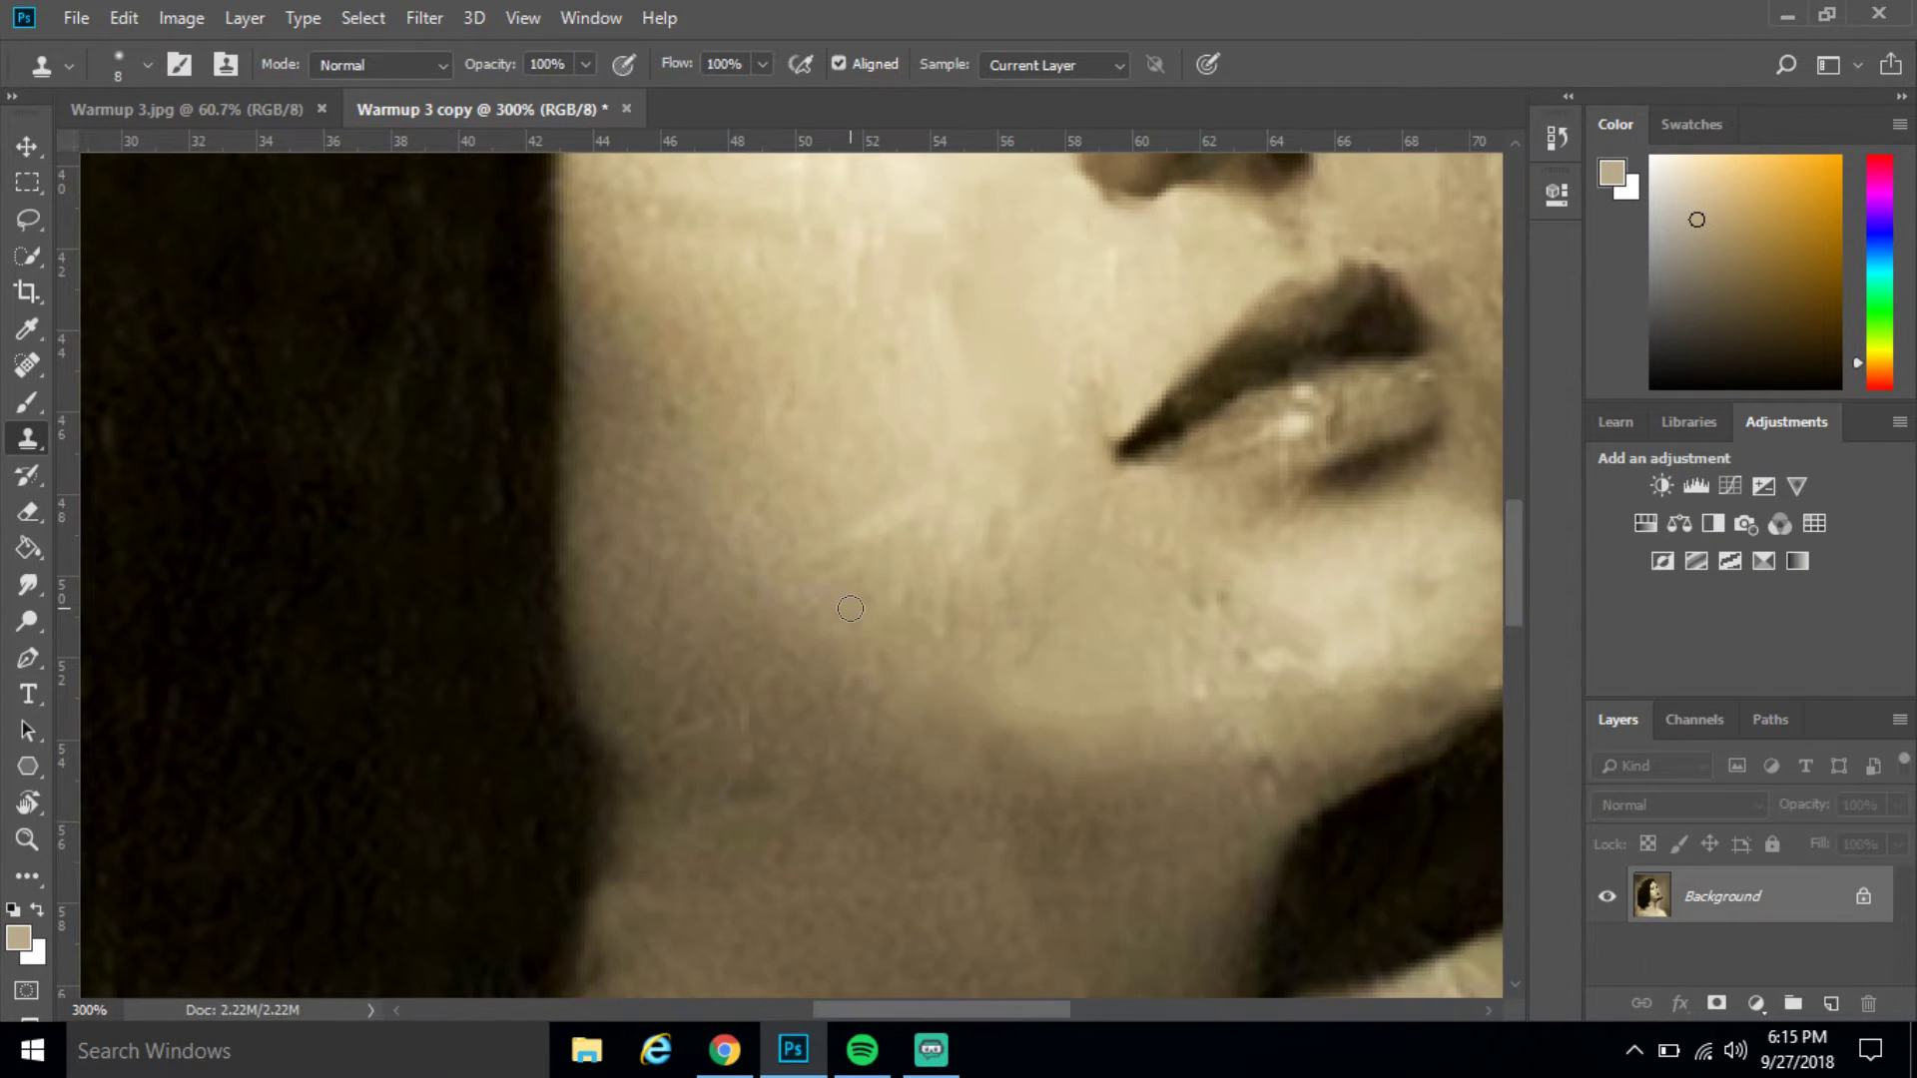
scroll(849, 608, "up", 6)
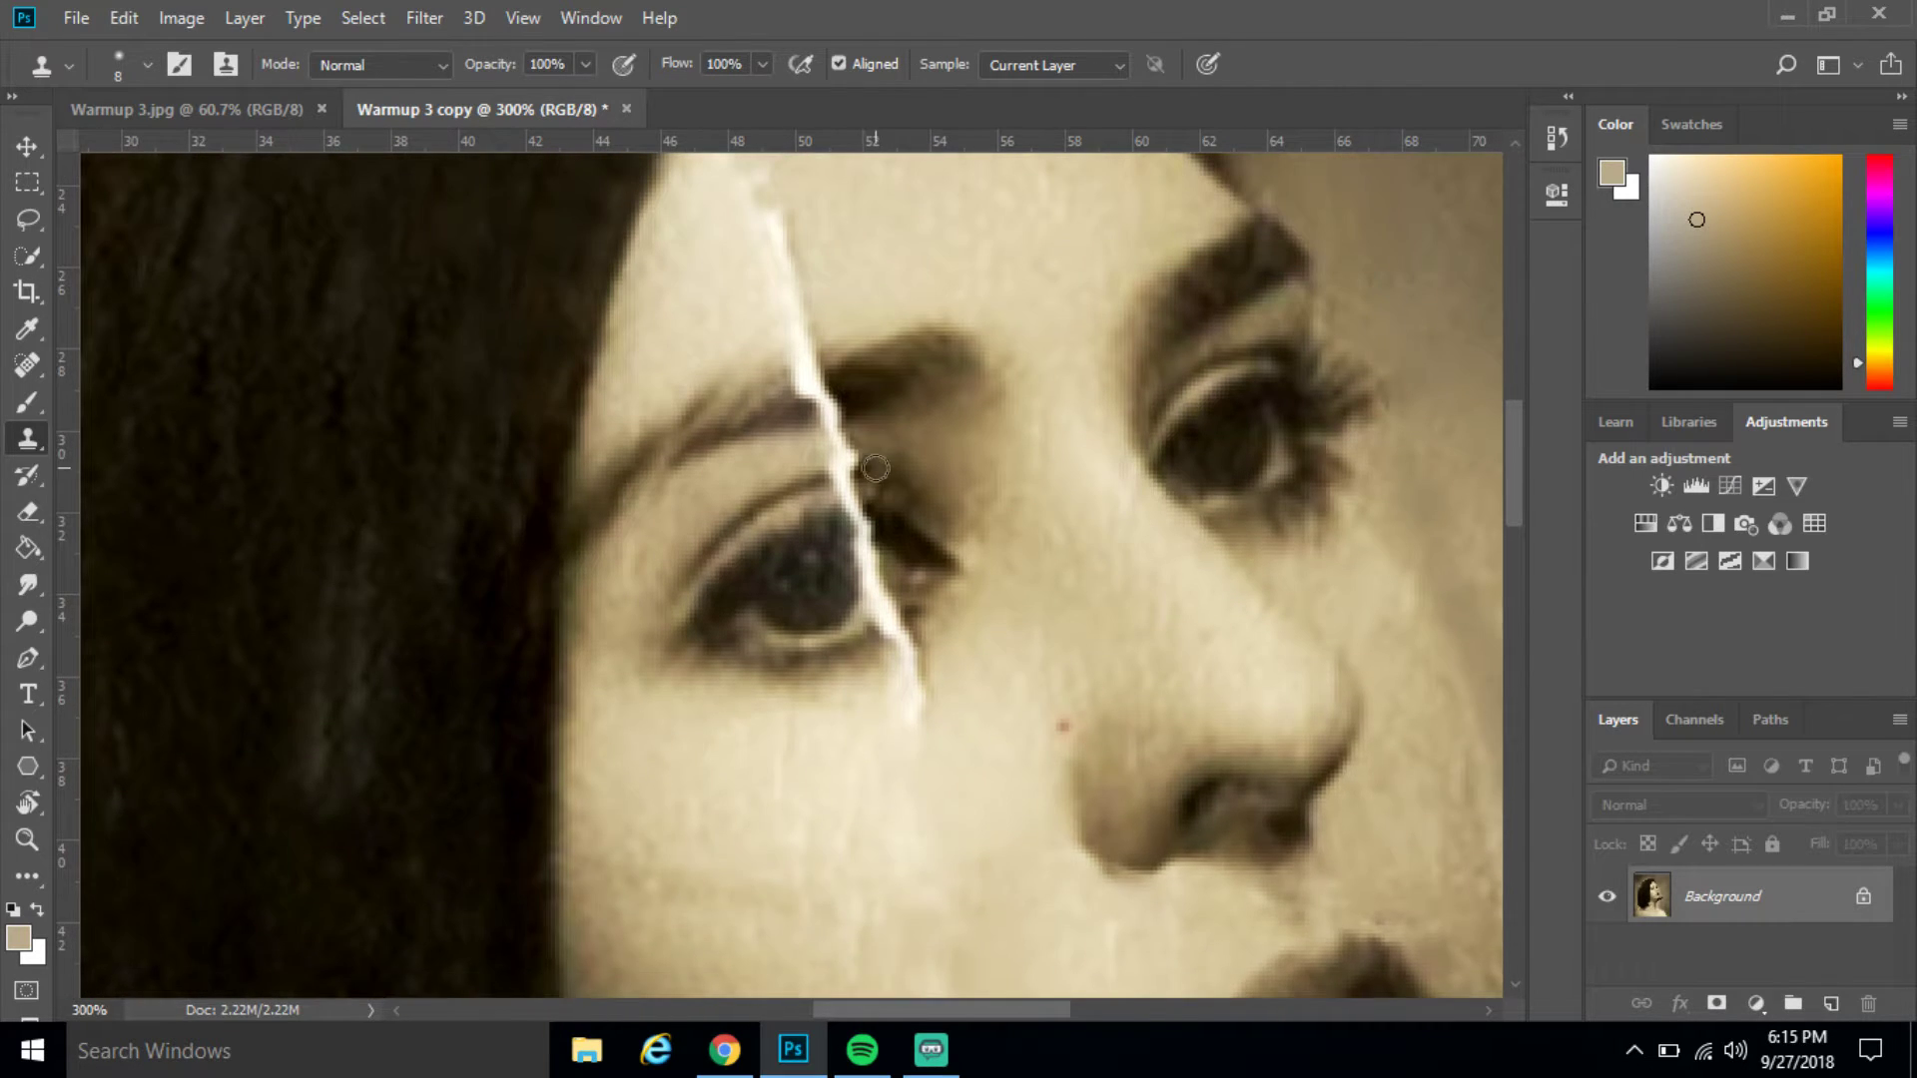
scroll(876, 468, "up", 2)
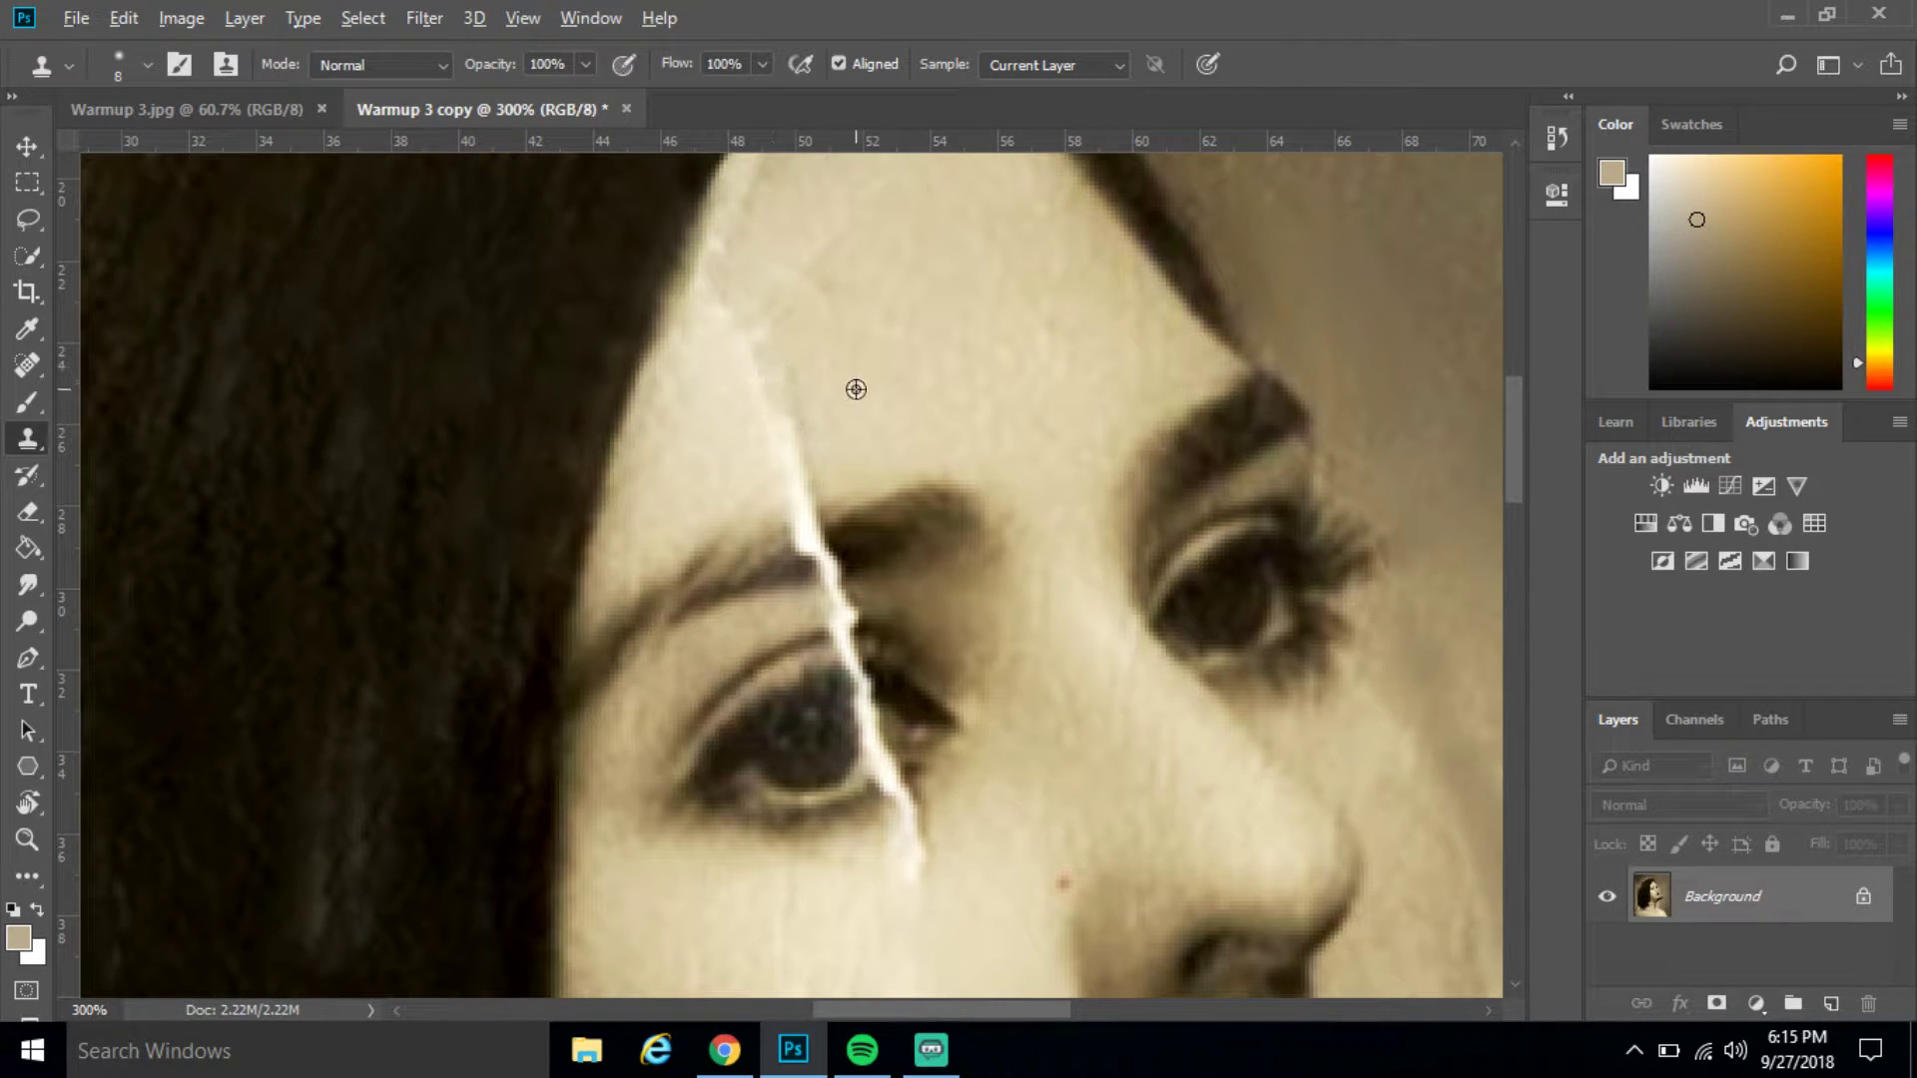
left_click(856, 390, "alt")
left_click_drag(776, 415, 791, 458)
left_click(825, 433, "alt")
left_click(826, 440, "alt")
left_click(778, 287, "alt")
left_click_drag(751, 331, 759, 373)
left_click(828, 430, "alt")
left_click_drag(797, 446, 783, 423)
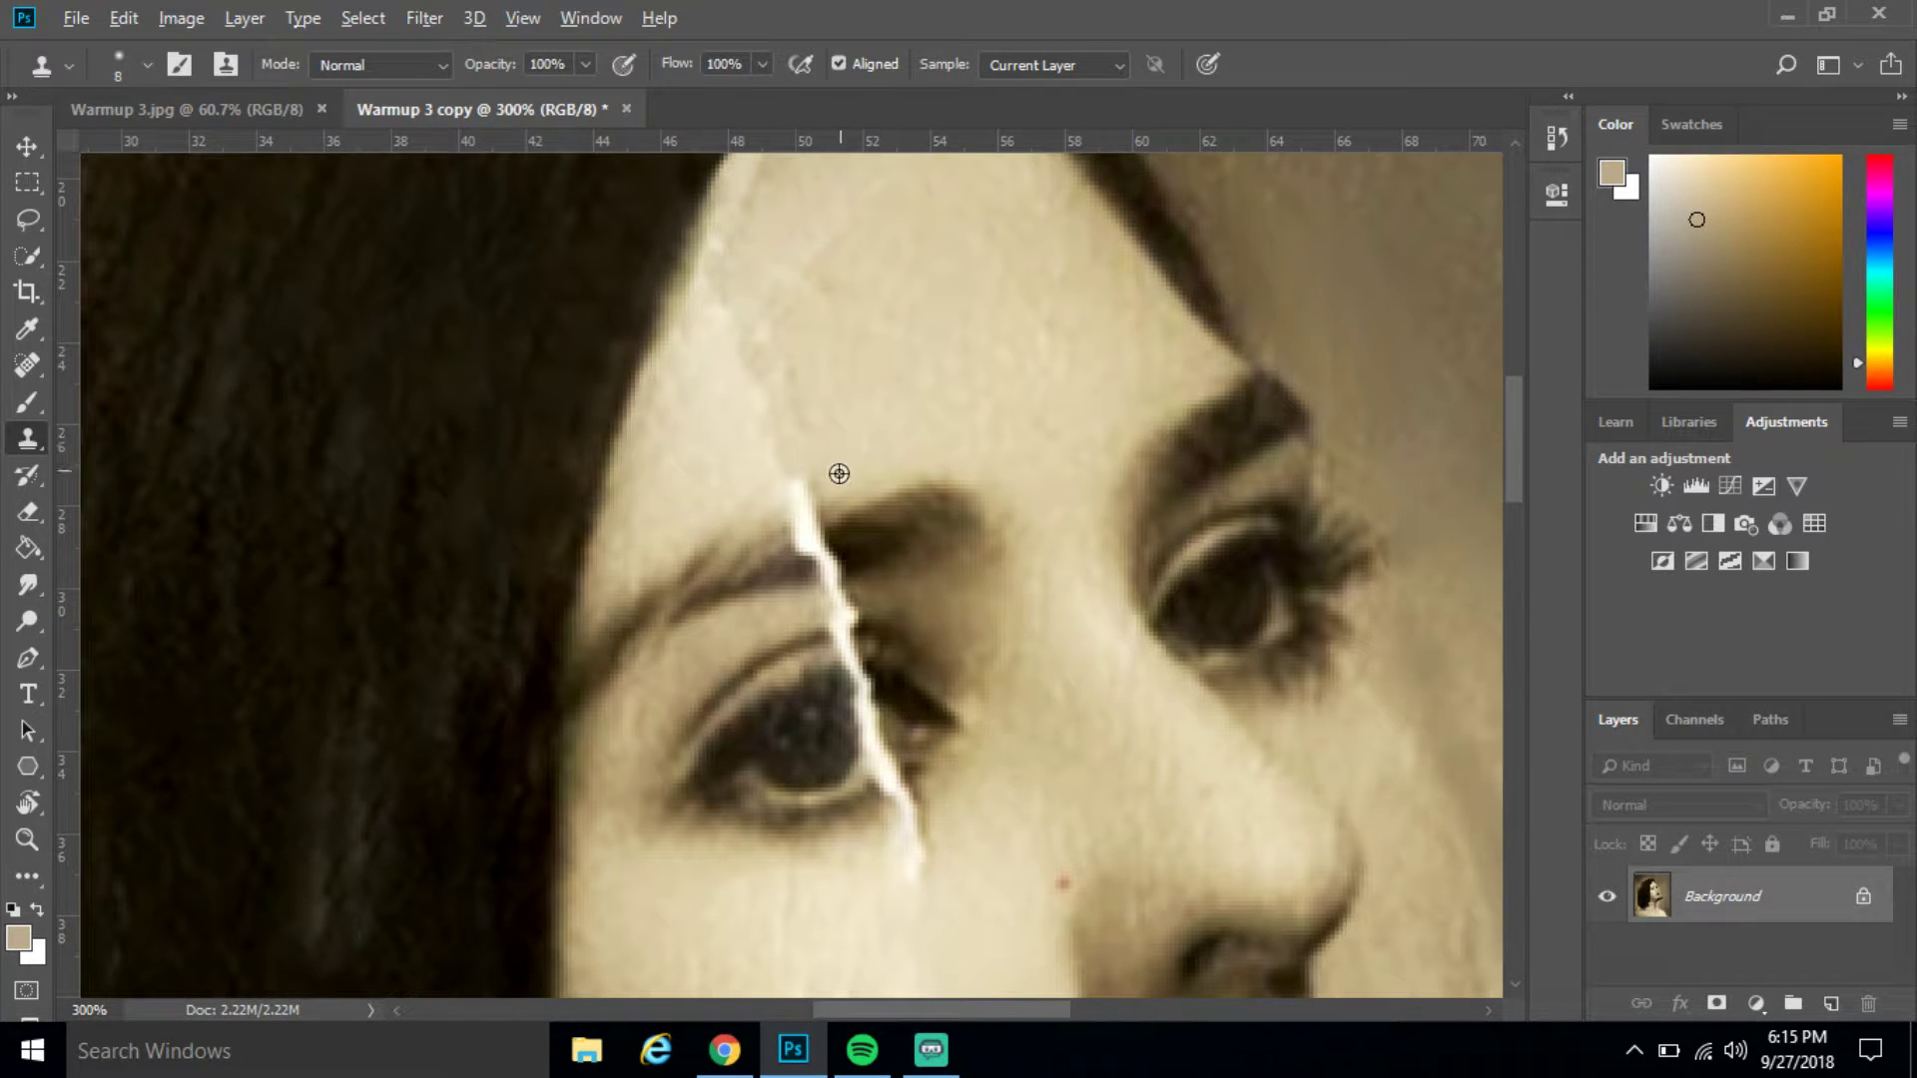
Cover the crack just above the eyebrow and rebuild the broken eyebrow by cloning from its intact dark hairs
left_click(839, 474, "alt")
left_click_drag(803, 489, 787, 497)
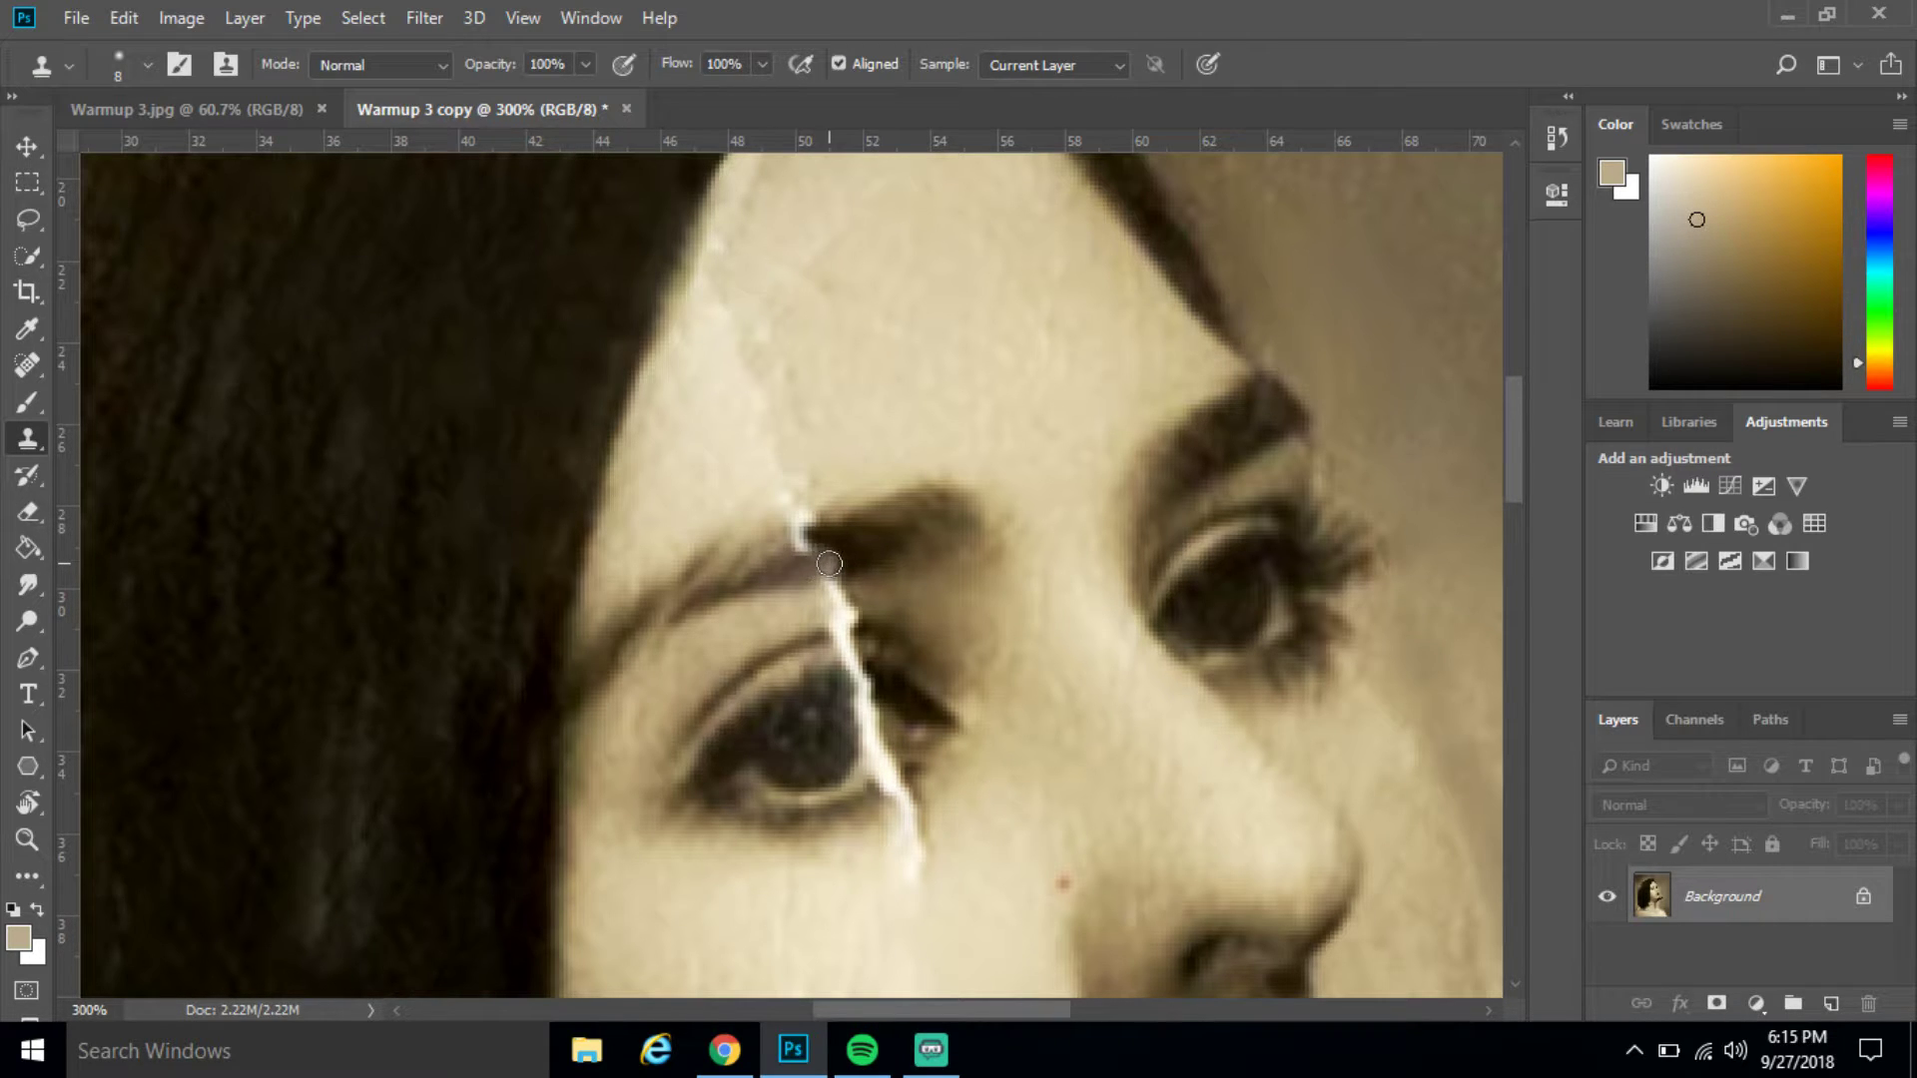
mouse_move(829, 564)
left_mouse_down()
mouse_move(777, 568)
mouse_move(815, 539)
mouse_move(789, 552)
mouse_move(809, 564)
left_mouse_up()
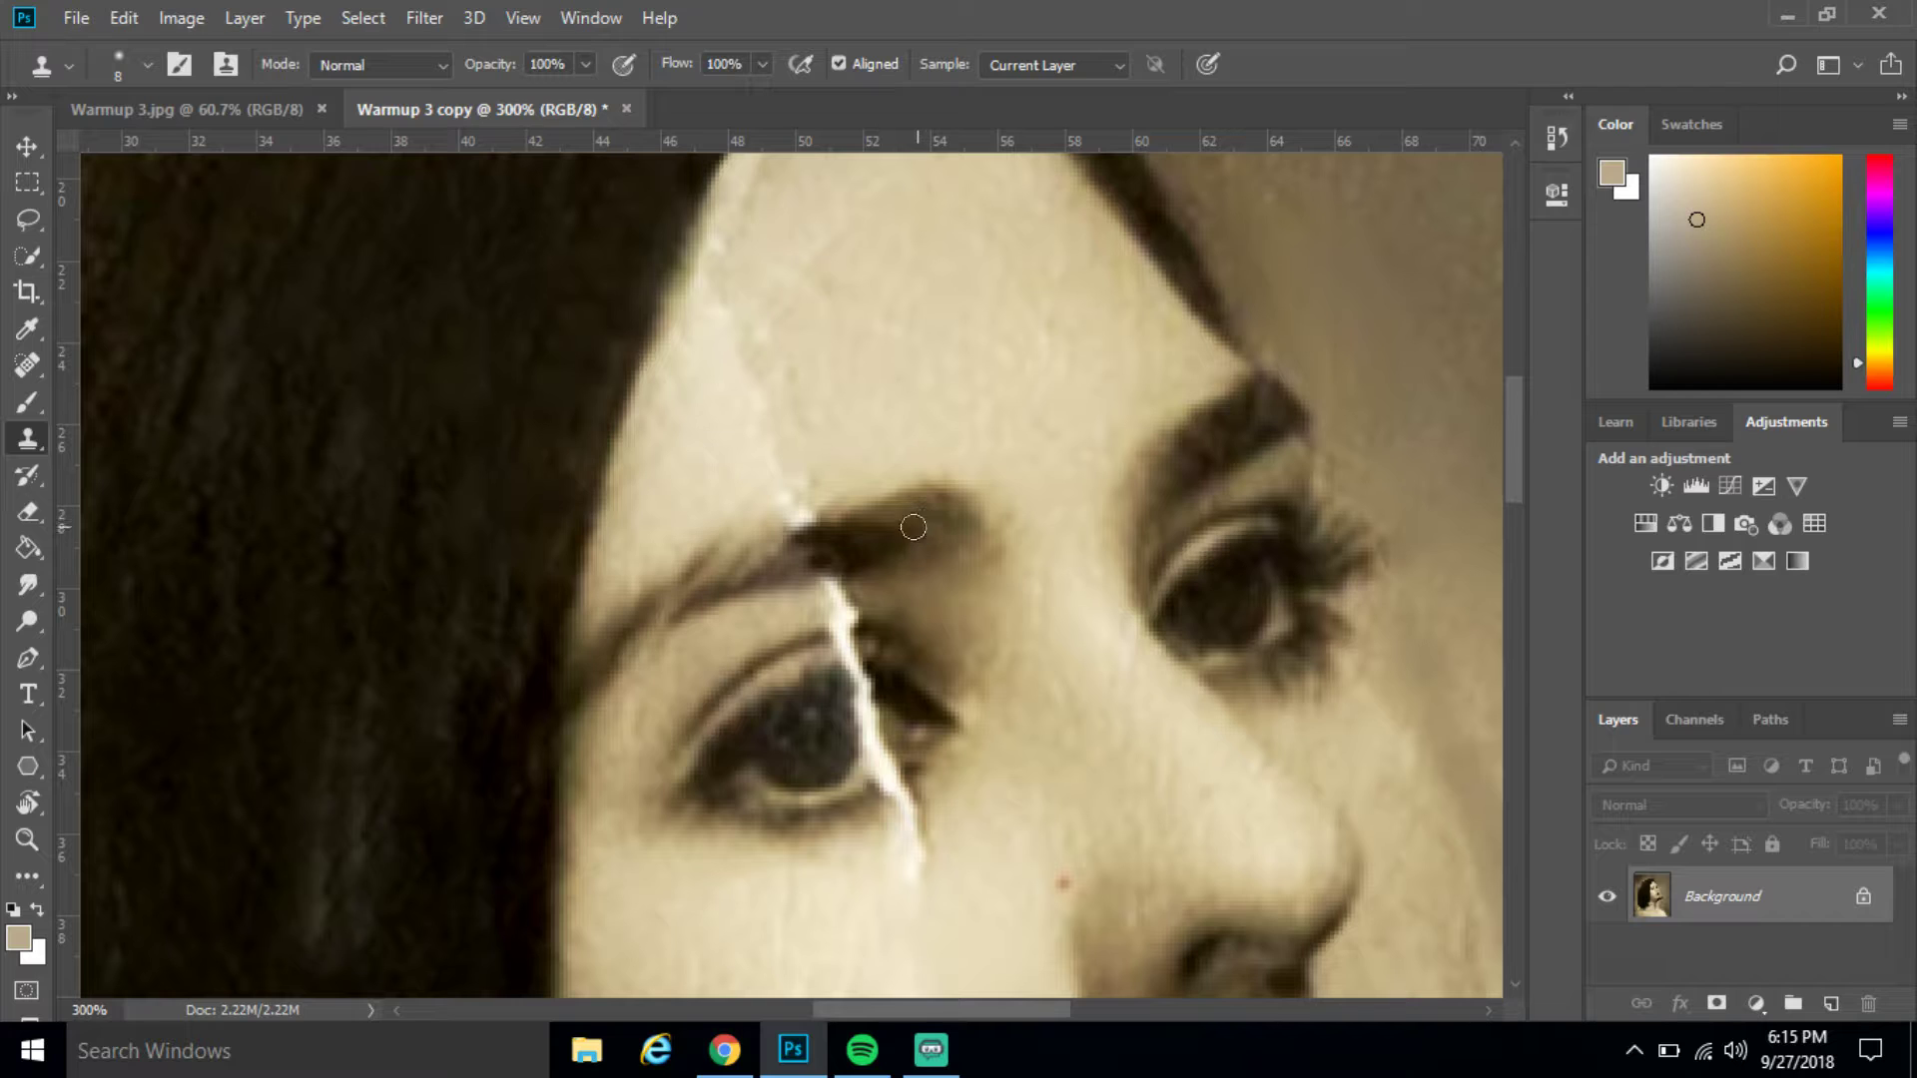
left_click(914, 527, "alt")
mouse_move(878, 529)
left_mouse_down()
mouse_move(859, 535)
mouse_move(877, 554)
mouse_move(831, 565)
mouse_move(813, 539)
mouse_move(794, 554)
mouse_move(843, 548)
mouse_move(786, 565)
mouse_move(848, 539)
mouse_move(775, 574)
mouse_move(839, 499)
mouse_move(813, 506)
mouse_move(831, 486)
mouse_move(775, 513)
left_mouse_up()
left_click(895, 548, "alt")
left_click(915, 523, "alt")
left_click(894, 535, "alt")
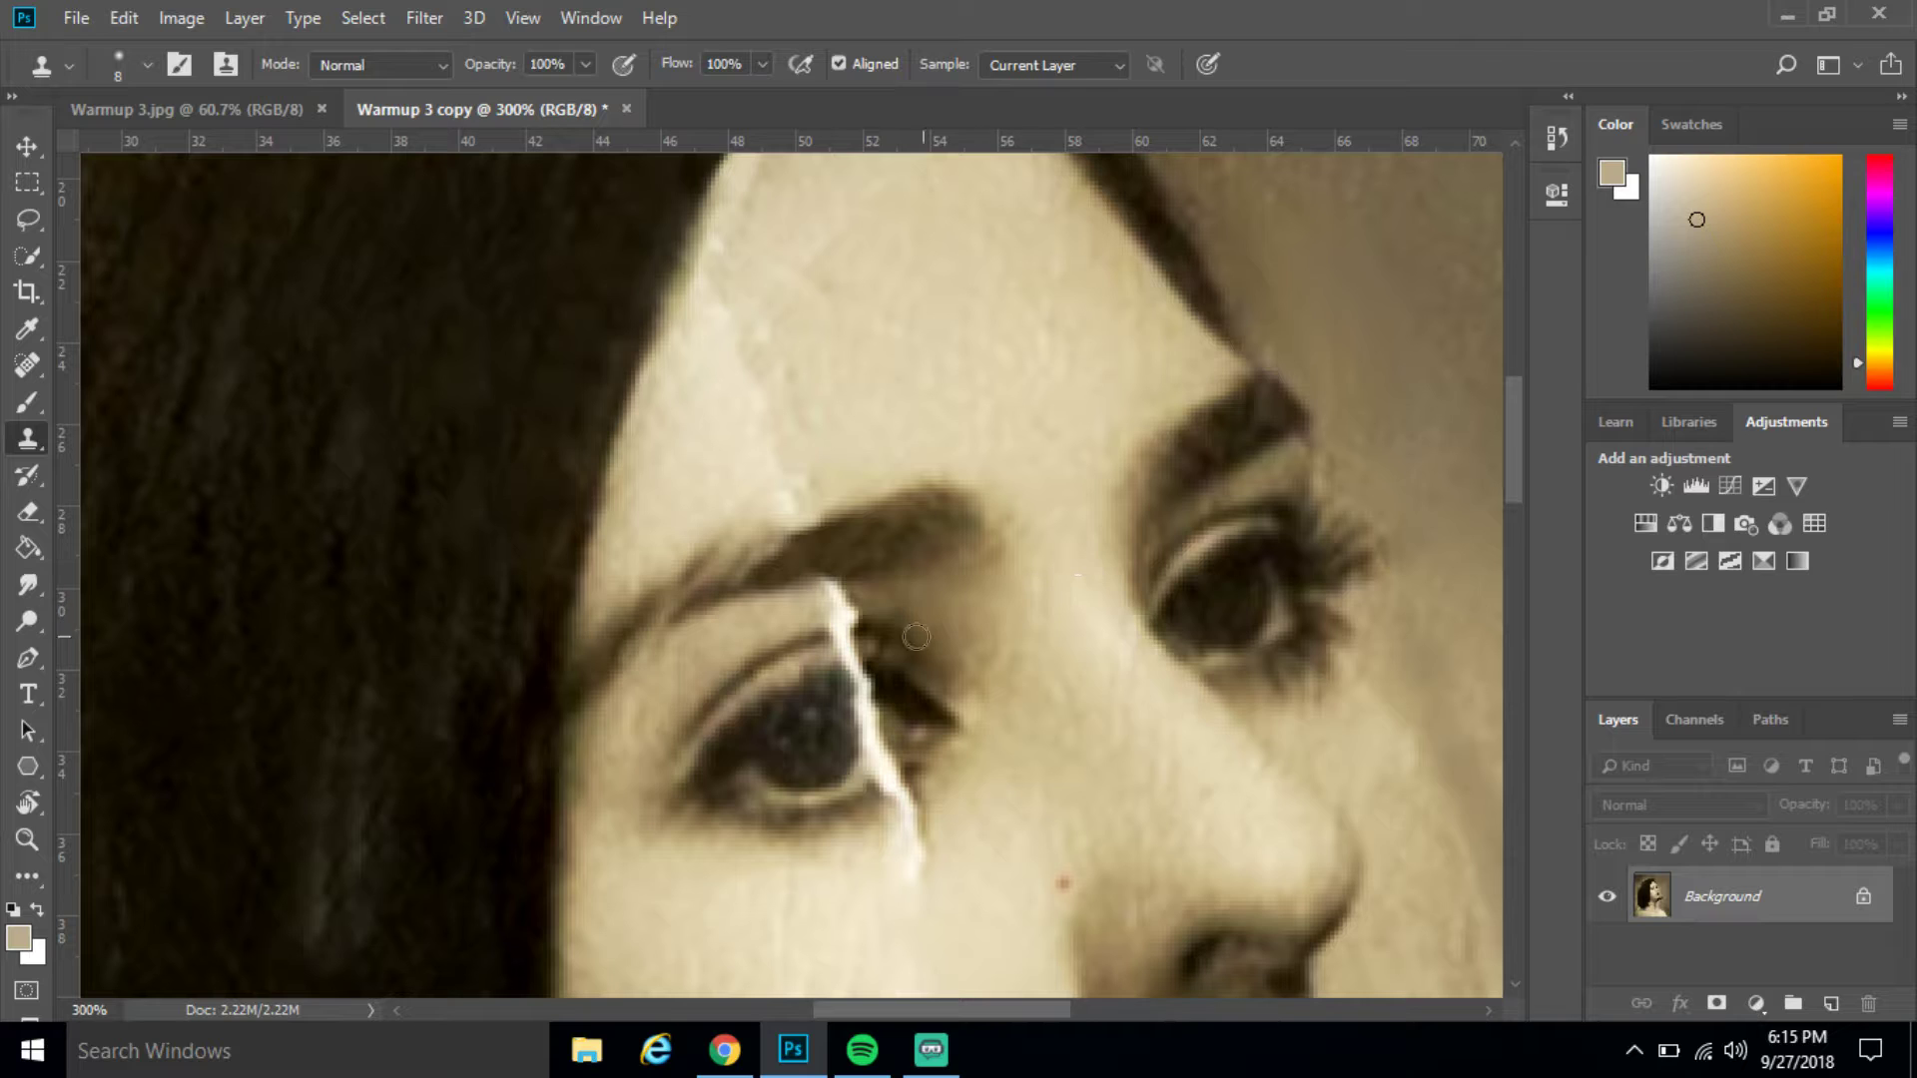
Clone skin over the crack between the eyebrow and upper eyelid, refining the eyelid crease with brush size 3
left_click_drag(869, 603, 821, 596)
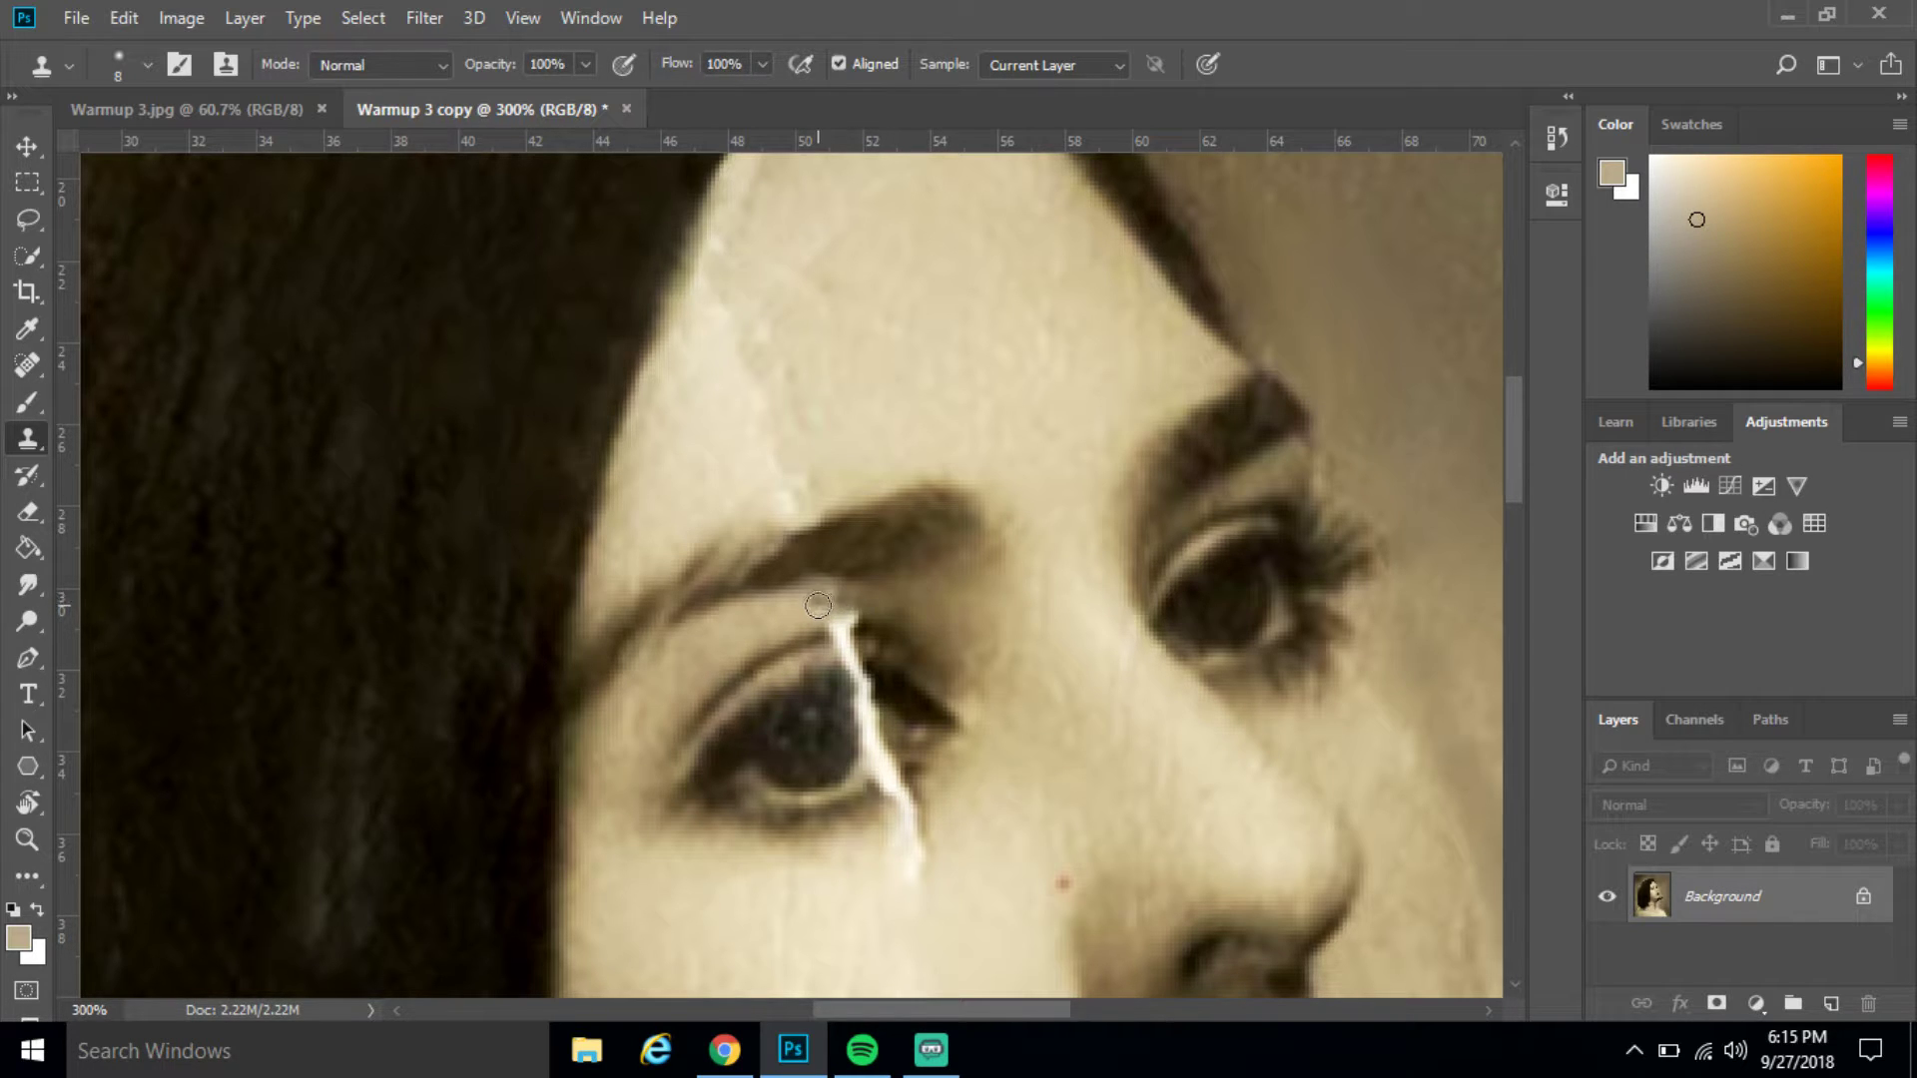
left_click(816, 622, "alt")
left_click_drag(843, 617, 849, 615)
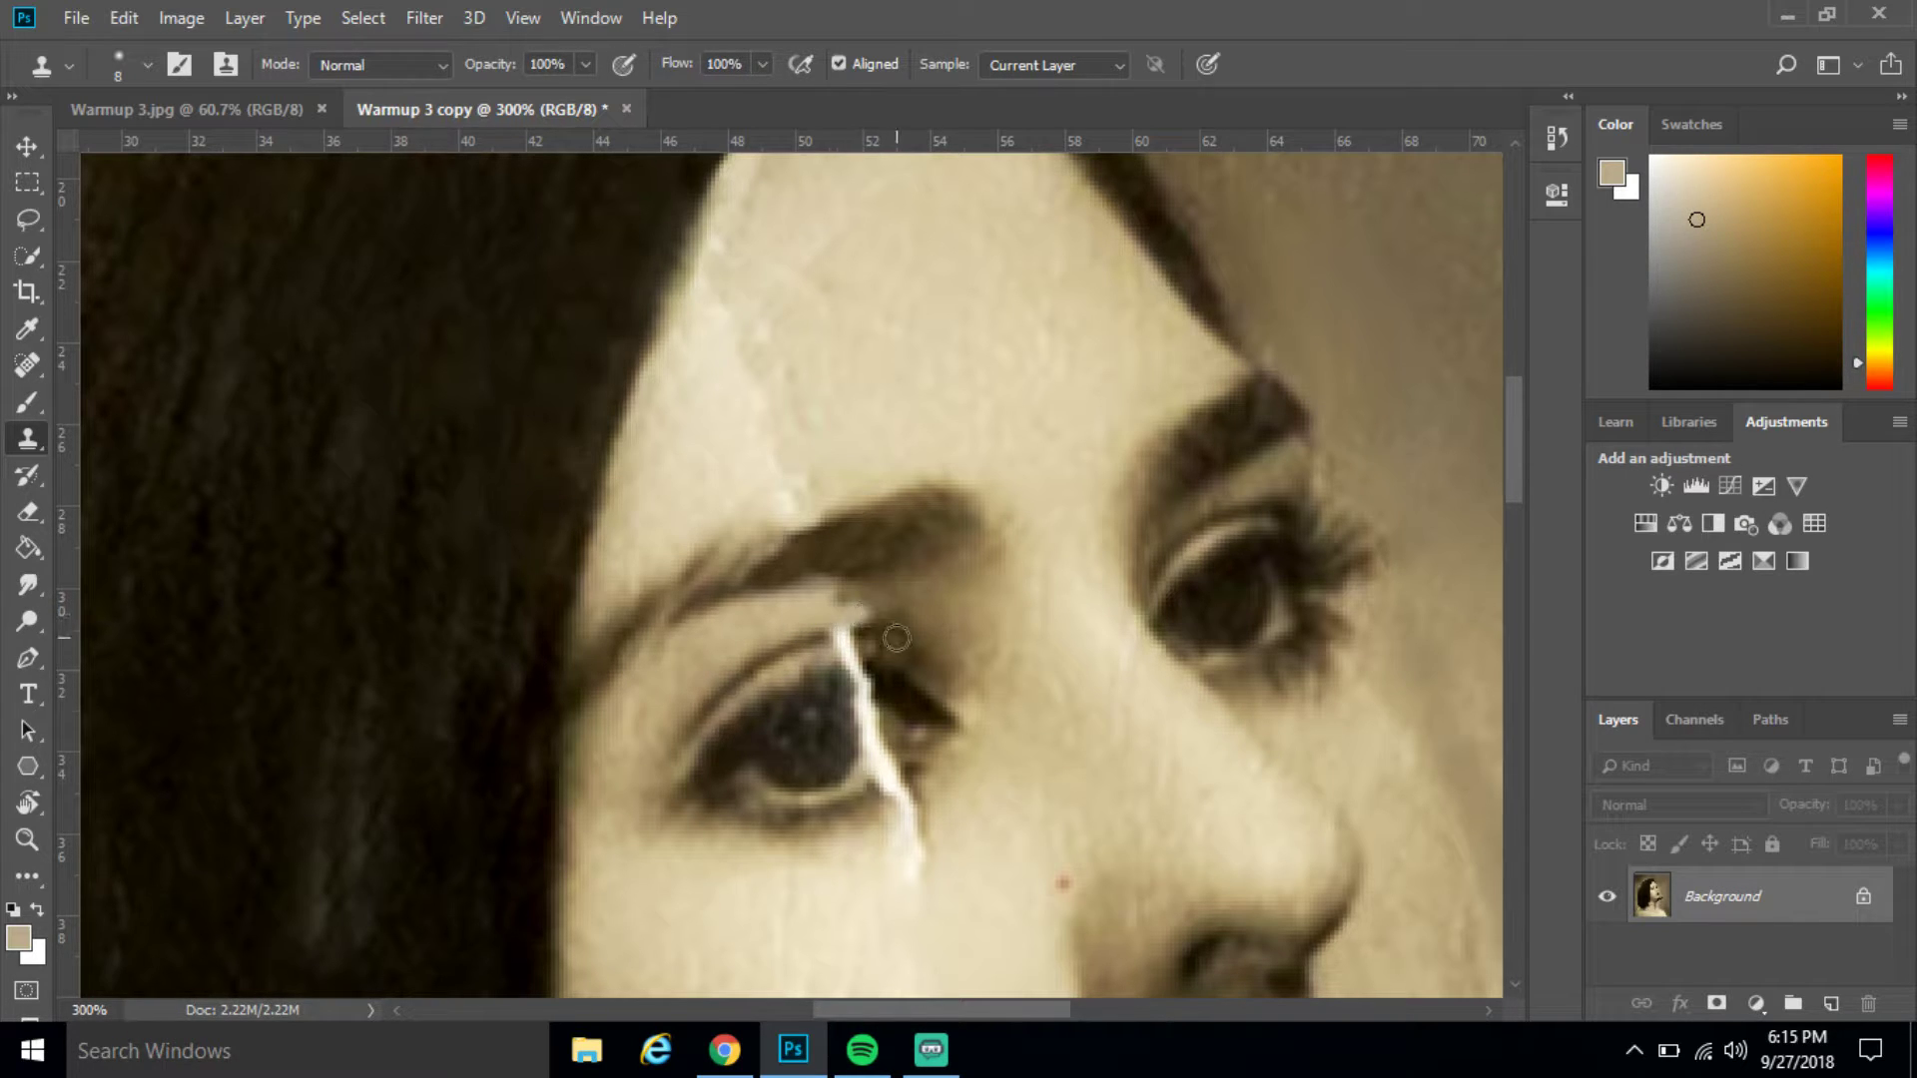
key("ctrl+plus")
key("ctrl+plus")
key("ctrl+plus")
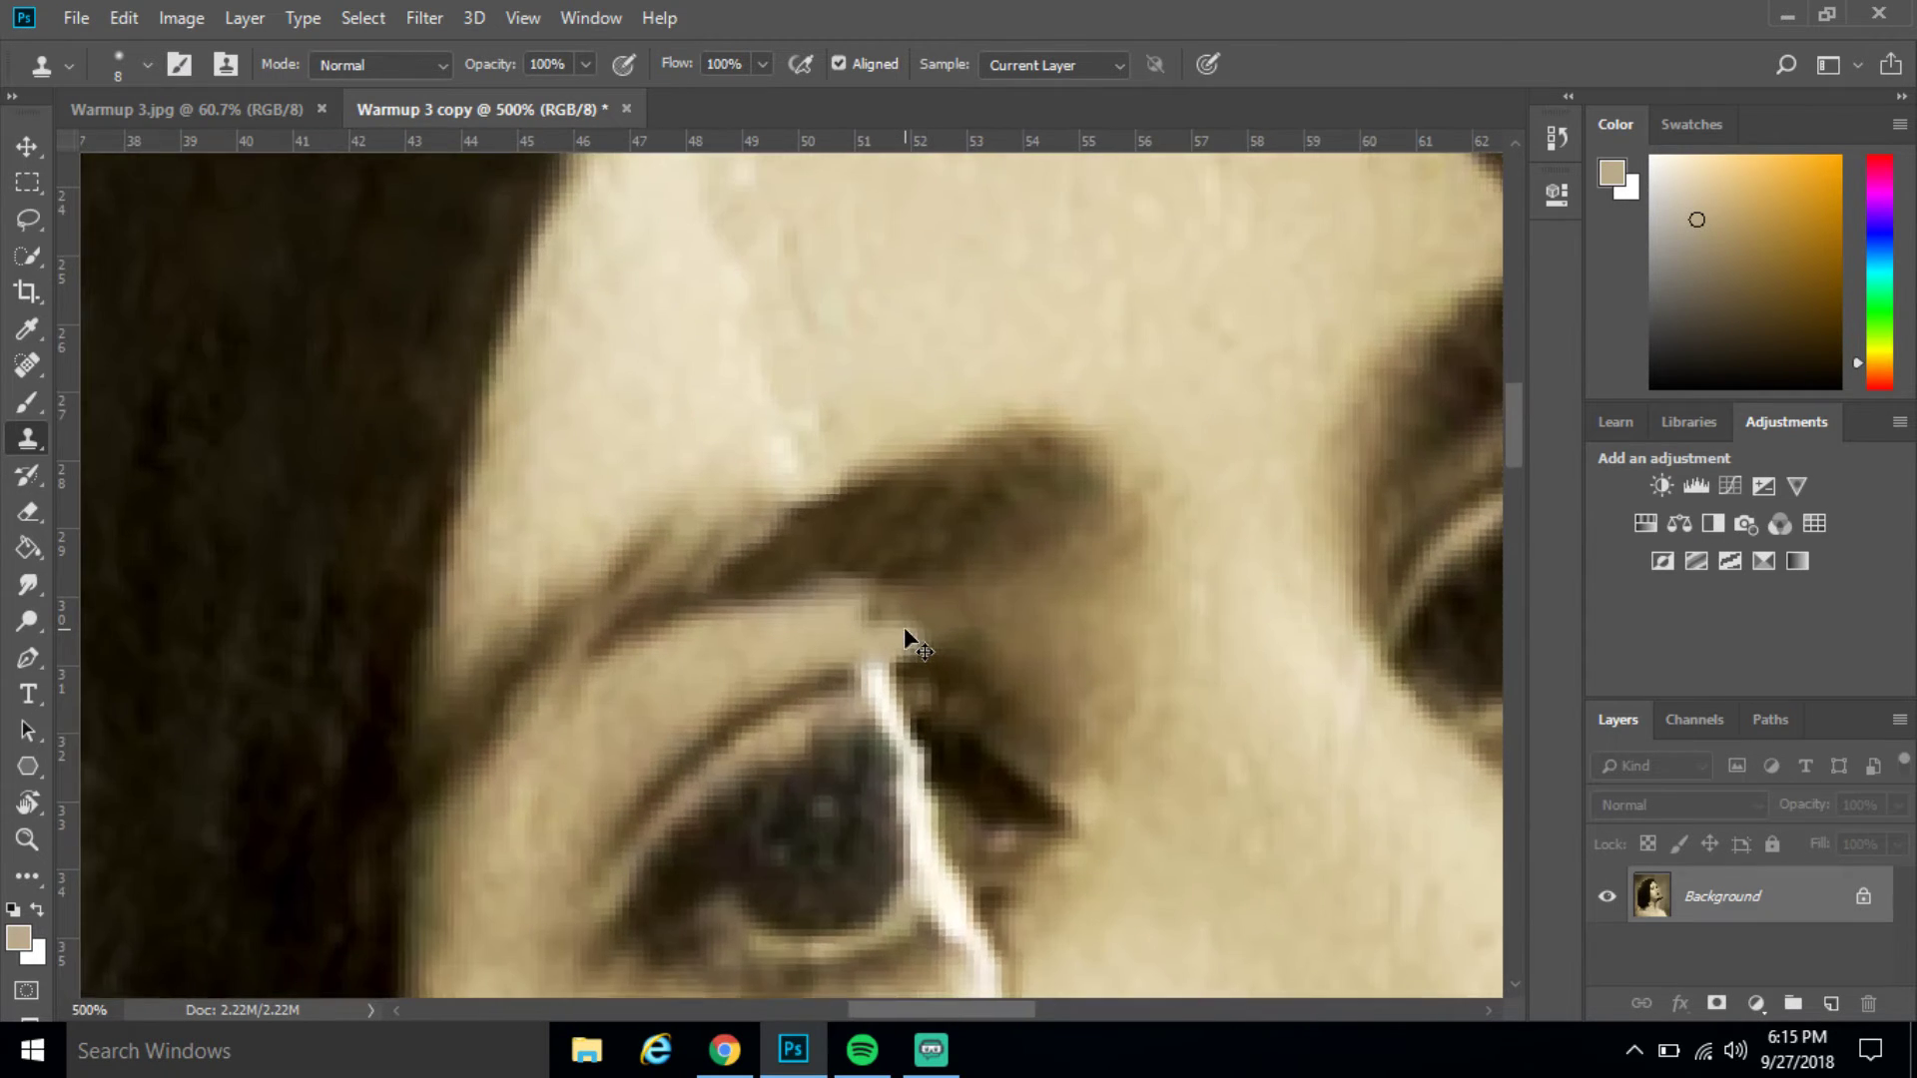
key("ctrl+minus")
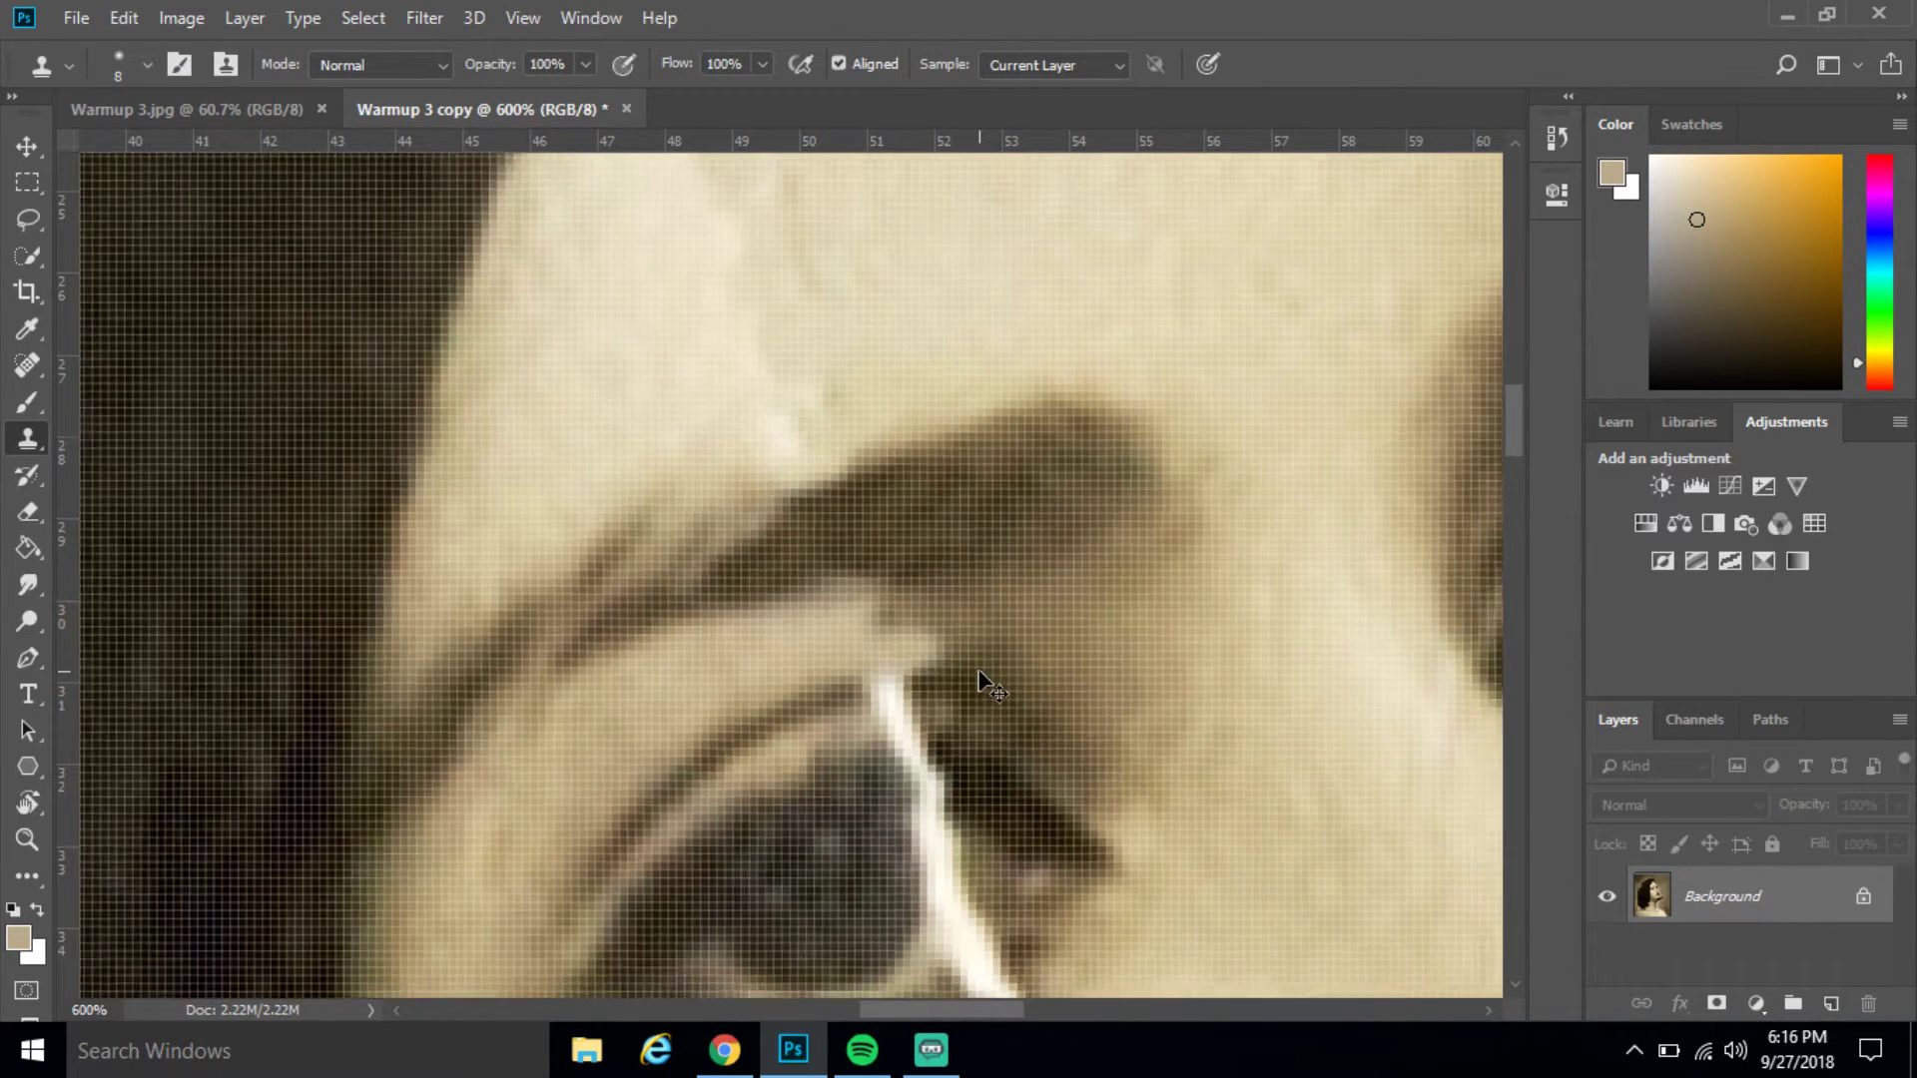
key("ctrl+minus")
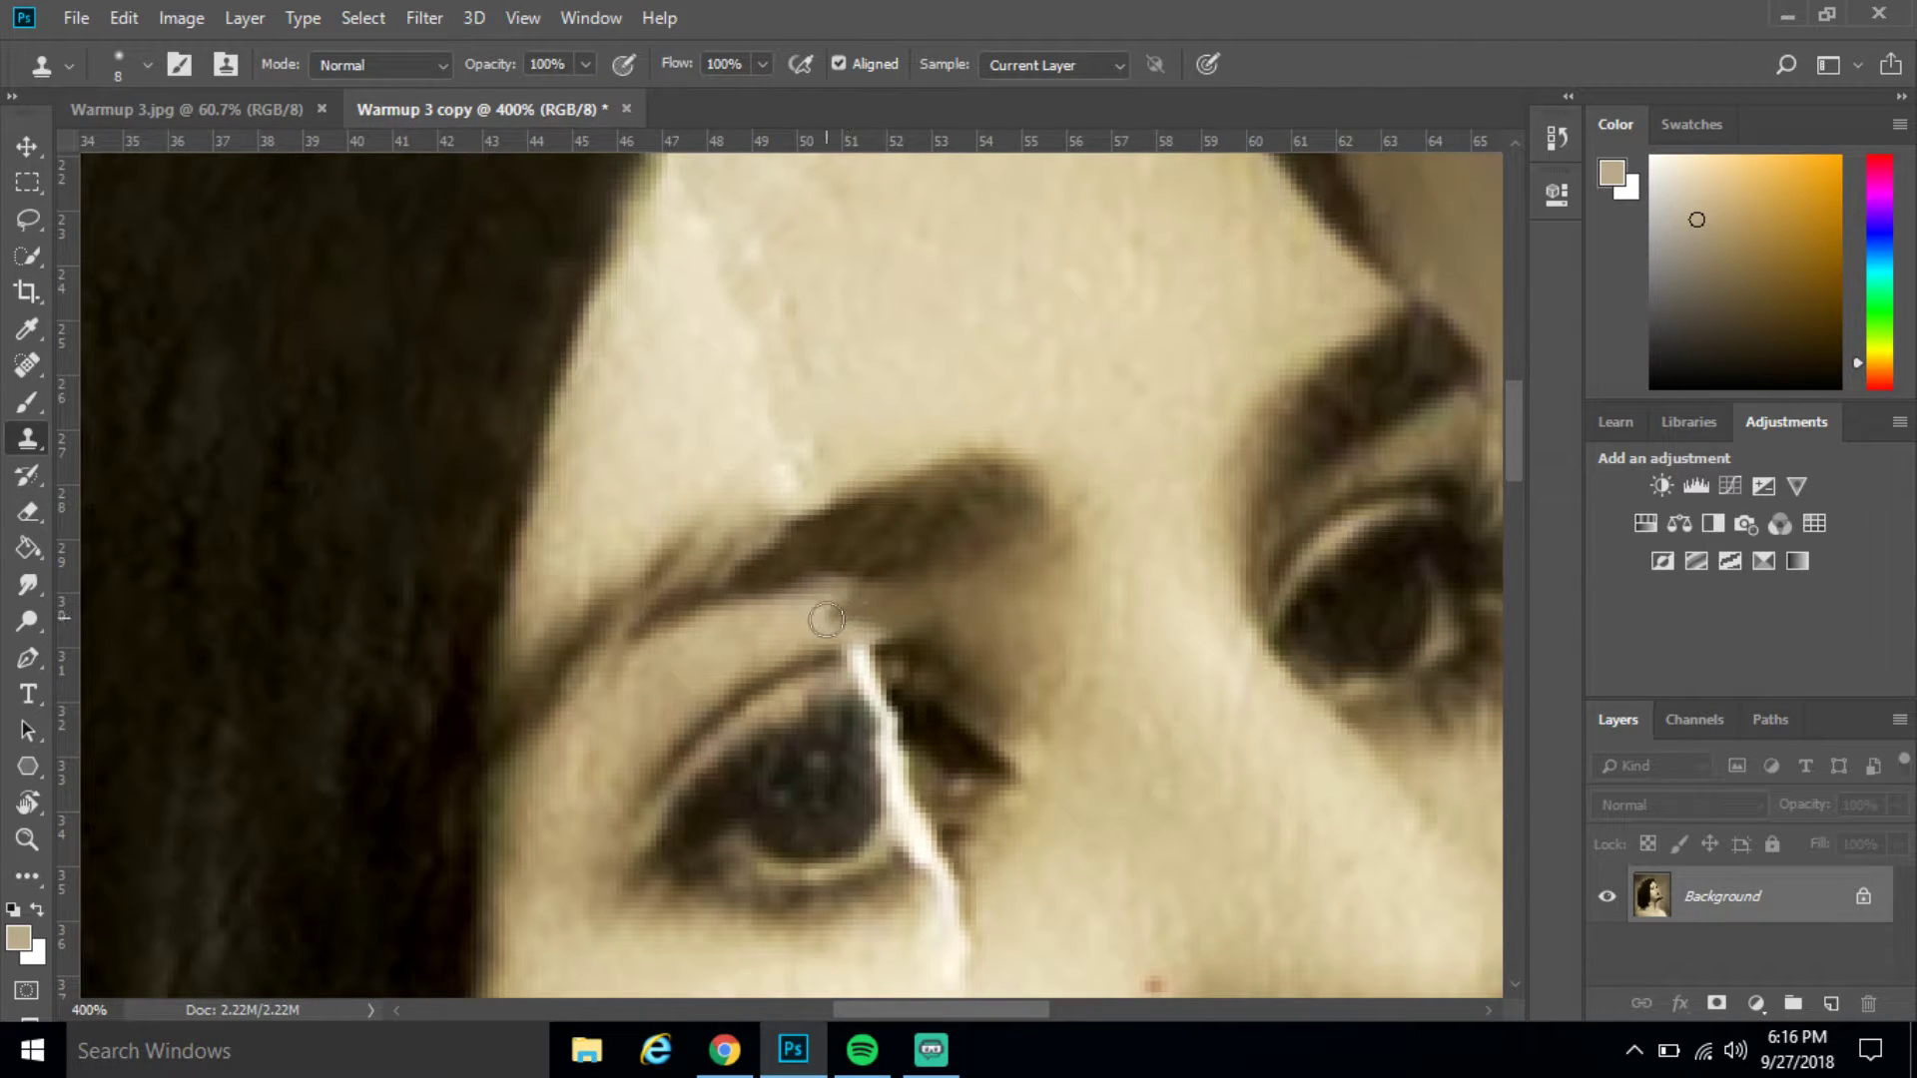
left_click(859, 599, "alt")
left_click(846, 597)
left_click(823, 631, "alt")
left_click_drag(853, 632, 893, 653)
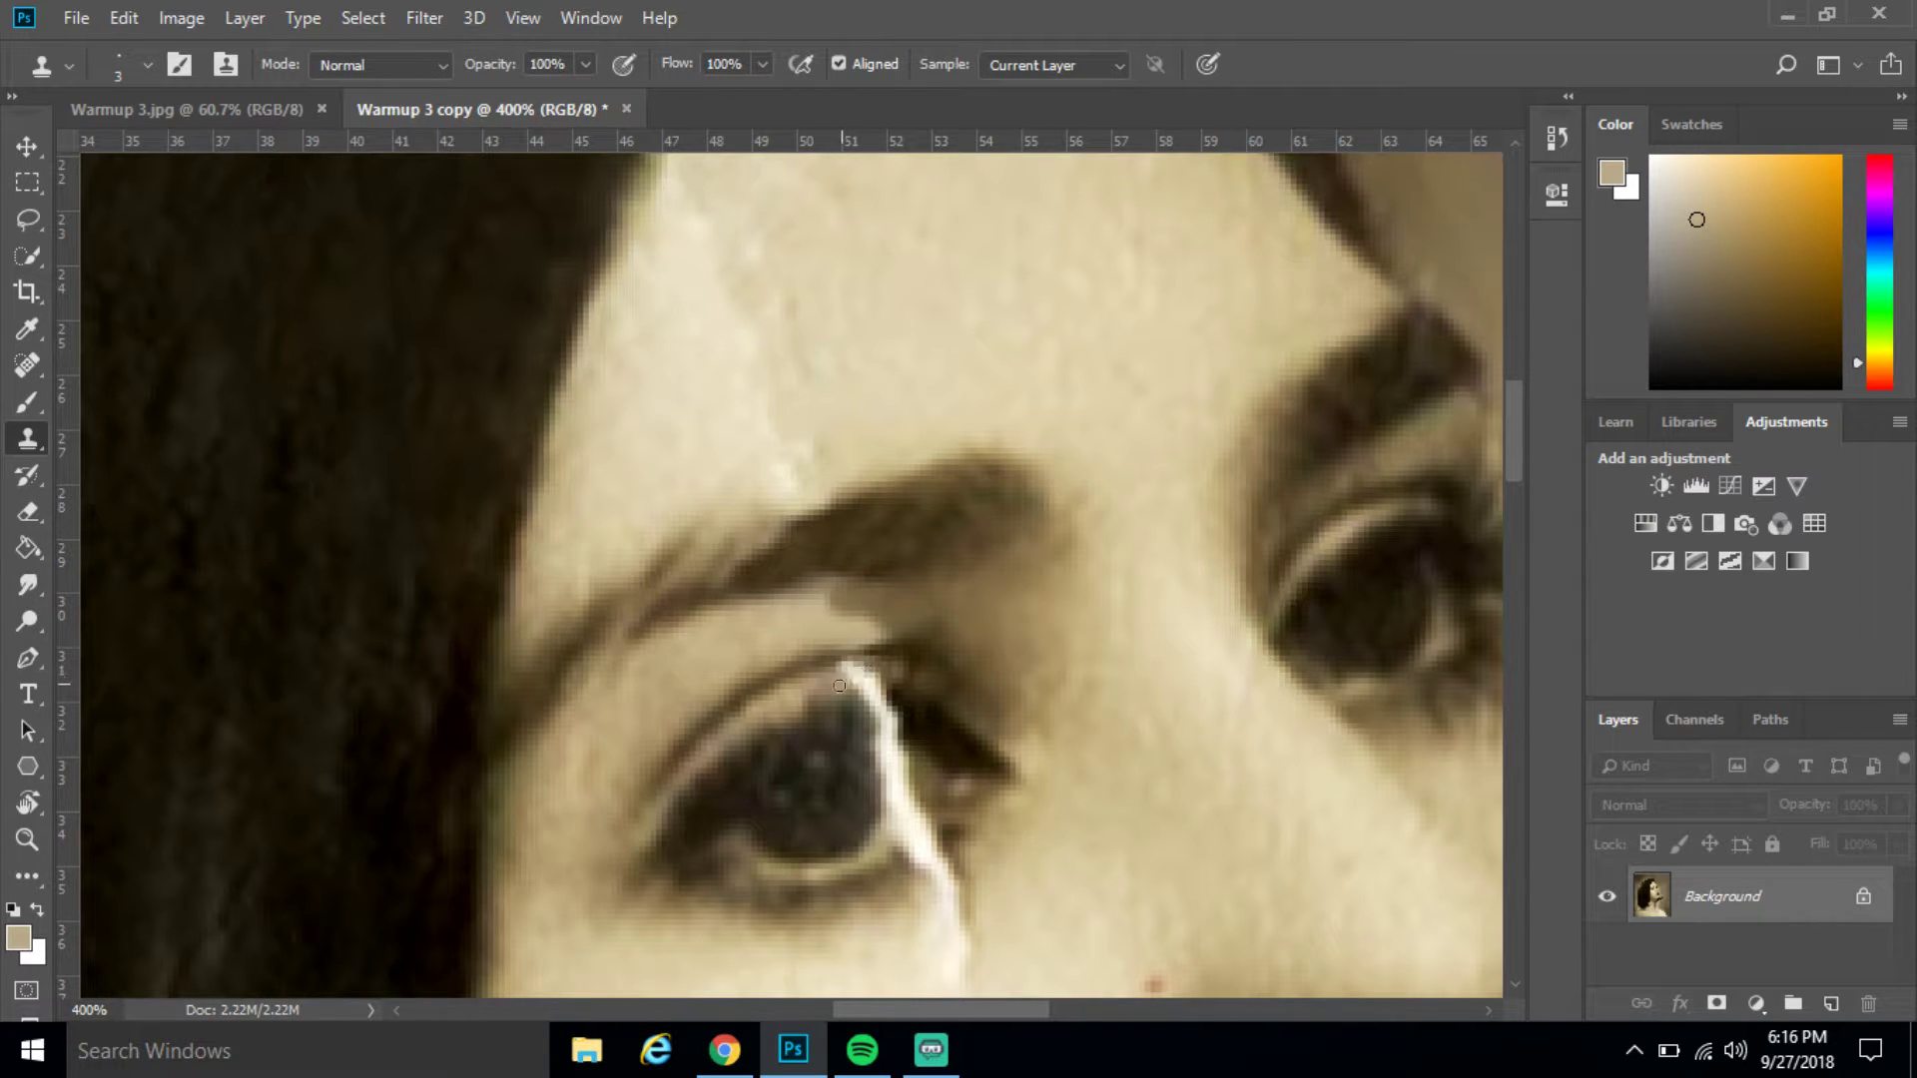
Clone over the crack across the upper eyelid and along the edge of the iris
left_click_drag(840, 686, 849, 682)
left_click(892, 680, "alt")
left_click_drag(840, 681, 872, 678)
left_click(850, 723, "alt")
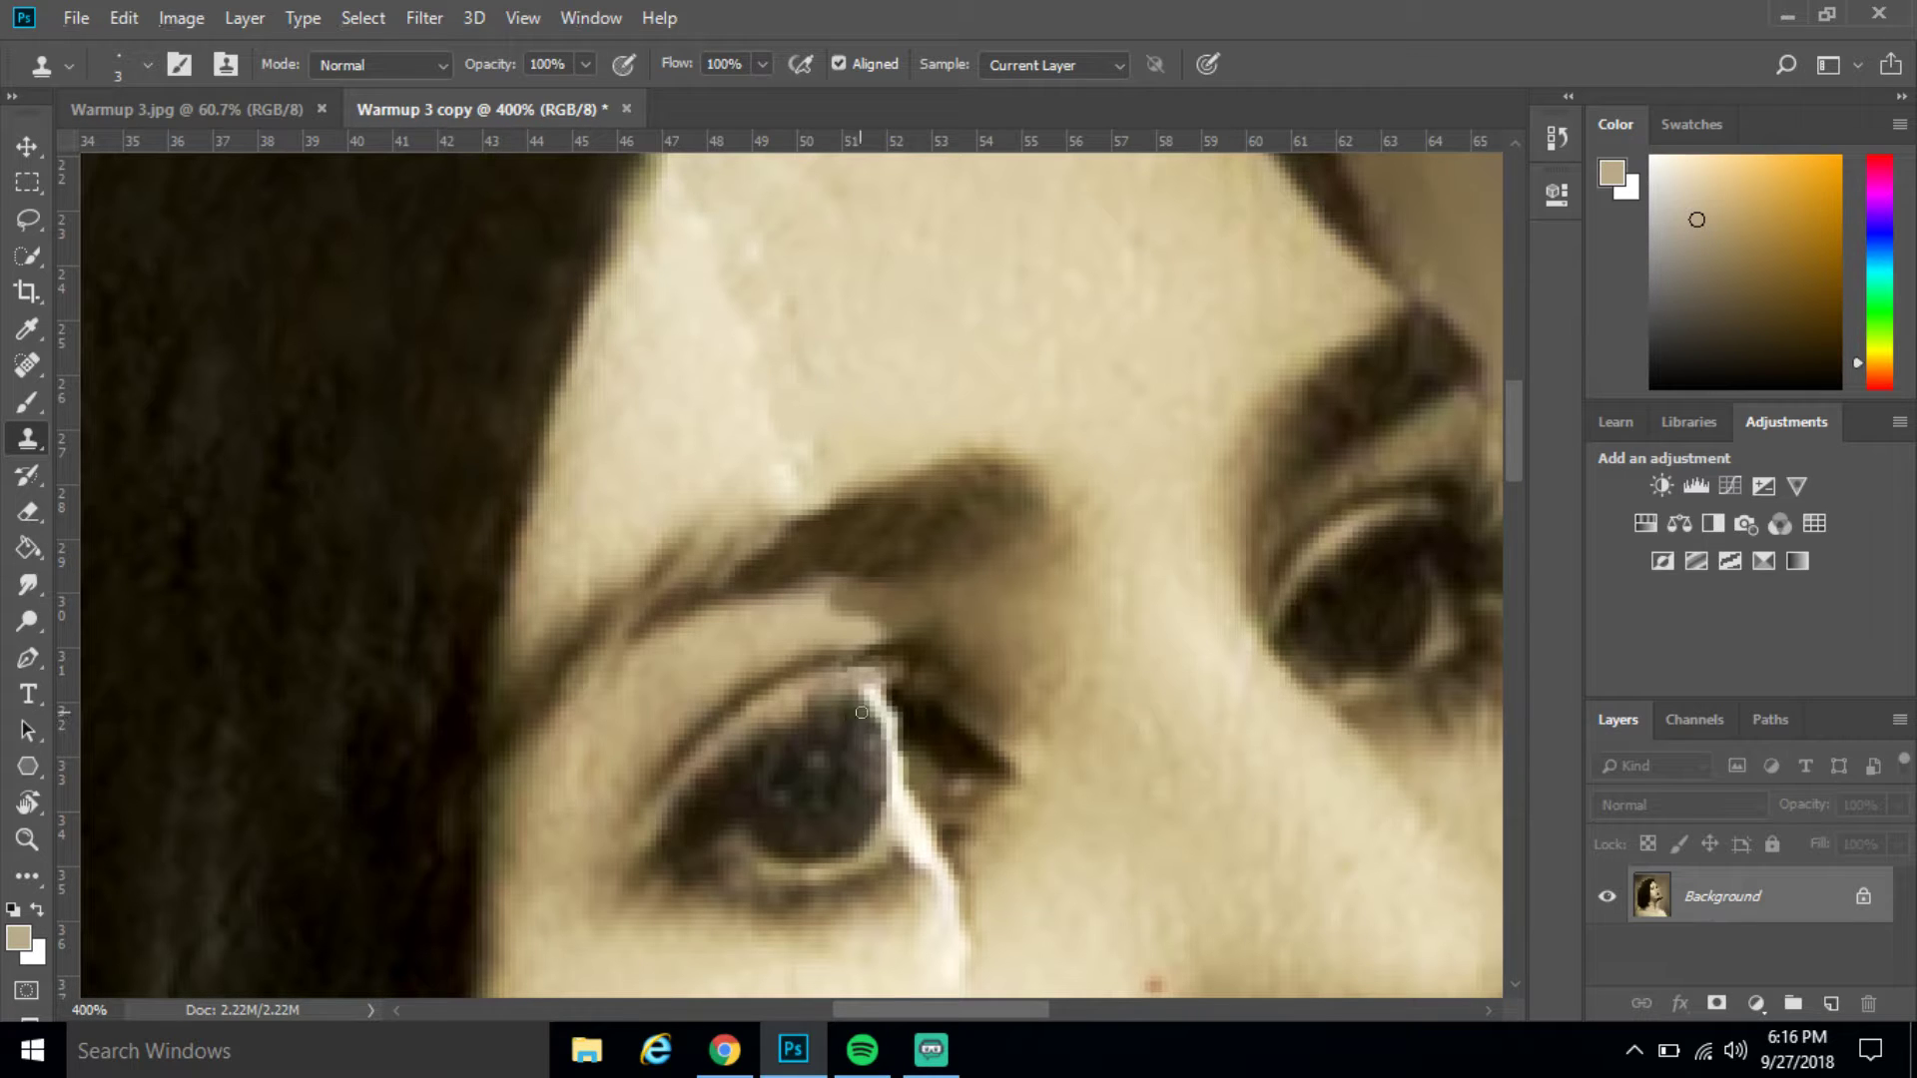
mouse_move(870, 713)
left_mouse_down()
mouse_move(890, 735)
mouse_move(902, 719)
mouse_move(864, 690)
mouse_move(913, 715)
mouse_move(917, 769)
mouse_move(879, 809)
mouse_move(894, 787)
mouse_move(881, 840)
mouse_move(891, 762)
left_mouse_up()
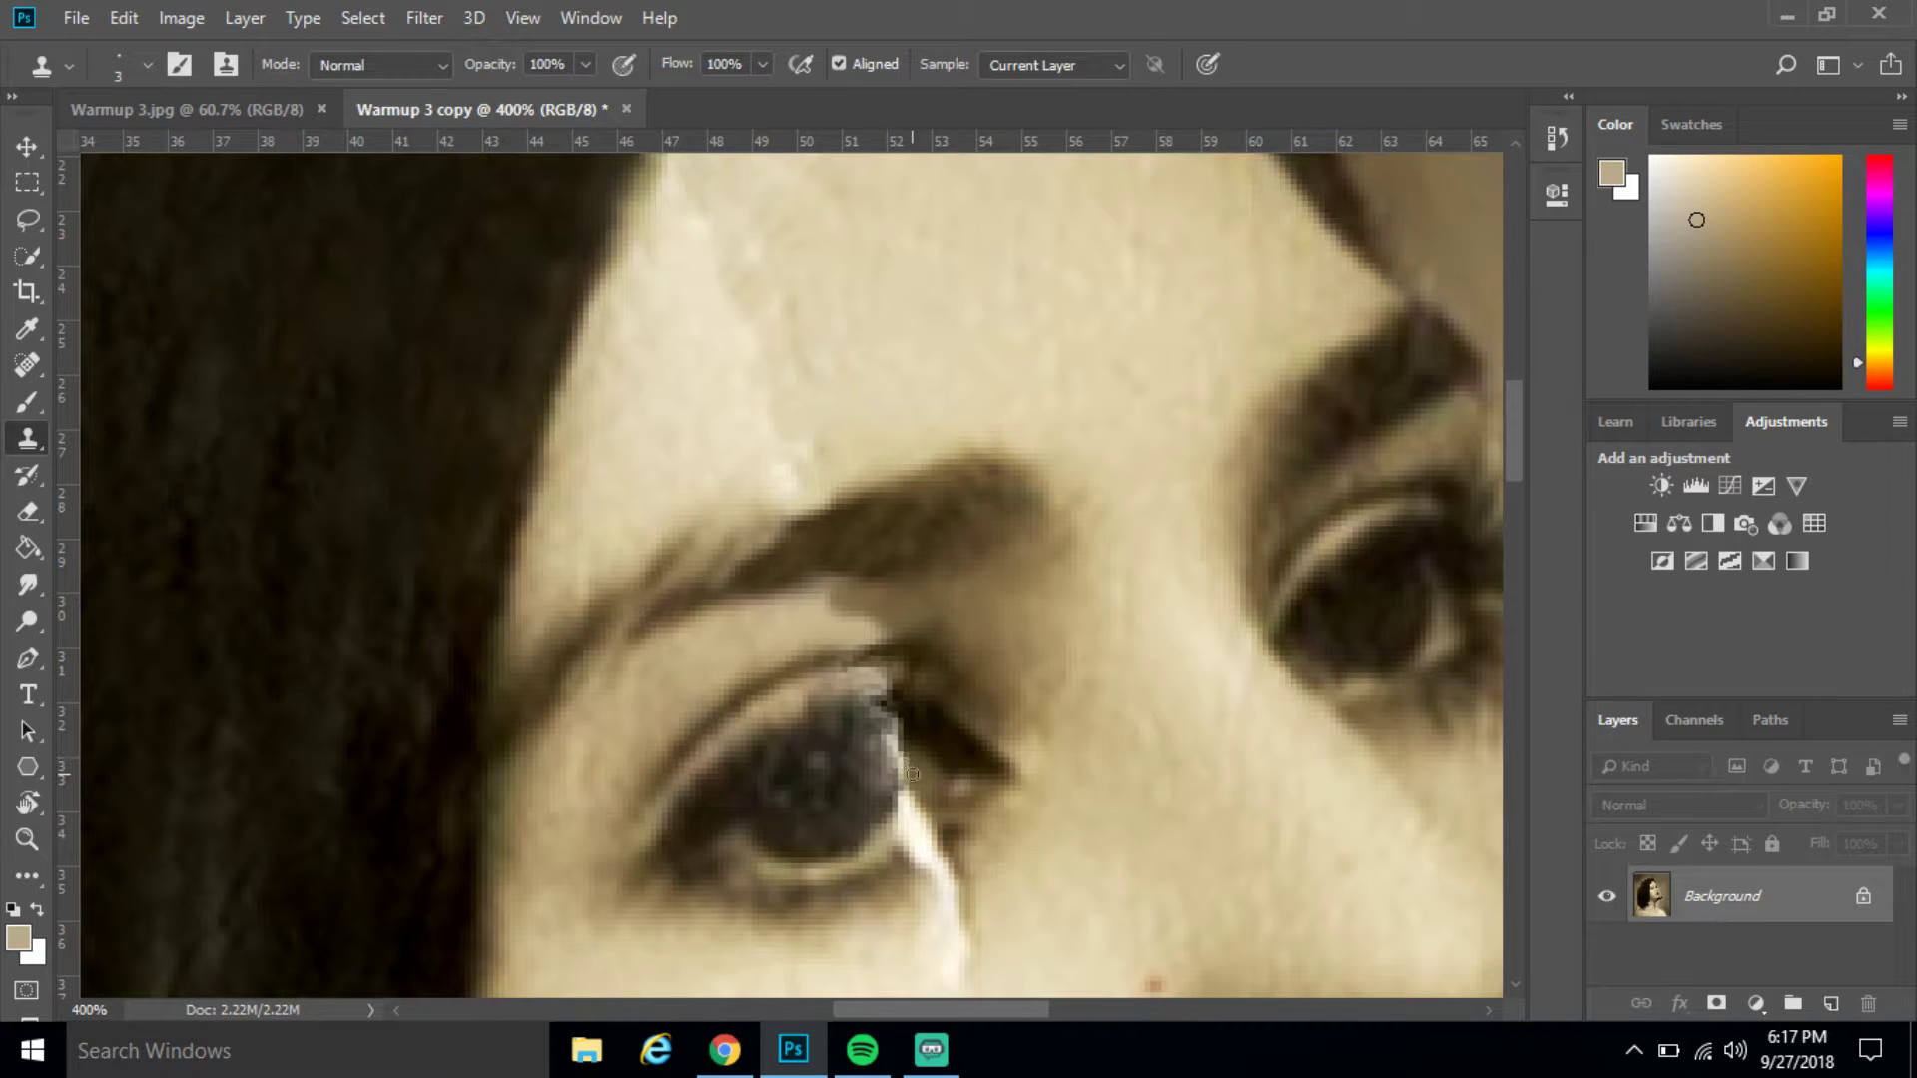
Rebuild the inner corner of the cracked eye by cloning nearby tones over the remaining white line
left_click(917, 764, "alt")
mouse_move(895, 735)
left_mouse_down()
mouse_move(916, 790)
mouse_move(892, 740)
left_mouse_up()
left_click_drag(901, 806, 909, 808)
left_click_drag(935, 802, 909, 818)
Clone surrounding tones over the white crack at the lower lid's inner corner and just beneath it
left_click(885, 872, "alt")
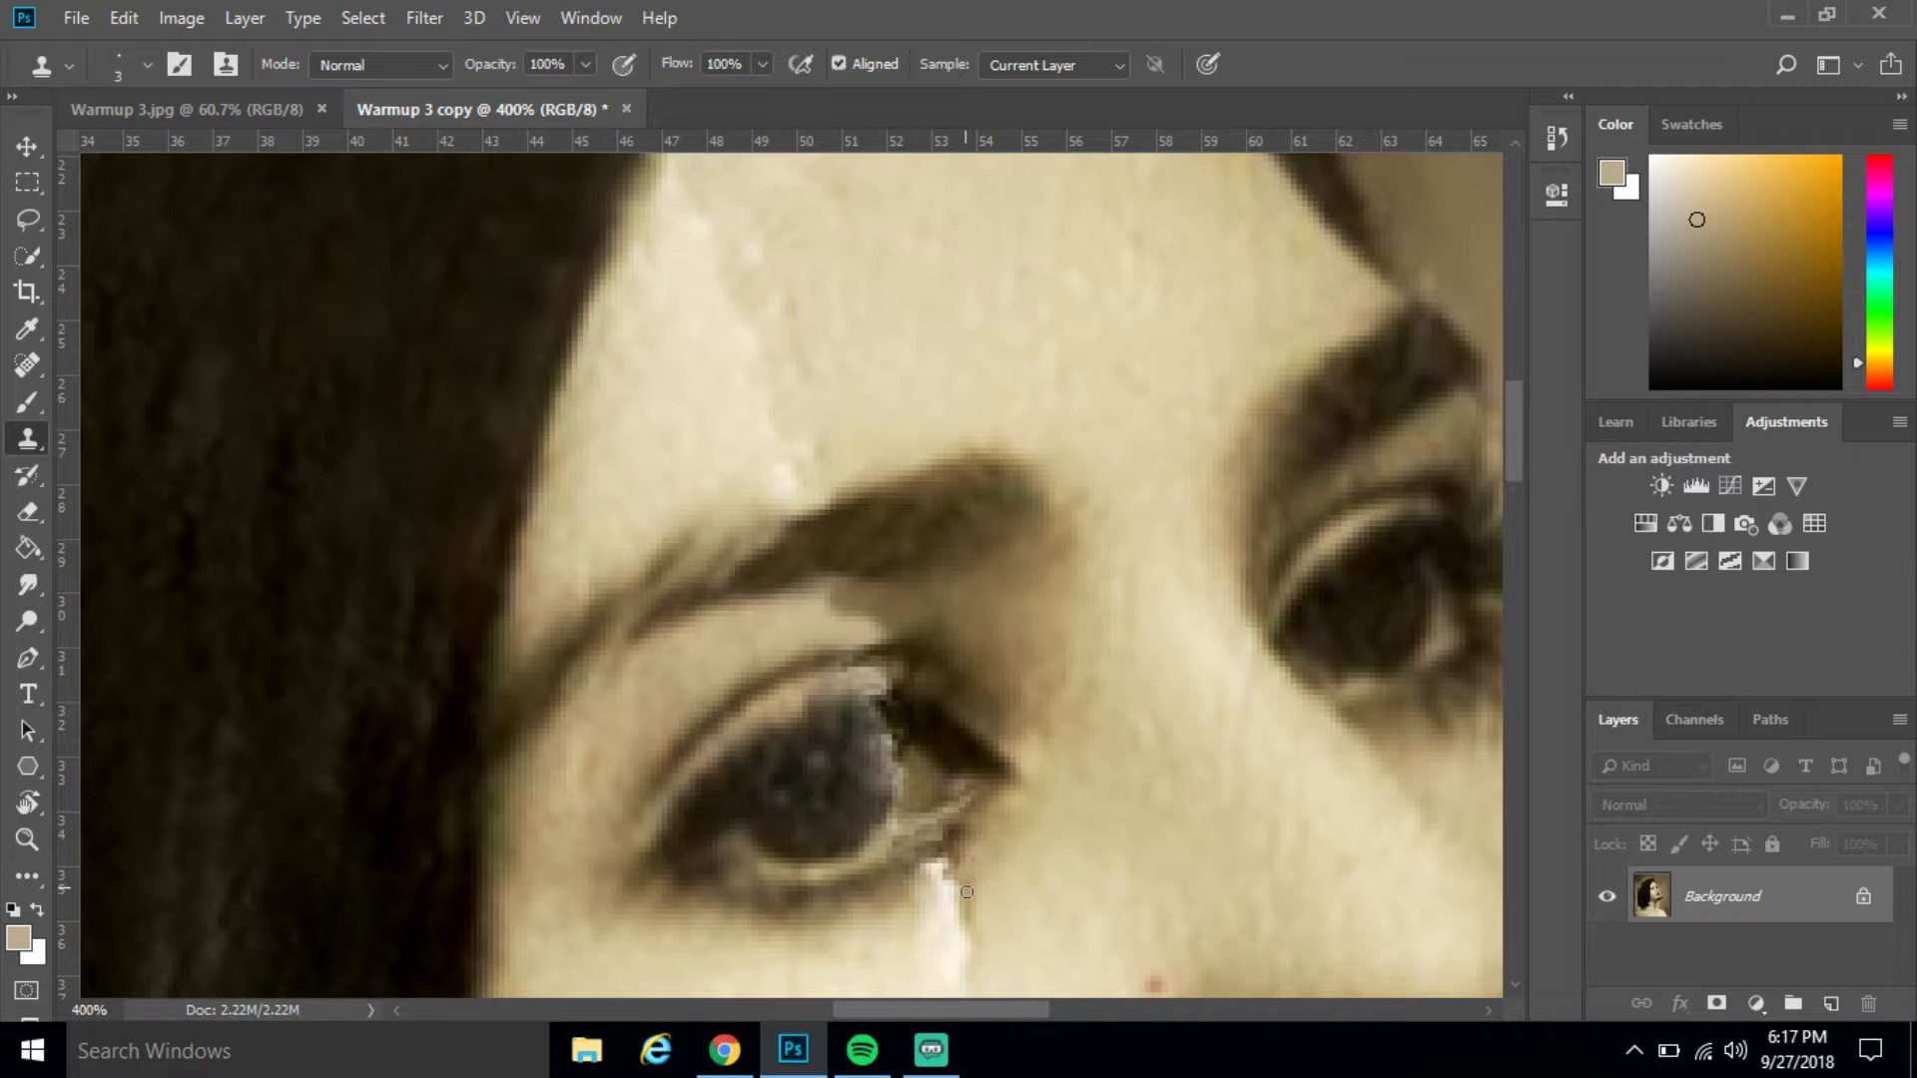
mouse_move(927, 930)
left_mouse_down()
mouse_move(968, 889)
mouse_move(948, 908)
mouse_move(977, 911)
mouse_move(947, 914)
mouse_move(969, 874)
mouse_move(927, 885)
mouse_move(992, 840)
mouse_move(961, 872)
mouse_move(961, 934)
left_mouse_up()
scroll(1080, 887, "down", 2)
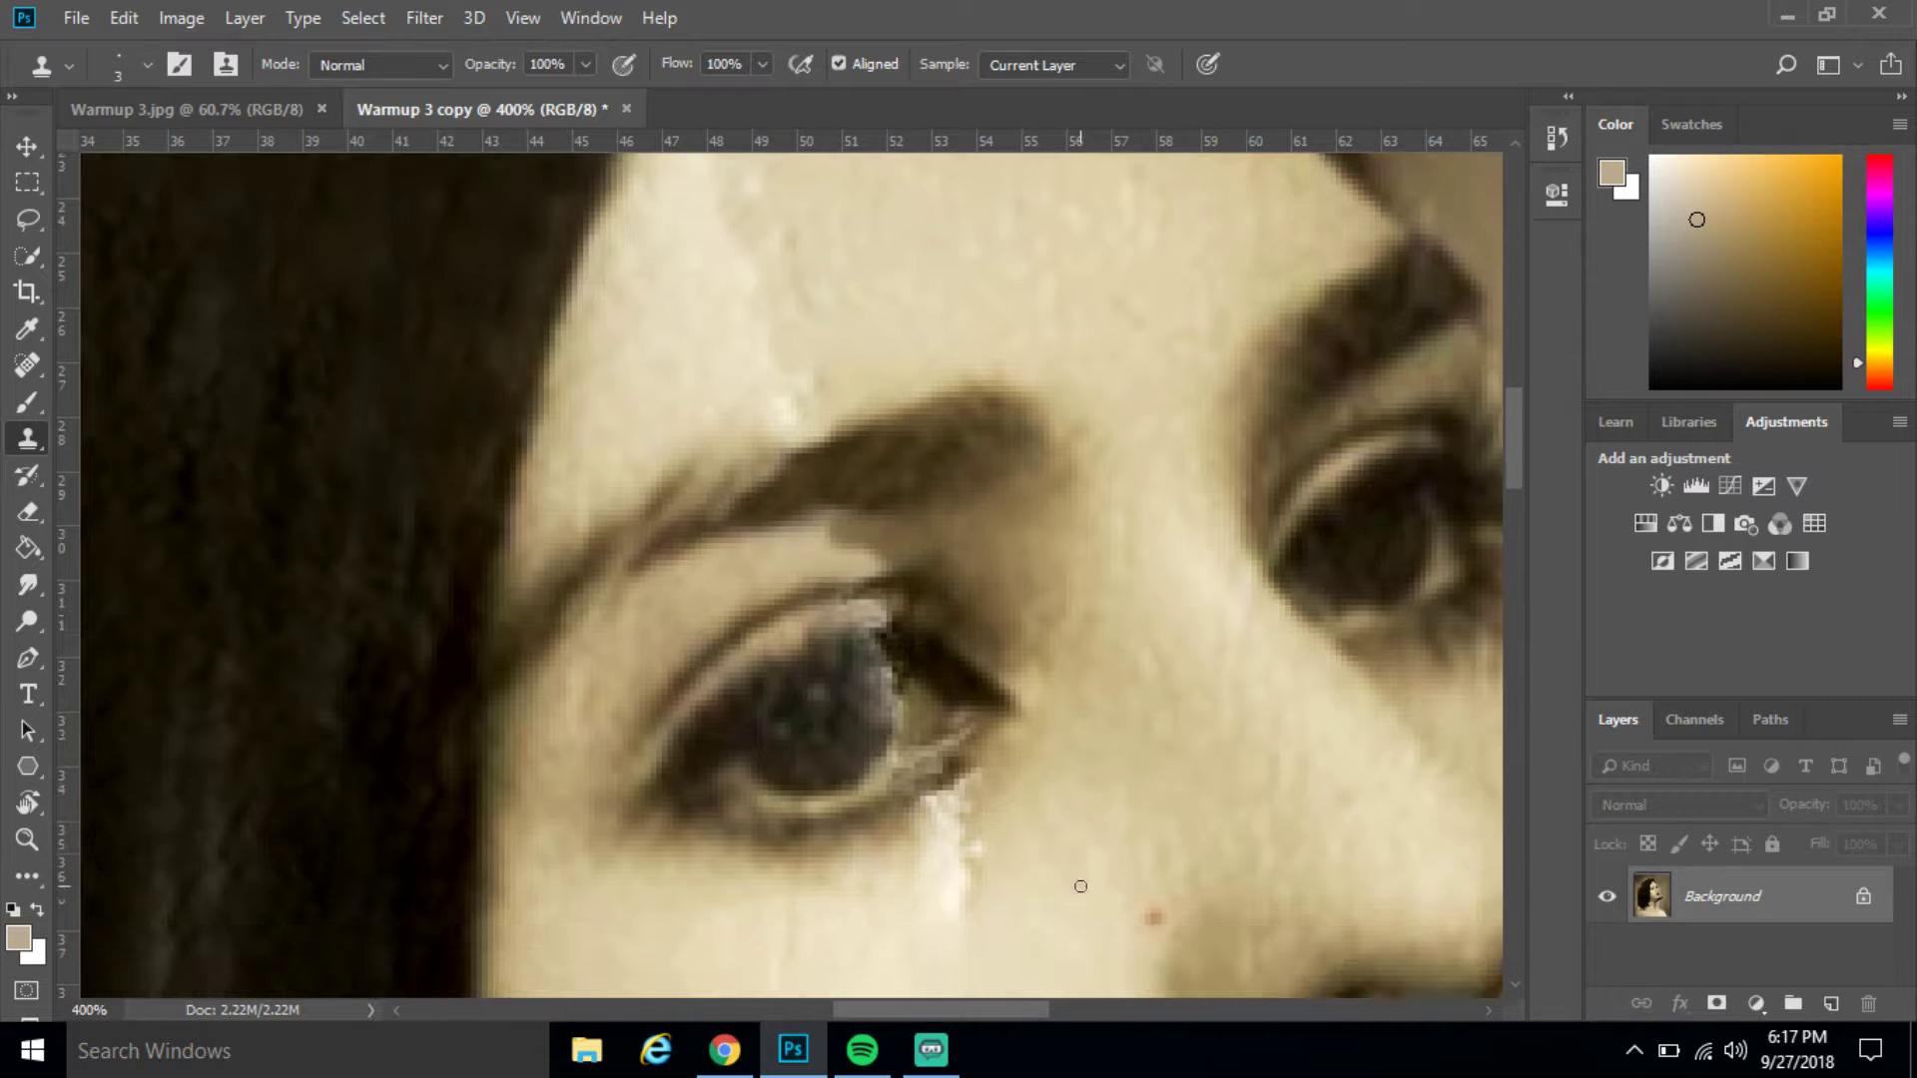
scroll(1081, 886, "down", 5)
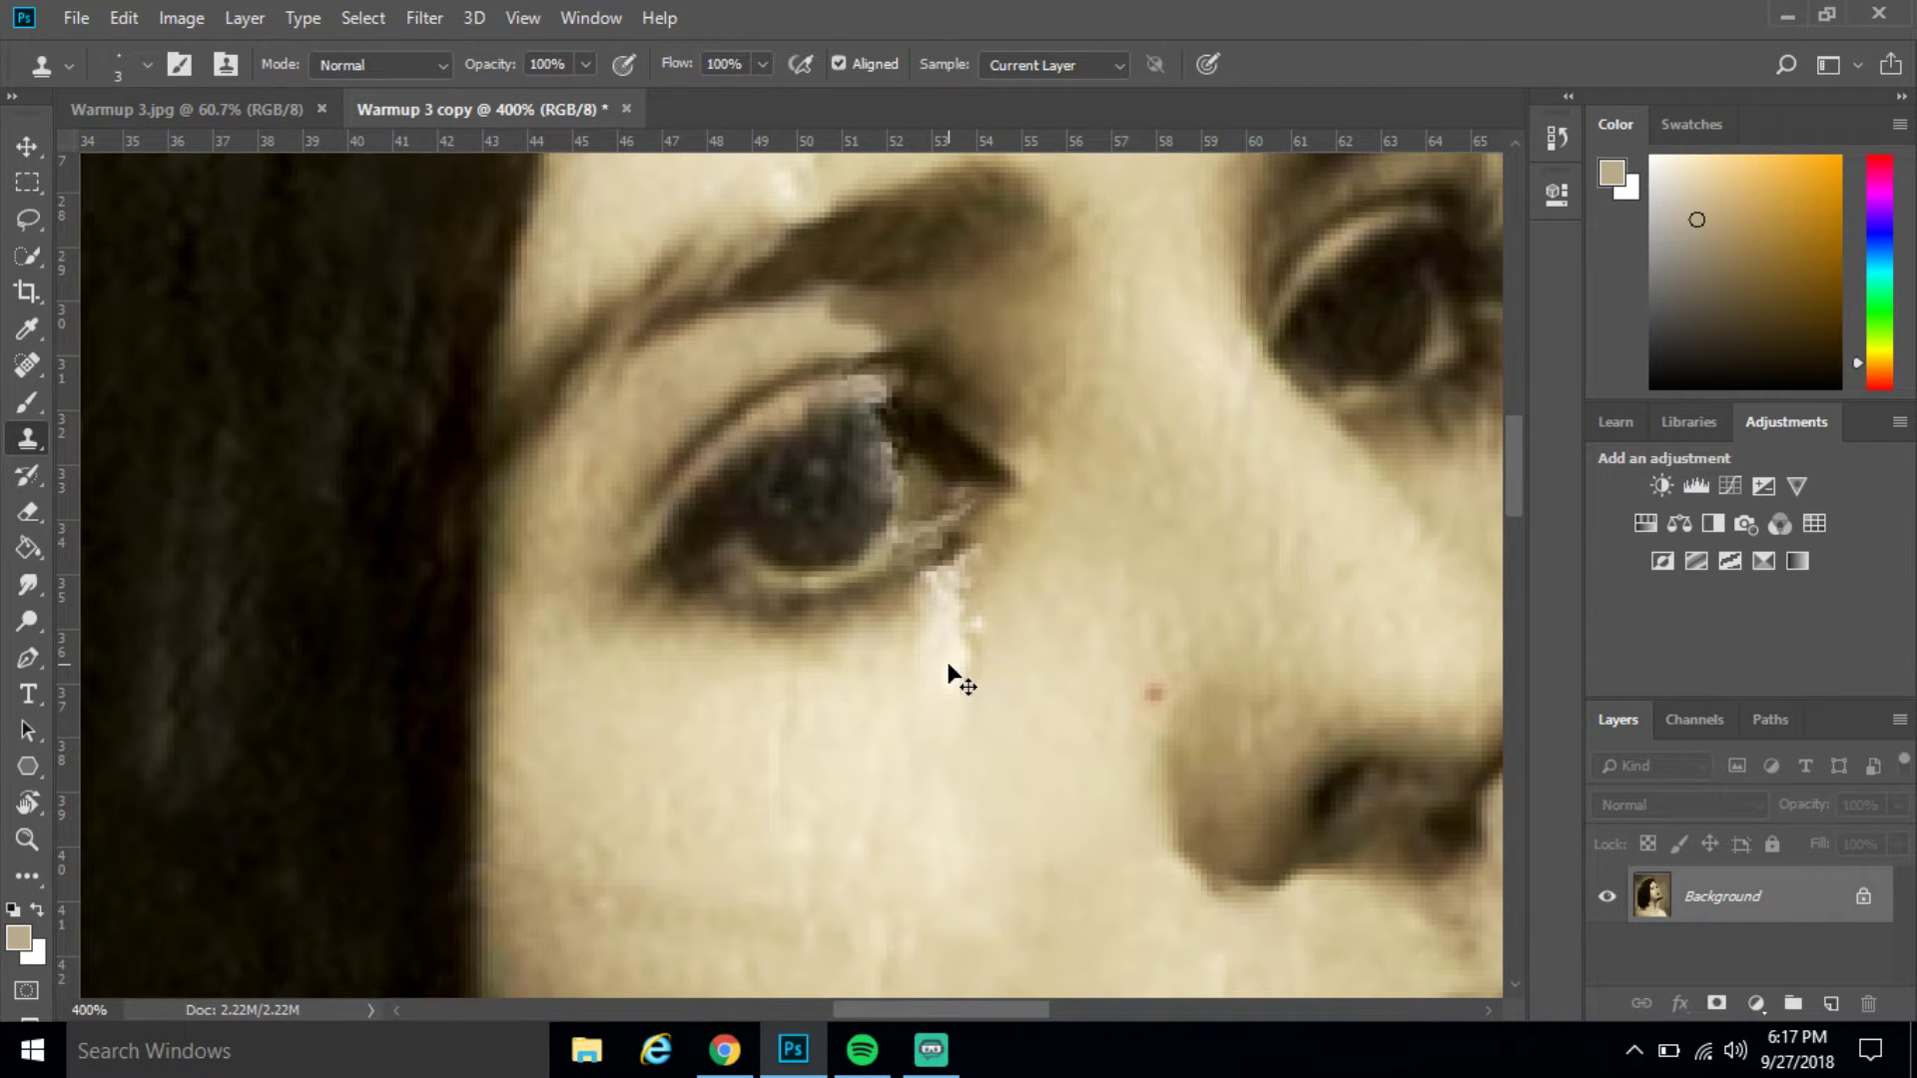
Clone nearby cheek skin over the remaining white crack below the inner corner of the damaged eye
key("ctrl+0")
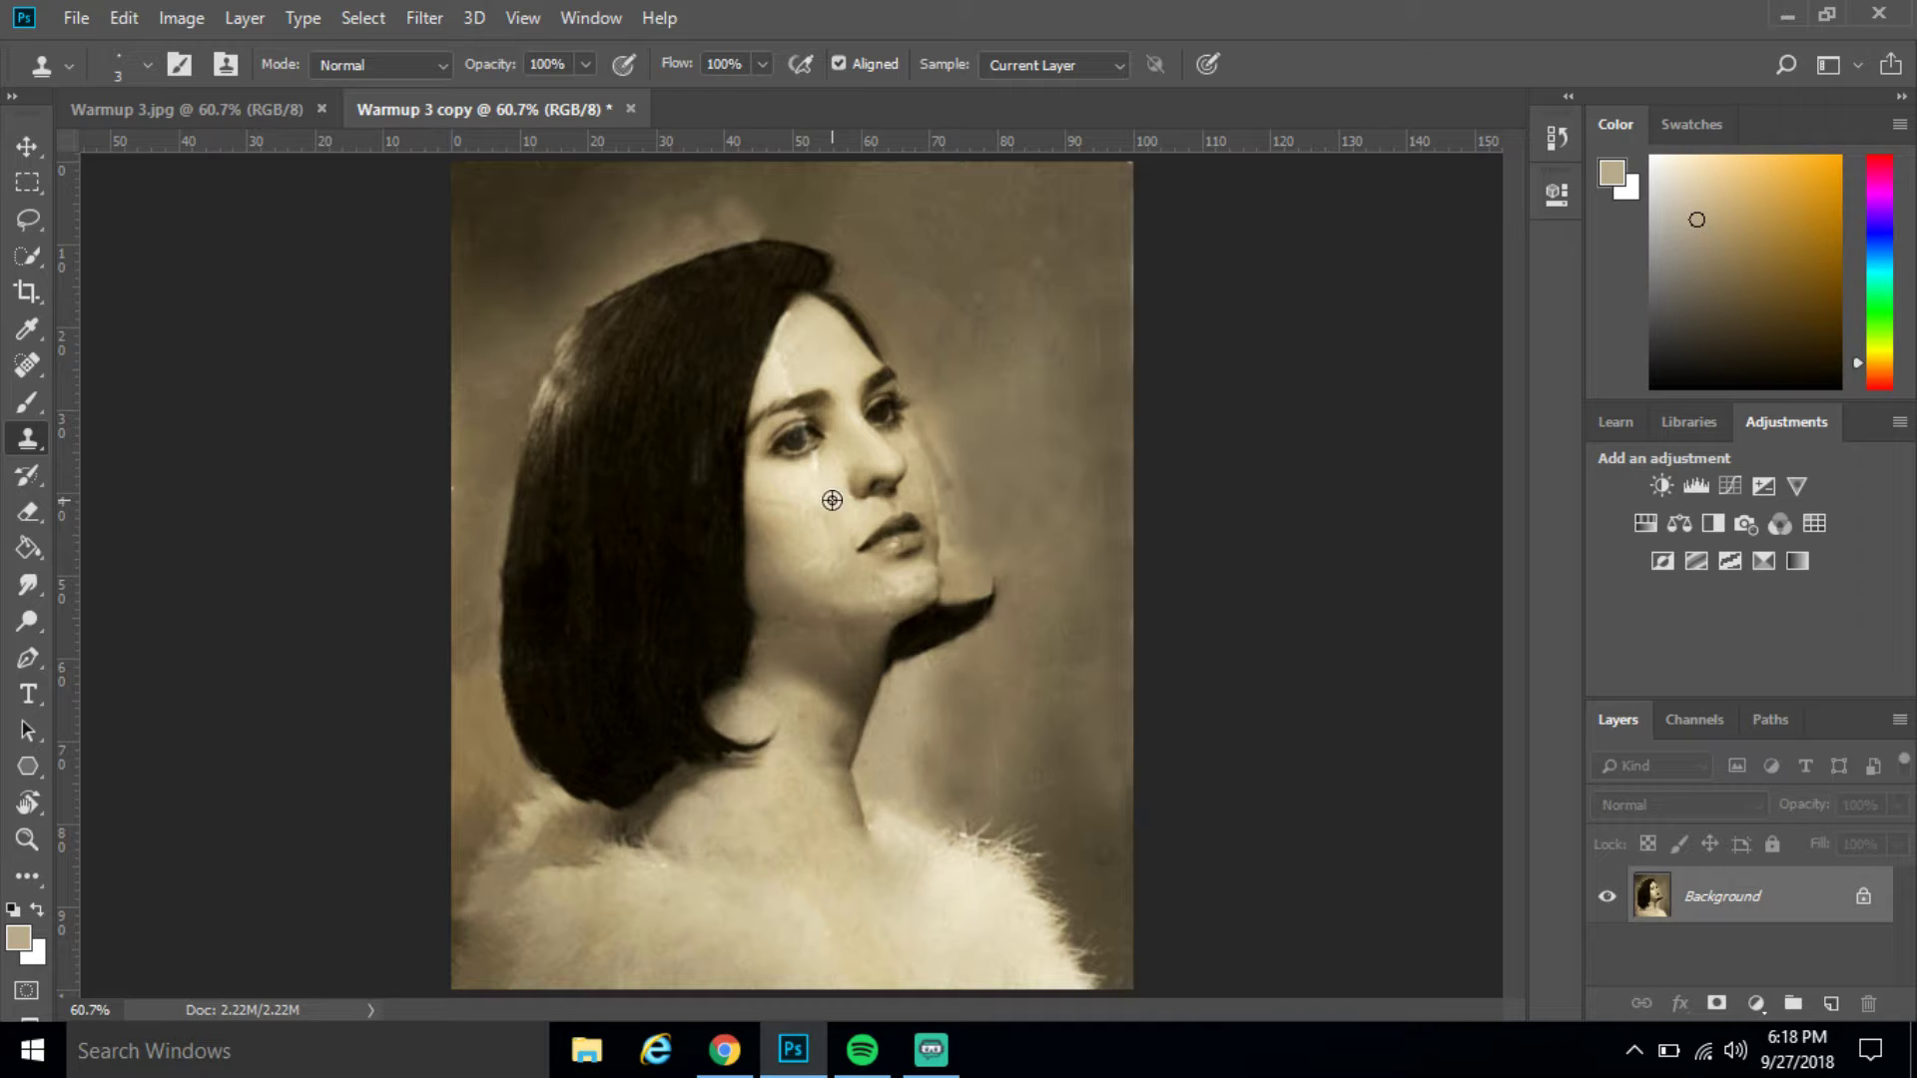
scroll(831, 500, "up", 3)
scroll(831, 497, "up", 1)
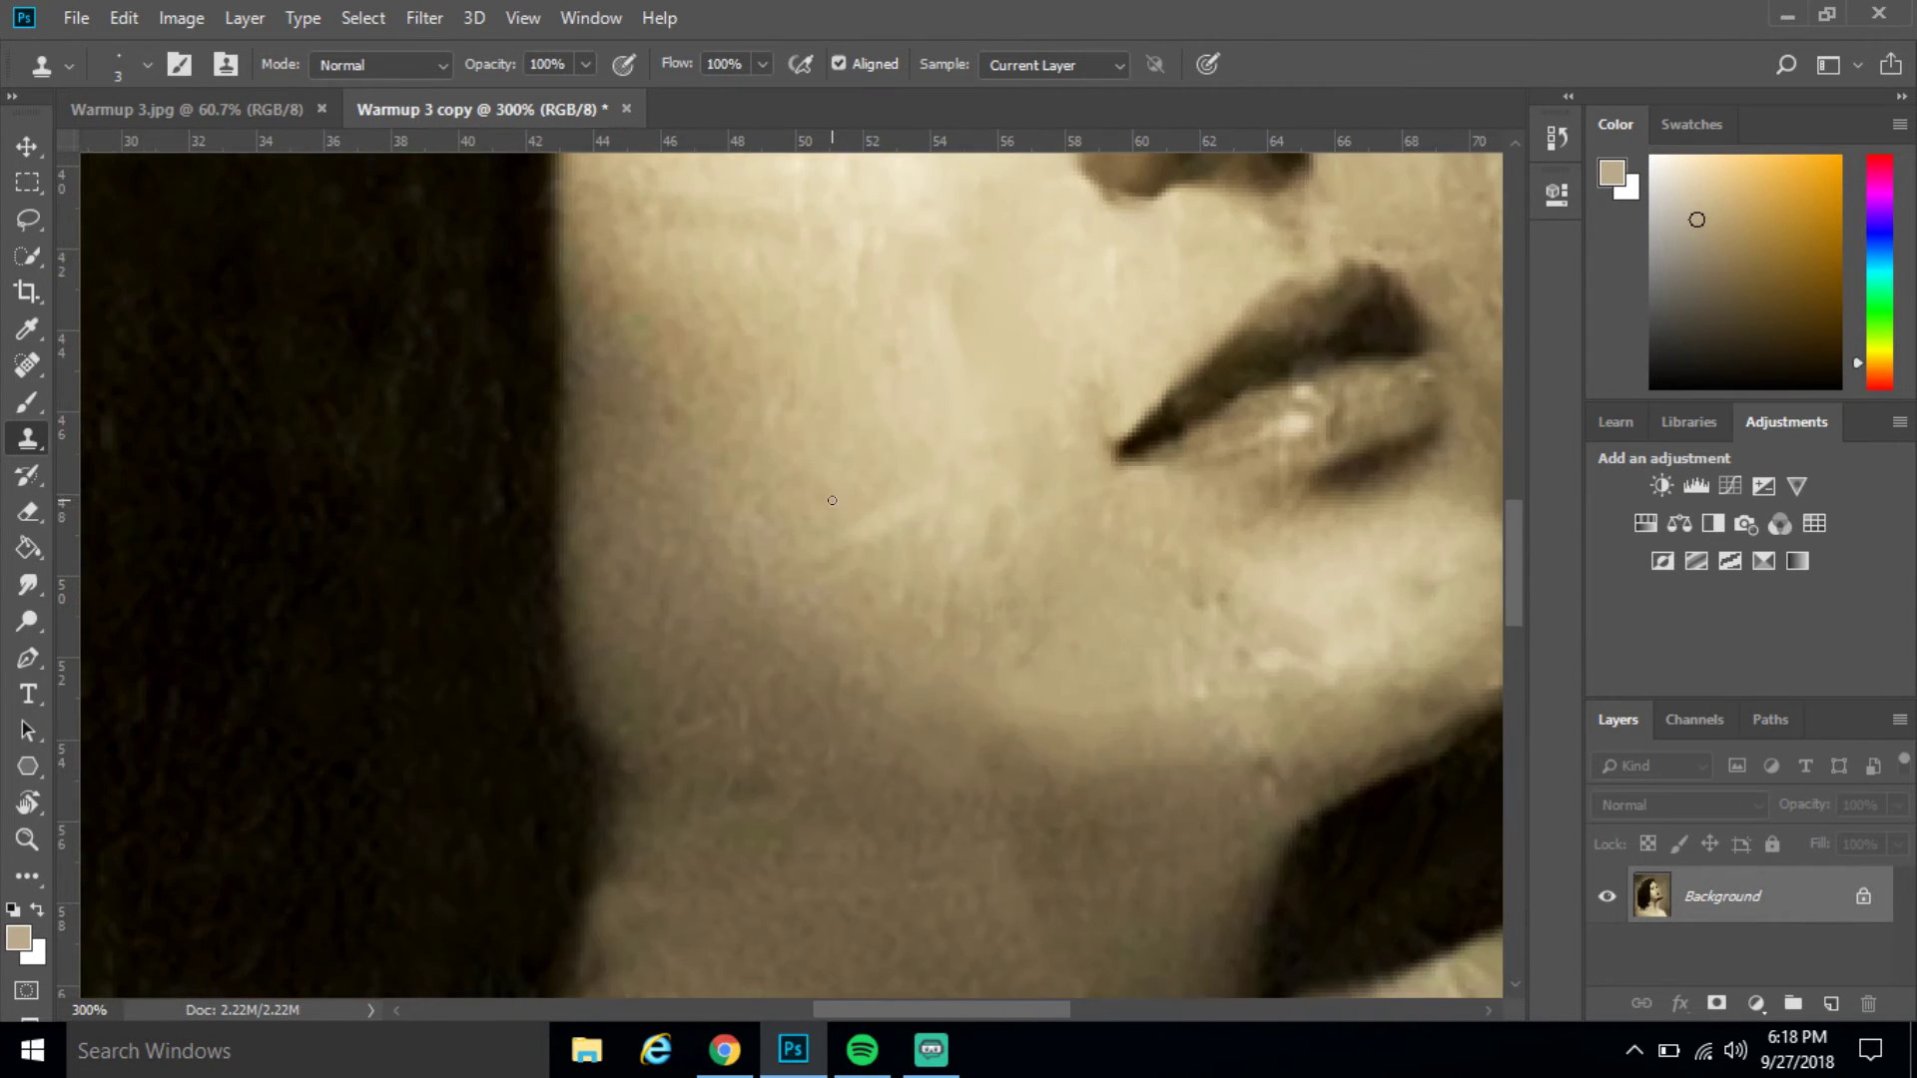
scroll(830, 497, "up", 5)
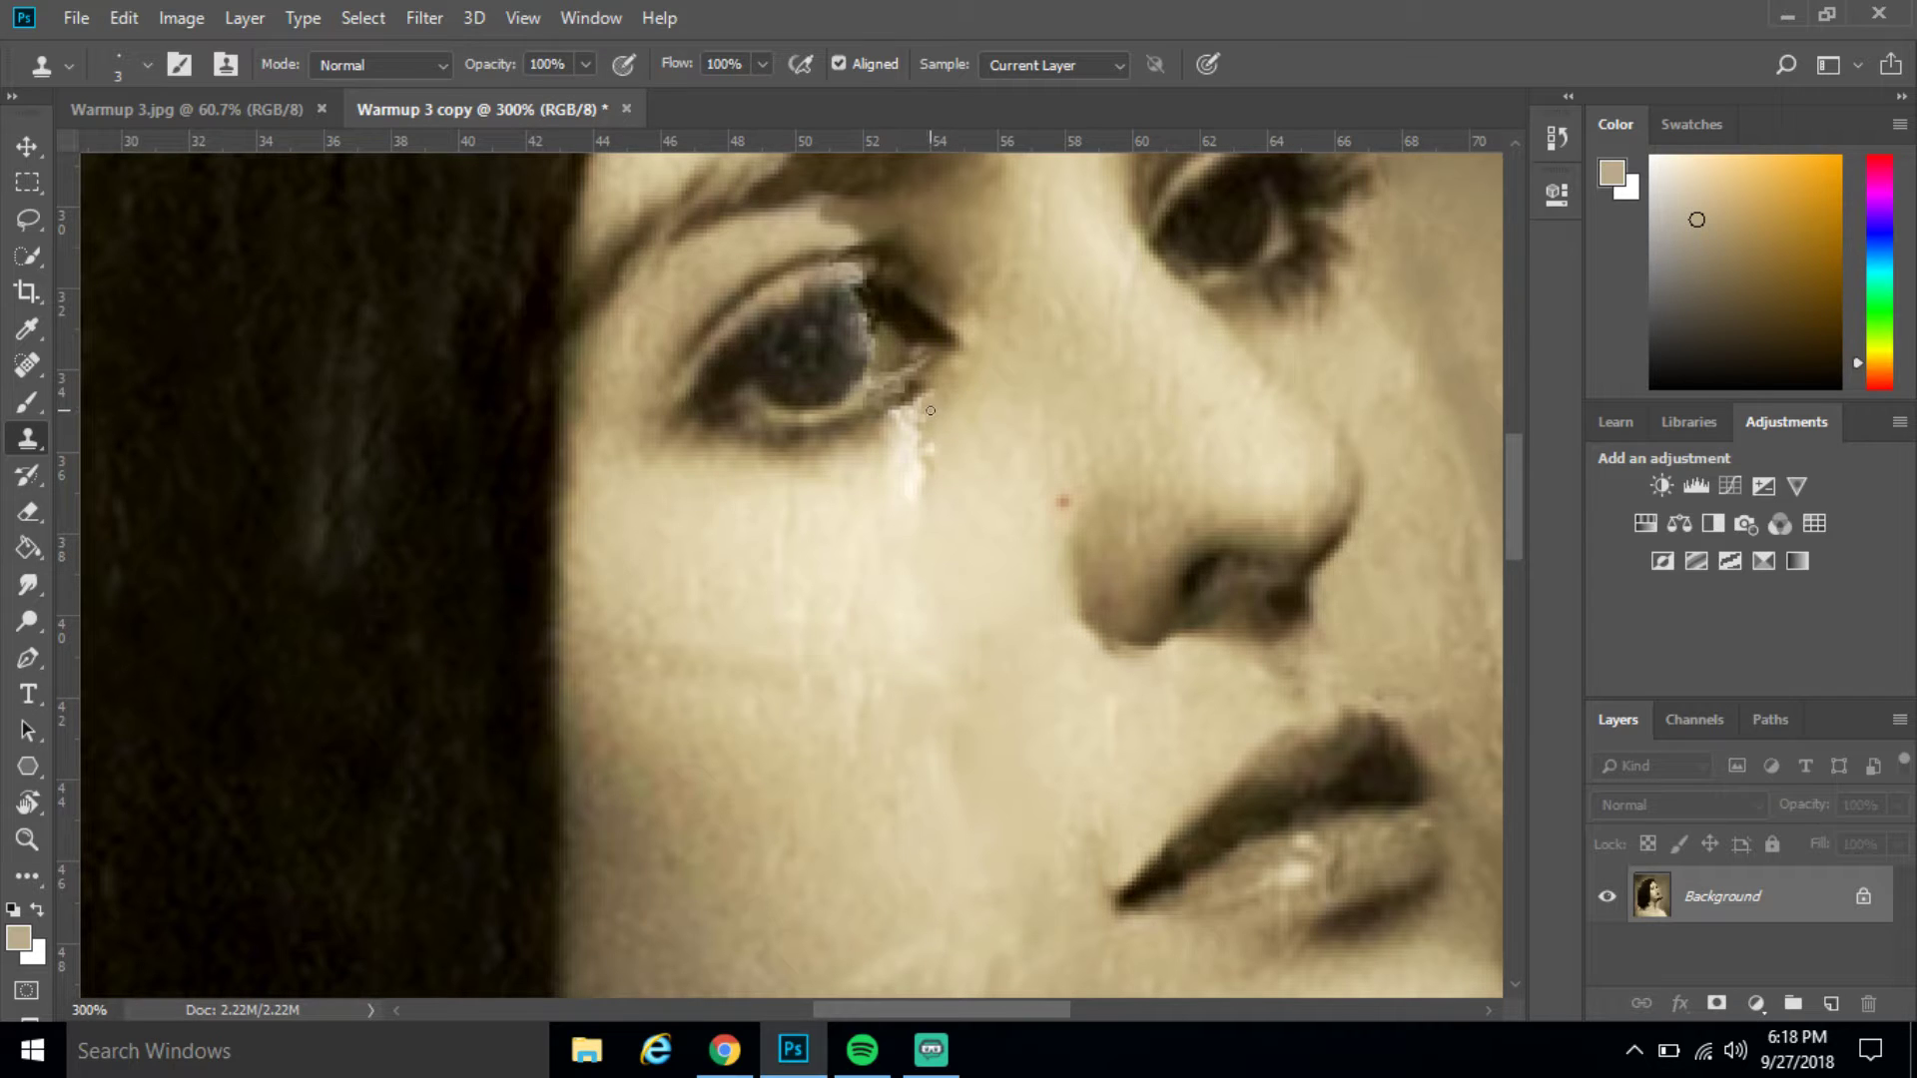
mouse_move(917, 415)
left_mouse_down()
mouse_move(955, 392)
mouse_move(907, 482)
mouse_move(936, 439)
mouse_move(918, 456)
mouse_move(908, 433)
mouse_move(870, 441)
mouse_move(922, 409)
left_mouse_up()
left_click(955, 393, "alt")
left_click(932, 472)
left_click(926, 428, "alt")
left_click(904, 445)
left_click(866, 442, "alt")
left_click(867, 437, "alt")
left_click(862, 445, "alt")
left_click_drag(901, 446, 912, 420)
left_click(881, 463, "alt")
mouse_move(897, 463)
left_mouse_down()
mouse_move(923, 438)
mouse_move(886, 461)
mouse_move(933, 458)
mouse_move(901, 470)
left_mouse_up()
Enlarge the clone brush to 8 and cover the last crack traces below the eye and along the iris edge
left_click(937, 455, "alt")
key("bracketright")
key("bracketright")
left_click(942, 450, "alt")
mouse_move(905, 483)
left_mouse_down()
mouse_move(909, 442)
mouse_move(883, 472)
mouse_move(889, 430)
mouse_move(885, 446)
mouse_move(944, 416)
mouse_move(885, 435)
left_mouse_up()
left_click(820, 376, "alt")
mouse_move(875, 342)
left_mouse_down()
mouse_move(860, 345)
mouse_move(872, 325)
mouse_move(876, 362)
mouse_move(873, 324)
mouse_move(887, 349)
mouse_move(851, 367)
mouse_move(854, 322)
mouse_move(855, 372)
mouse_move(865, 323)
mouse_move(861, 348)
left_mouse_up()
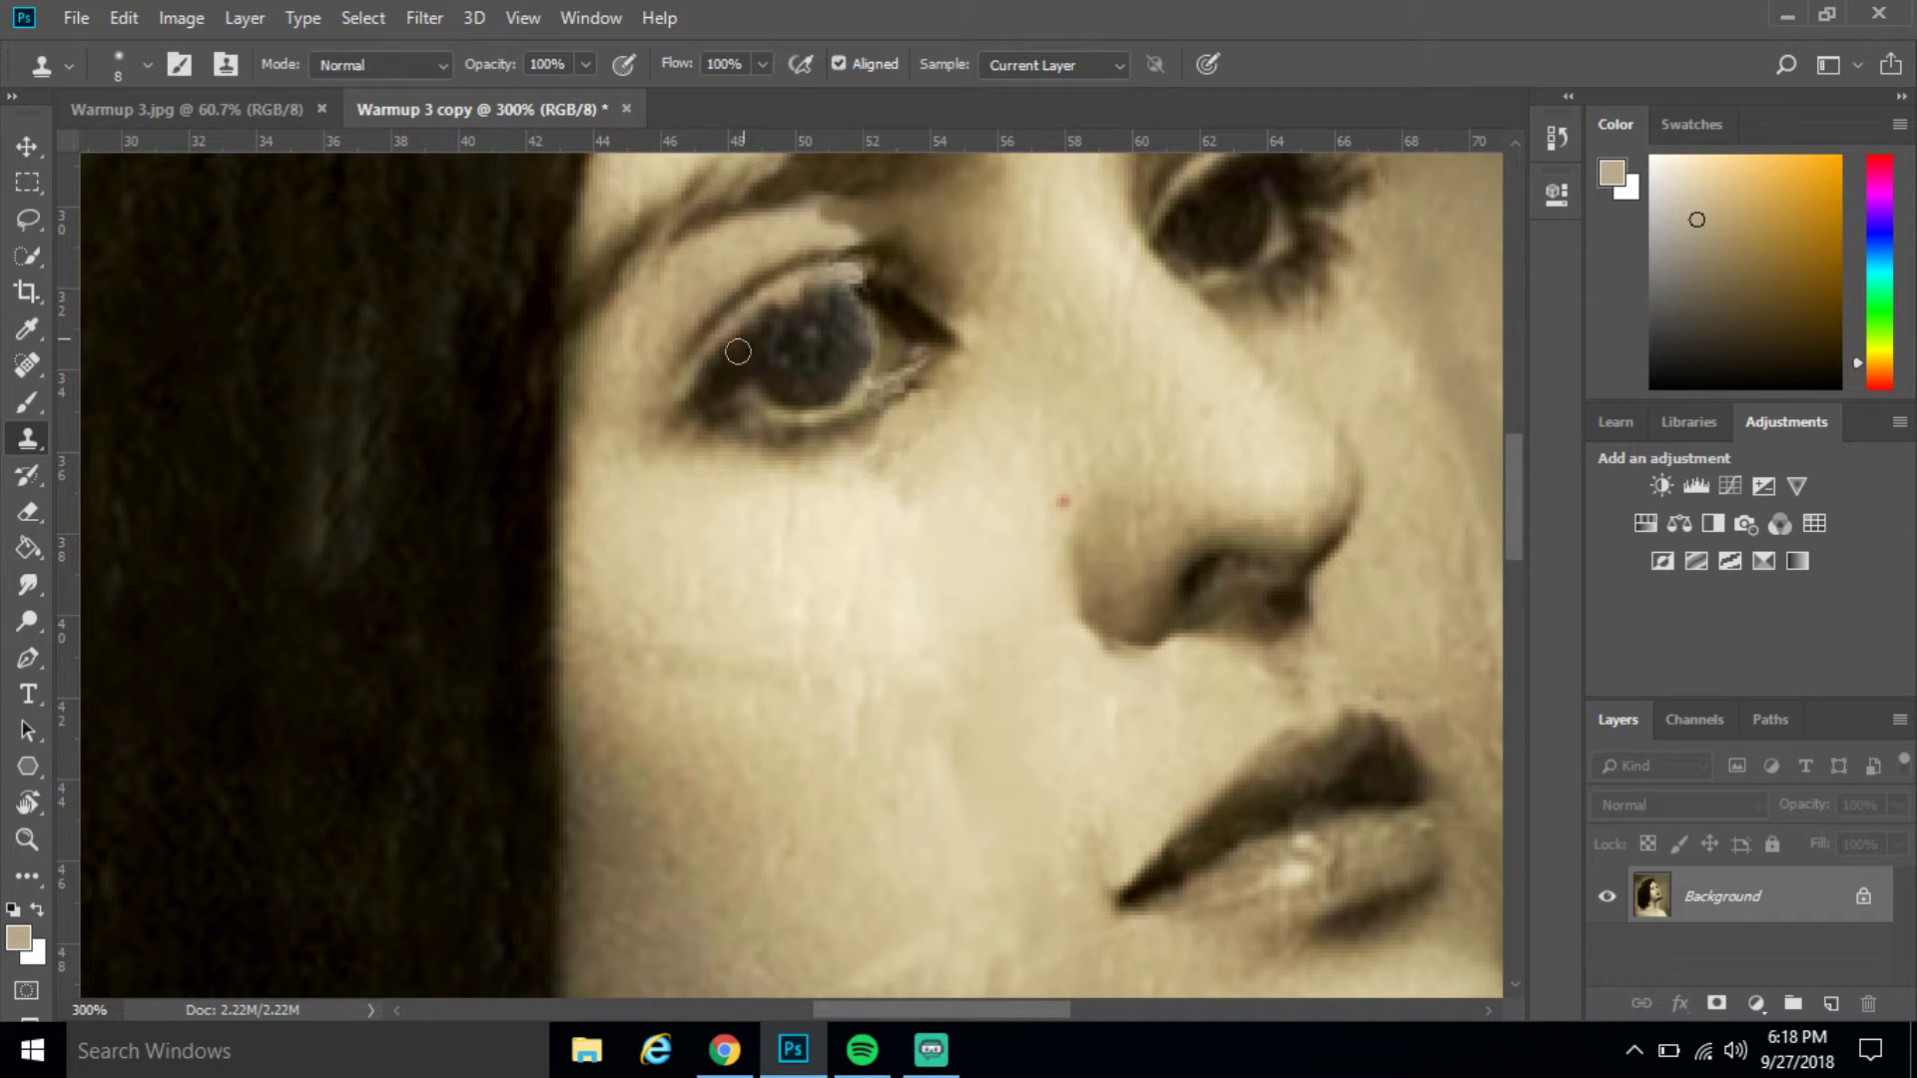
Clone intact eyelid tones over the whitish patch on the upper lid directly above the iris
left_click(768, 308)
mouse_move(858, 260)
left_mouse_down()
mouse_move(904, 282)
mouse_move(841, 270)
left_mouse_up()
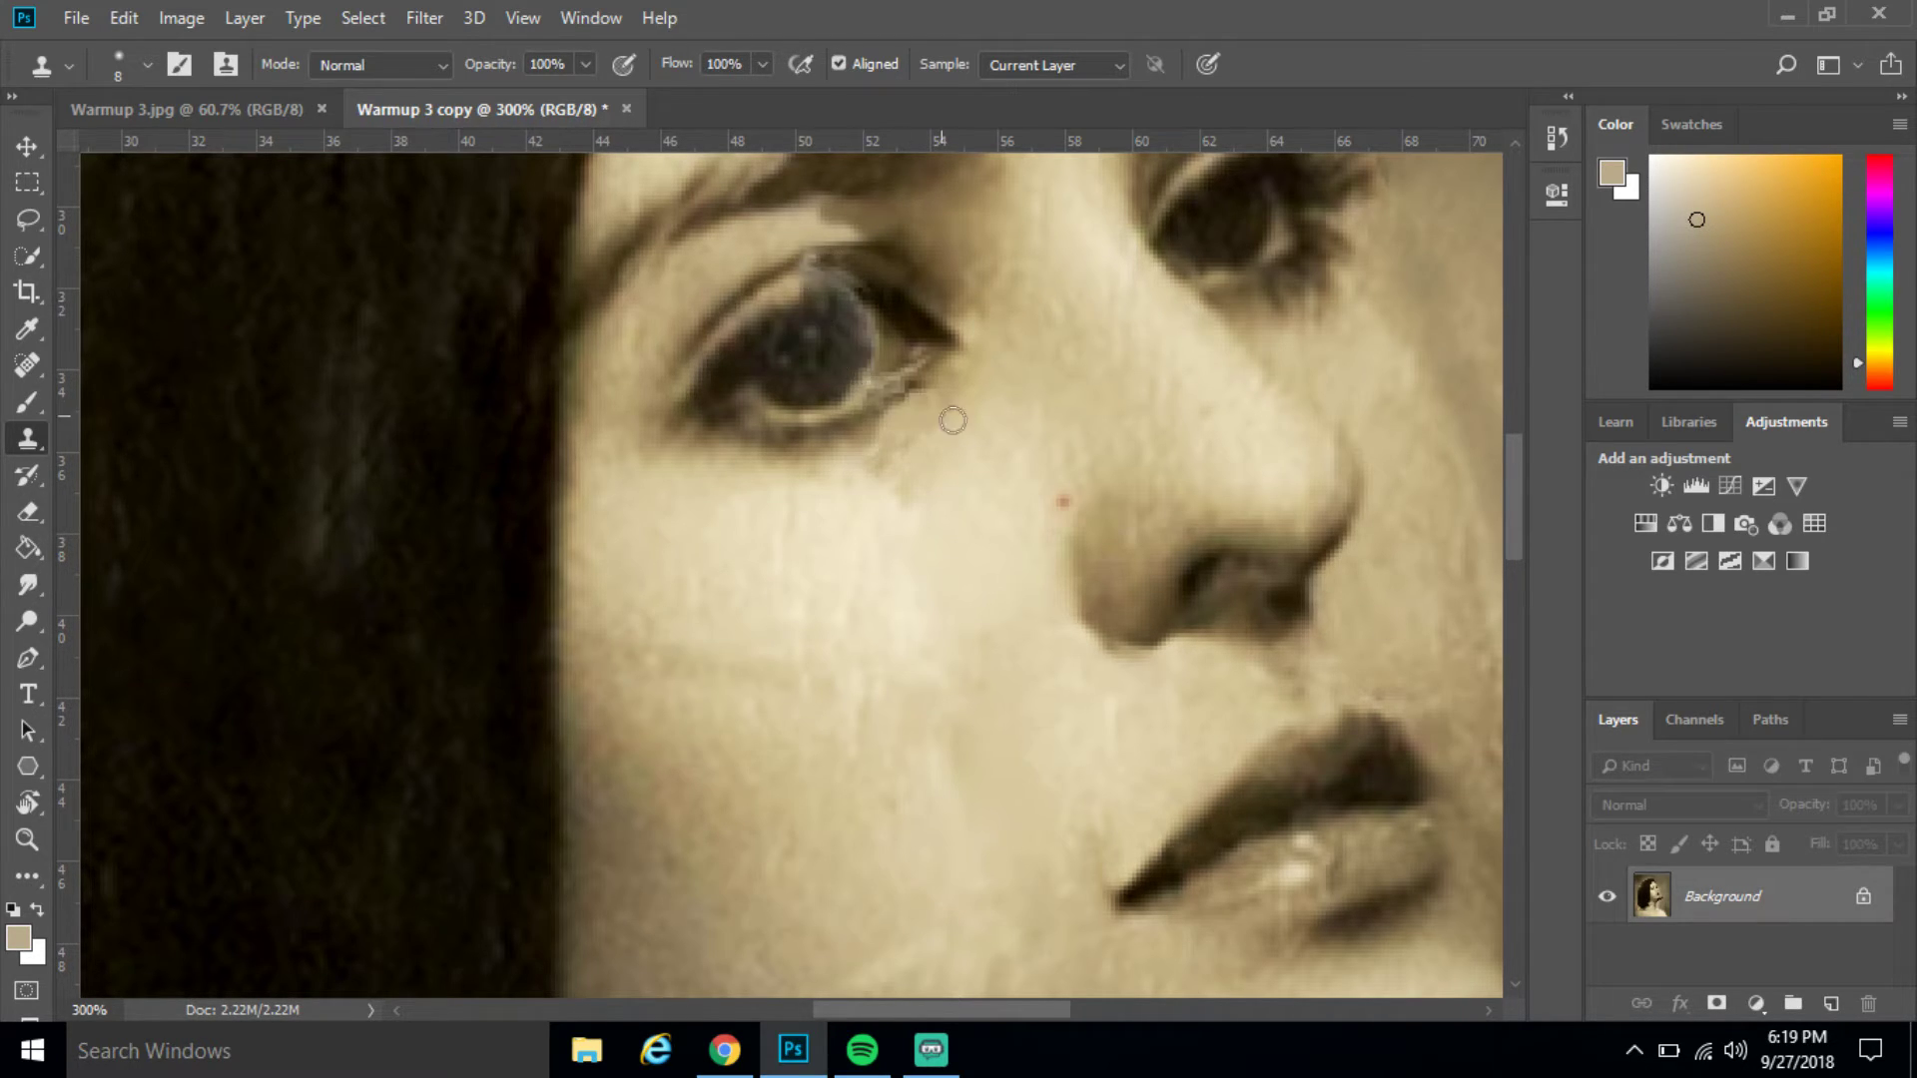
key("alt")
left_click_drag(847, 263, 803, 267)
key("alt")
left_click(786, 286, "alt")
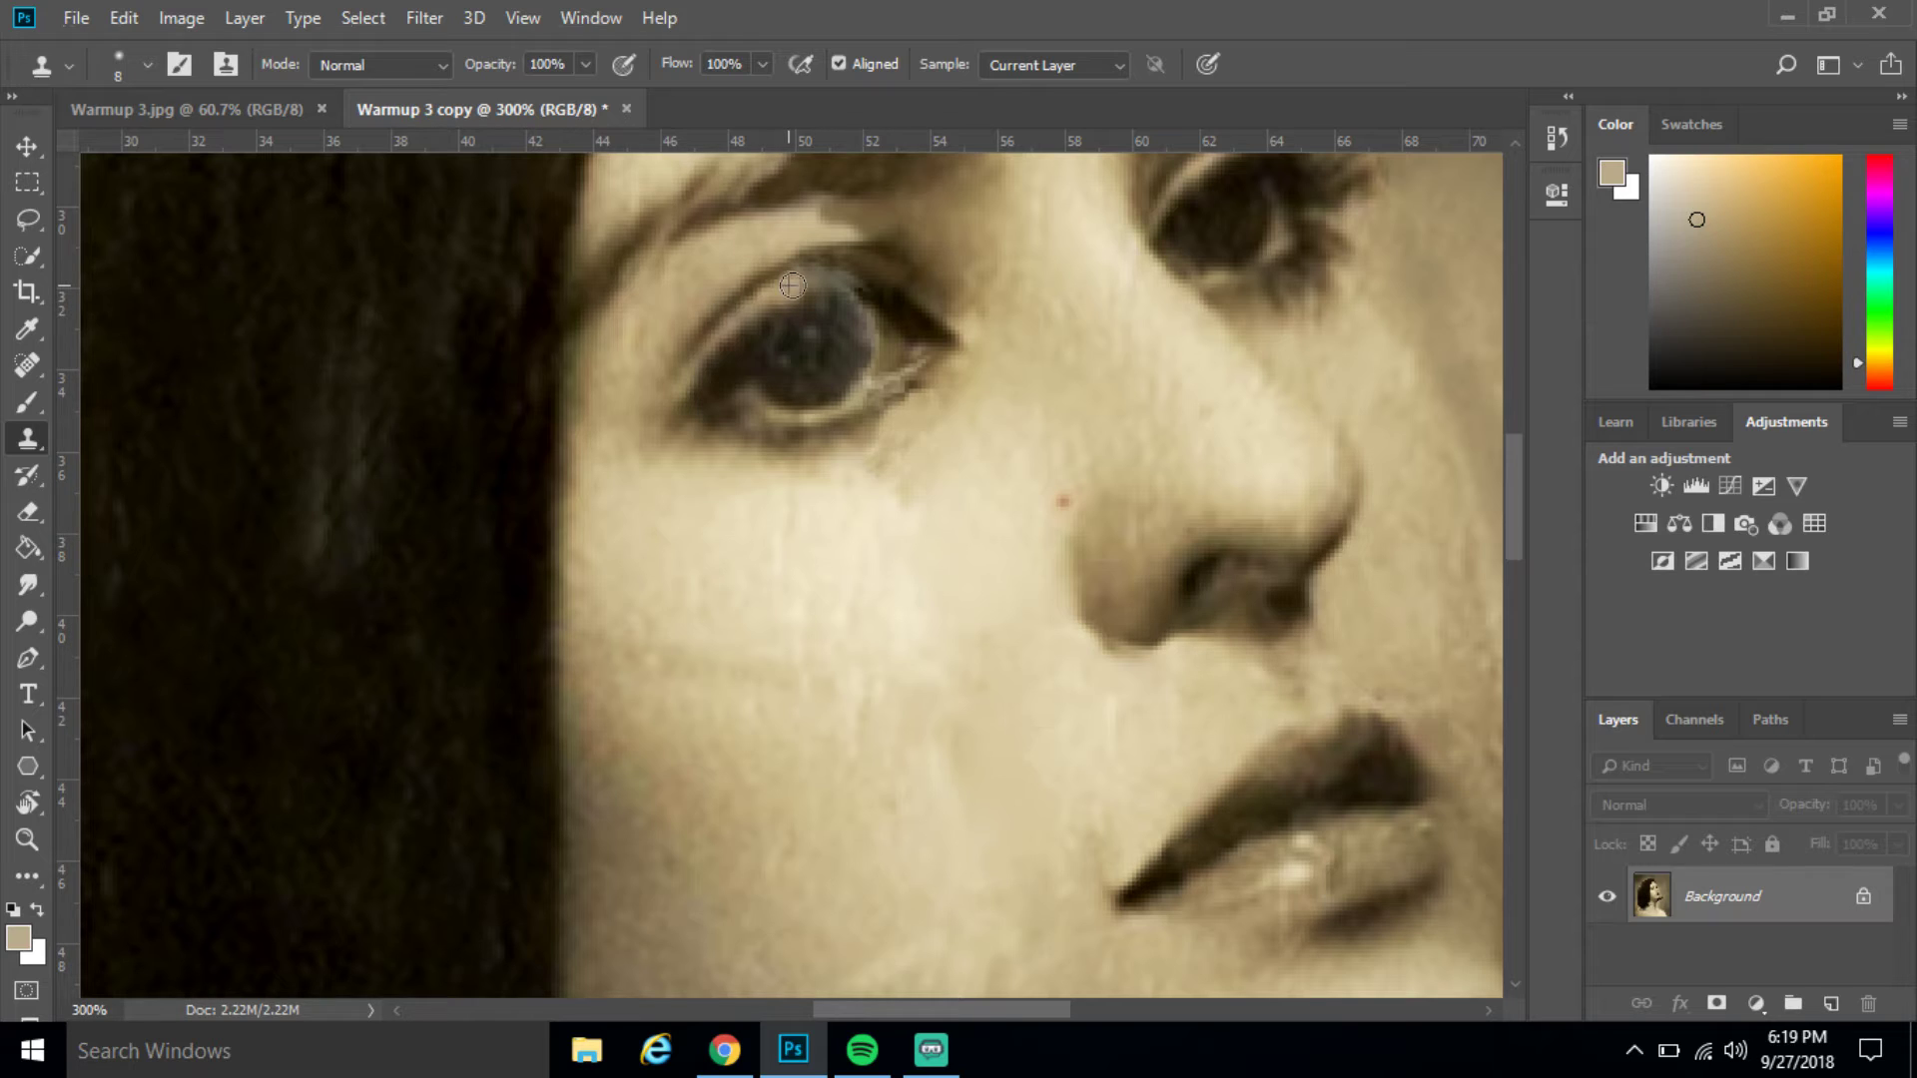
Rebuild the upper eyelid rim and its crease above the iris by cloning from the intact lid on either side
left_click(897, 271, "alt")
left_click_drag(801, 276, 826, 271)
left_click(780, 291, "alt")
left_click_drag(799, 280, 863, 271)
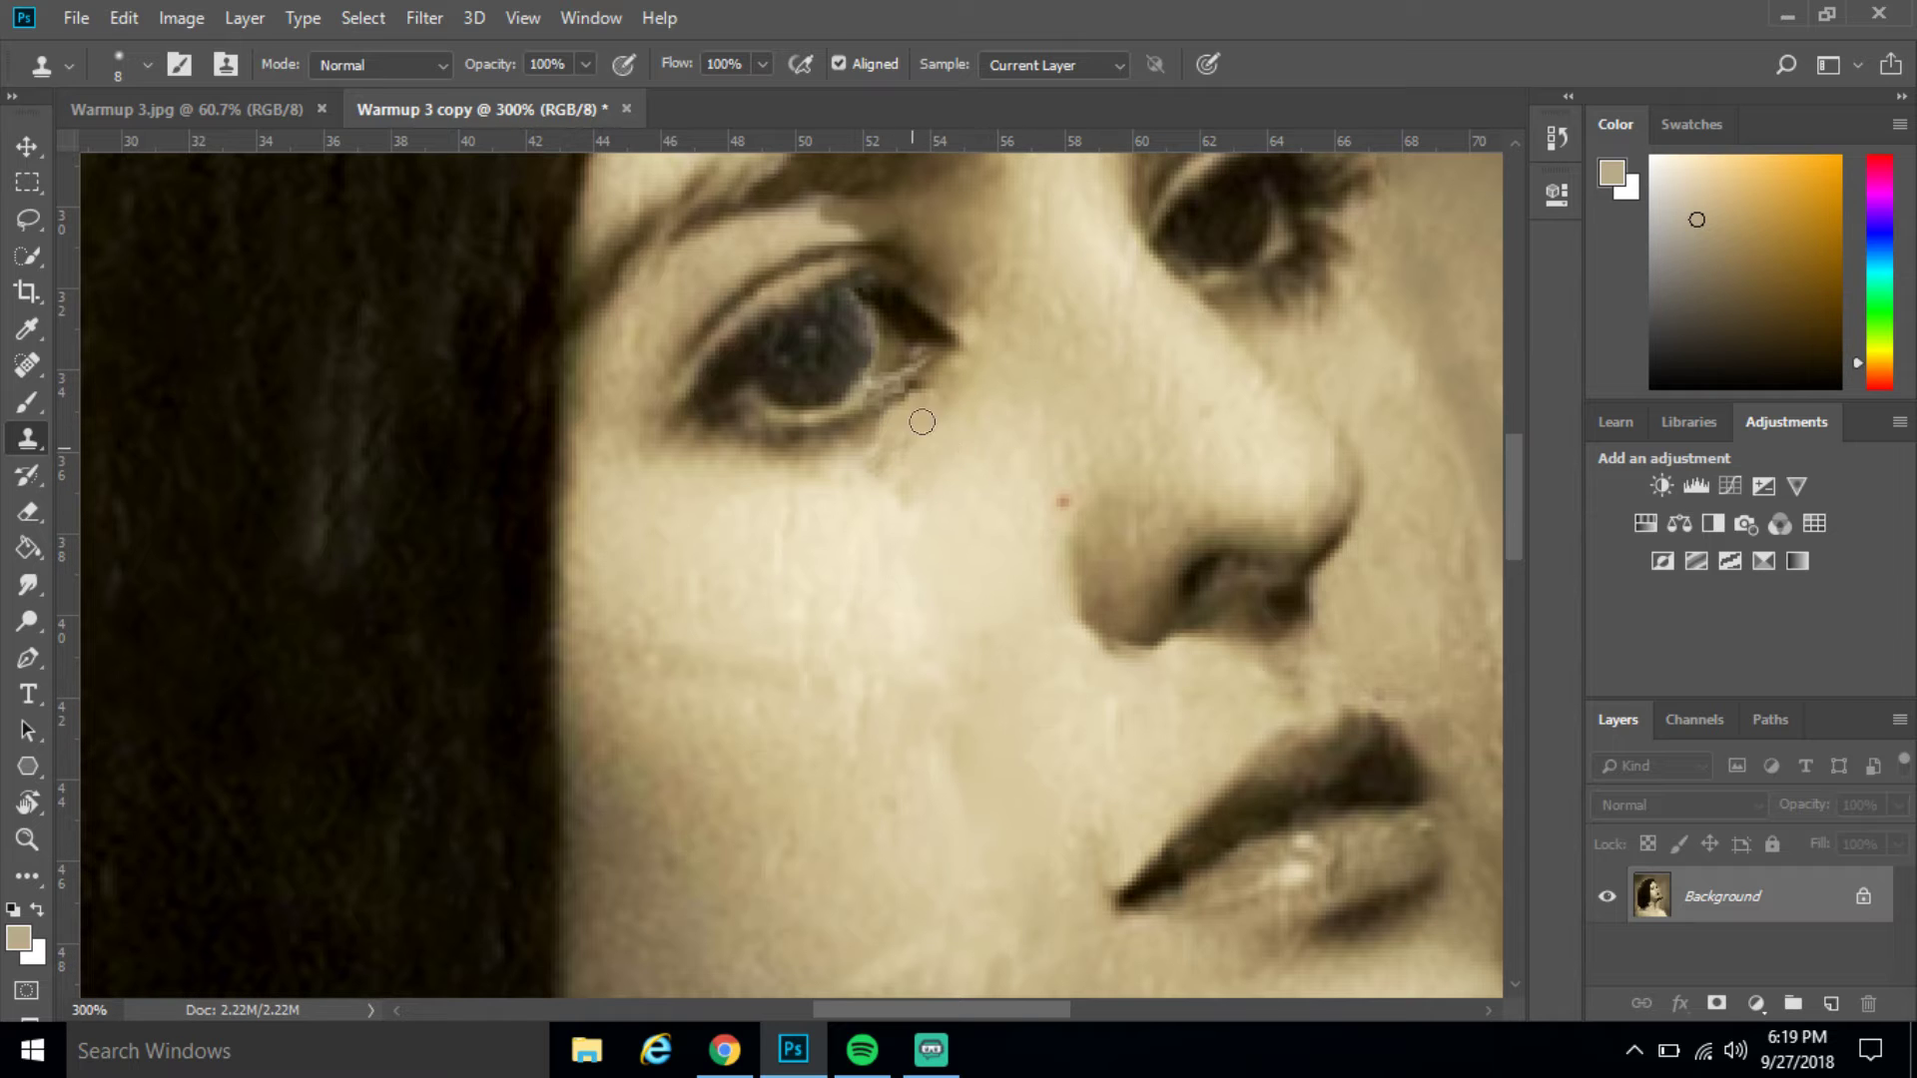
mouse_move(836, 267)
left_mouse_down()
mouse_move(881, 261)
mouse_move(840, 261)
left_mouse_up()
key("ctrl+0")
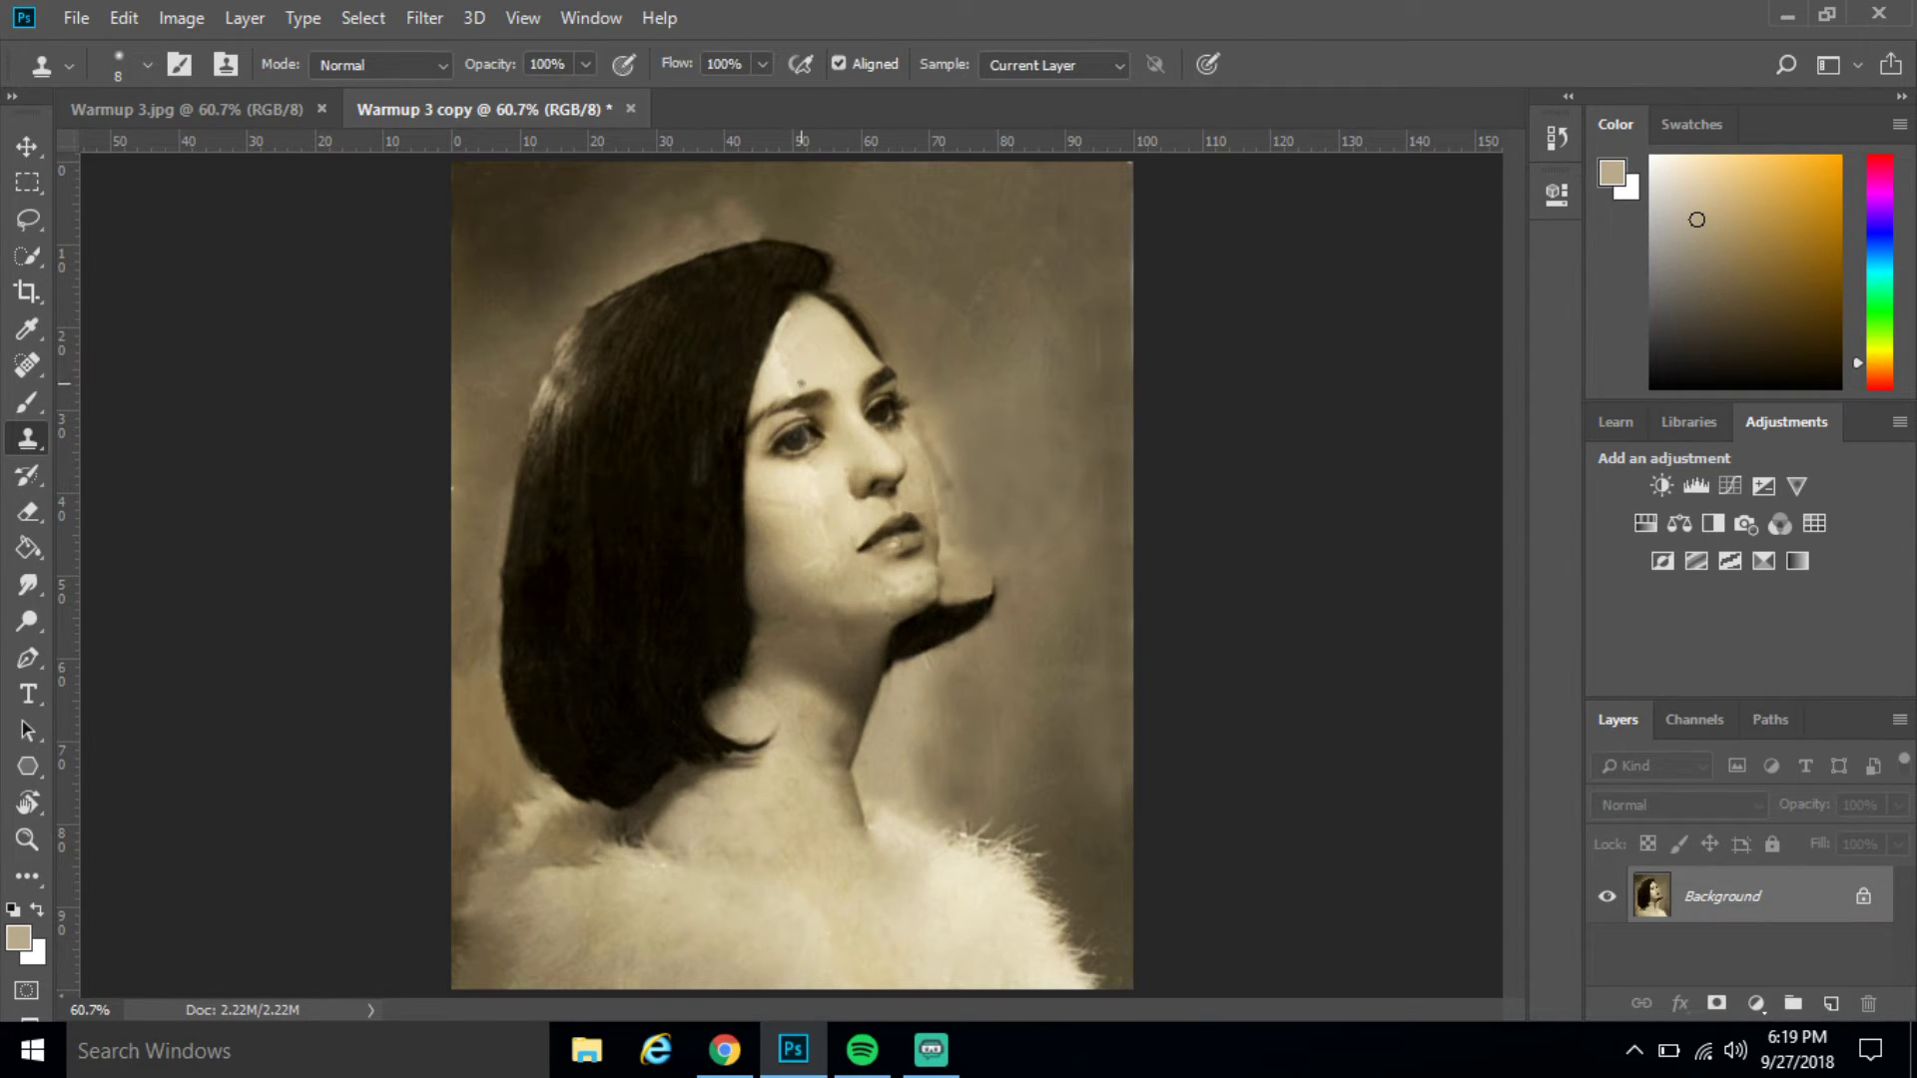
key("bracketright")
key("bracketright")
left_click(805, 383, "alt")
left_click(832, 413)
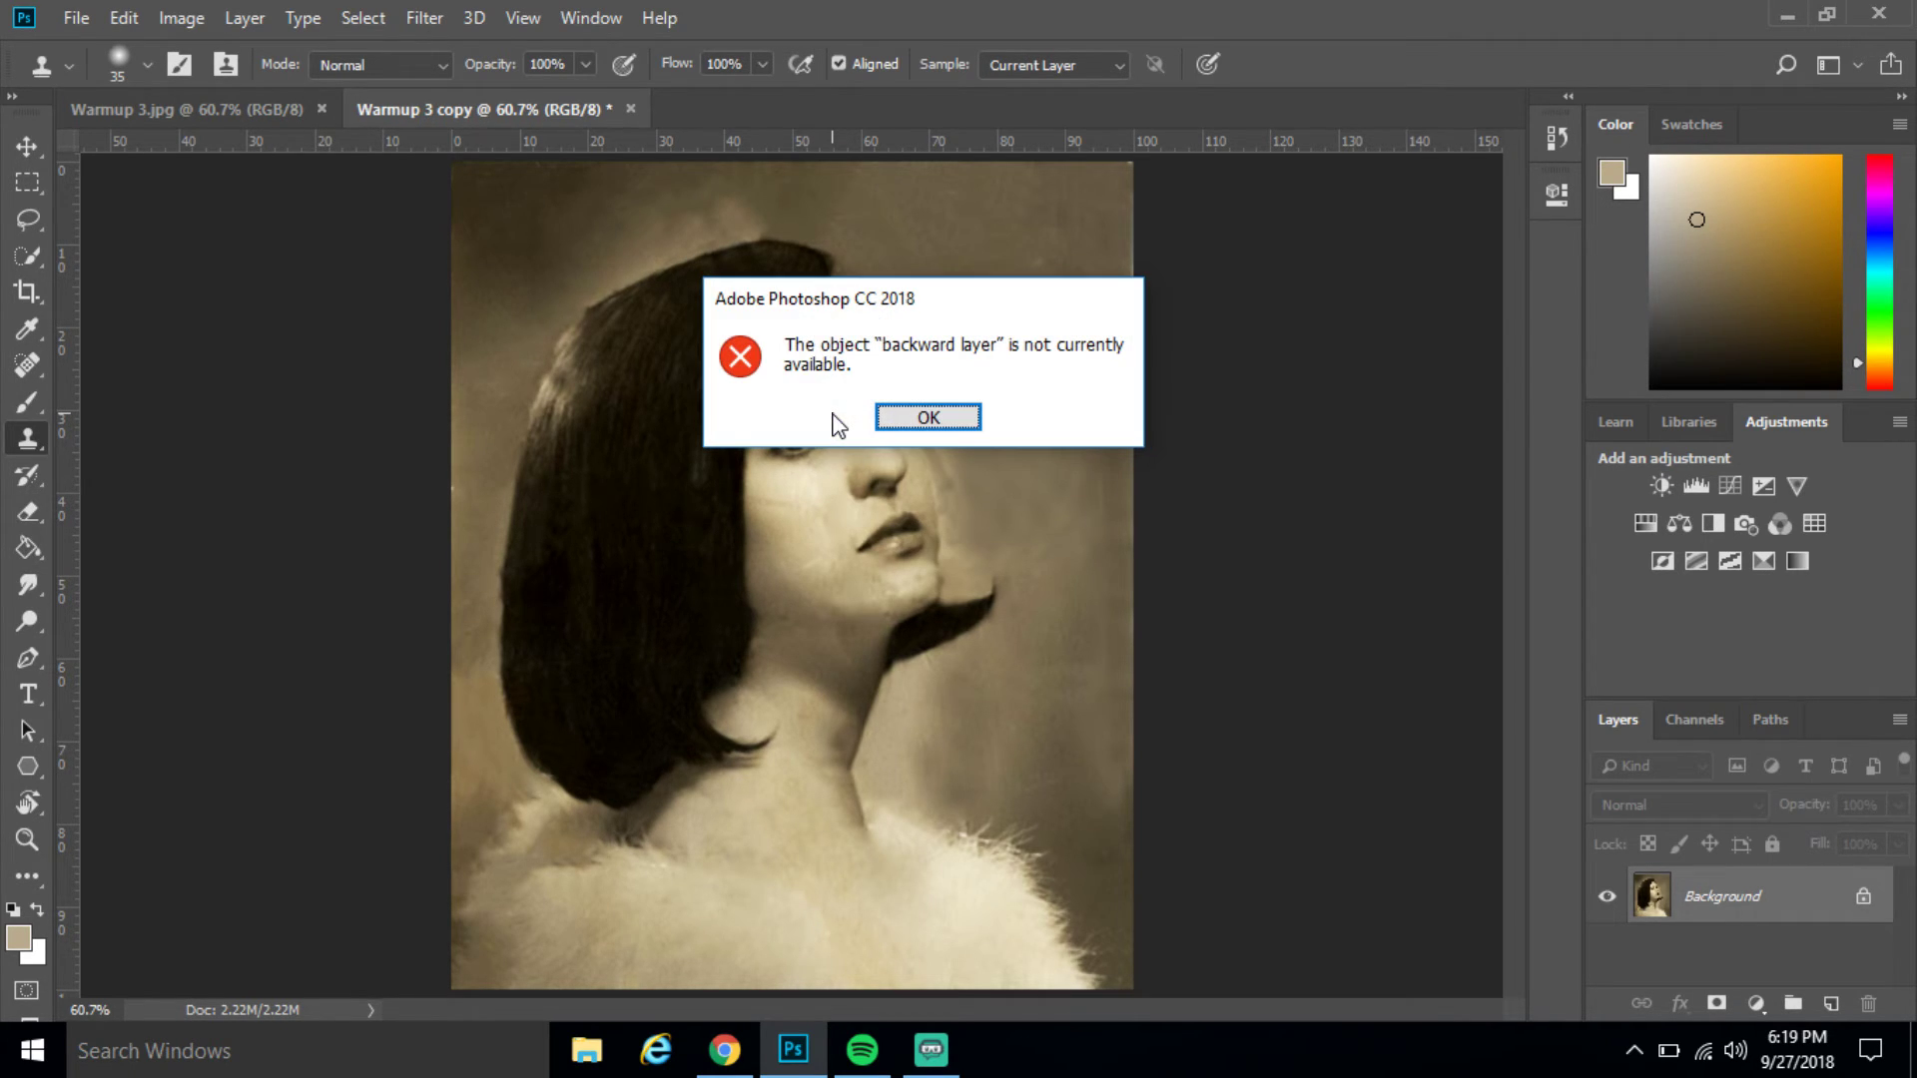
left_click(913, 419)
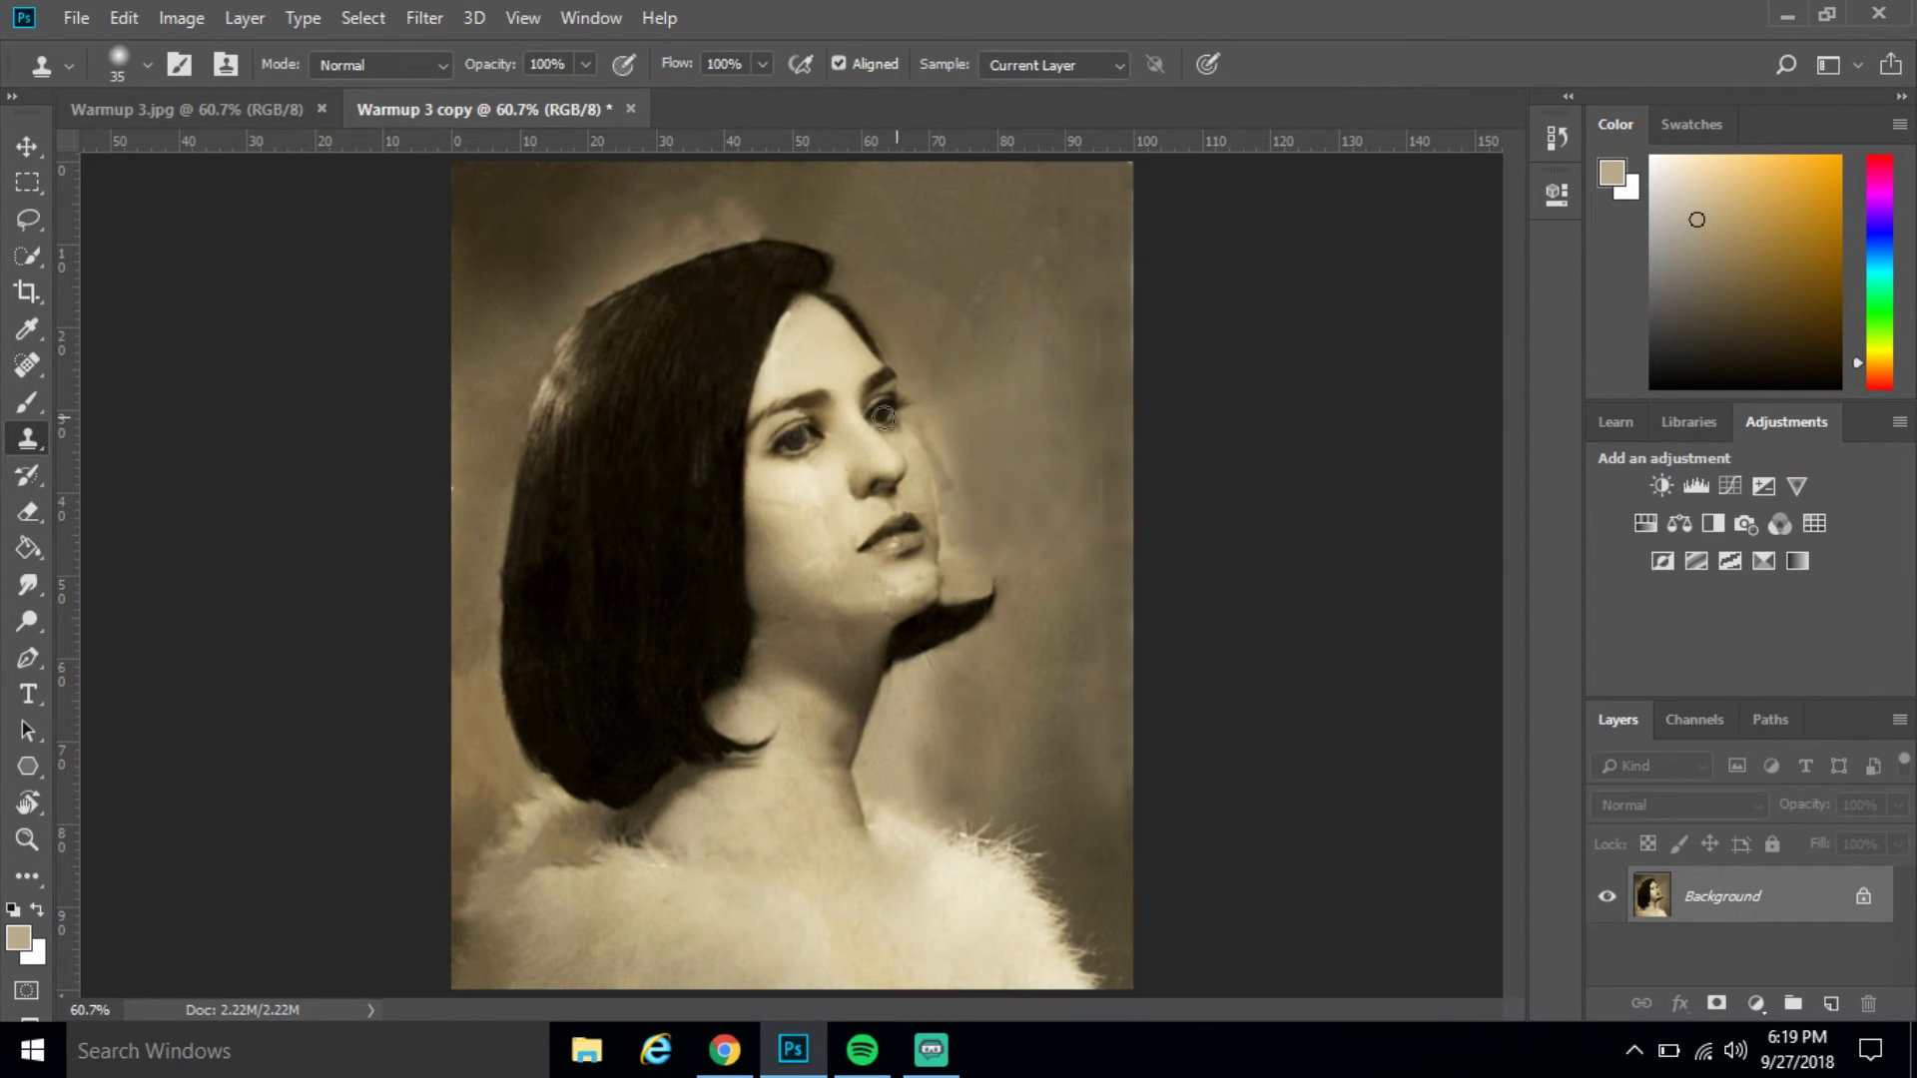
Heal the light crack remnant between eyebrow and eyelid crease with the Spot Healing Brush at size 5
left_click(27, 366)
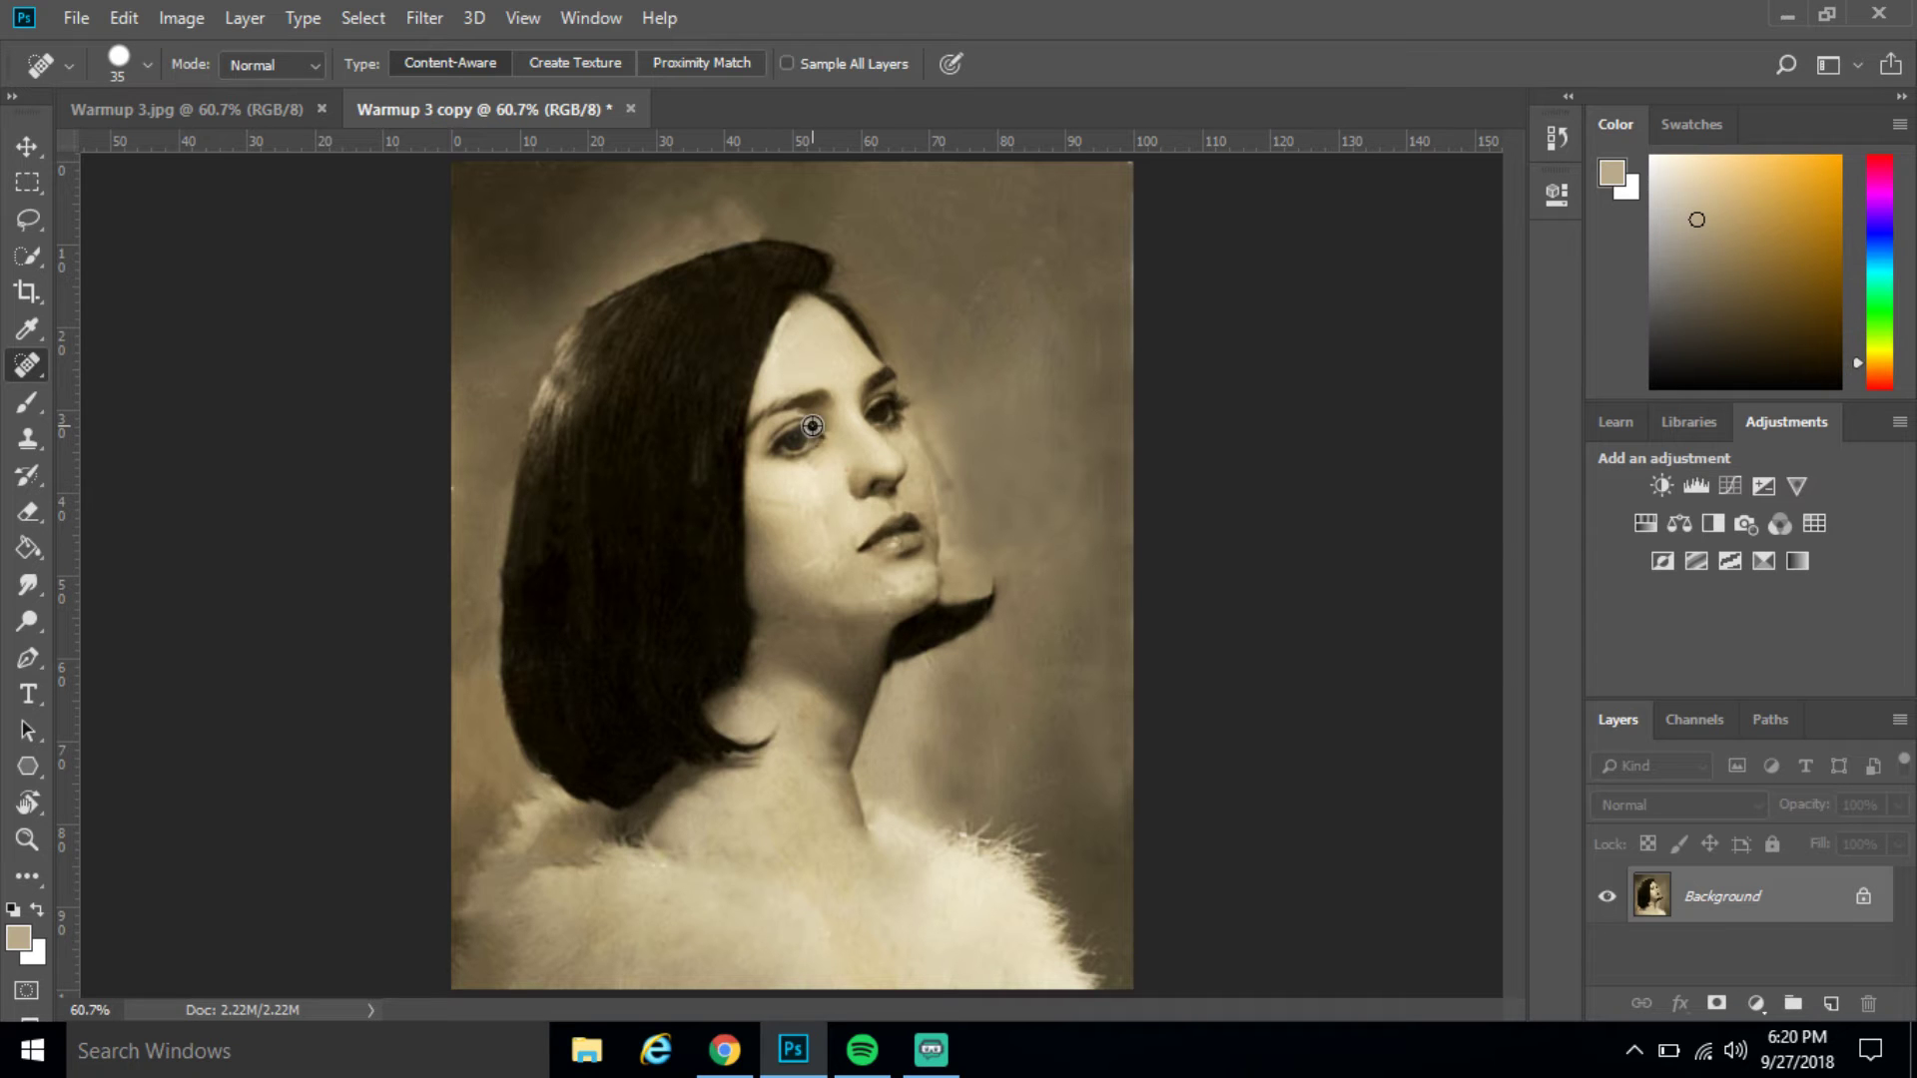
key("ctrl+plus")
key("ctrl+plus")
key("ctrl+plus")
key("ctrl+plus")
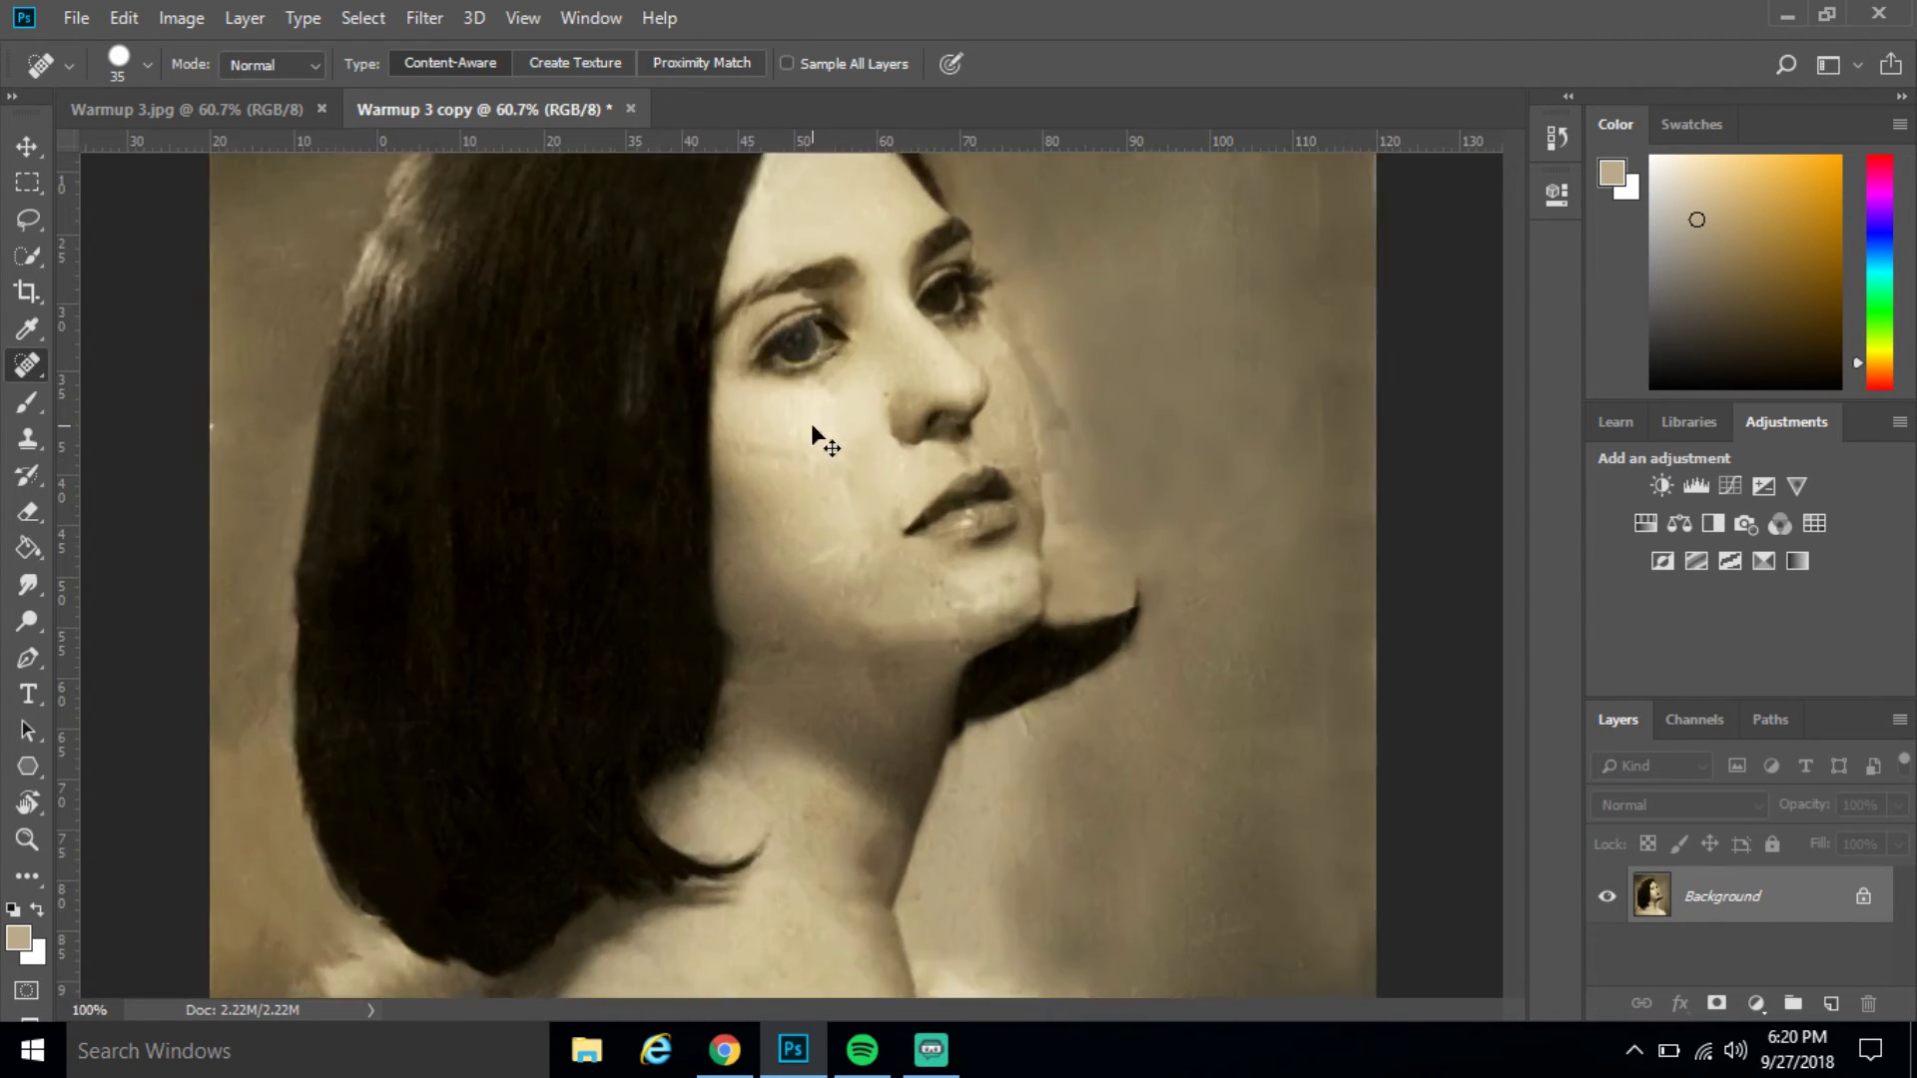
scroll(859, 321, "up", 4)
scroll(899, 307, "up", 2)
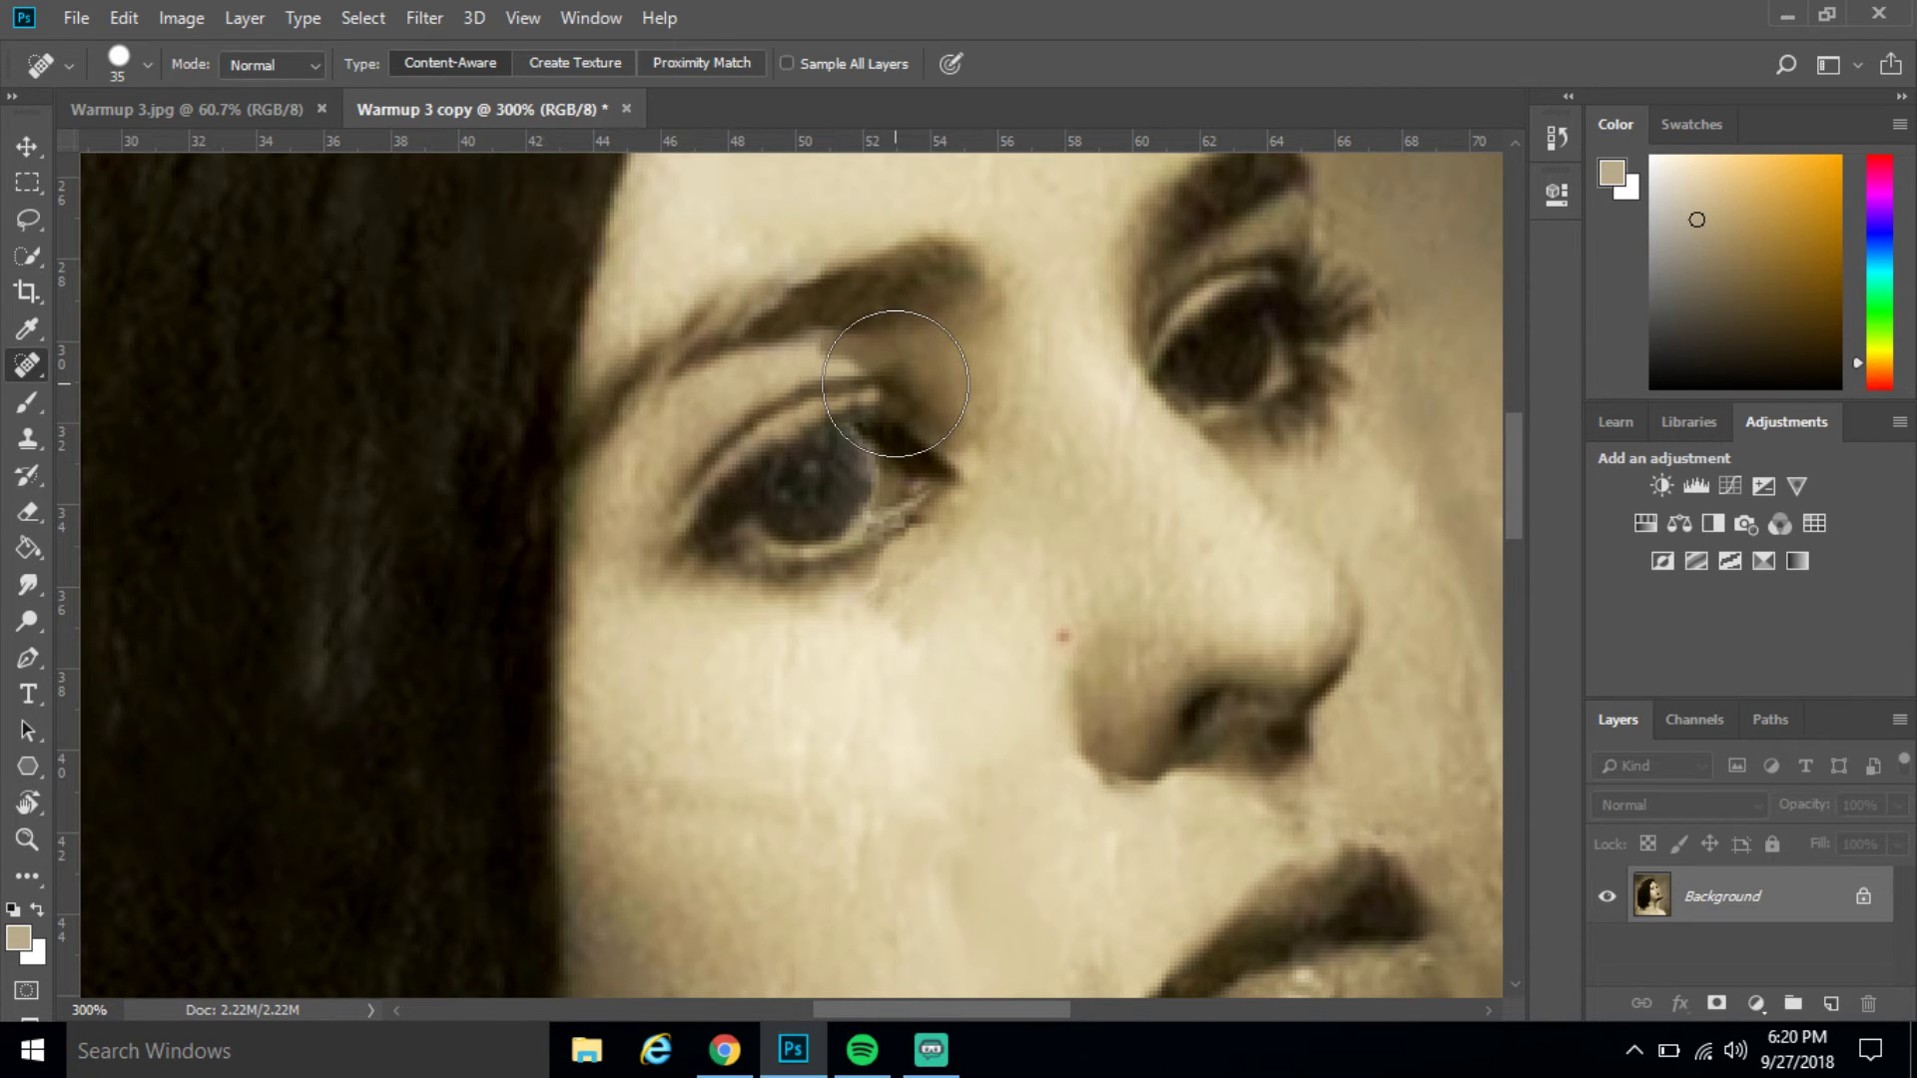
key("bracketleft")
key("bracketleft")
key("bracketleft")
key("bracketleft")
key("bracketleft")
key("bracketleft")
key("bracketleft")
key("bracketleft")
mouse_move(835, 362)
left_mouse_down()
mouse_move(915, 375)
mouse_move(916, 347)
mouse_move(973, 405)
mouse_move(970, 452)
mouse_move(920, 421)
mouse_move(972, 426)
mouse_move(920, 422)
mouse_move(969, 457)
mouse_move(909, 418)
left_mouse_up()
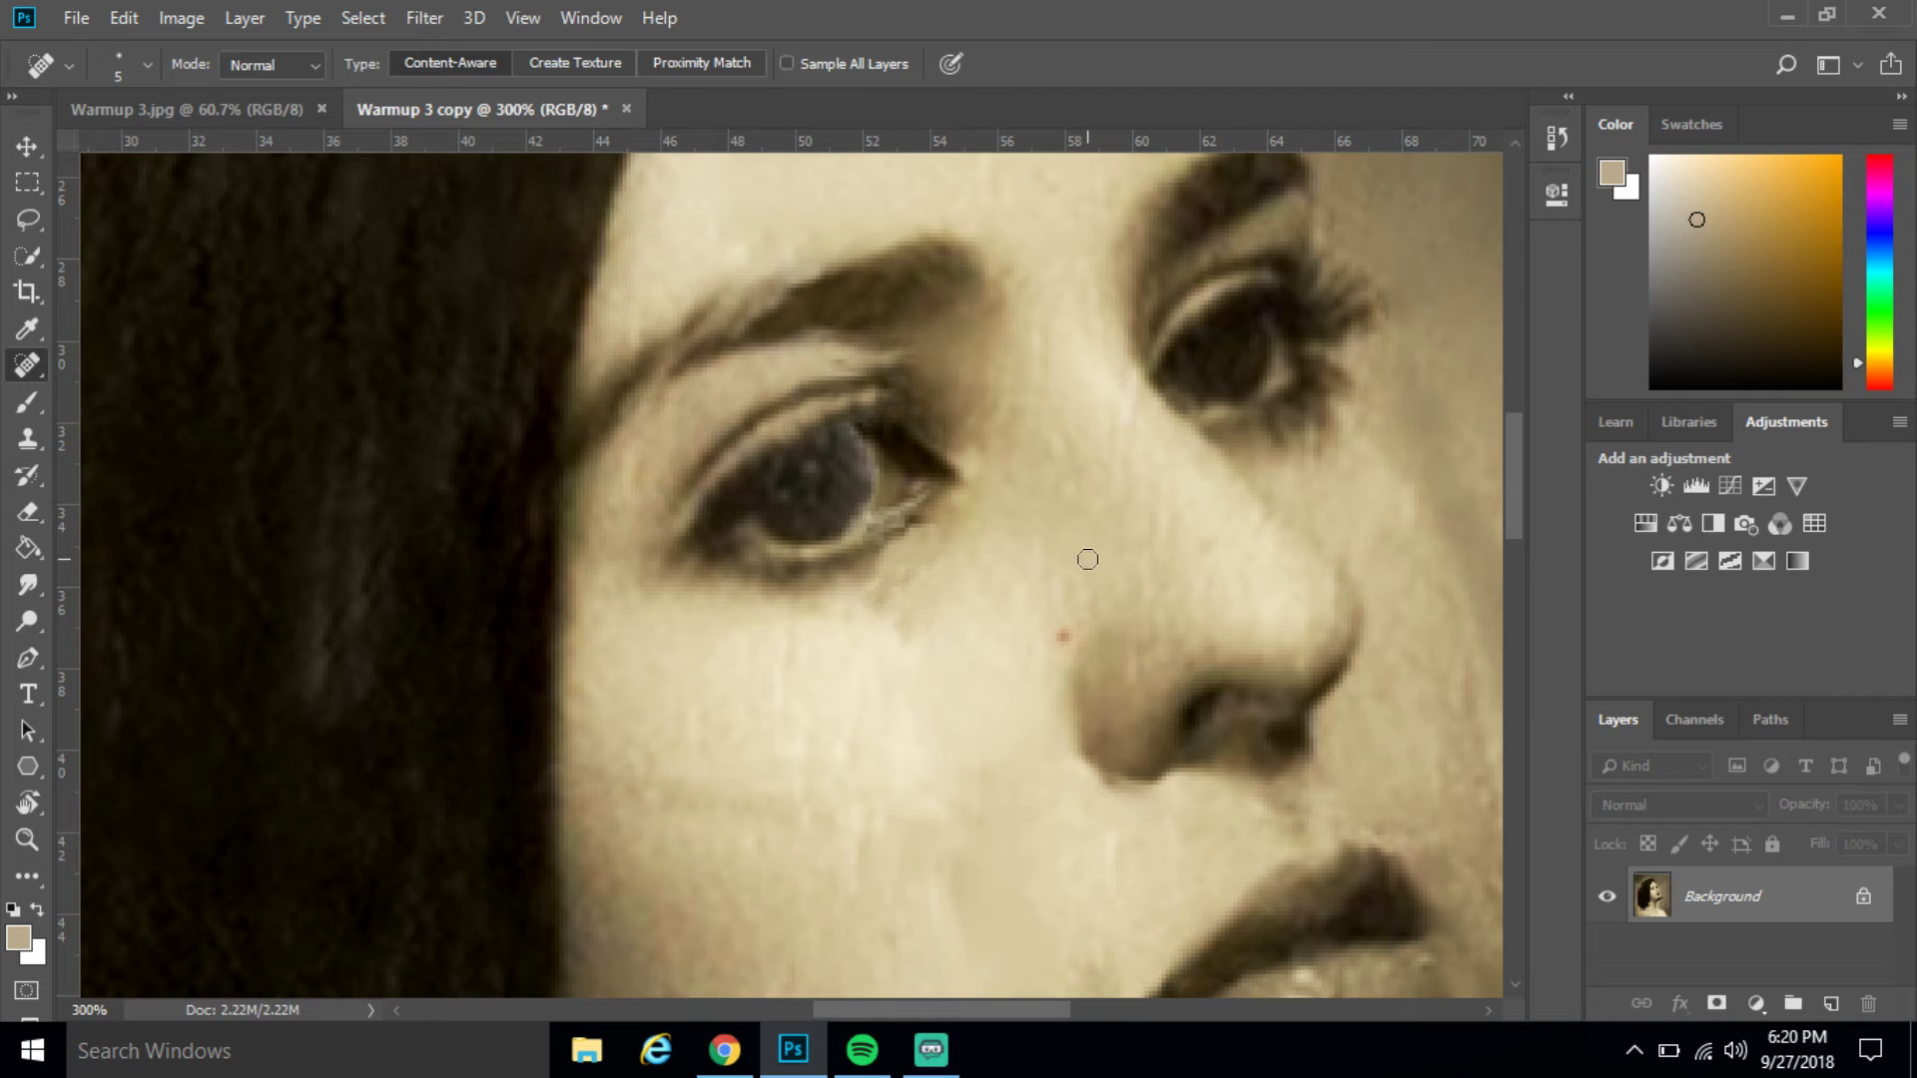
Enlarge the Spot Healing Brush to 35 and heal the pale patch in the background above the hair
key("ctrl+0")
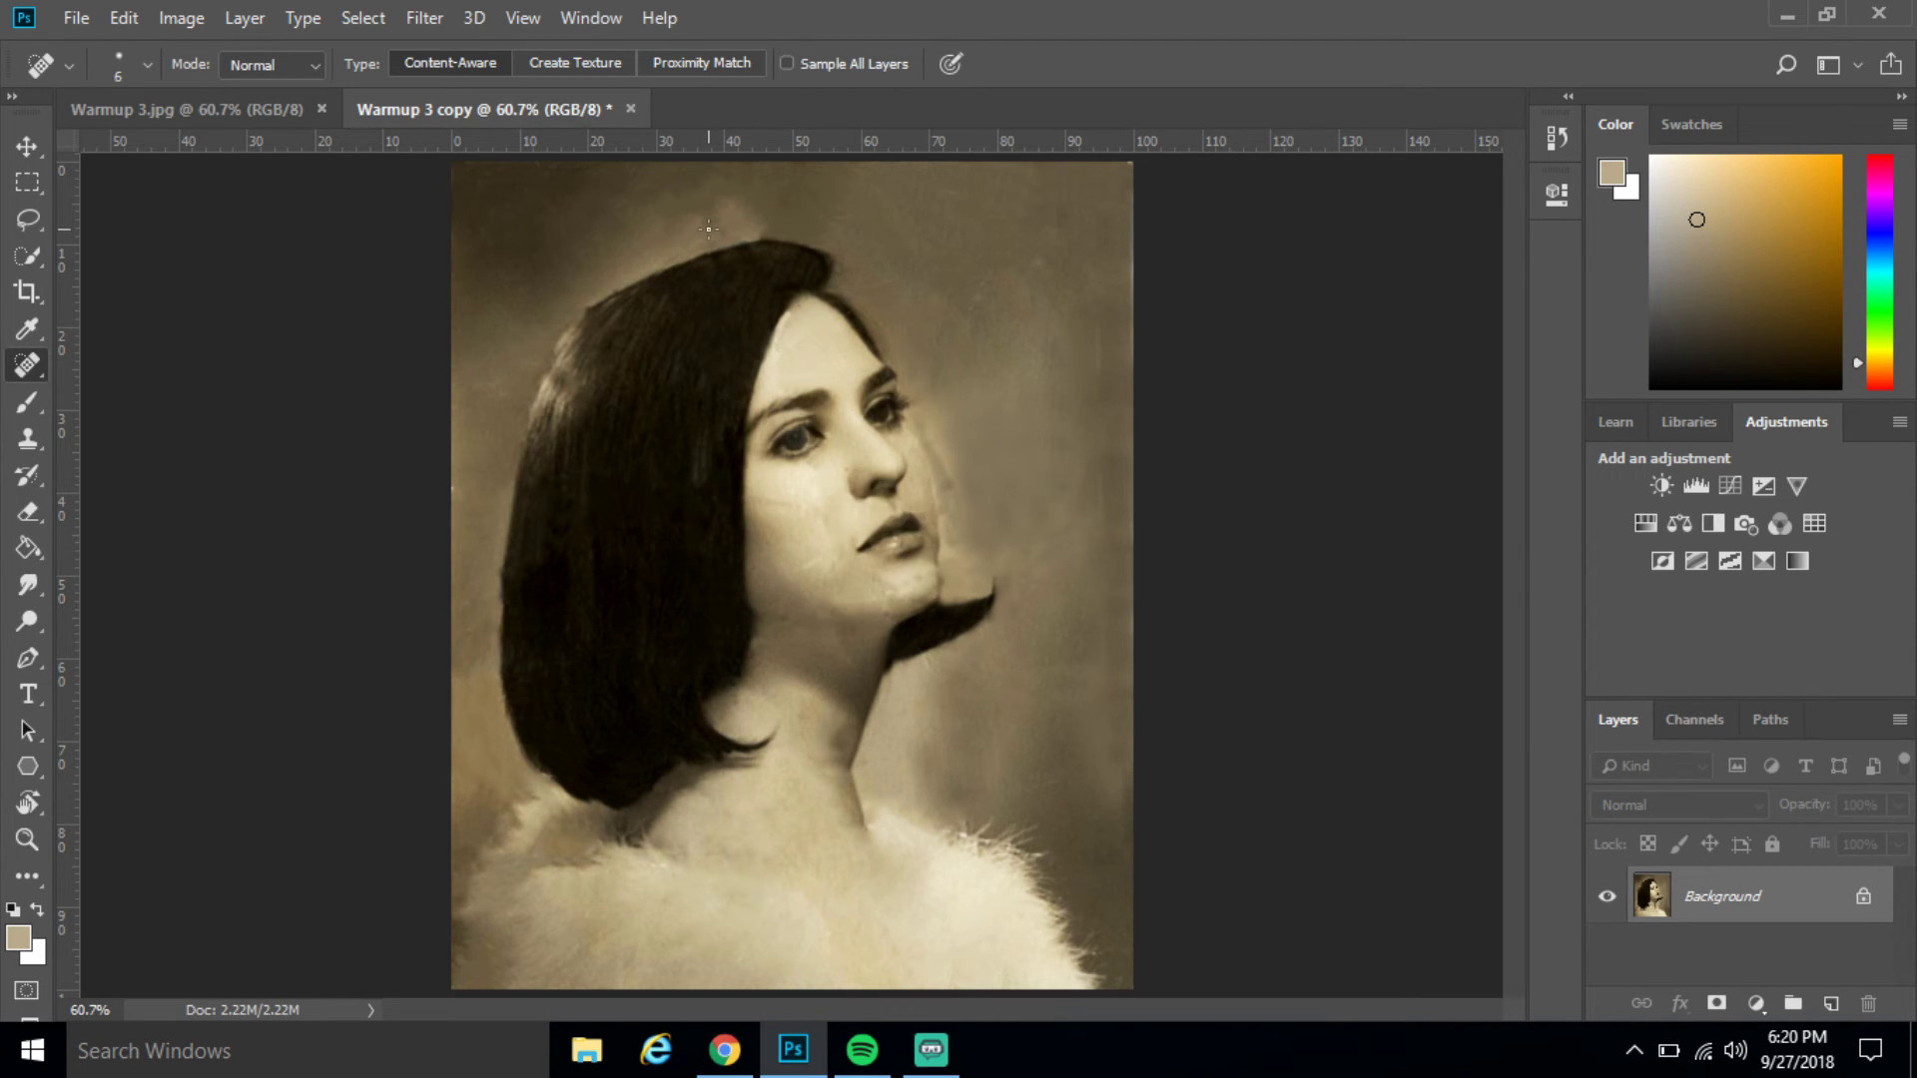
key("bracketright")
key("bracketright")
key("bracketright")
key("bracketright")
key("bracketright")
key("bracketright")
mouse_move(776, 216)
left_mouse_down()
mouse_move(705, 229)
mouse_move(718, 212)
mouse_move(646, 246)
left_mouse_up()
Try to clone jaw skin over the light mark on the cheek beside the mouth with a size 35 Clone Stamp
left_click(807, 625, "alt")
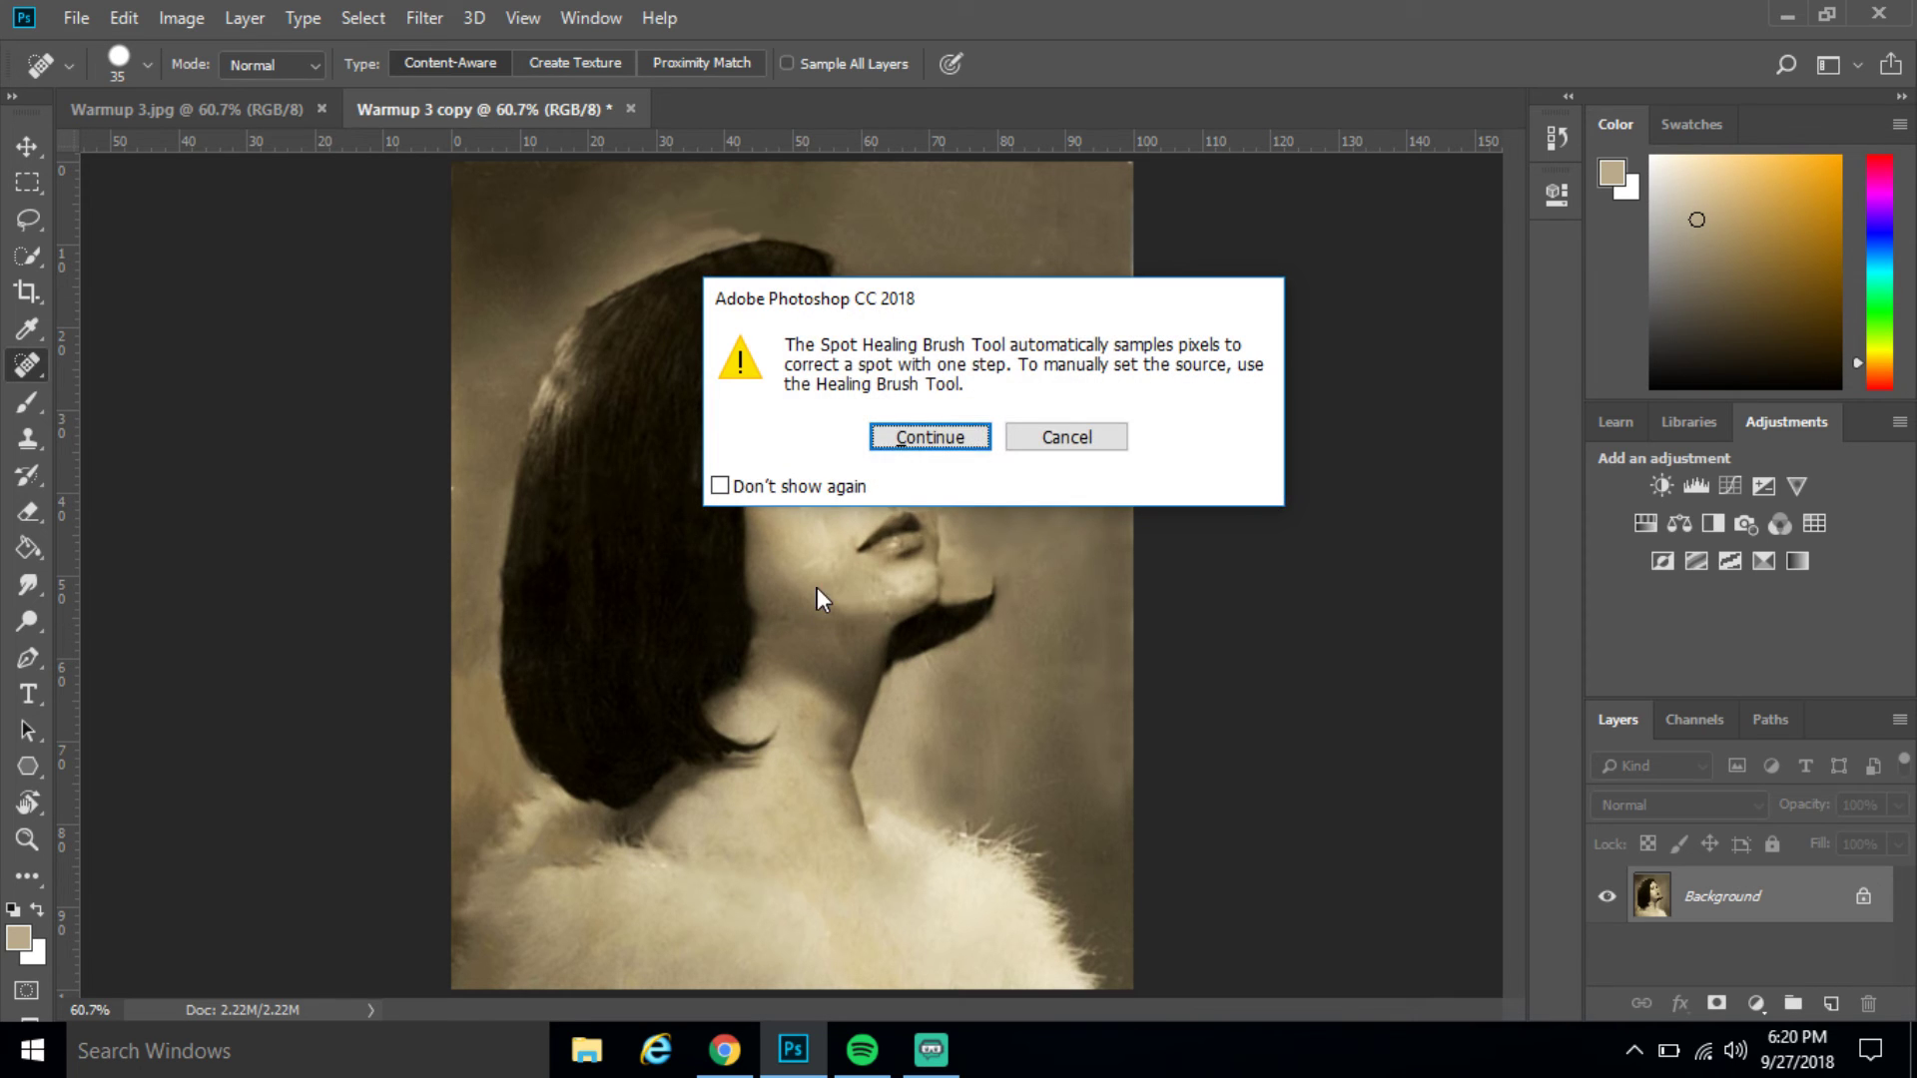
left_click(1060, 435)
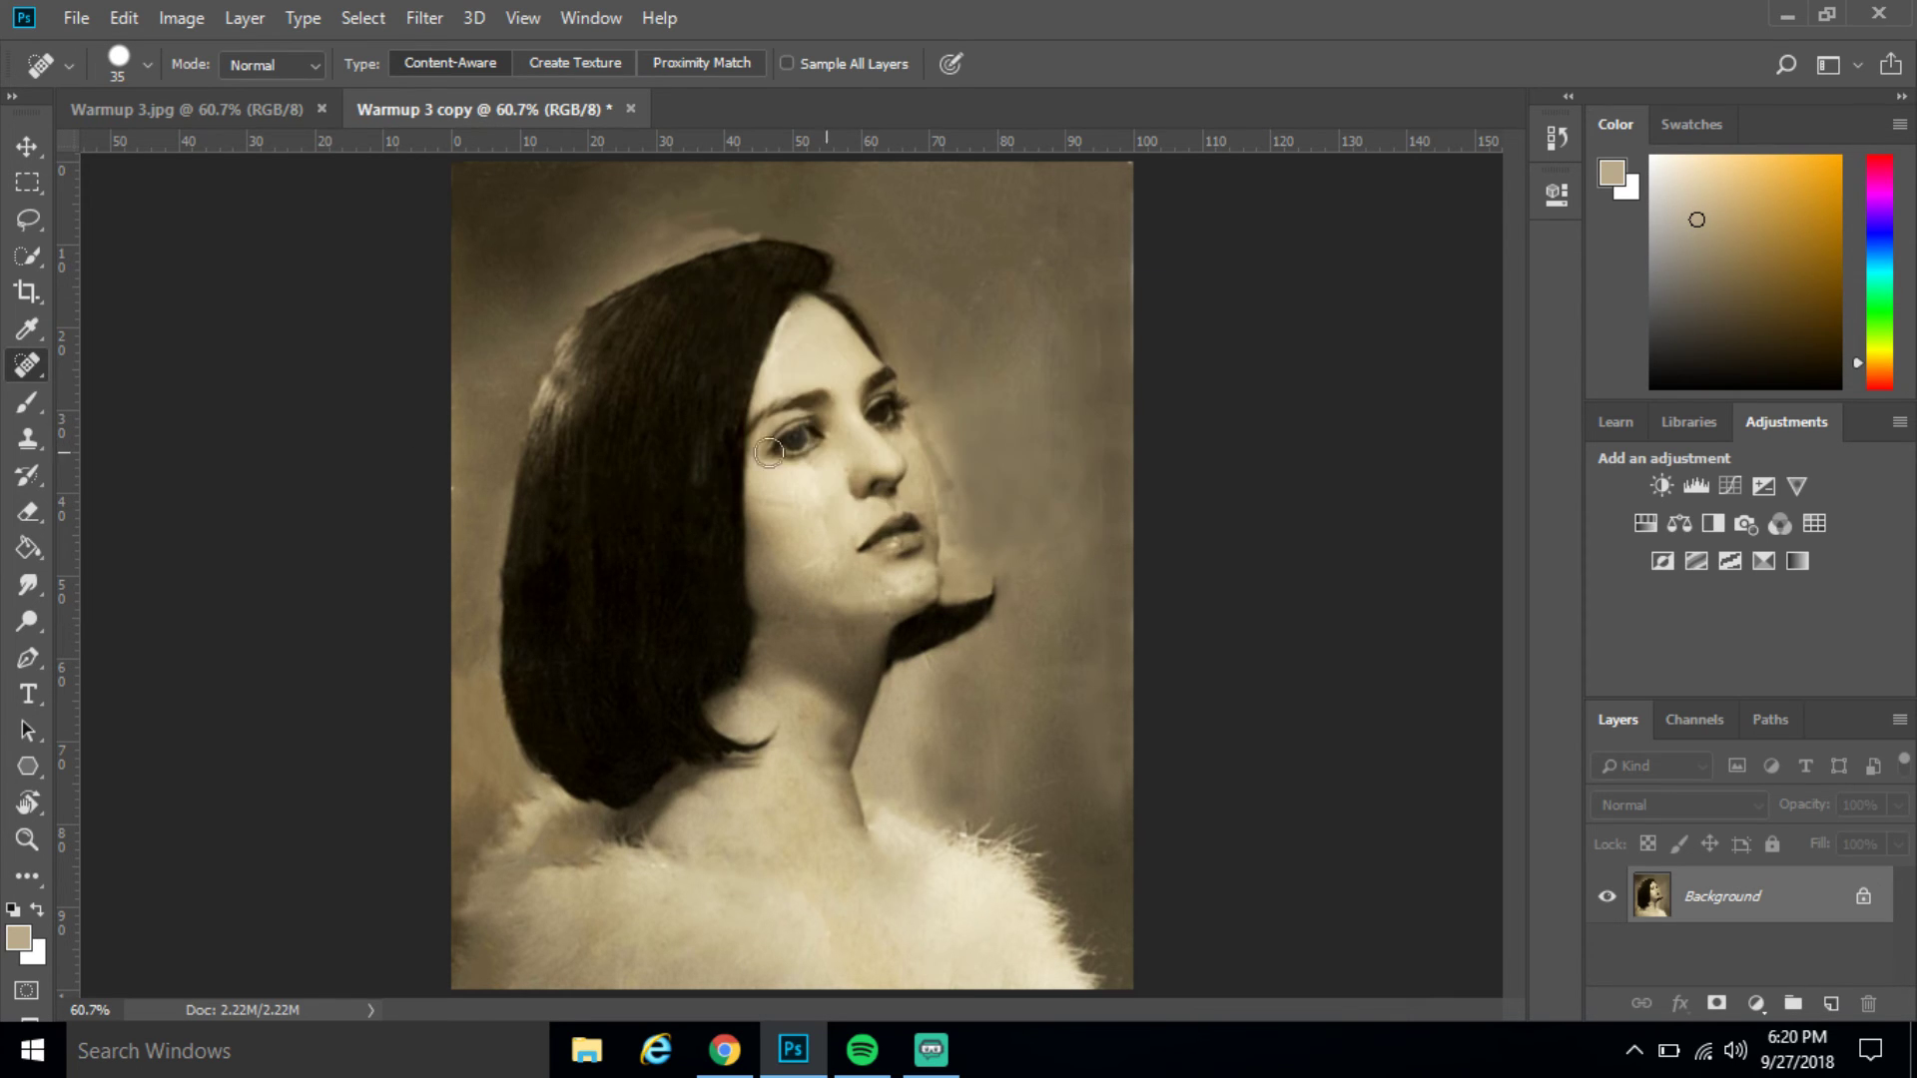
left_click(28, 445)
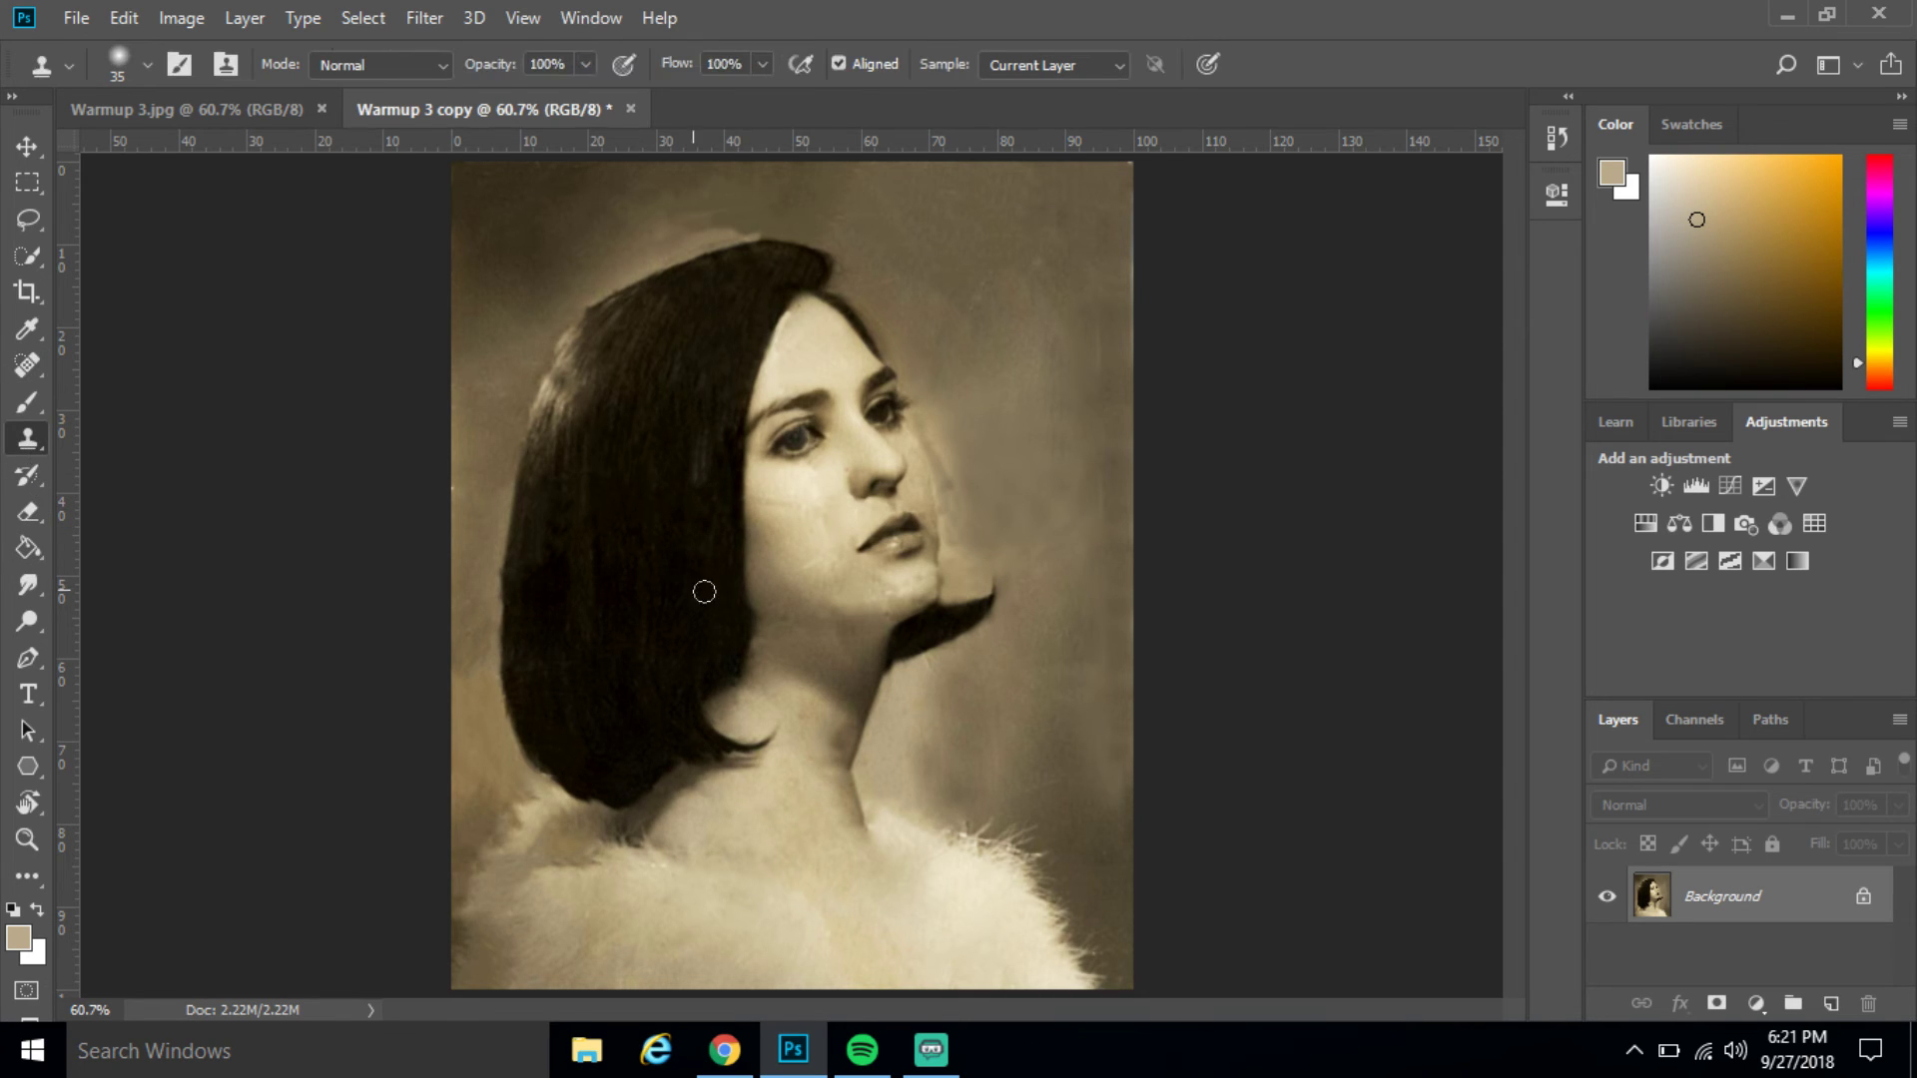
left_click(789, 611, "alt")
left_click_drag(834, 564, 838, 580)
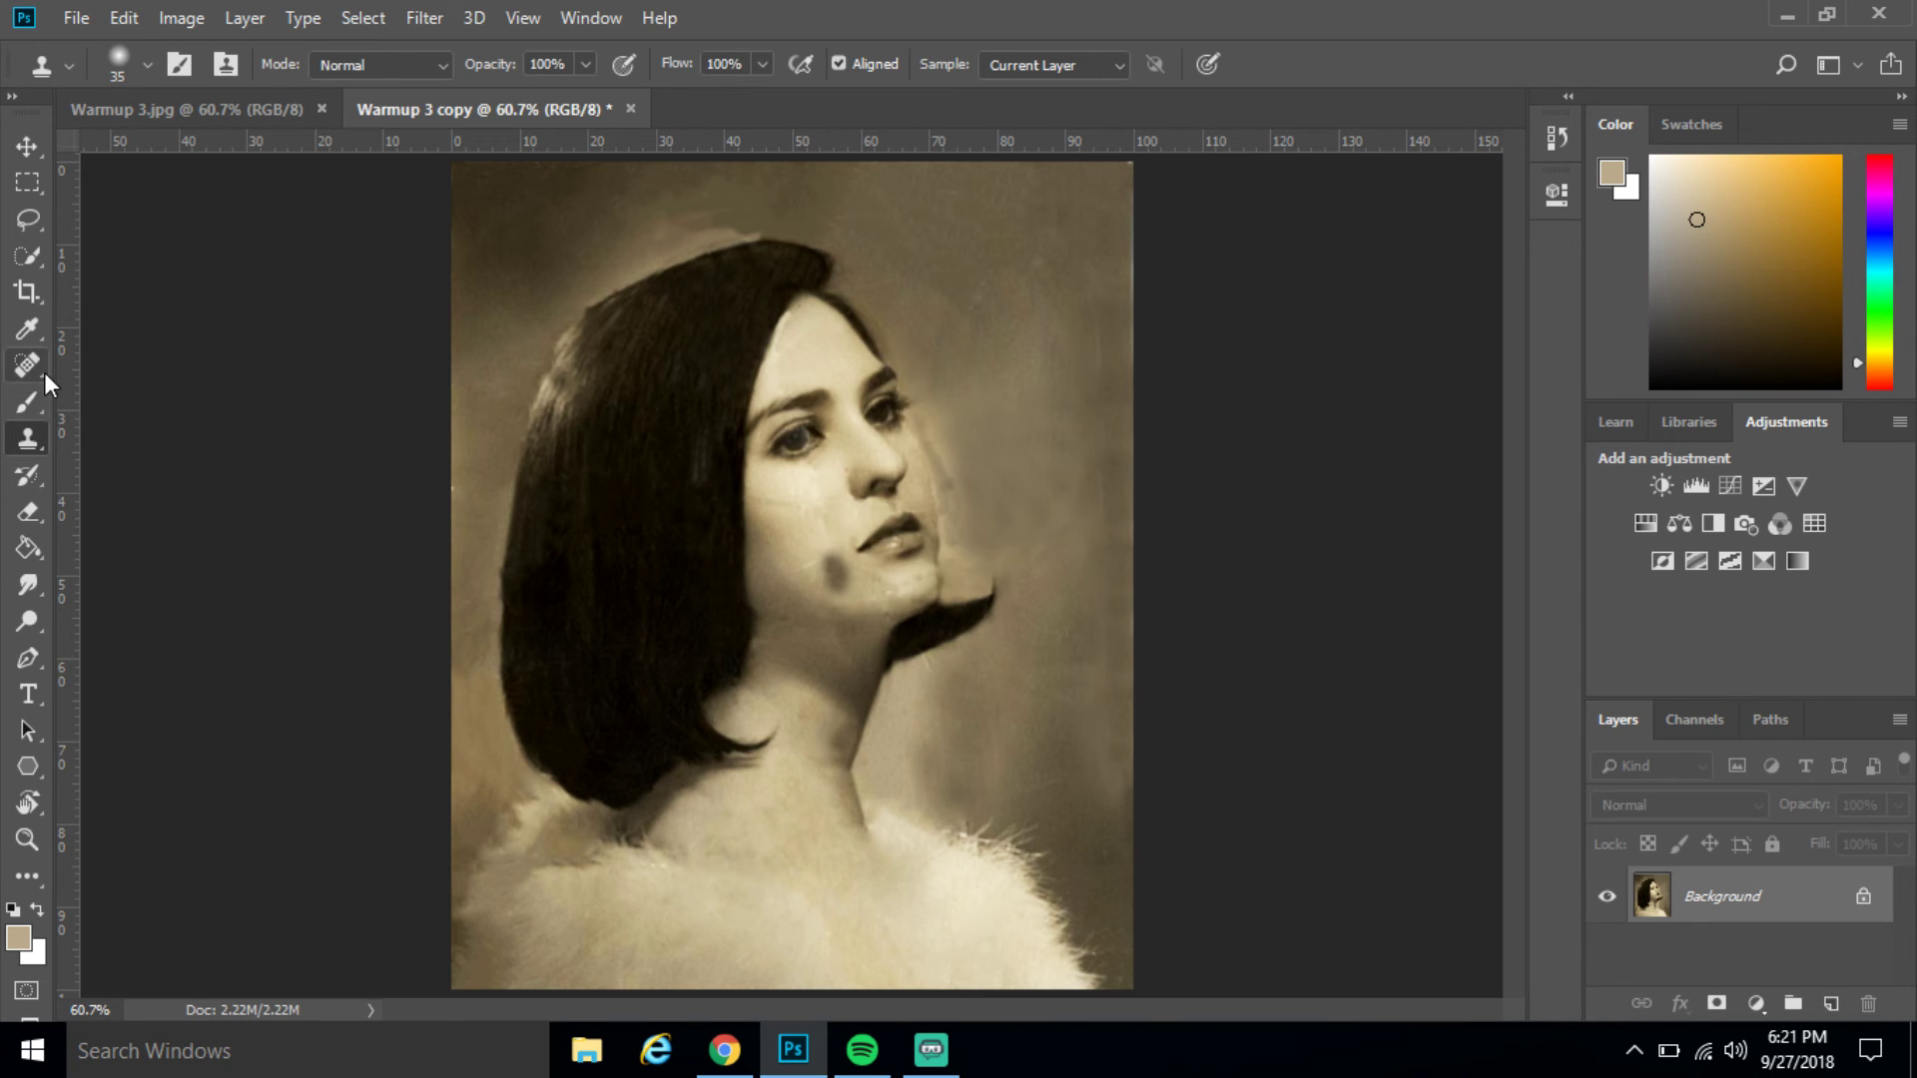
Set the Brush flow to 28%, sample skin colour c8b68a and paint over the dark blotch on the cheek
left_click(30, 403)
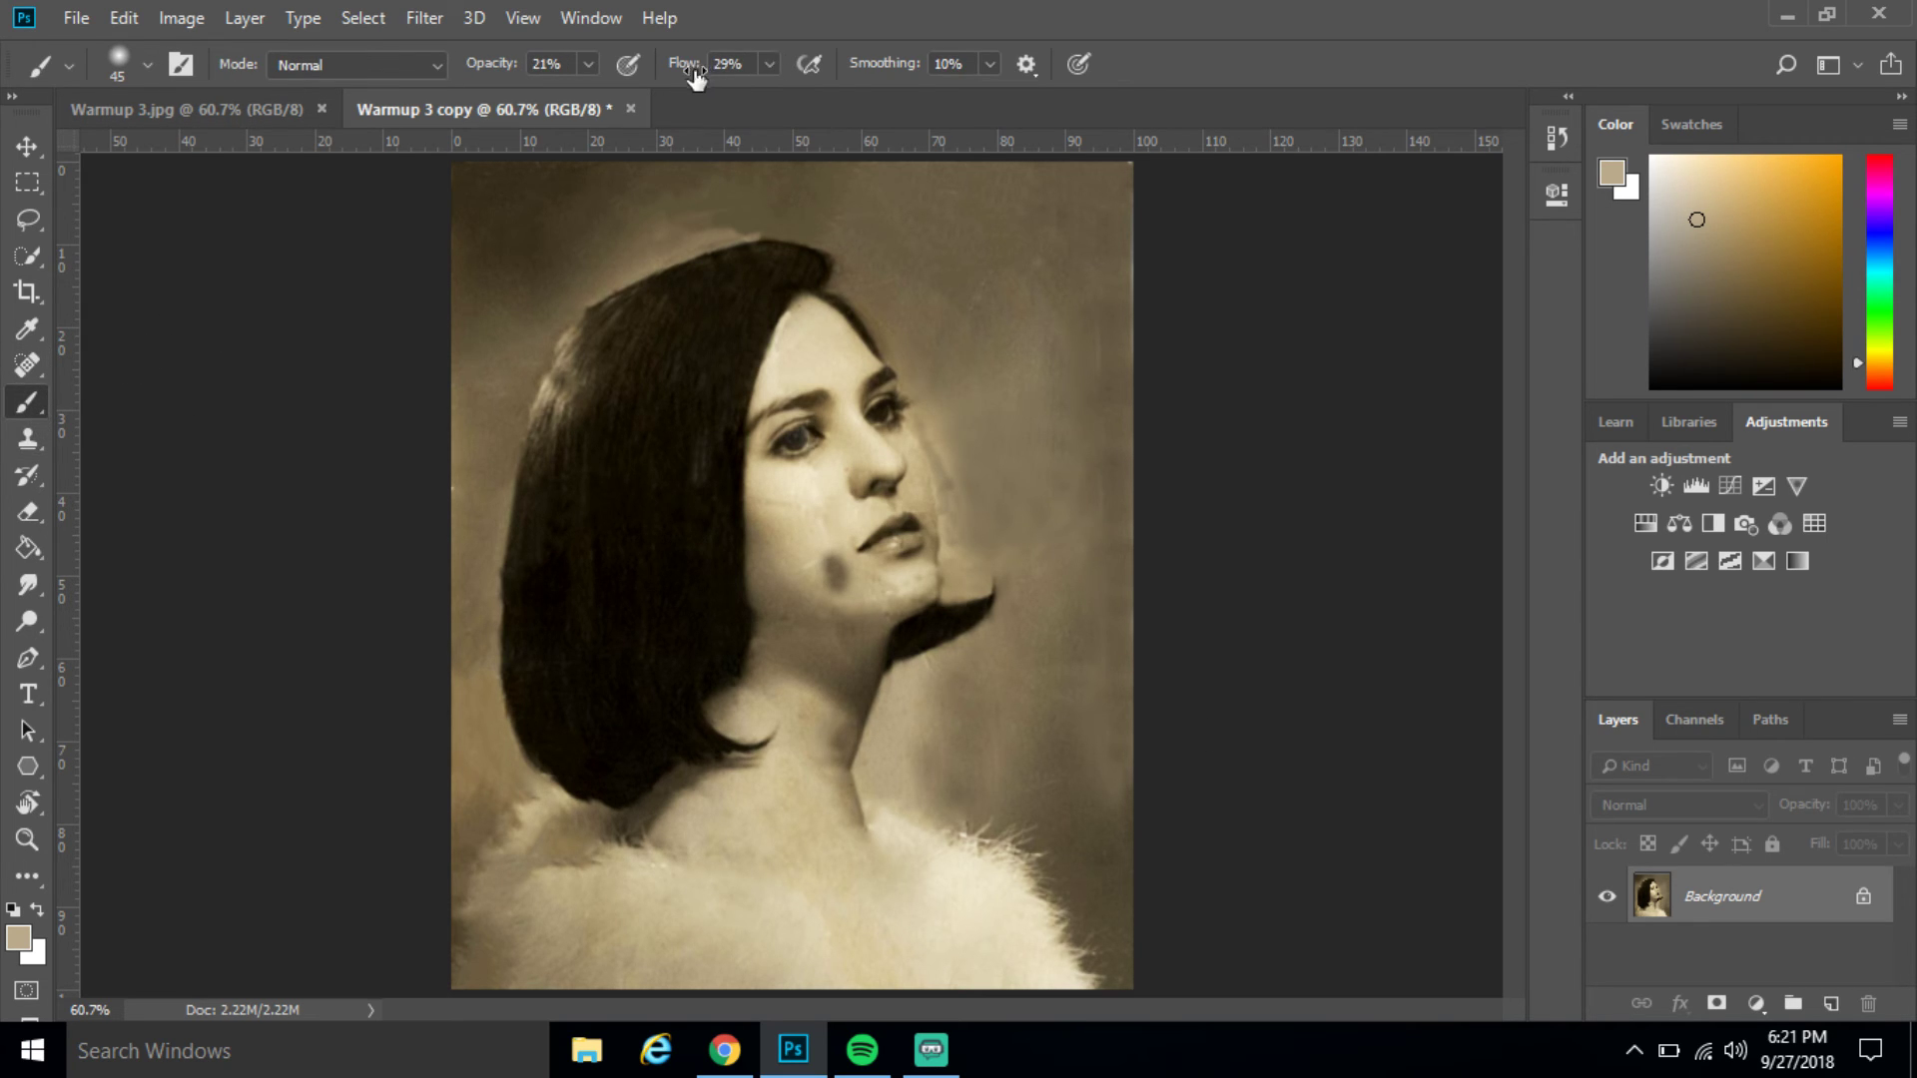
left_click(769, 66)
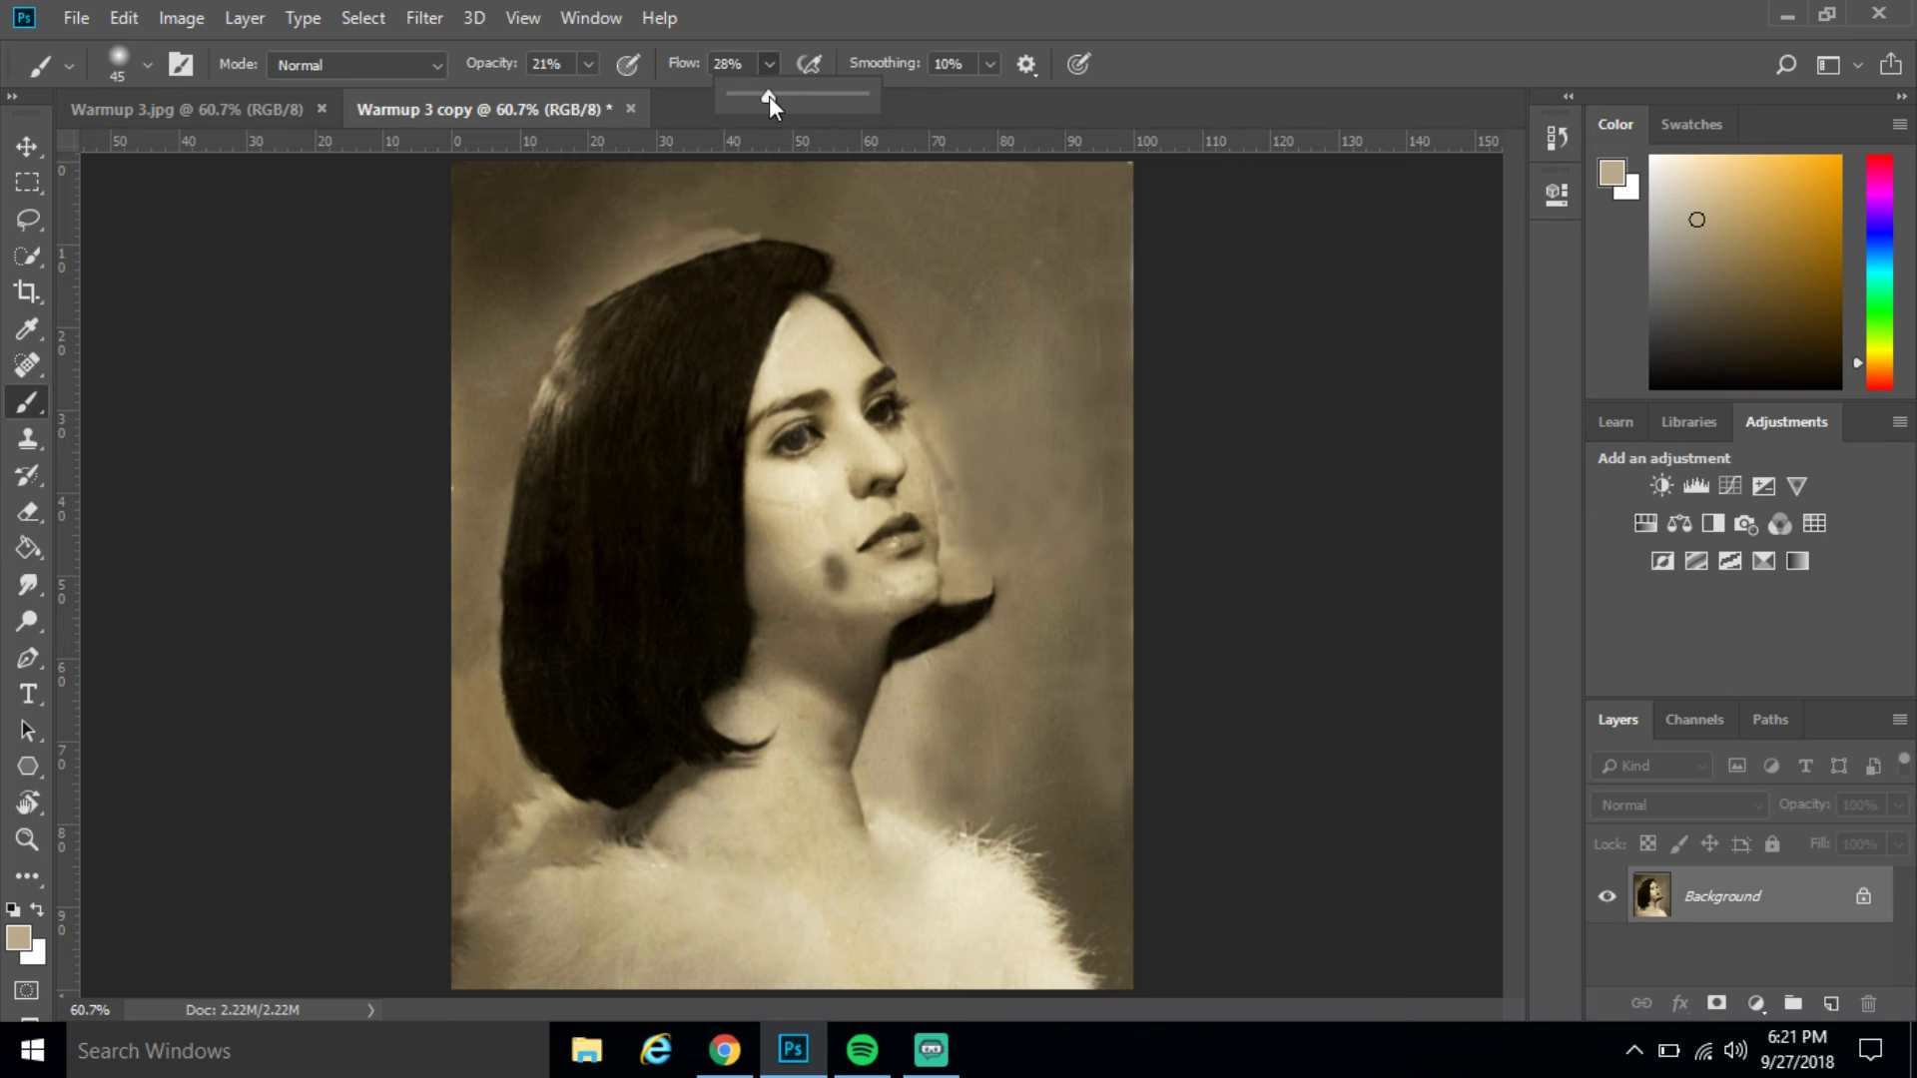
left_click(585, 66)
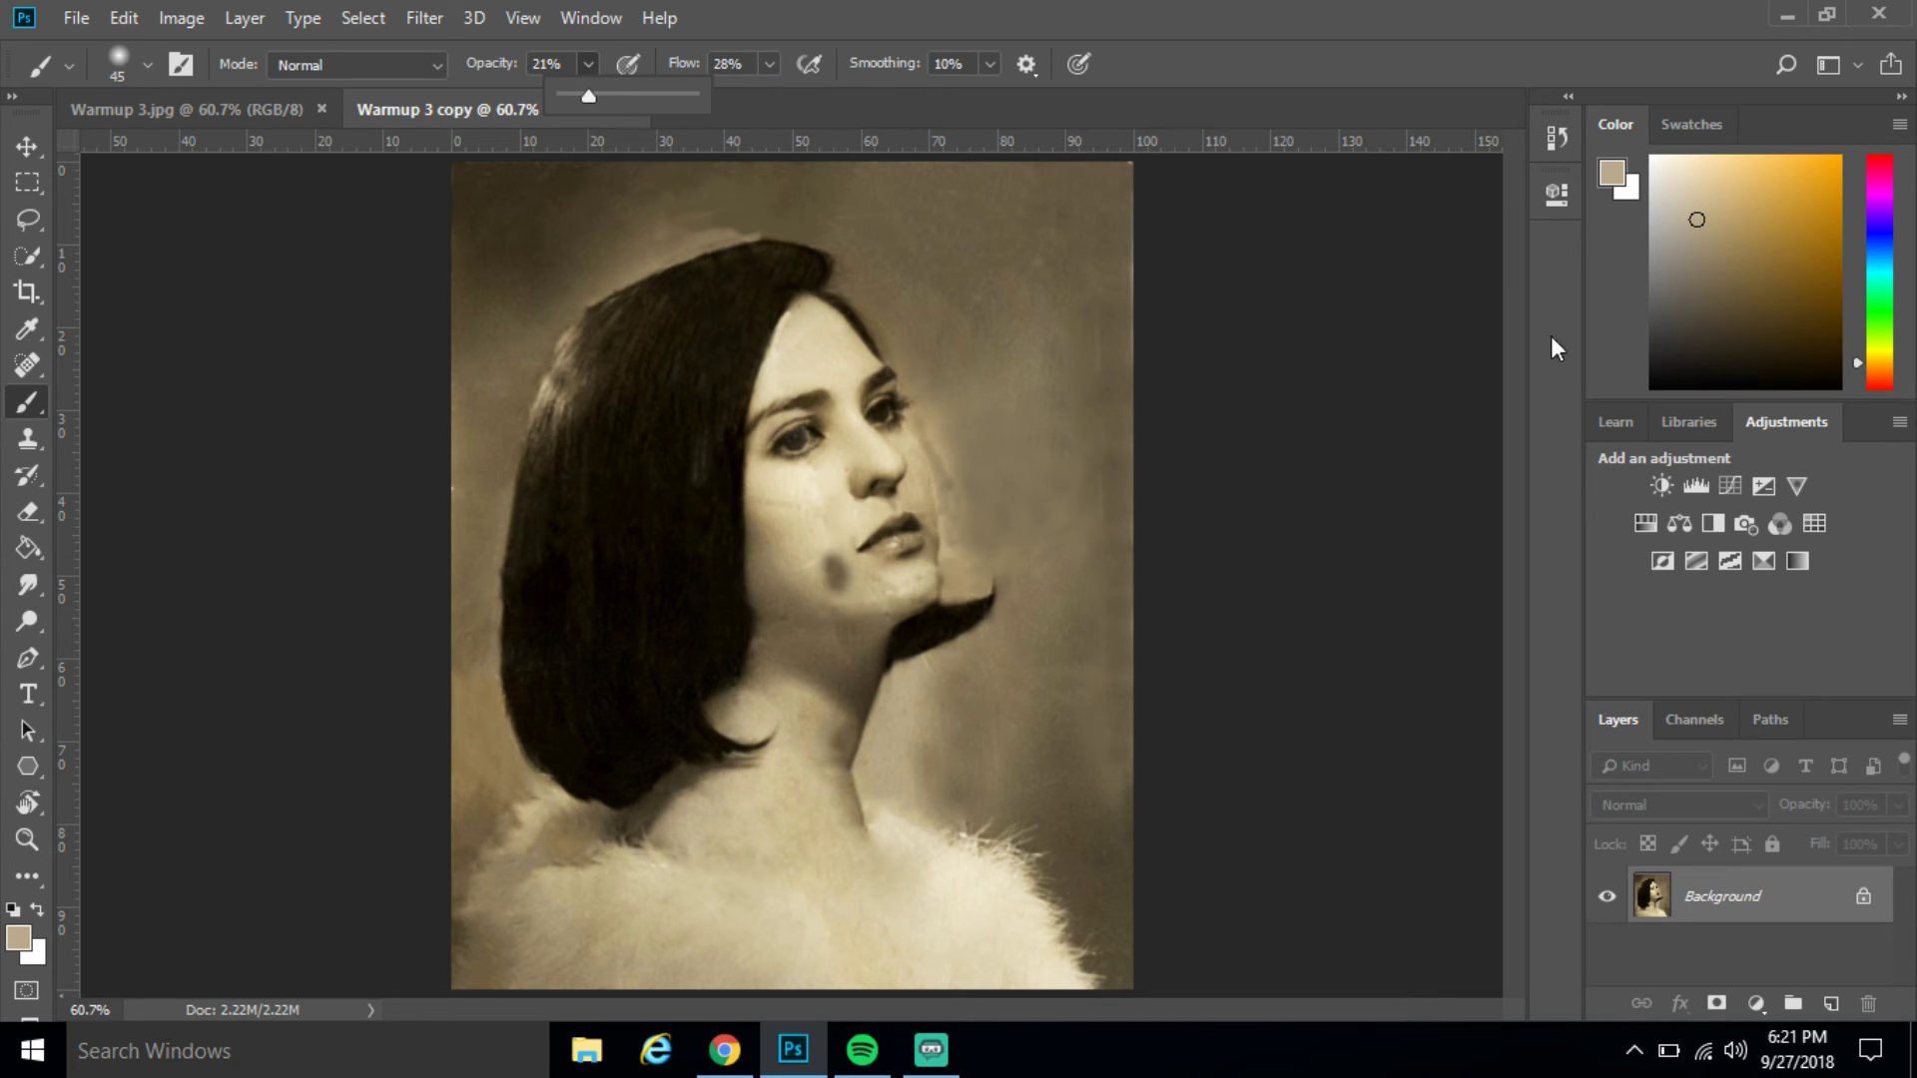
left_click(1602, 168)
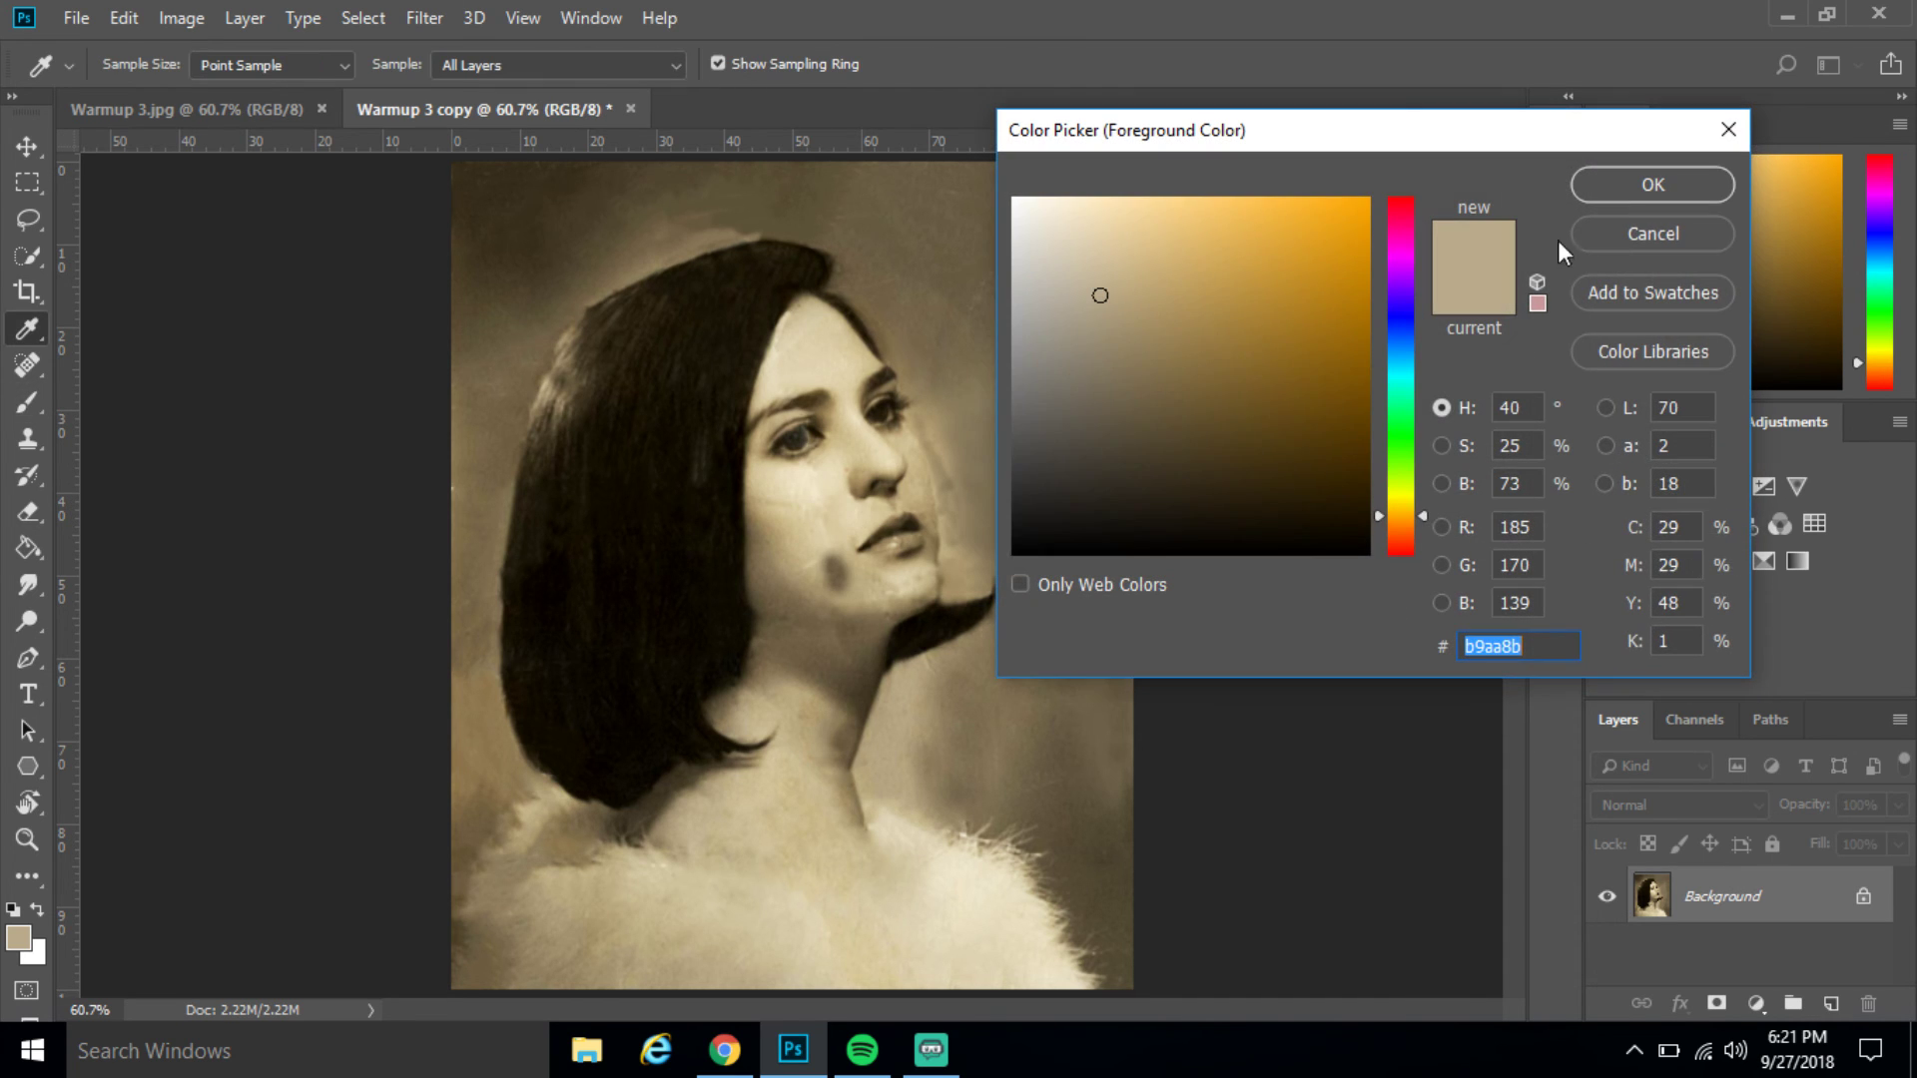
left_click(810, 557)
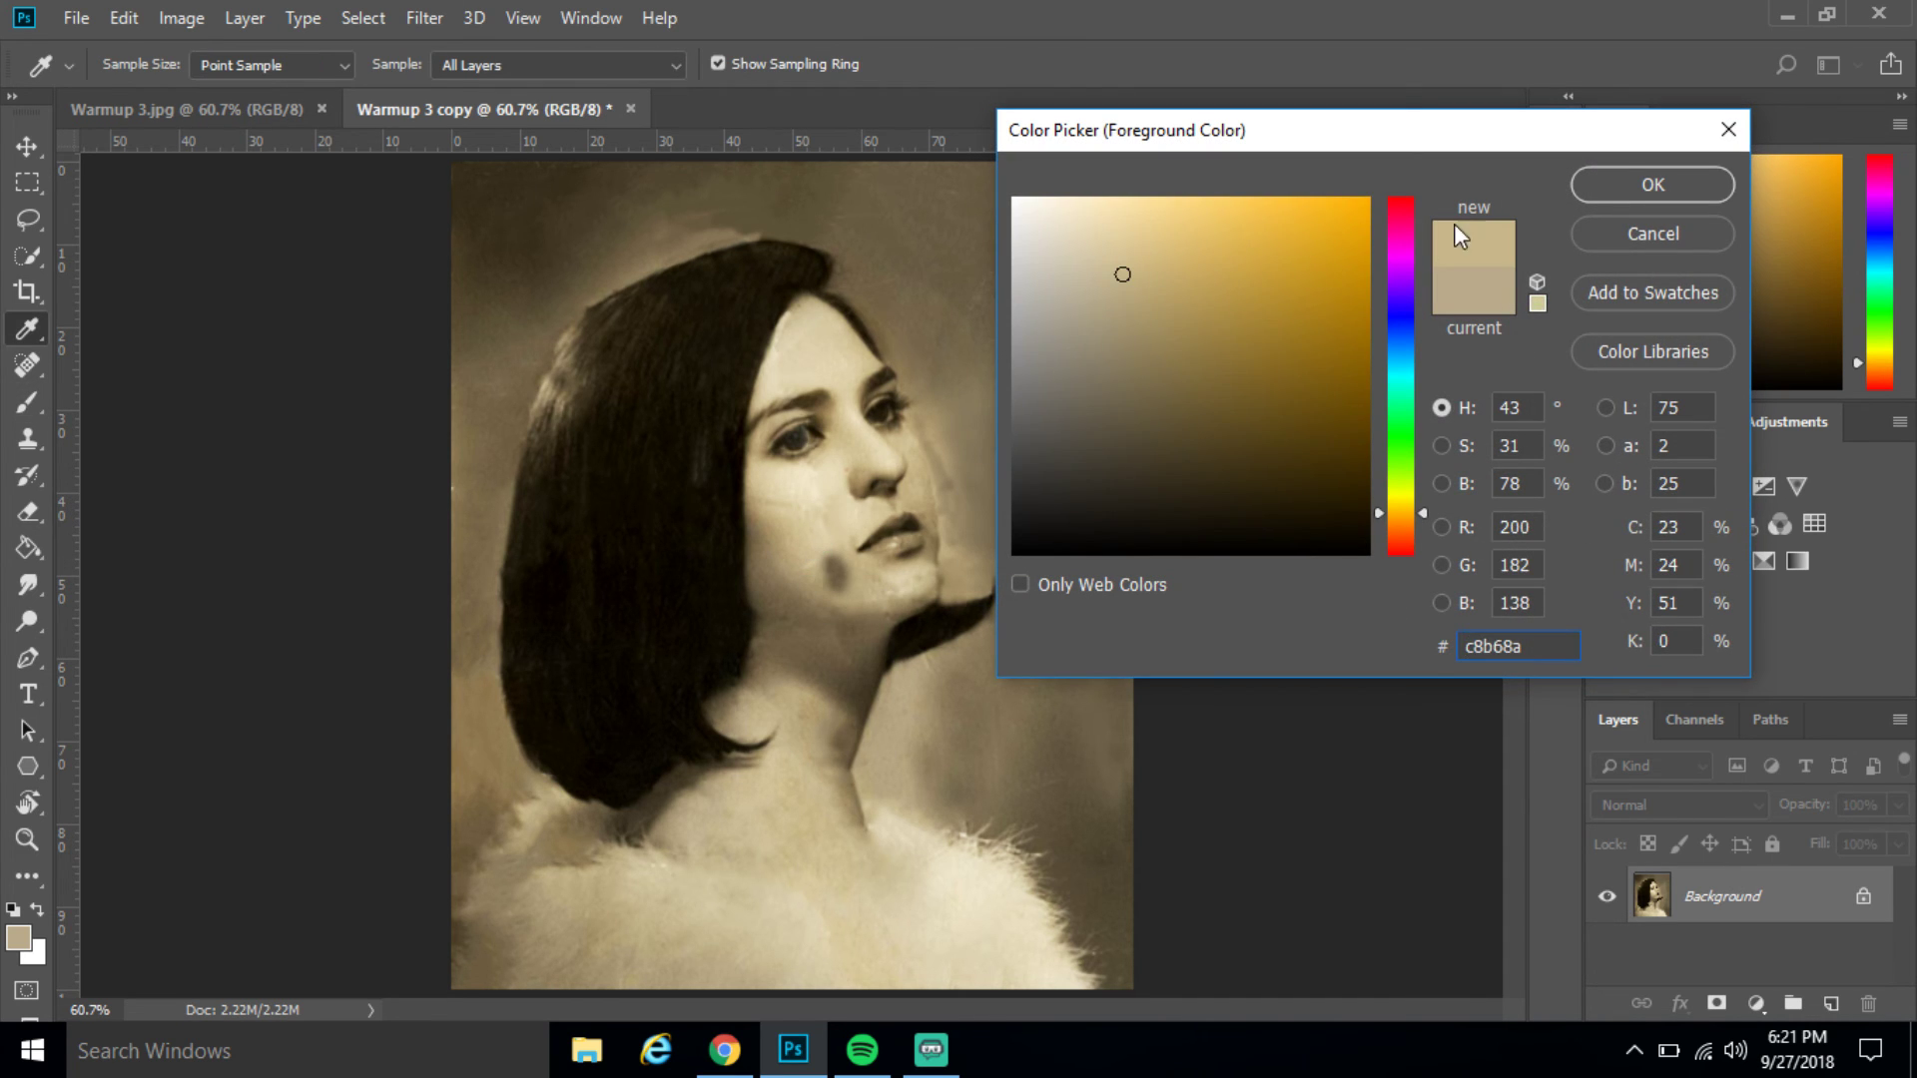
left_click(1619, 185)
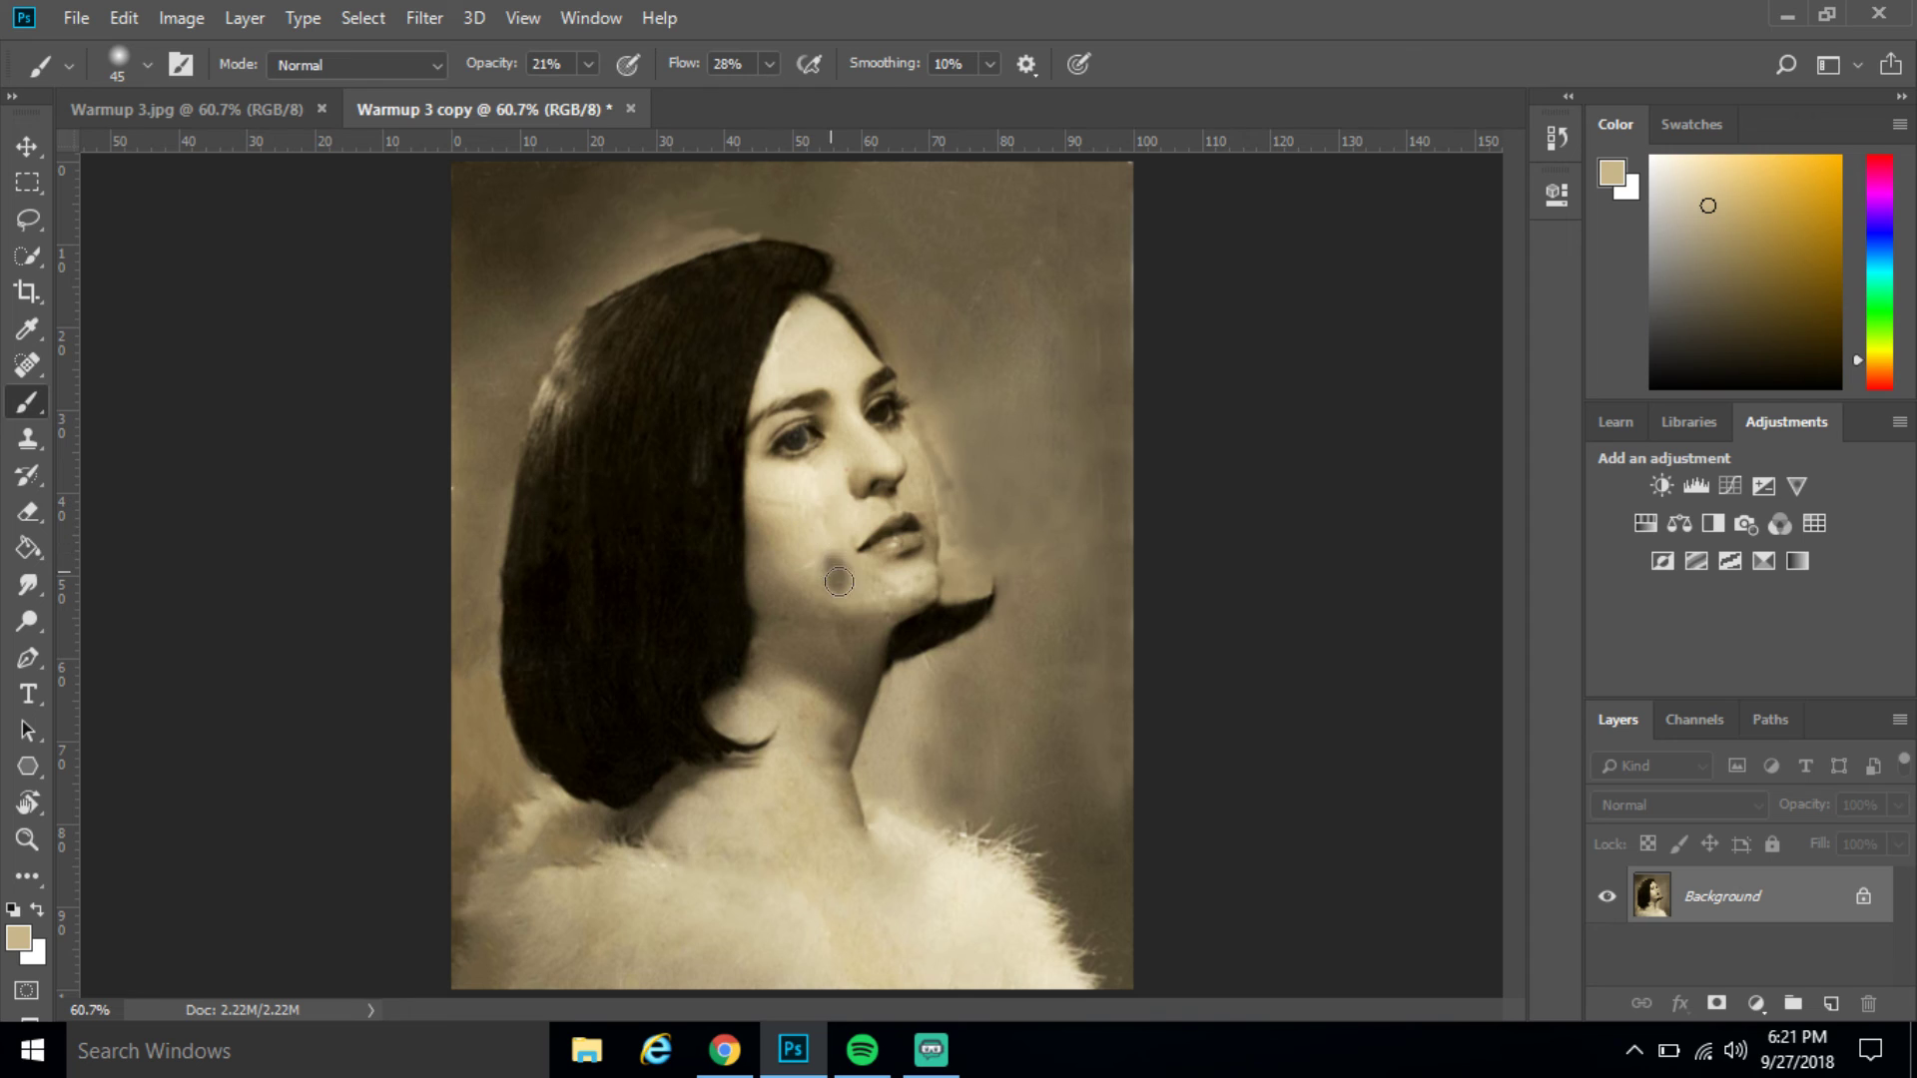
mouse_move(840, 564)
left_mouse_down()
mouse_move(849, 602)
mouse_move(836, 578)
mouse_move(928, 601)
mouse_move(849, 560)
left_mouse_up()
Check the original photo, sample the brown background colour and paint over the light streak in the background beside the face
left_click(262, 123)
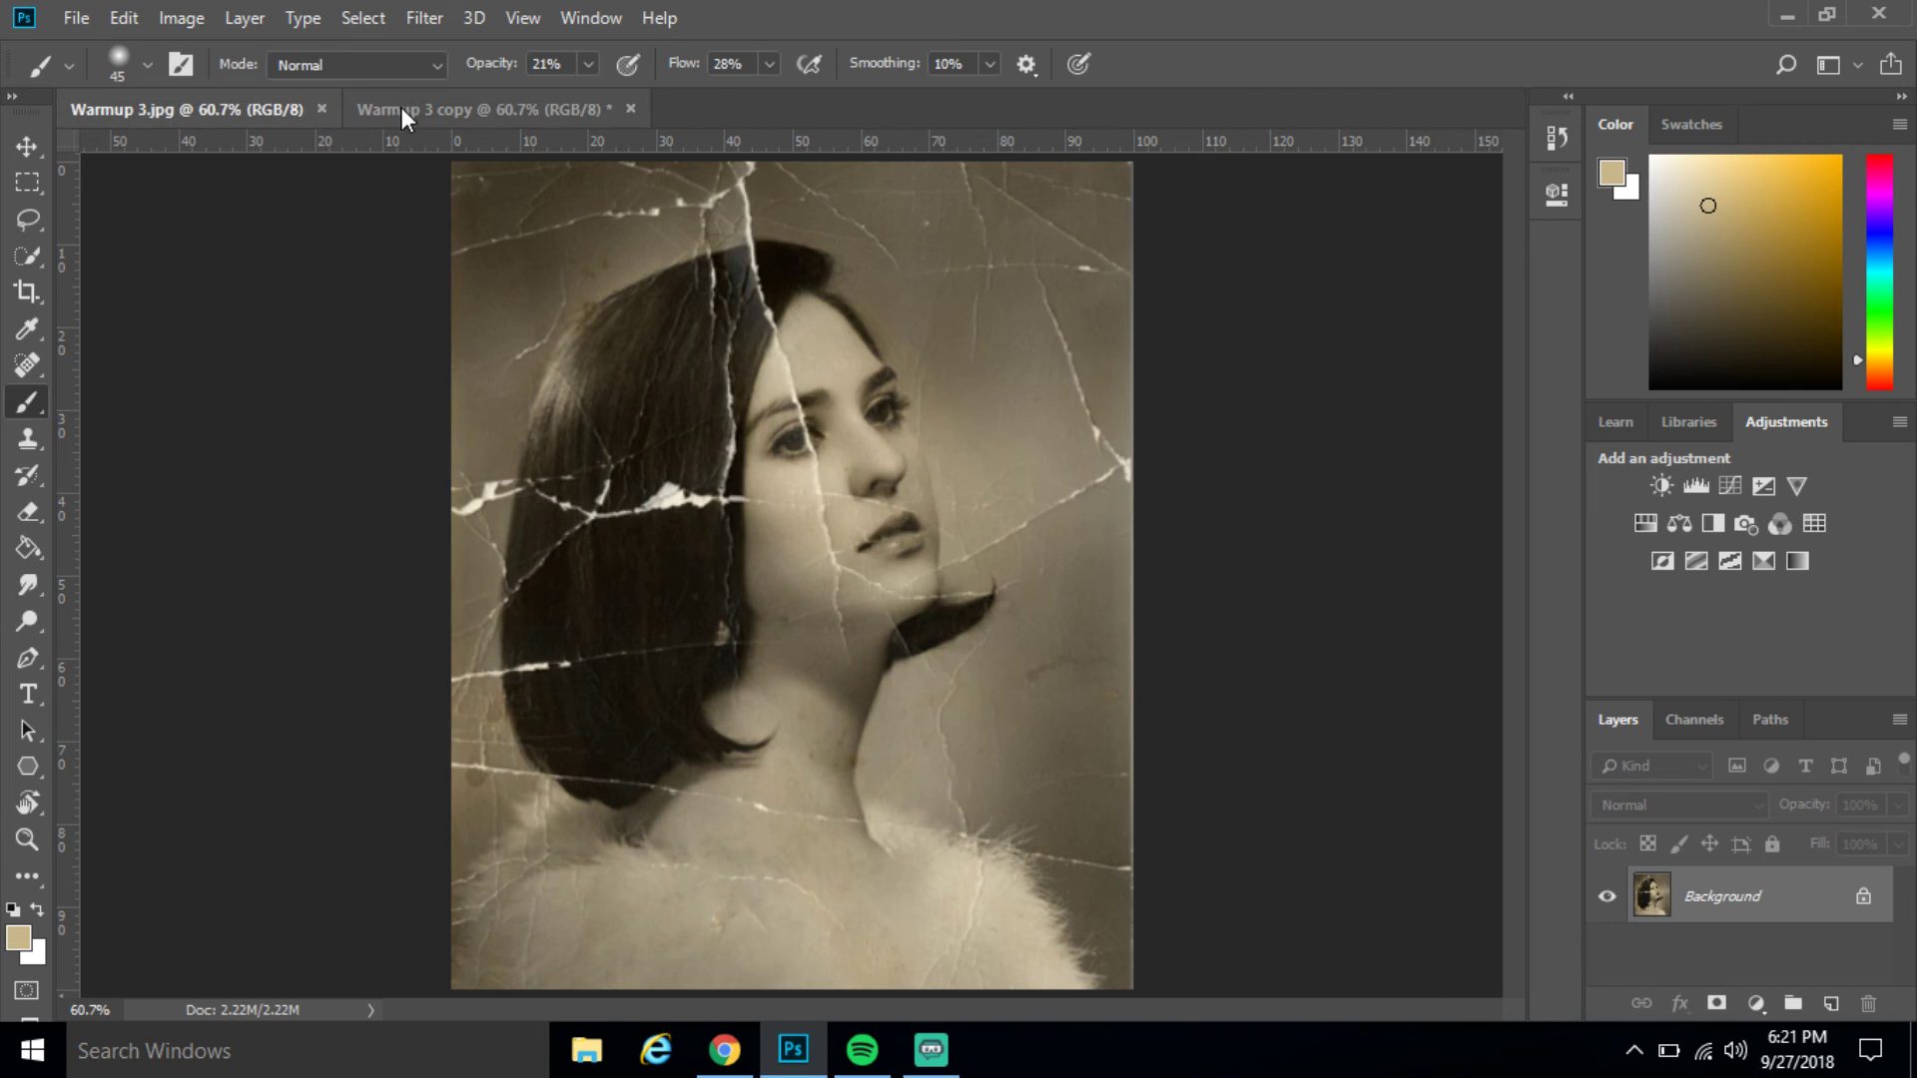
left_click(403, 106)
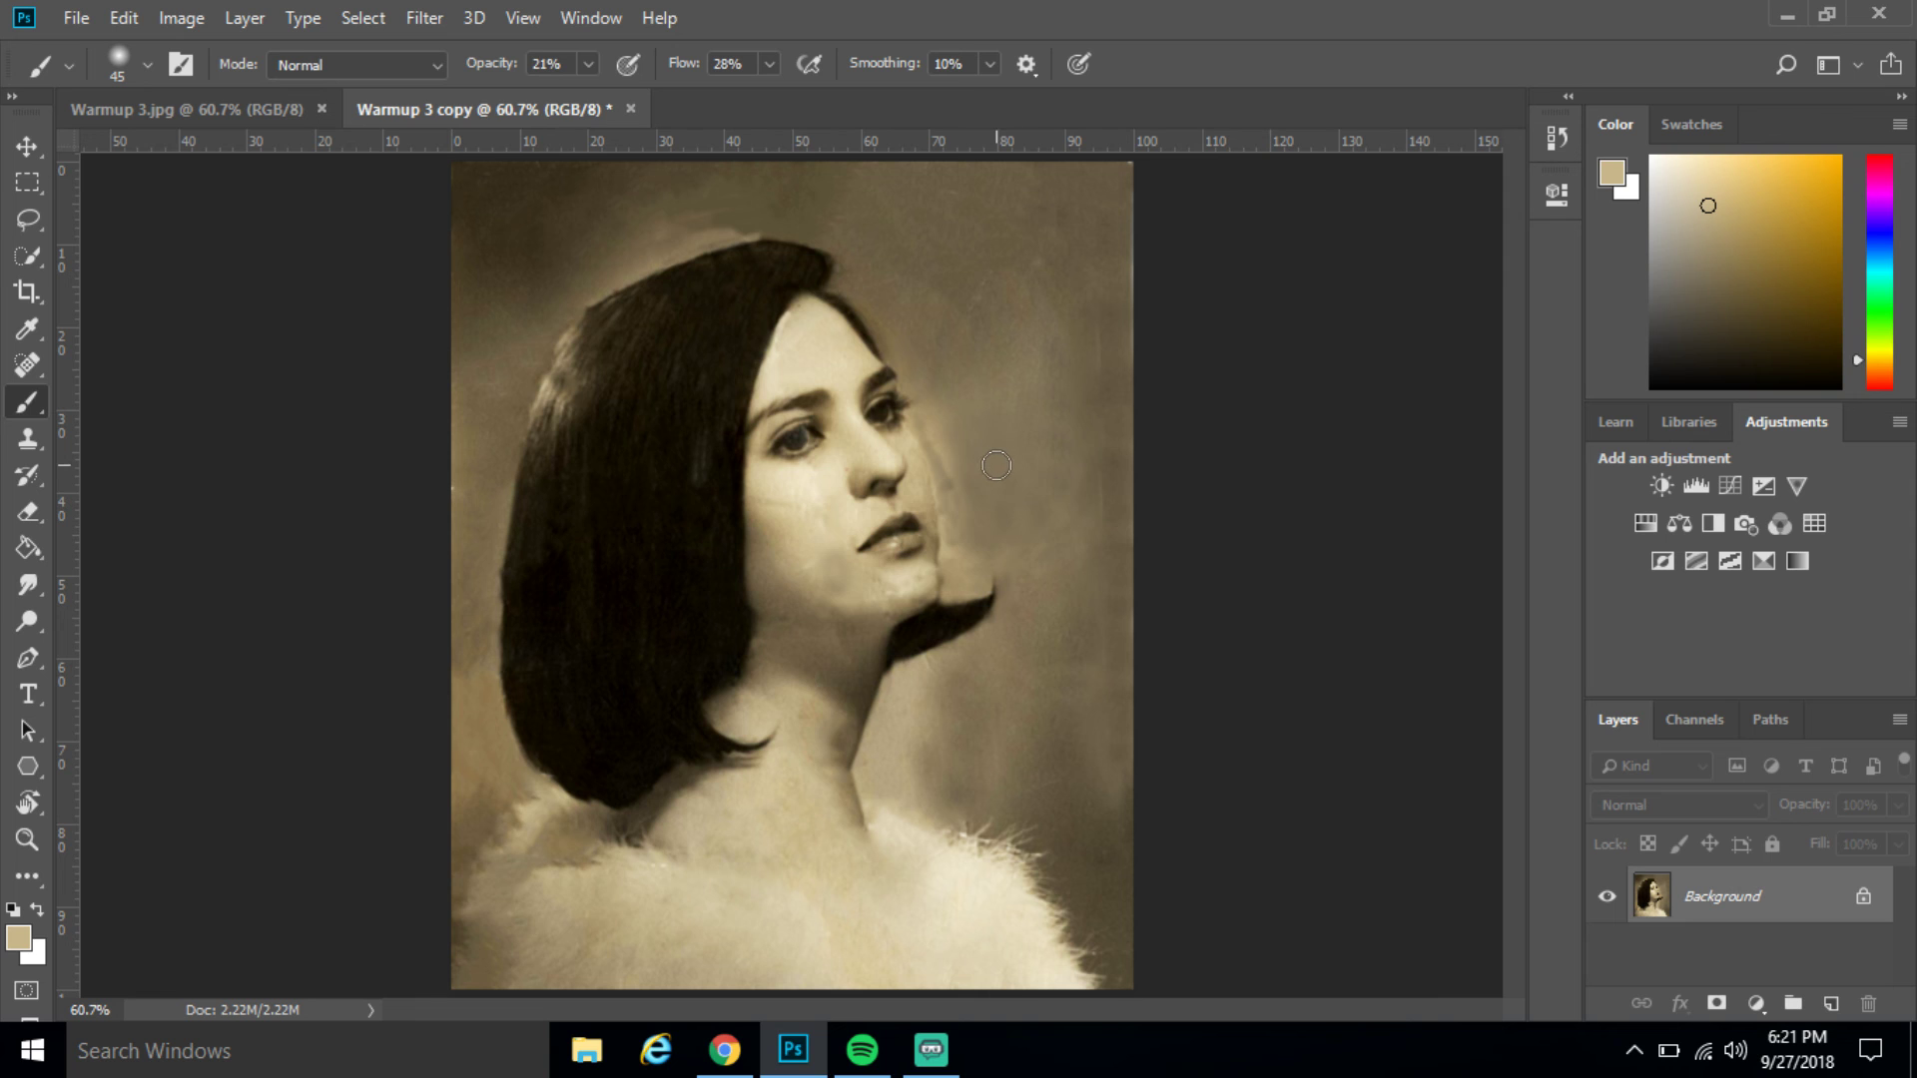
left_click(1618, 176)
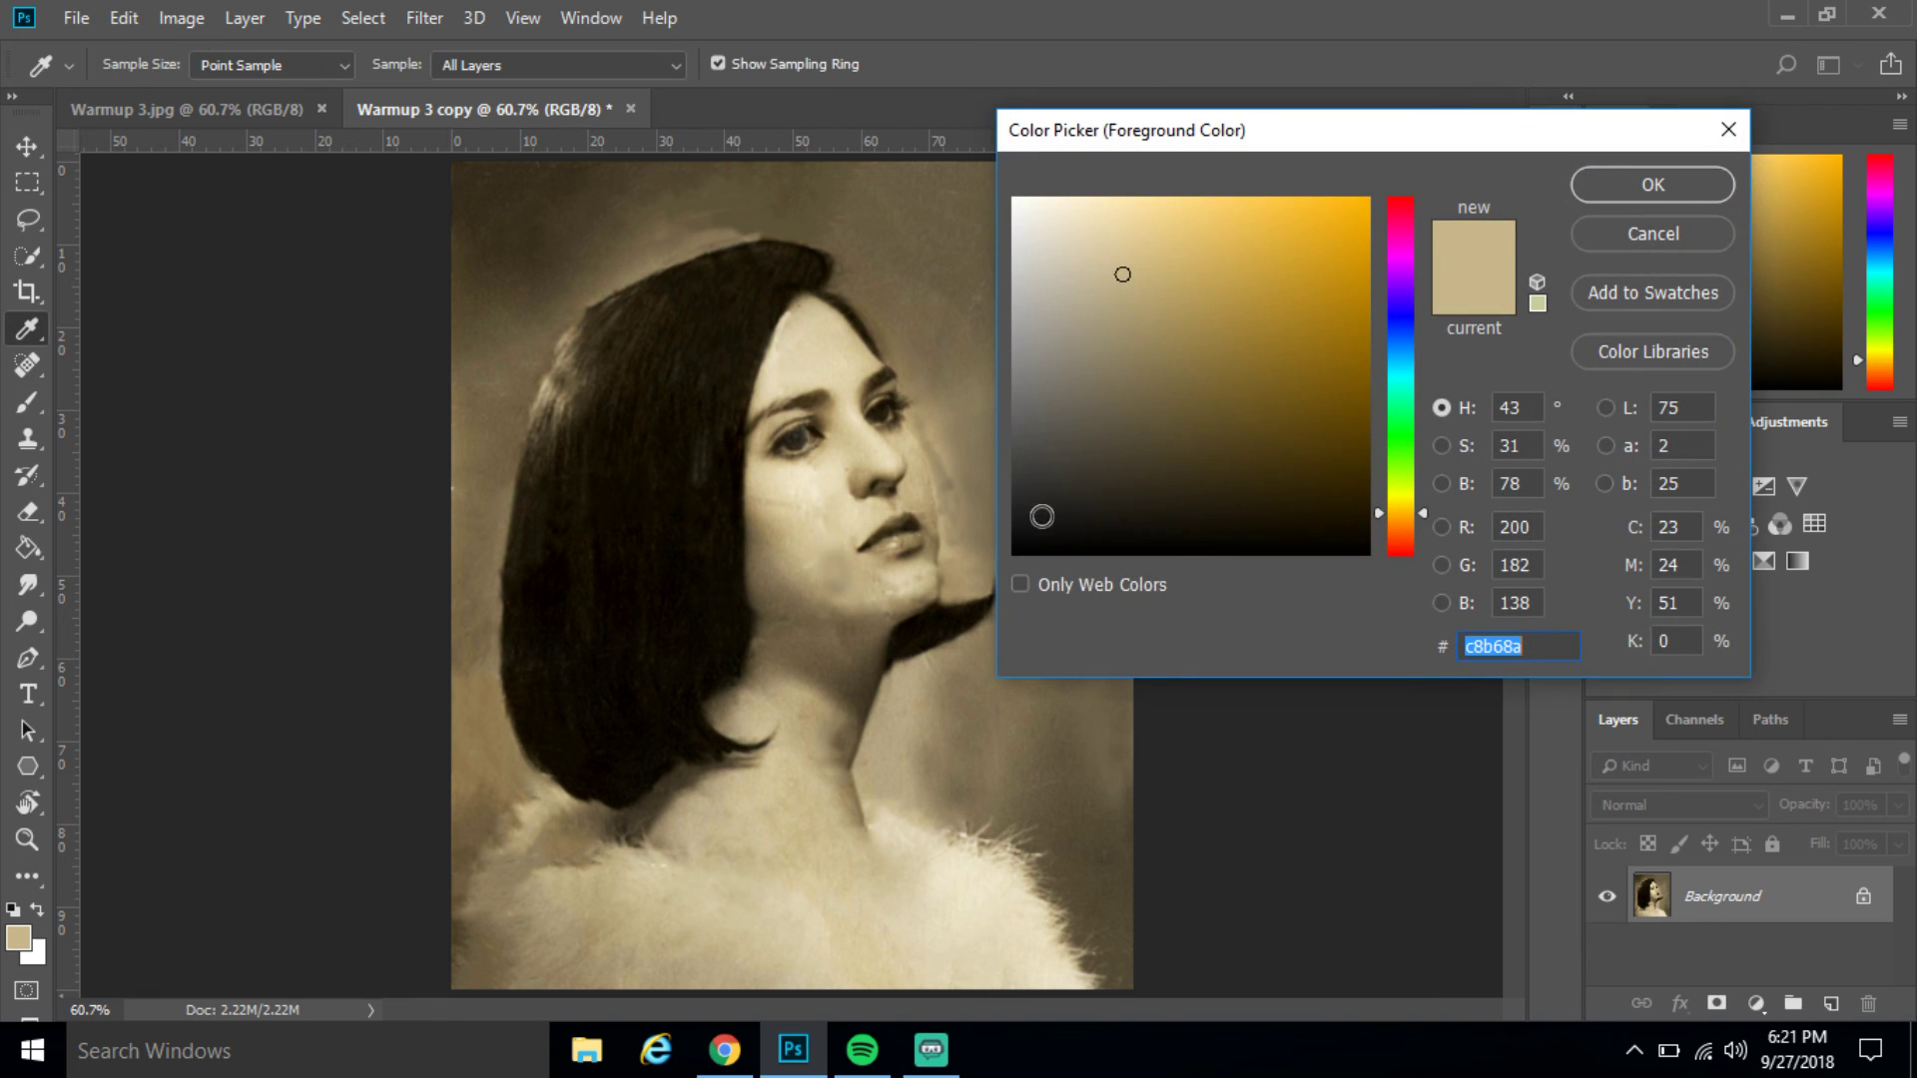
left_click(976, 455)
left_click(1590, 196)
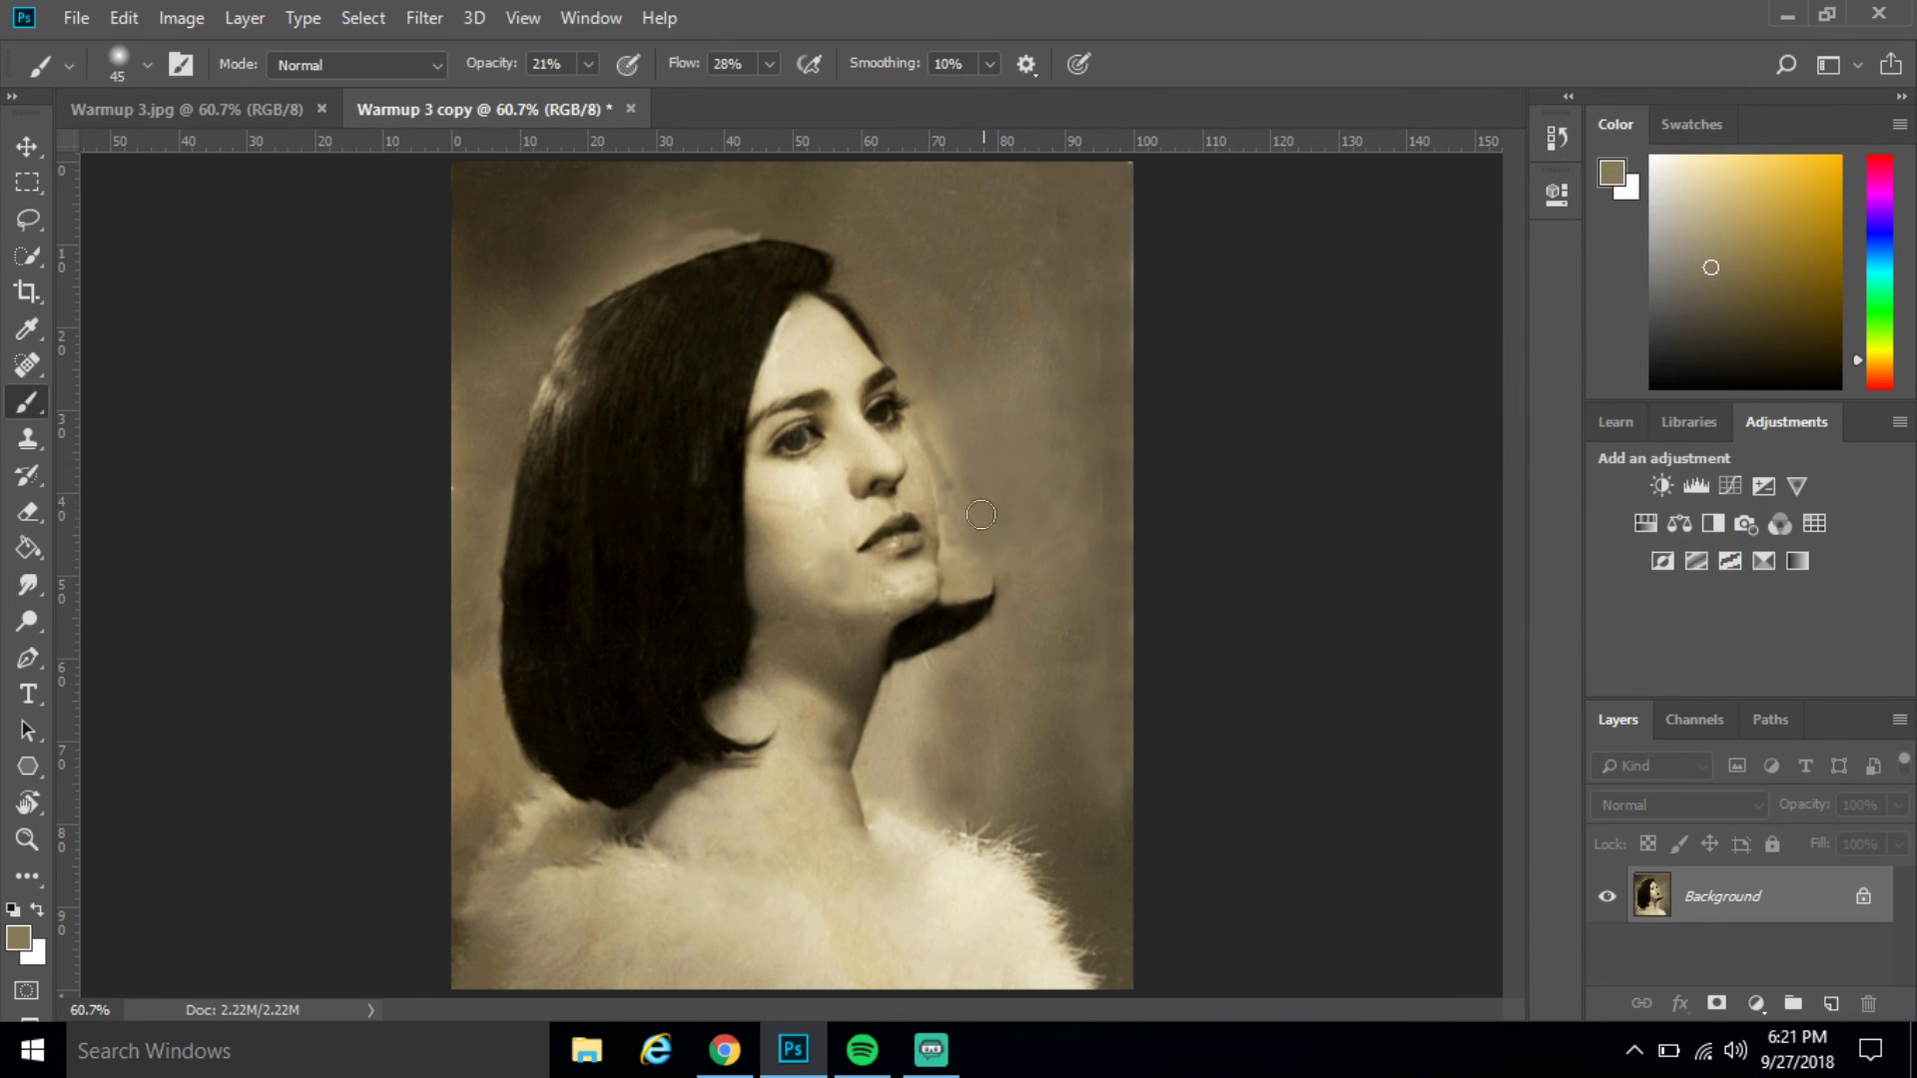
left_click_drag(934, 441, 950, 481)
Compare the restored copy with the original Warmup 3.jpg and switch to Streamlabs OBS
left_click(278, 119)
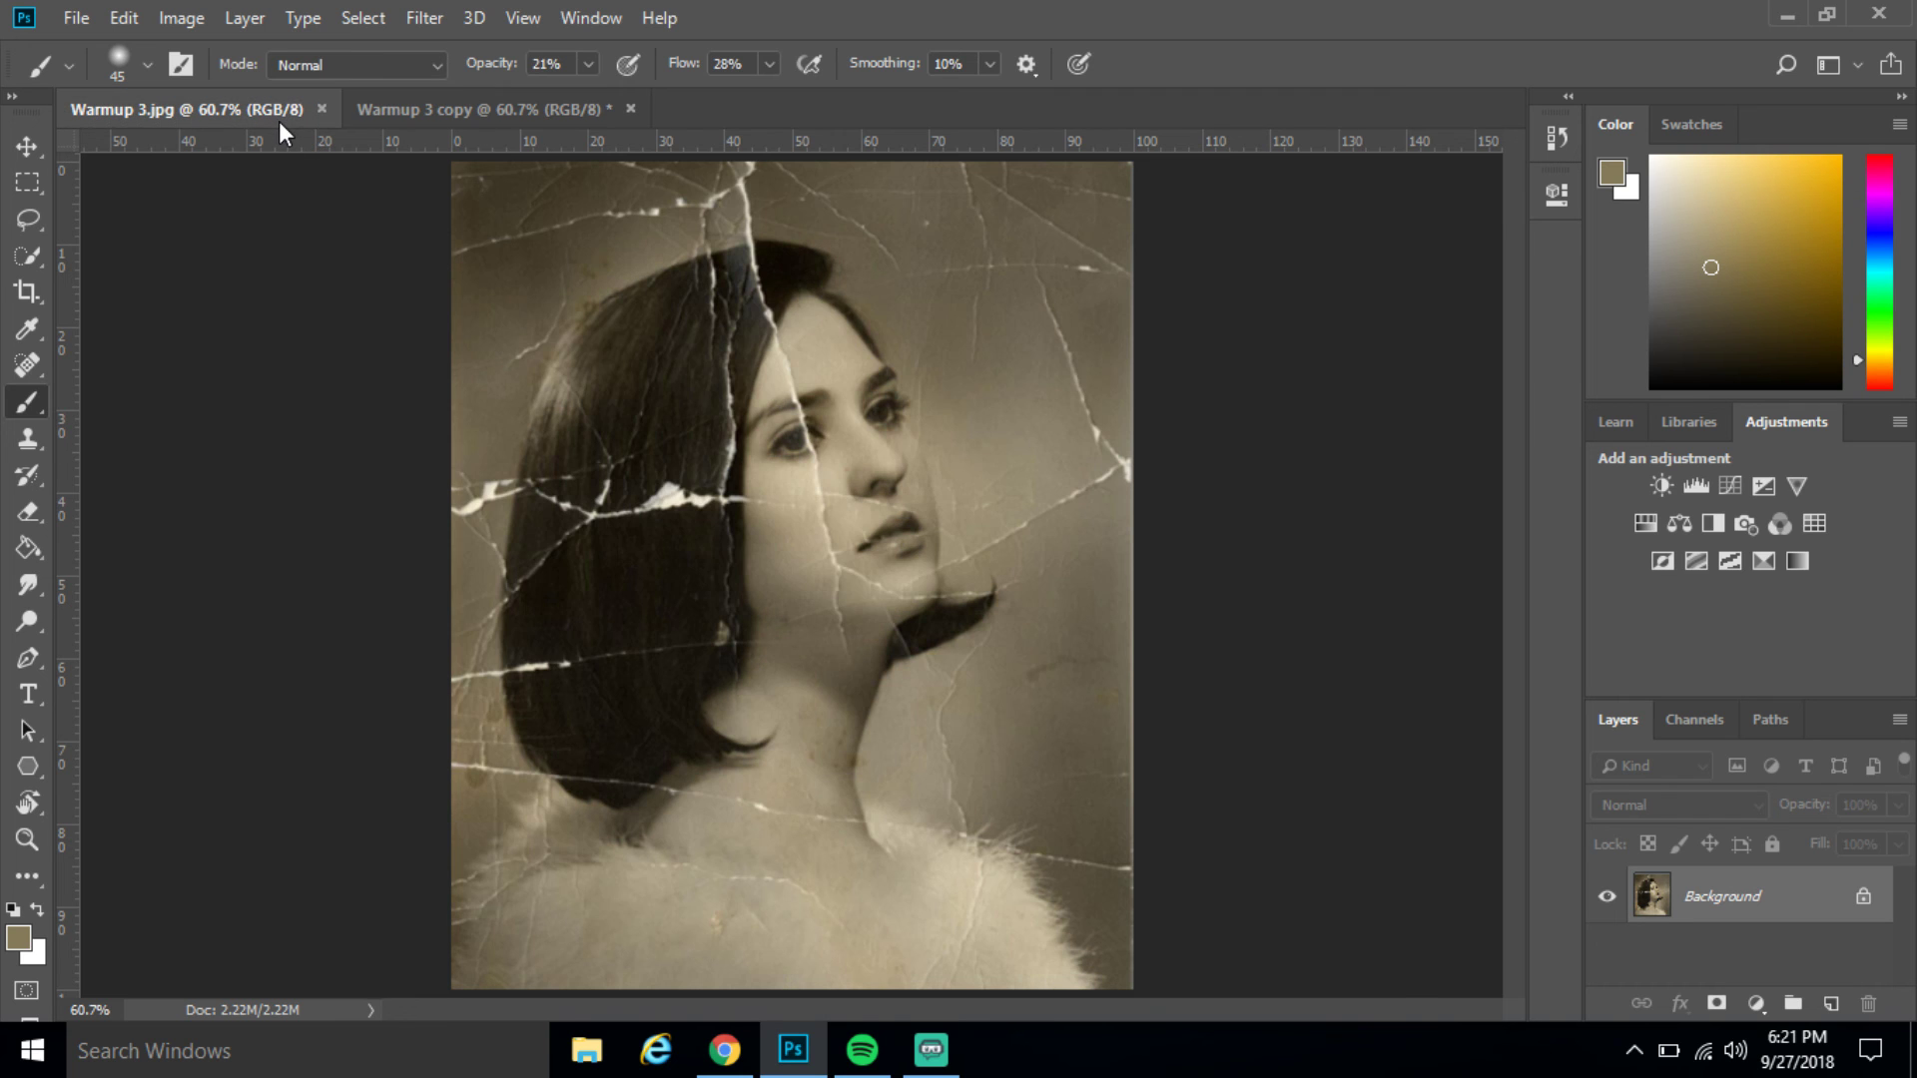
left_click(443, 109)
left_click(931, 1050)
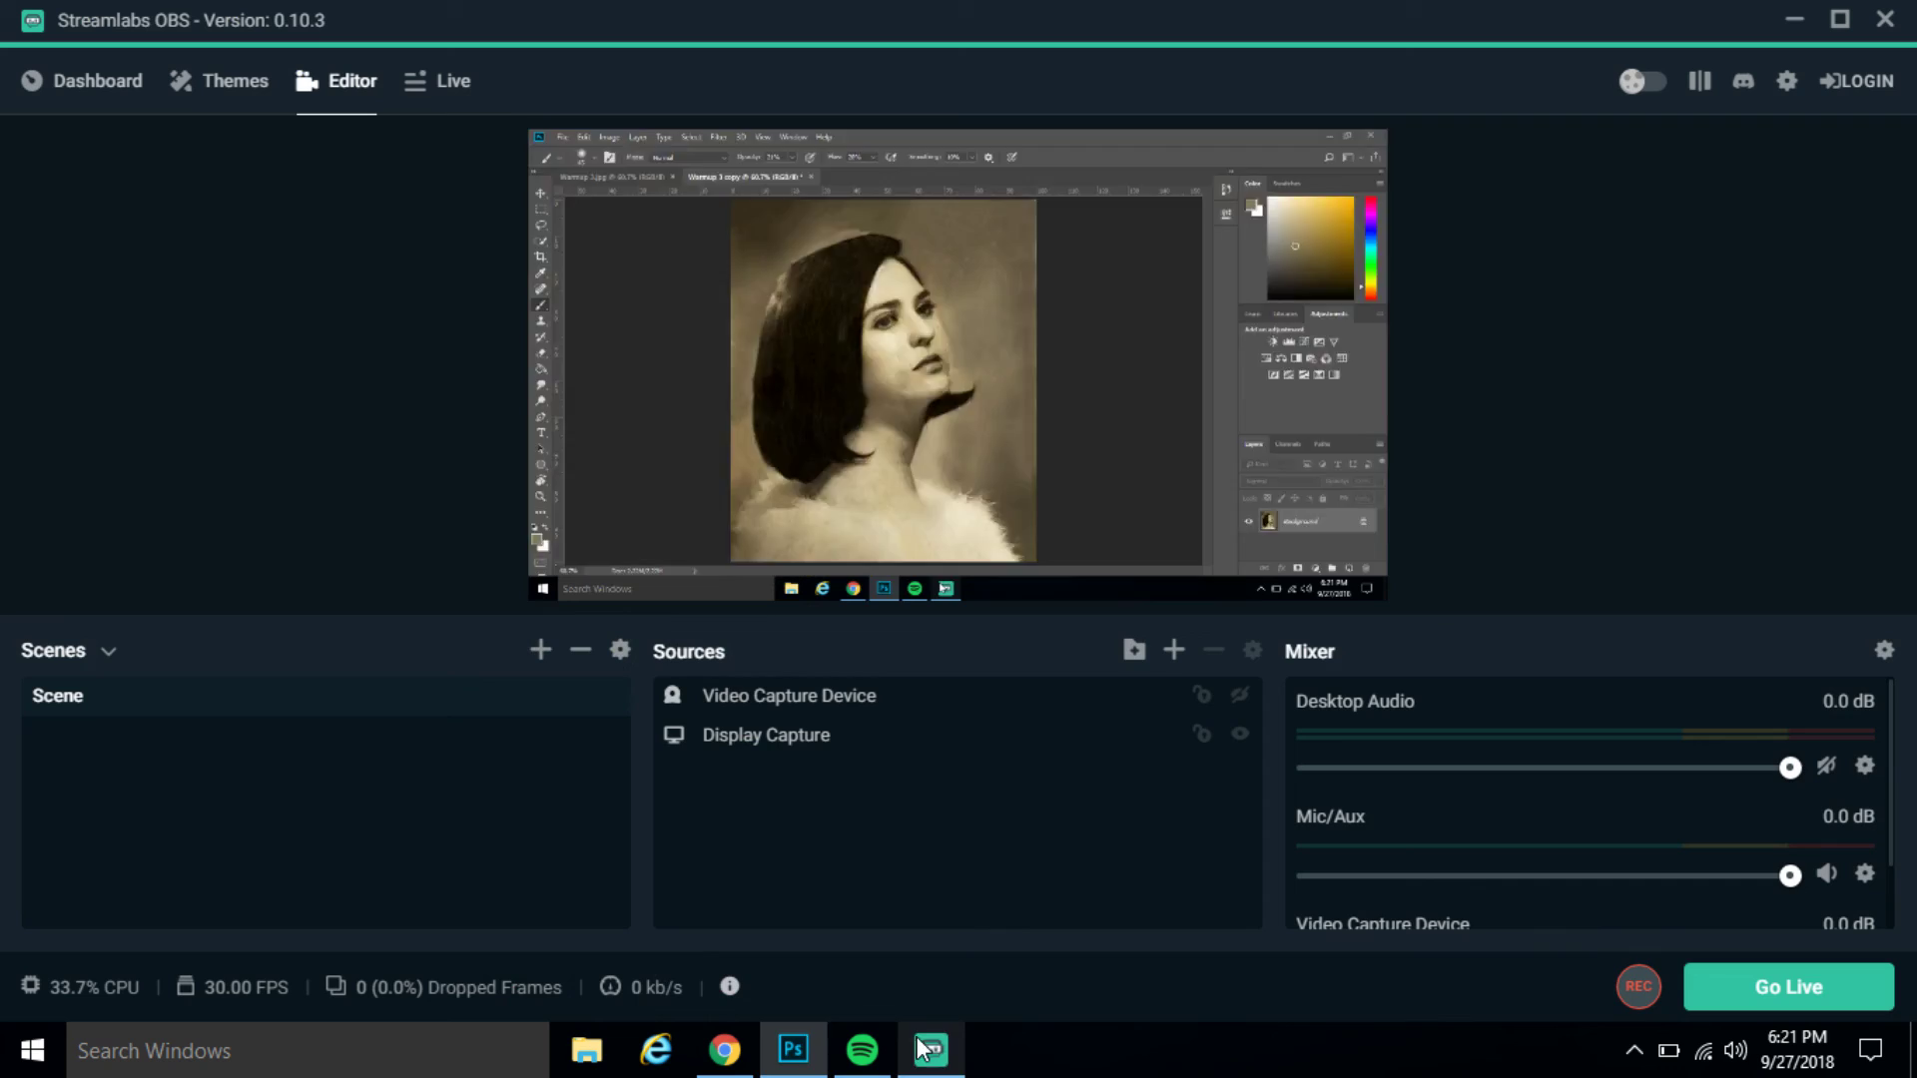